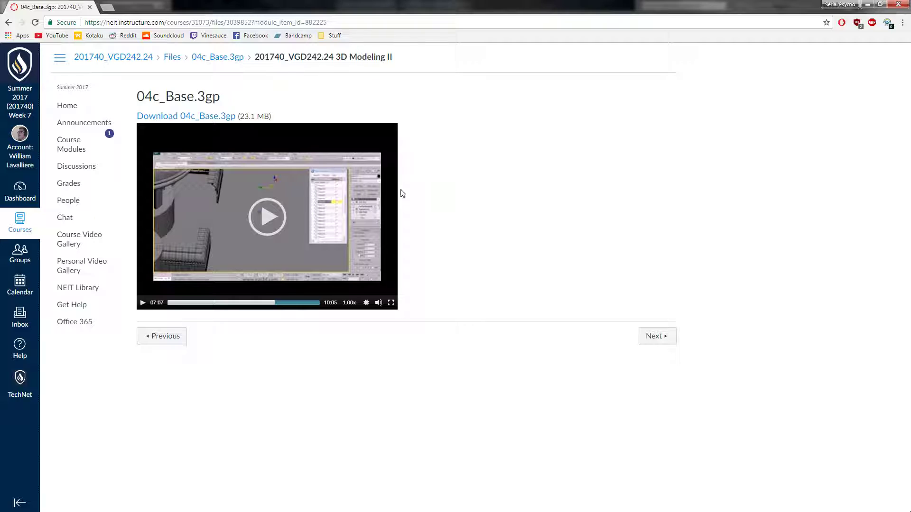
Play a moment of the 04c_Base.3gp tutorial in full screen to examine the fountain base reference.
left_click(391, 303)
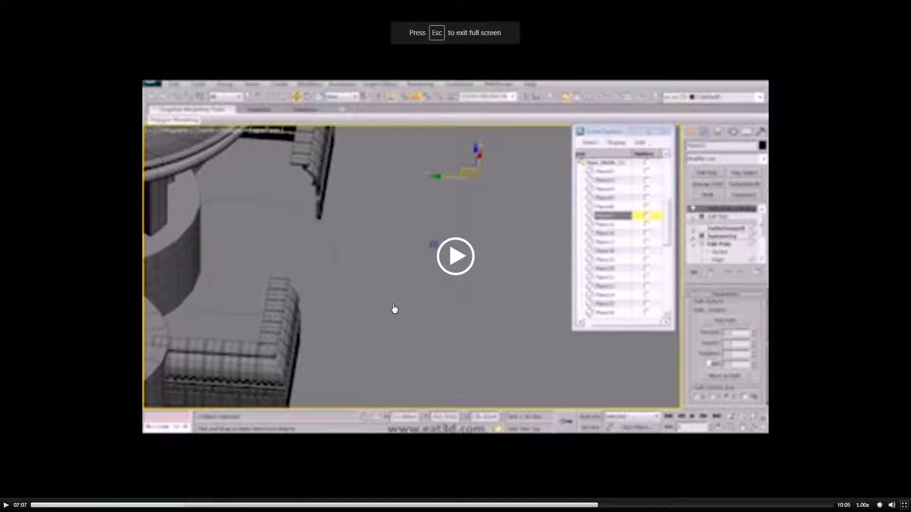
left_click(470, 274)
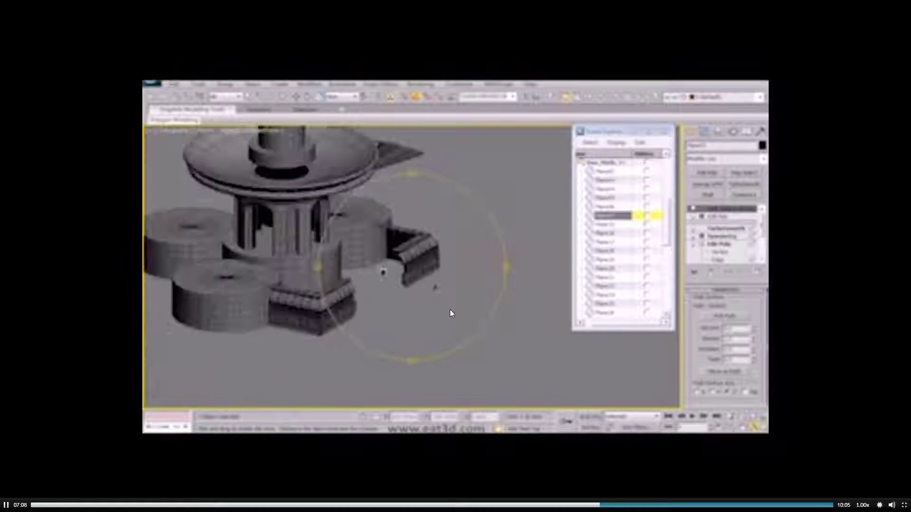
left_click(415, 332)
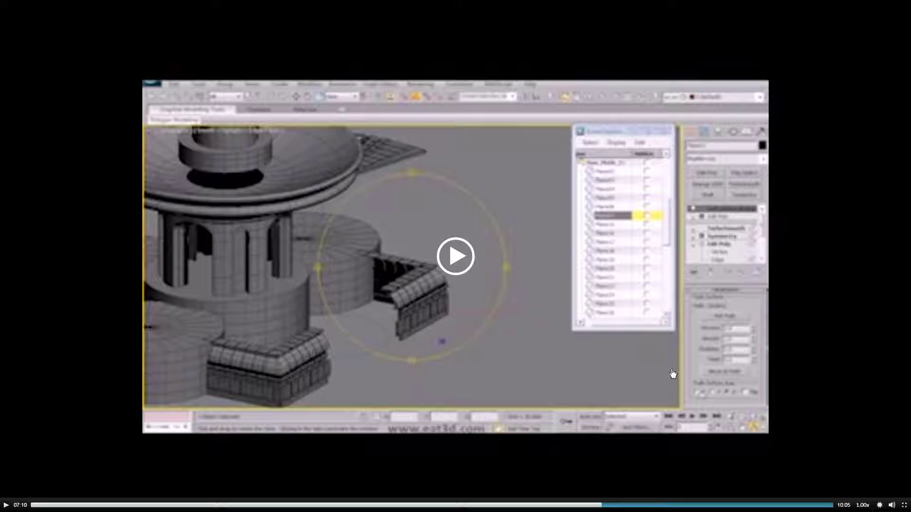
key("Escape")
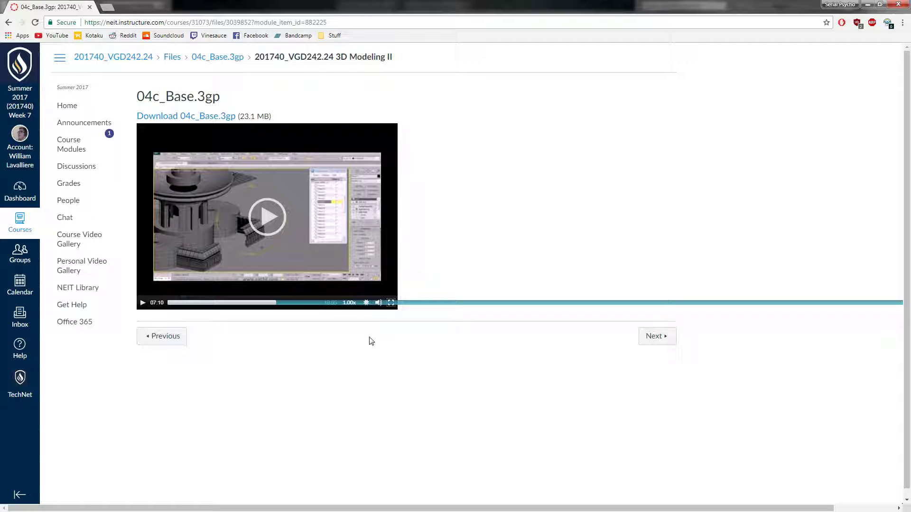
left_click(391, 303)
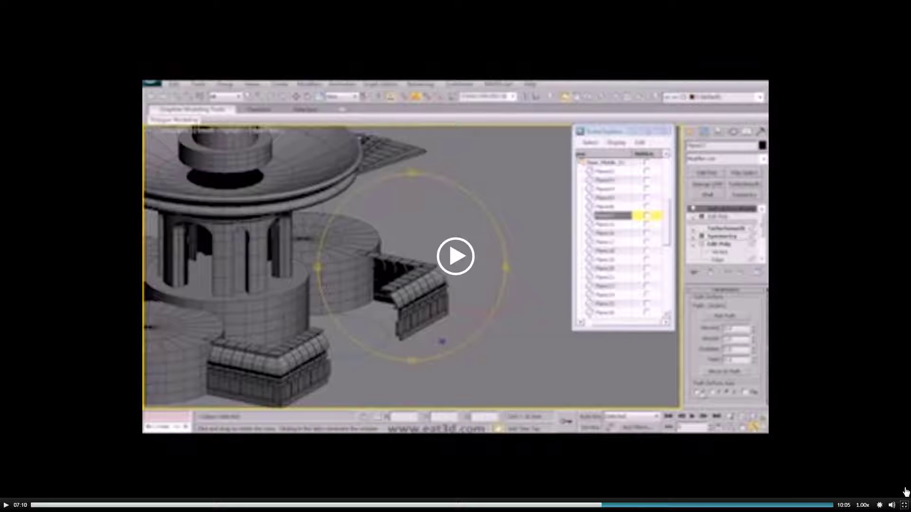
left_click(903, 505)
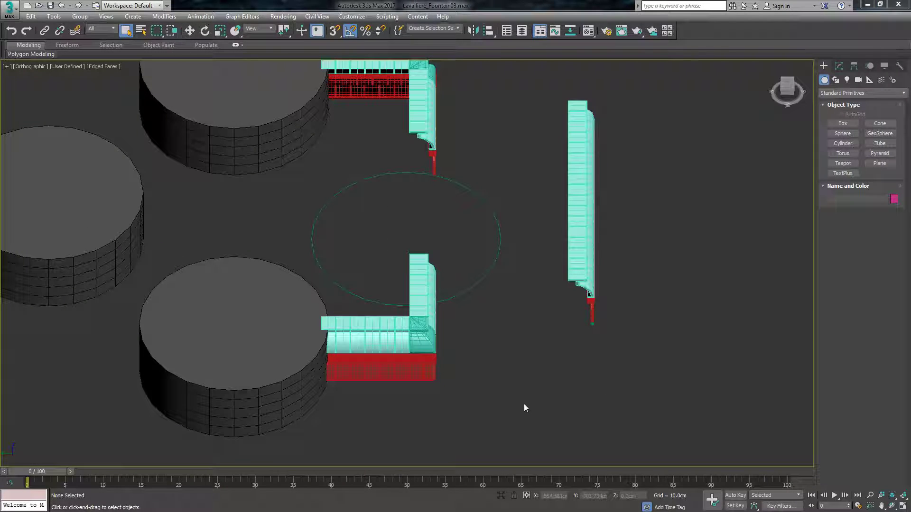
Delete the circle spline between the two L-shaped wall sections in the fountain scene.
scroll(406, 405, "down", 5)
scroll(428, 340, "up", 4)
scroll(394, 291, "down", 1)
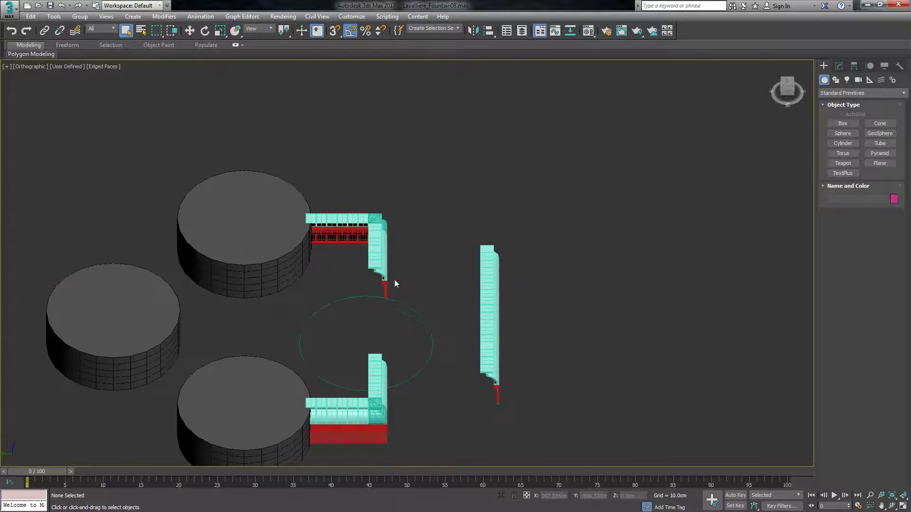
scroll(420, 333, "up", 2)
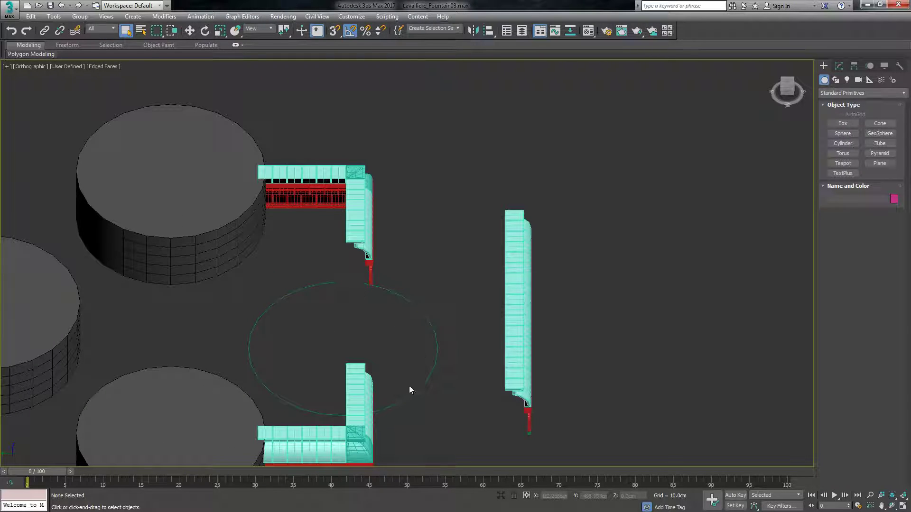
left_click(434, 366)
key("Delete")
left_click(791, 87)
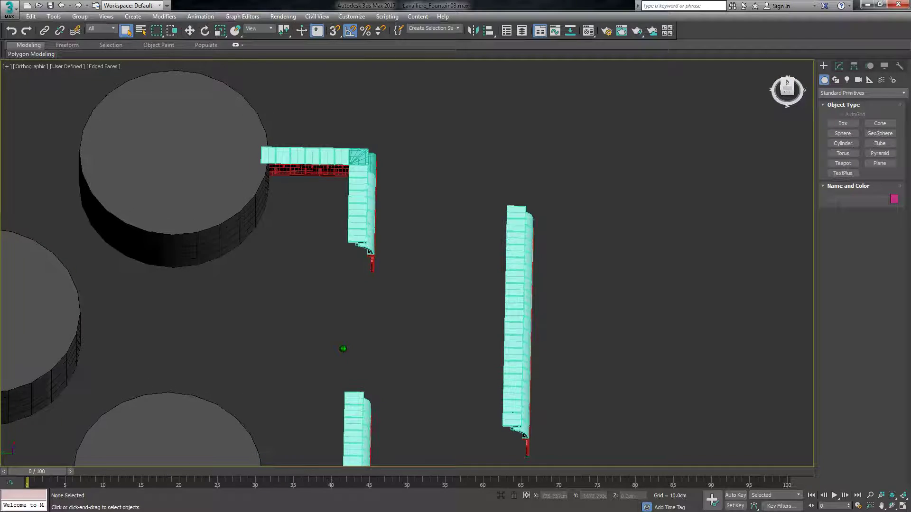
Open the fountain scene without a version number from the 3D Modeling folder.
left_click(10, 9)
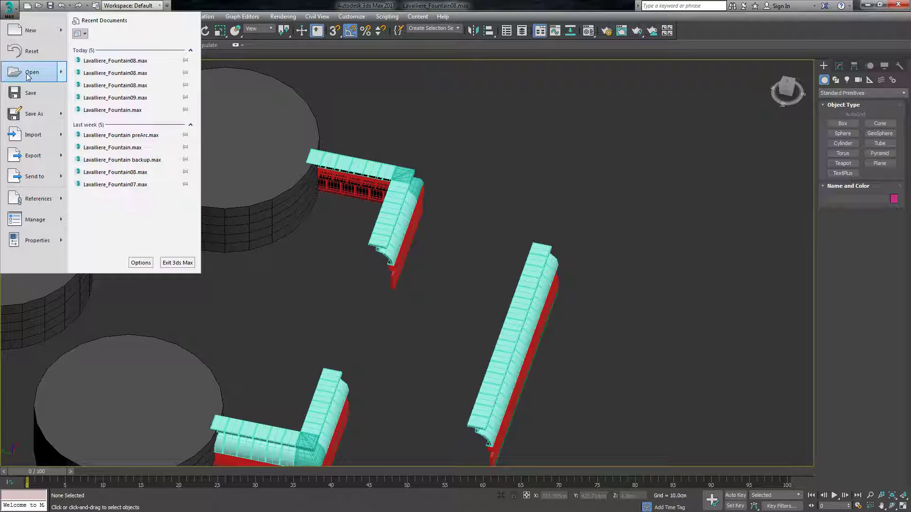
left_click(20, 29)
left_click(422, 279)
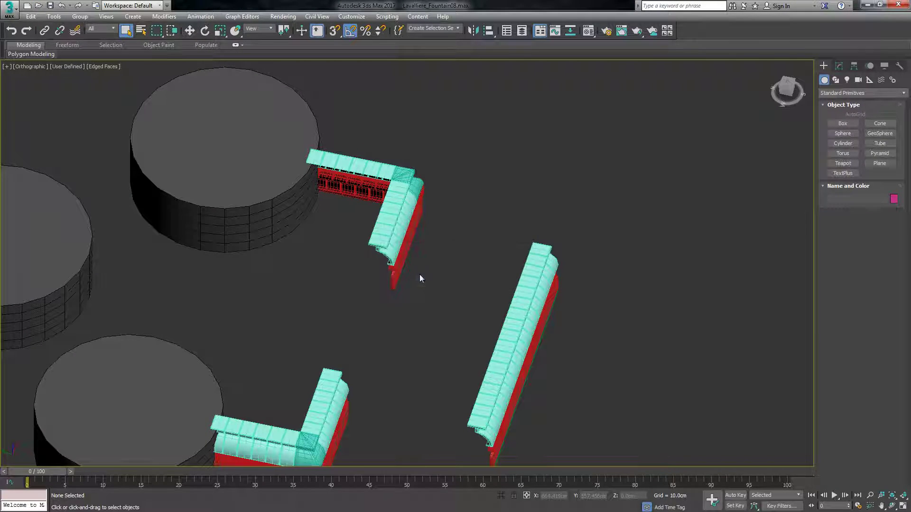
left_click(110, 38)
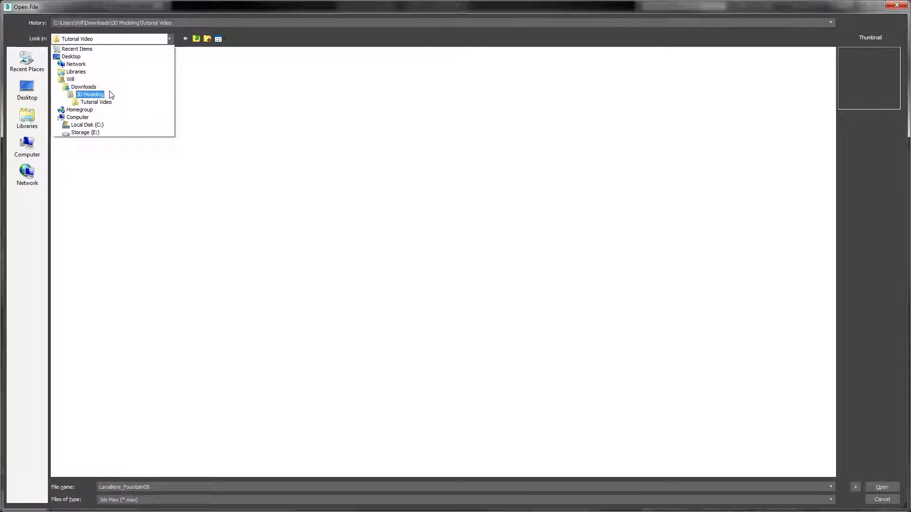
left_click(107, 94)
double_click(92, 63)
double_click(90, 90)
Examine how the L-shaped sections, corners and long front wall connect in the completed fountain base.
left_click_drag(780, 86, 786, 87)
scroll(336, 151, "down", 3)
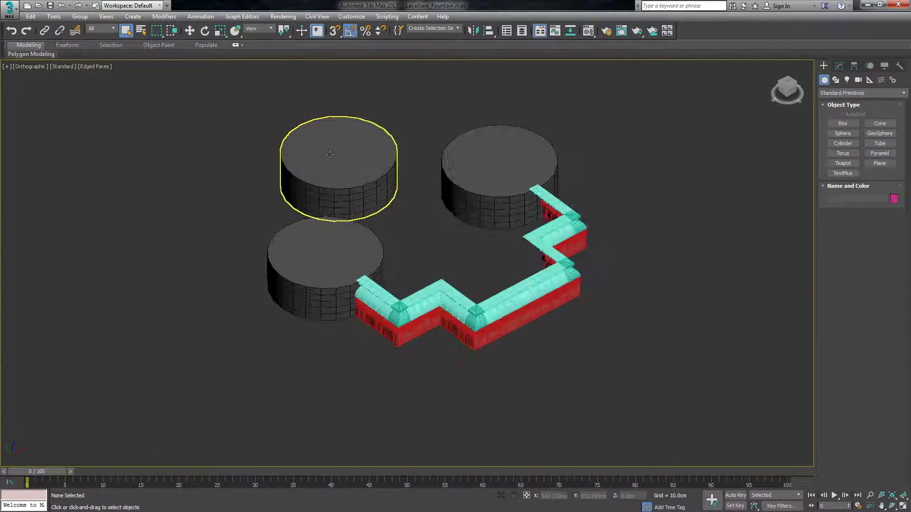
scroll(490, 288, "up", 2)
scroll(481, 280, "up", 1)
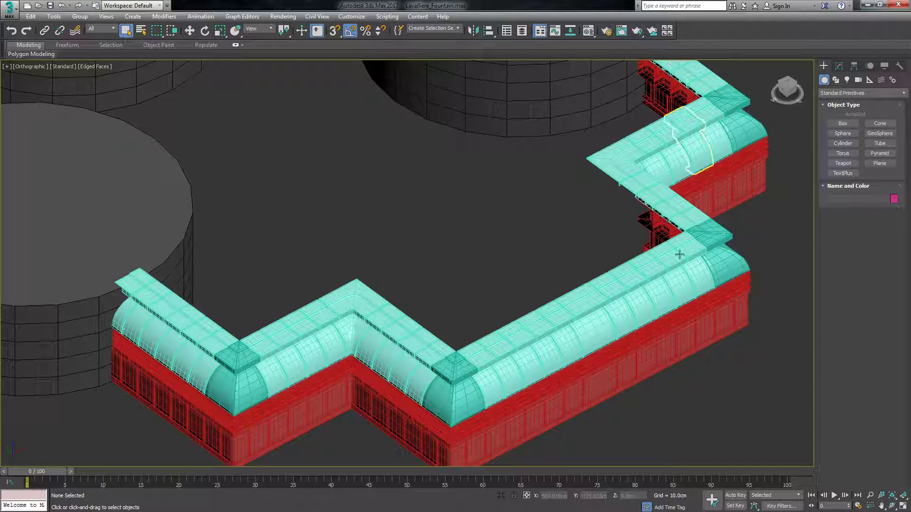
scroll(629, 334, "down", 5)
scroll(596, 281, "up", 4)
scroll(616, 213, "down", 2)
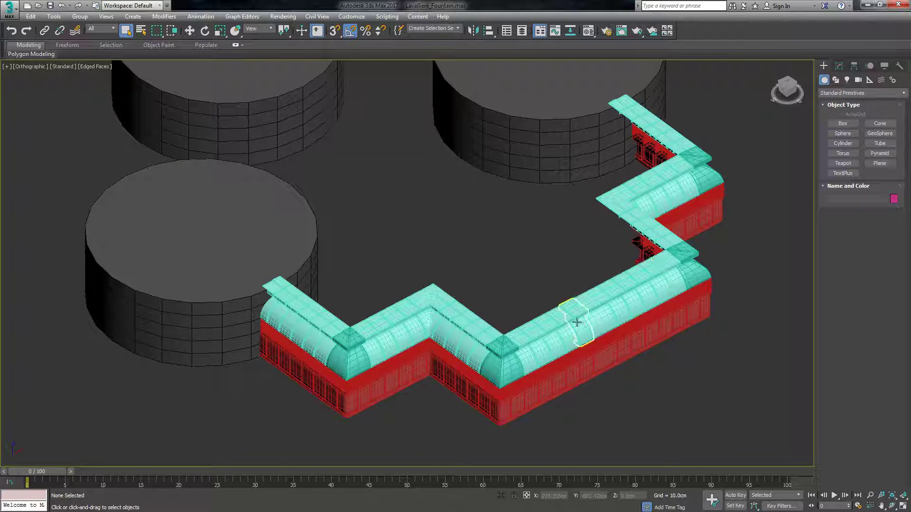
Reopen the Fountain08 working scene from the Tutorial Video folder.
left_click(8, 8)
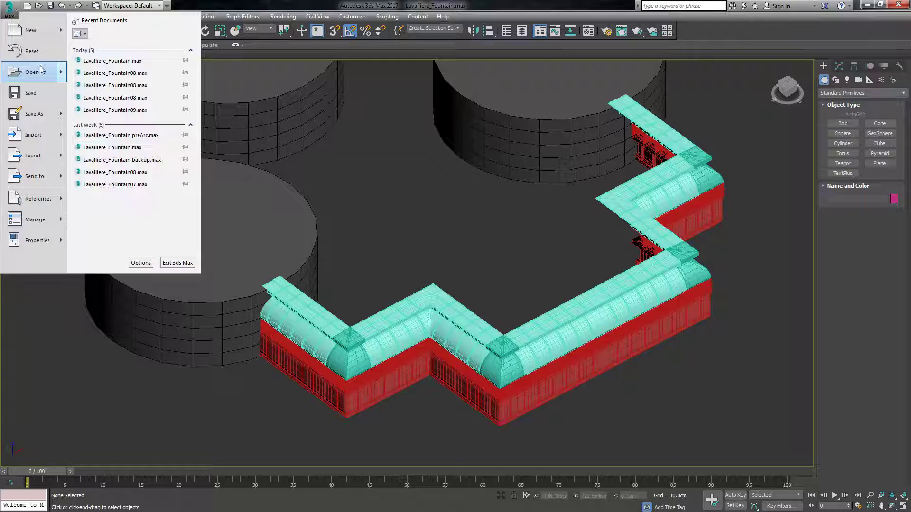
left_click(22, 89)
left_click(117, 38)
left_click(114, 95)
left_click(108, 74)
double_click(108, 73)
double_click(86, 78)
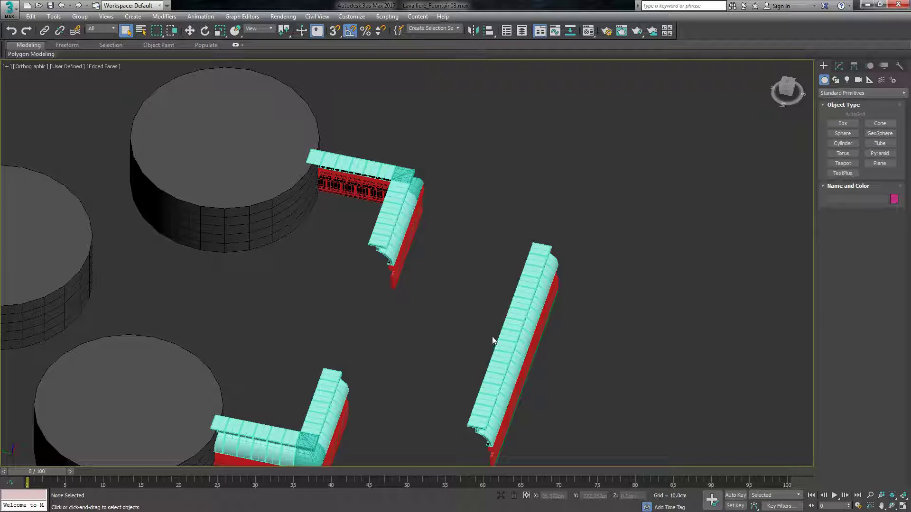
Delete the detached straight wall section standing apart from the two L-shaped sections.
scroll(457, 360, "down", 2)
scroll(457, 361, "up", 5)
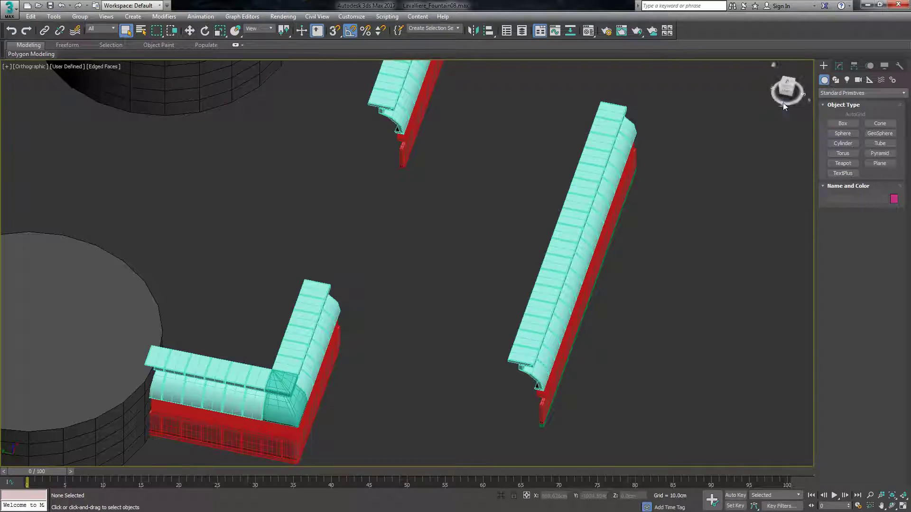
mouse_move(787, 90)
left_mouse_down()
mouse_move(745, 58)
mouse_move(799, 95)
left_mouse_up()
scroll(480, 351, "down", 5)
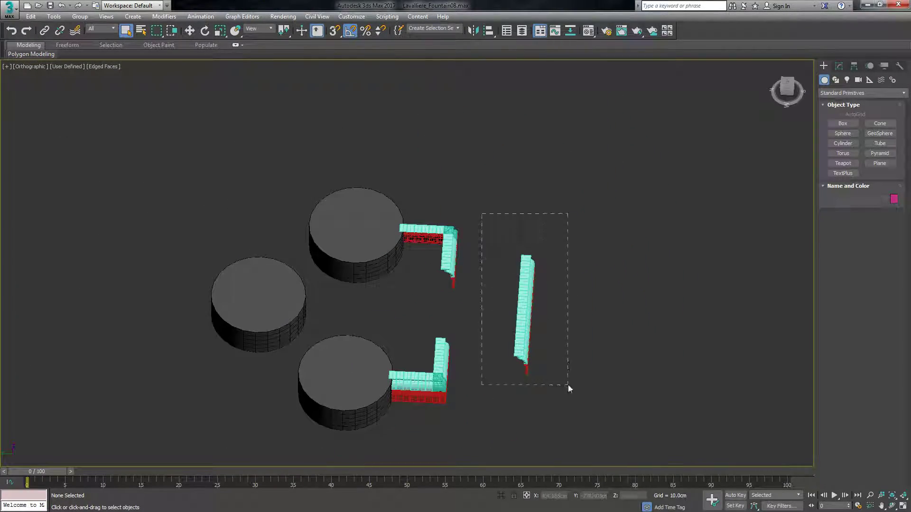
left_click_drag(568, 386, 569, 387)
key("Delete")
Select the entire L-shaped section on the north cylinder and clone it once as an instance, offset diagonally to its free end.
scroll(494, 248, "up", 6)
scroll(470, 210, "up", 2)
left_click_drag(539, 133, 253, 438)
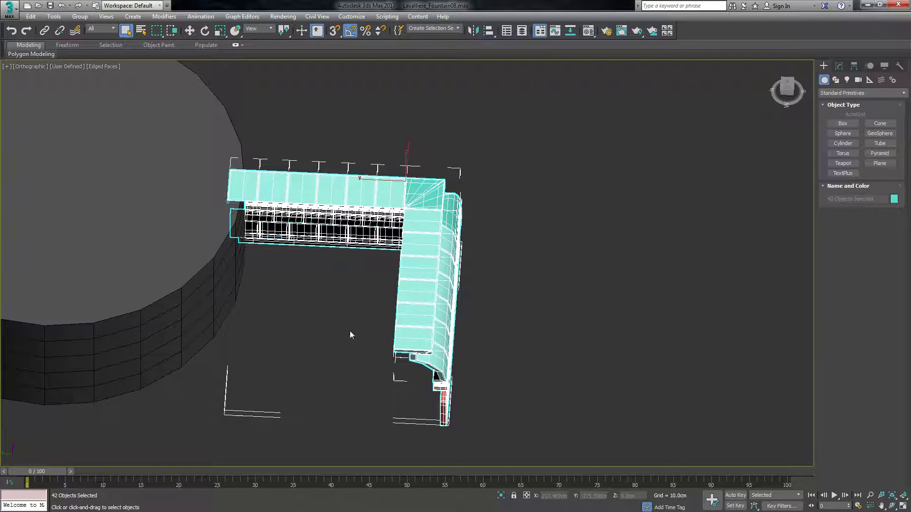
scroll(351, 335, "down", 2)
left_click(786, 88)
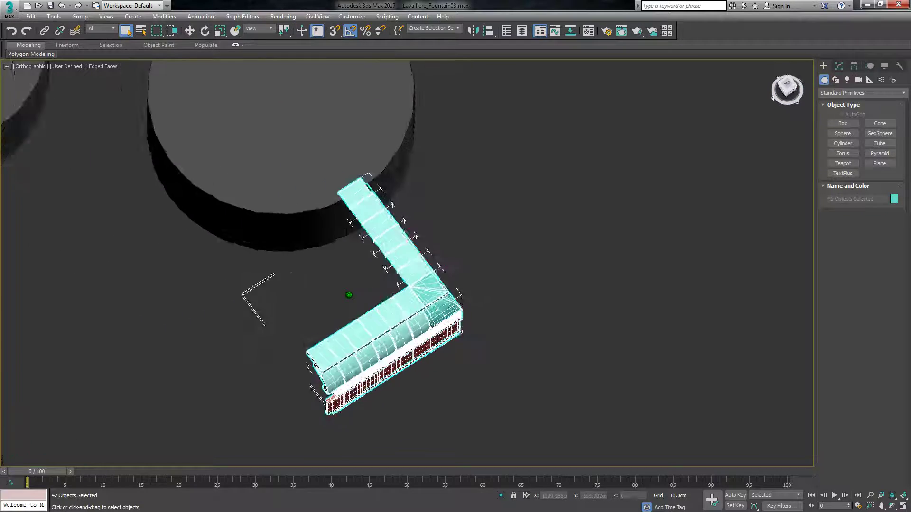
key("w")
left_click(789, 87)
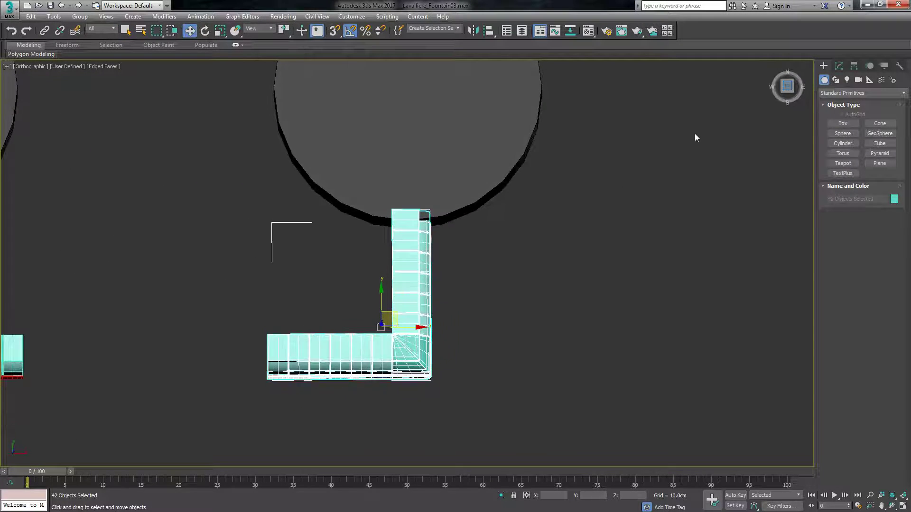
mouse_move(526, 247)
left_mouse_down("shift")
mouse_move(335, 389)
mouse_move(311, 415)
mouse_move(344, 427)
mouse_move(336, 431)
left_mouse_up("shift")
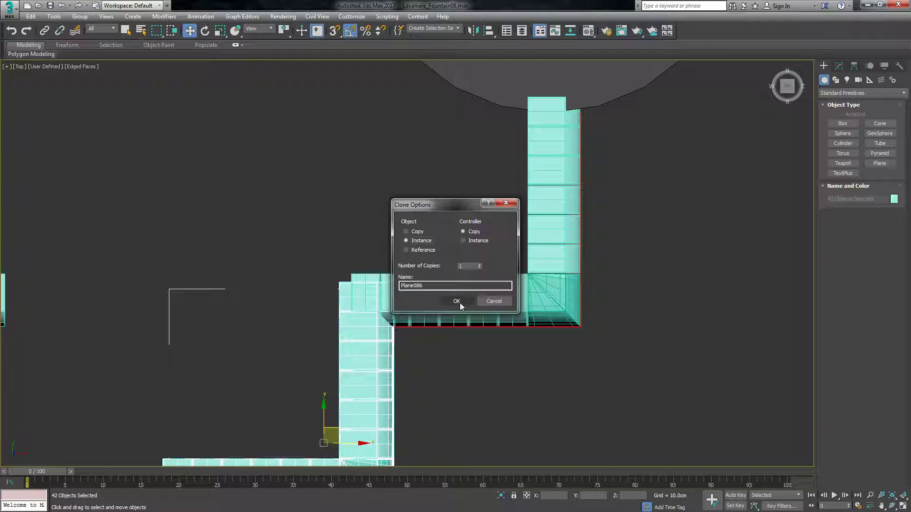
left_click(465, 304)
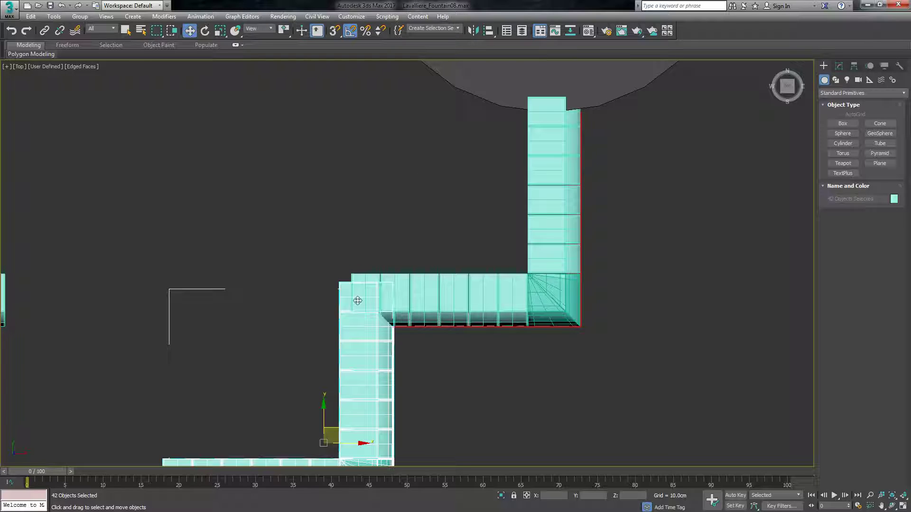
Move the cloned L-section onto the original's free end and align their outer side edges along X.
left_click_drag(337, 432, 347, 426)
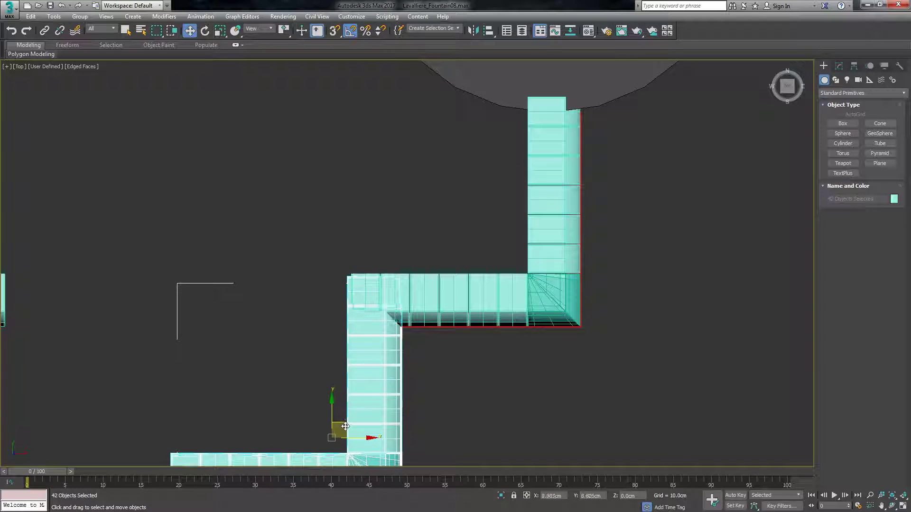
scroll(323, 278, "up", 6)
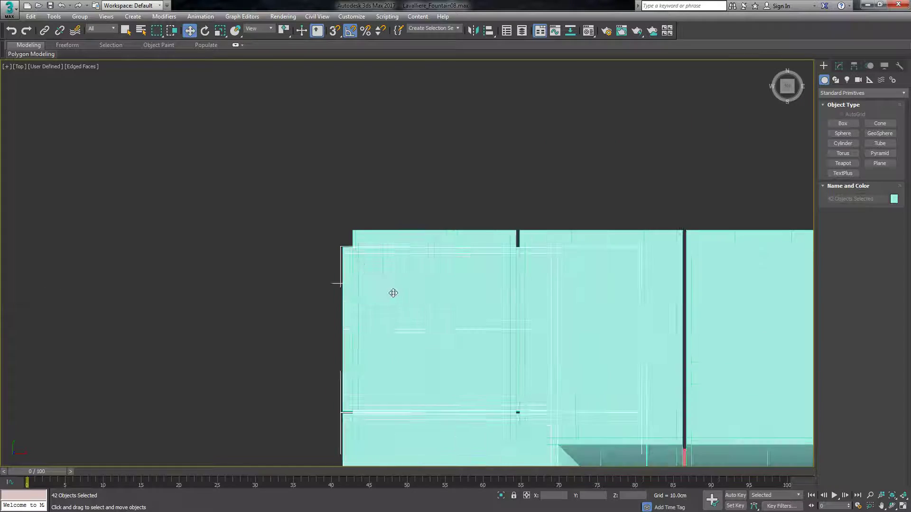
scroll(326, 175, "down", 4)
scroll(392, 311, "down", 3)
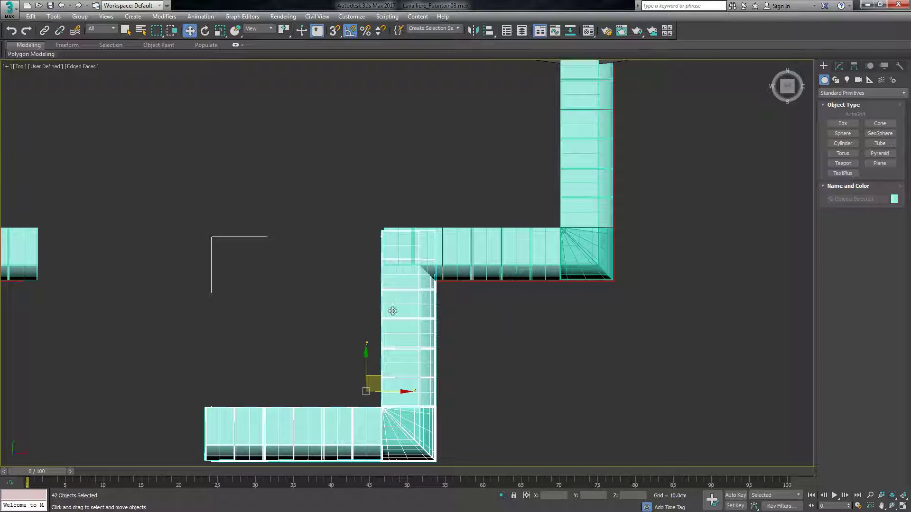
scroll(404, 306, "up", 3)
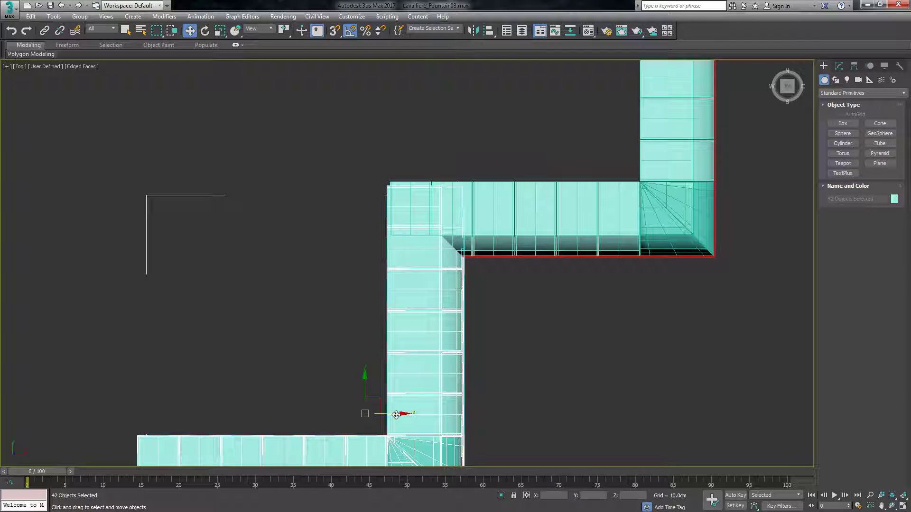
scroll(387, 209, "up", 5)
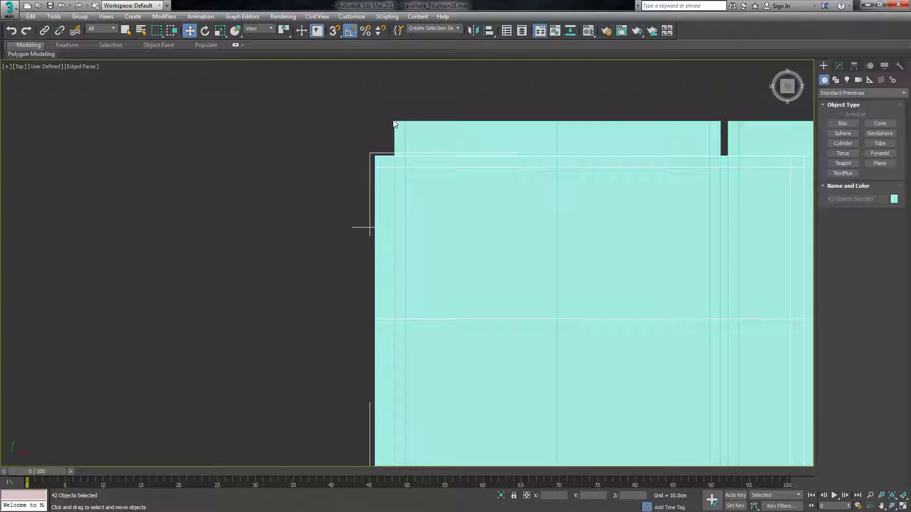
scroll(399, 128, "down", 3)
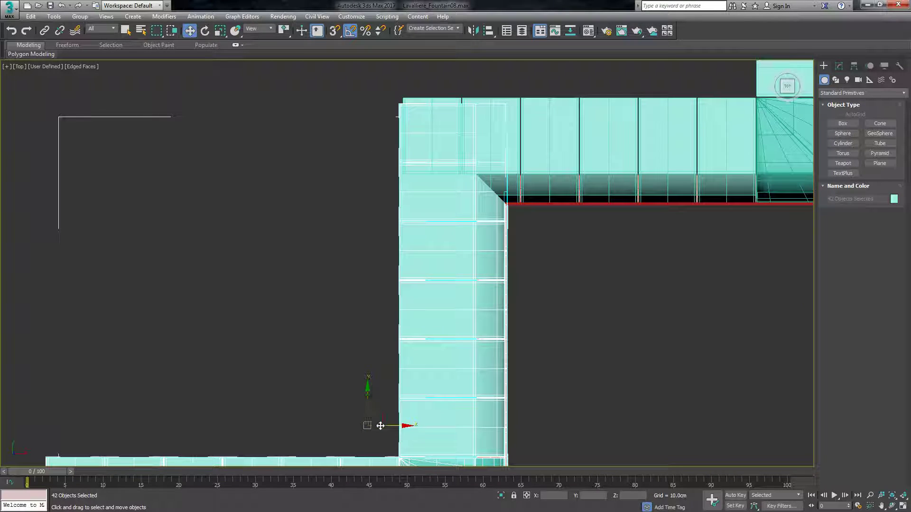
mouse_move(388, 425)
left_mouse_down()
mouse_move(380, 420)
mouse_move(394, 426)
left_mouse_up()
Move the cloned L-section along Y until its end edge lines up with the original section's roof edge.
scroll(439, 256, "down", 4)
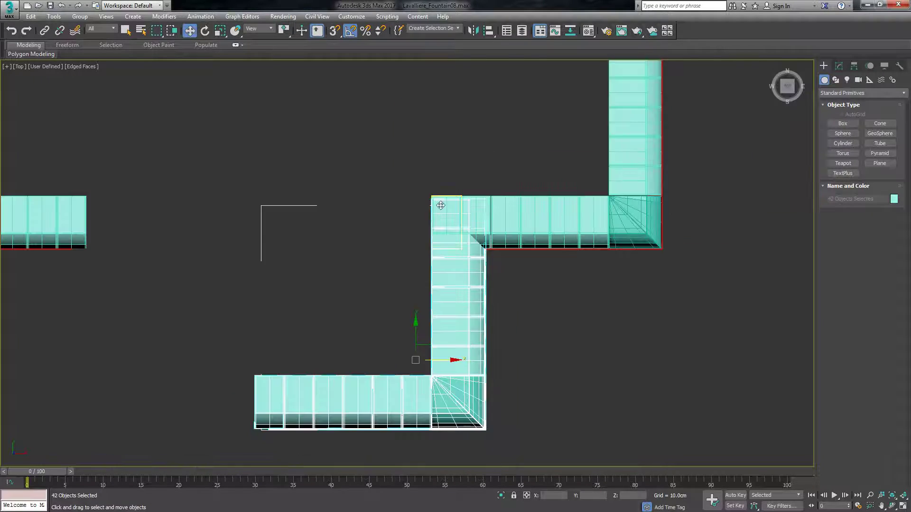
scroll(441, 238, "up", 10)
scroll(422, 249, "up", 2)
left_click_drag(410, 163, 416, 189)
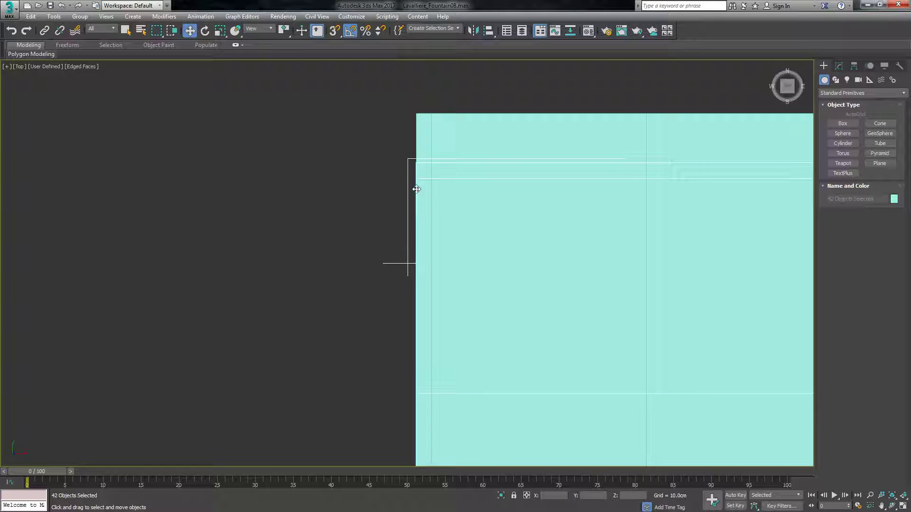
scroll(416, 189, "down", 5)
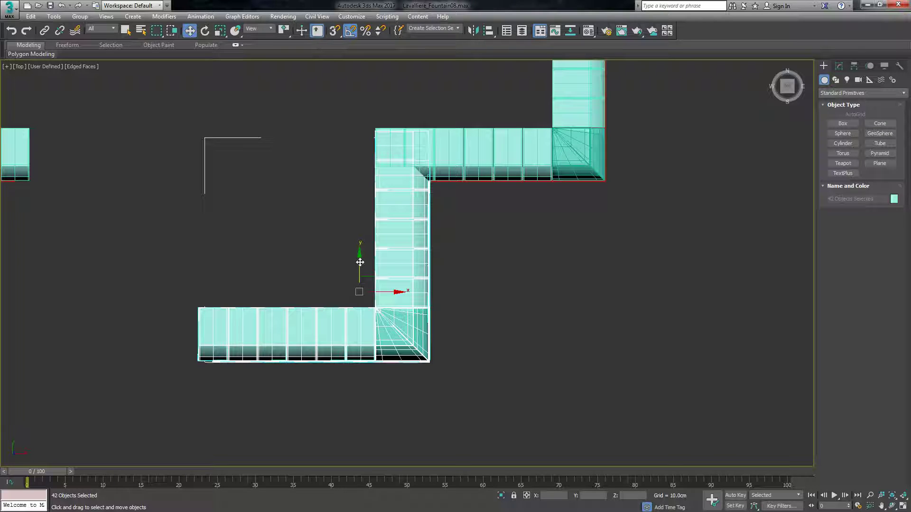
left_click_drag(360, 263, 356, 262)
scroll(362, 147, "up", 10)
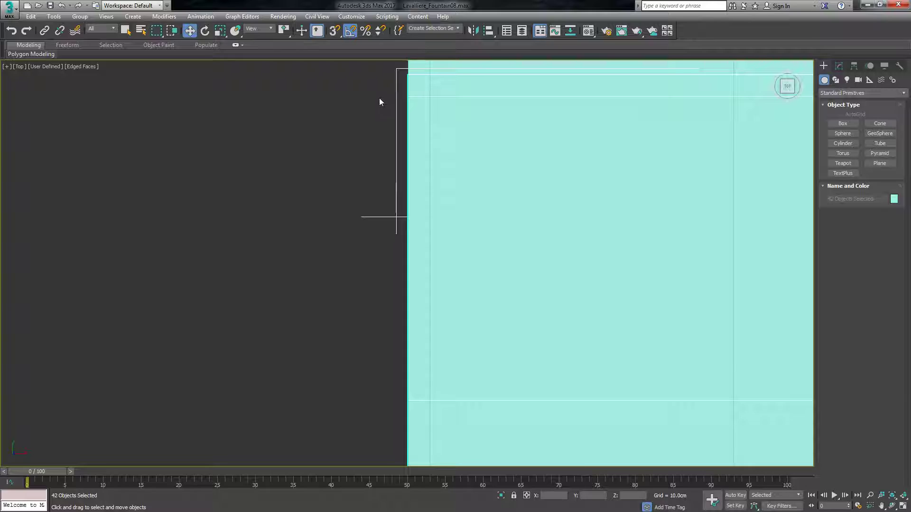
left_click_drag(428, 191, 441, 134)
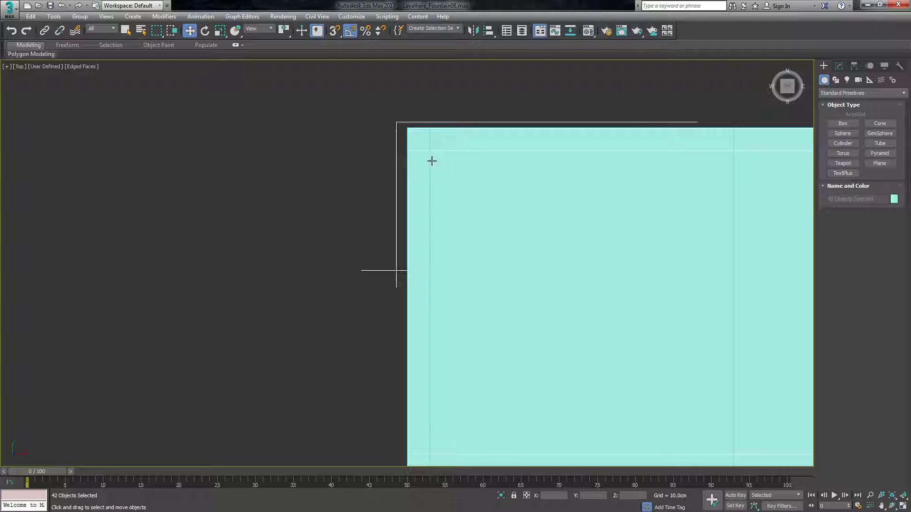
Reselect the whole cloned L-section and nudge it about 0.035 cm along Y to make its end edge flush with the original's roof edge.
left_click(457, 150)
scroll(331, 109, "down", 2)
scroll(331, 110, "down", 2)
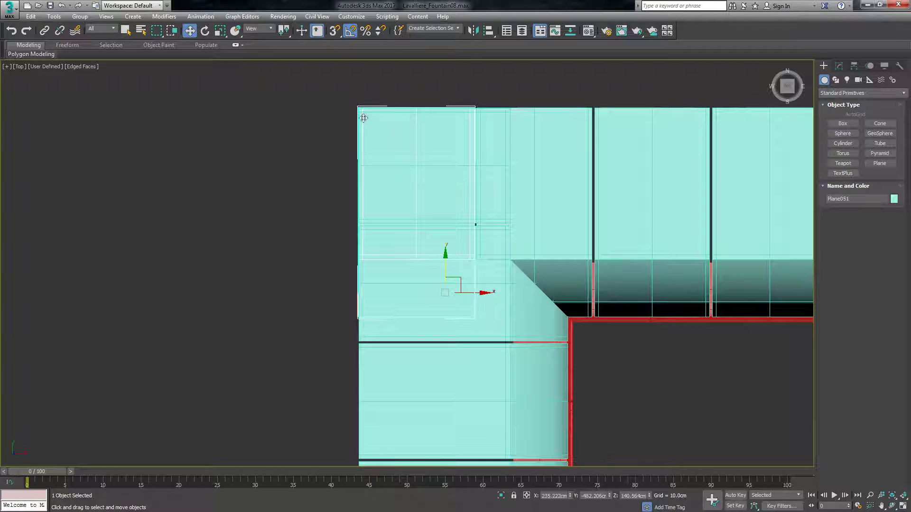
key("ctrl+a")
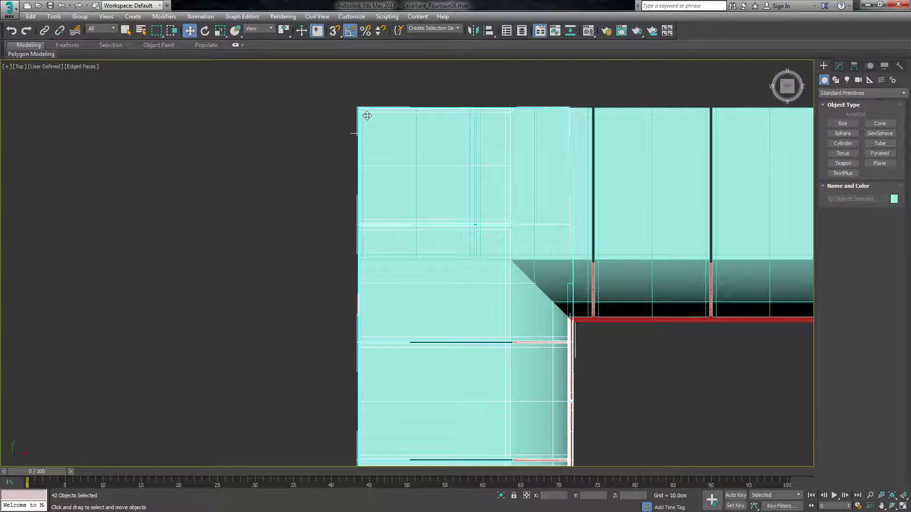
scroll(367, 116, "up", 4)
left_click_drag(354, 125, 367, 128)
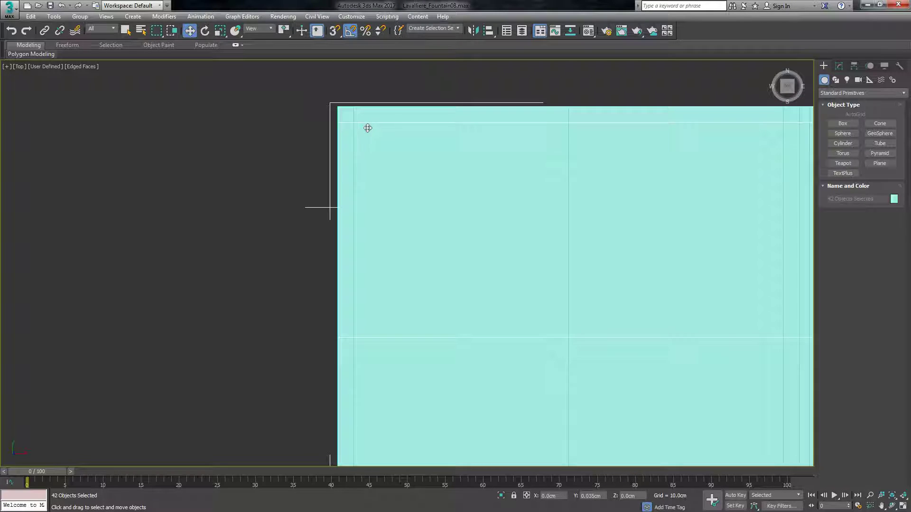
scroll(358, 137, "down", 6)
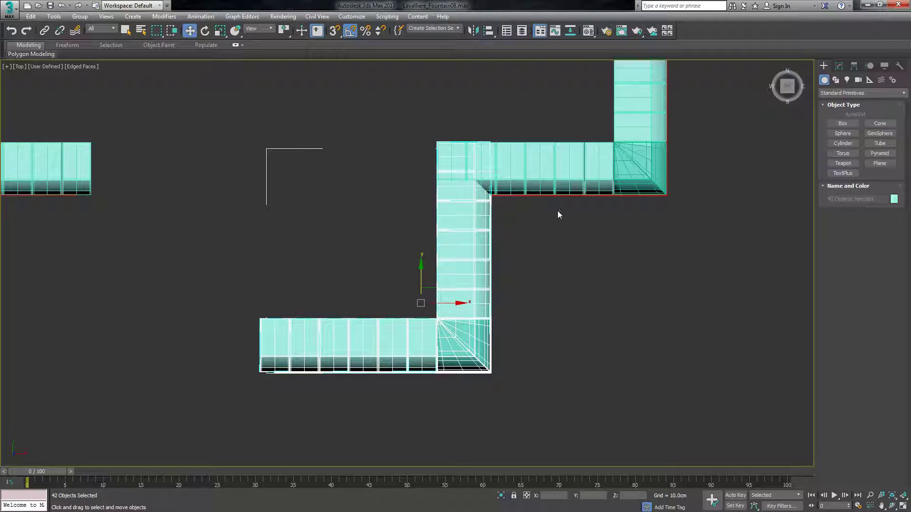
Select the entire L-section on the opposite cylinder and clone it once, offset diagonally to its free end.
left_click_drag(787, 91, 749, 120)
scroll(433, 377, "down", 5)
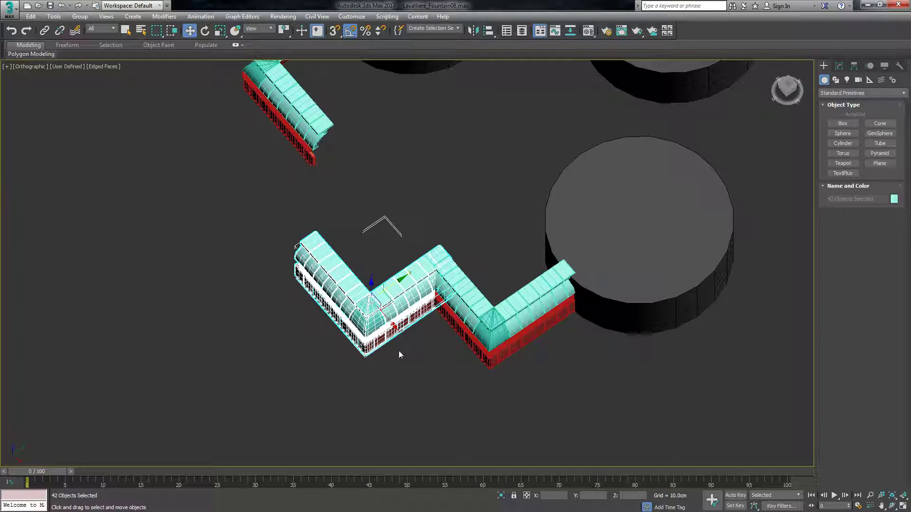
scroll(487, 337, "down", 2)
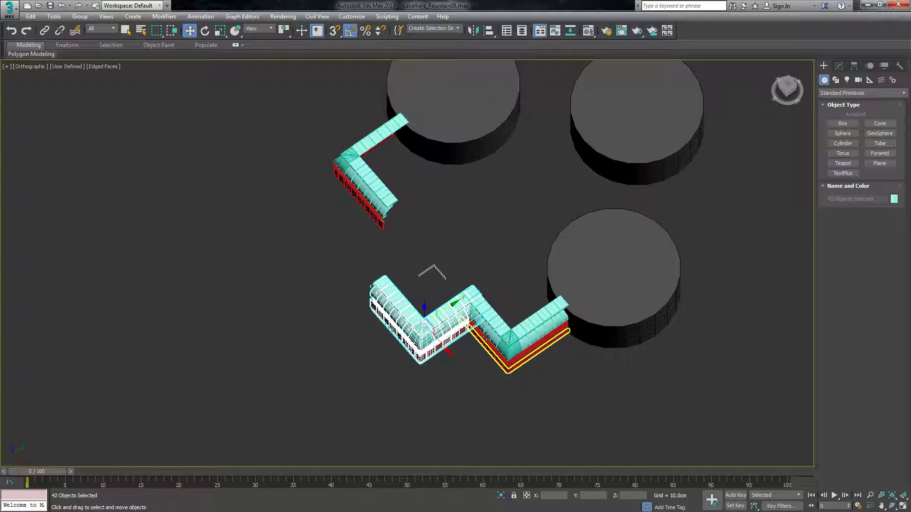
left_click(793, 90)
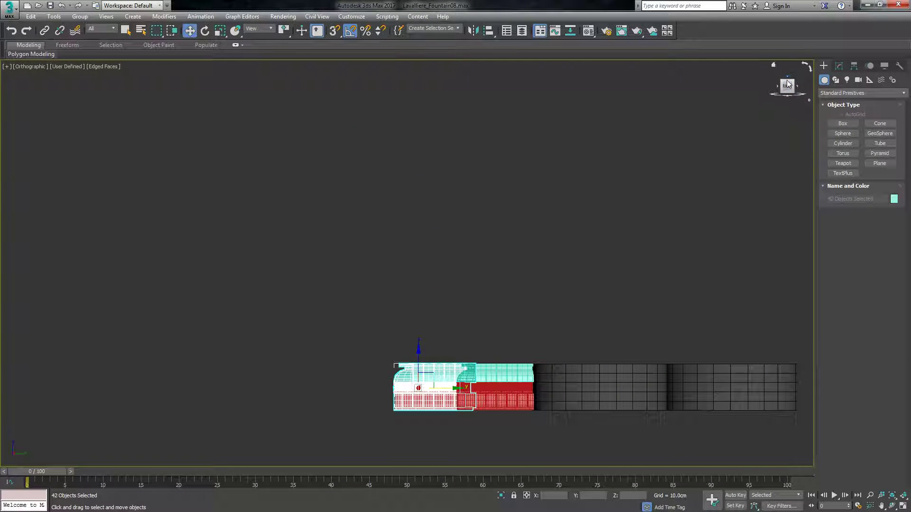
left_click(787, 78)
scroll(417, 382, "down", 5)
scroll(434, 301, "up", 5)
left_click_drag(478, 342, 479, 340)
scroll(469, 246, "up", 4)
left_click_drag(423, 225, 335, 308, "shift")
left_click(457, 301)
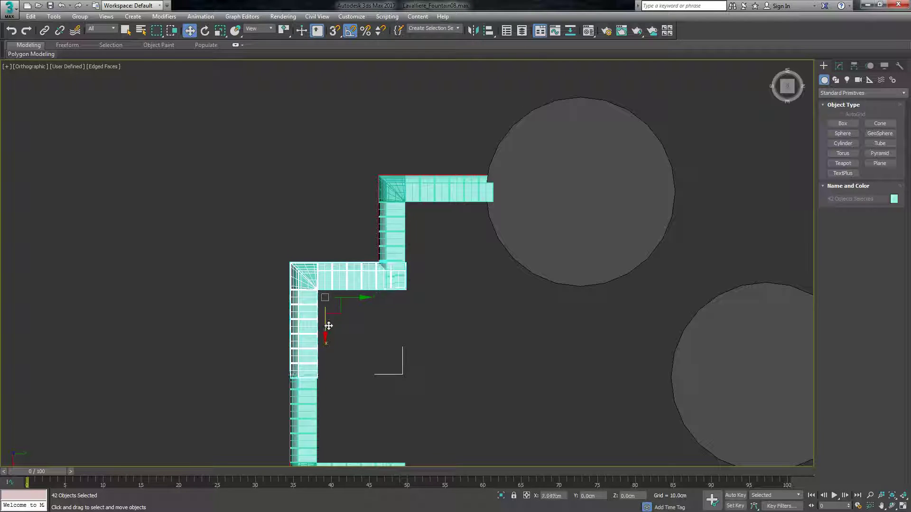
Move the new L-section clone along X until its end edge lines up with the adjoining original section's roof edge.
scroll(403, 290, "up", 8)
scroll(391, 292, "up", 5)
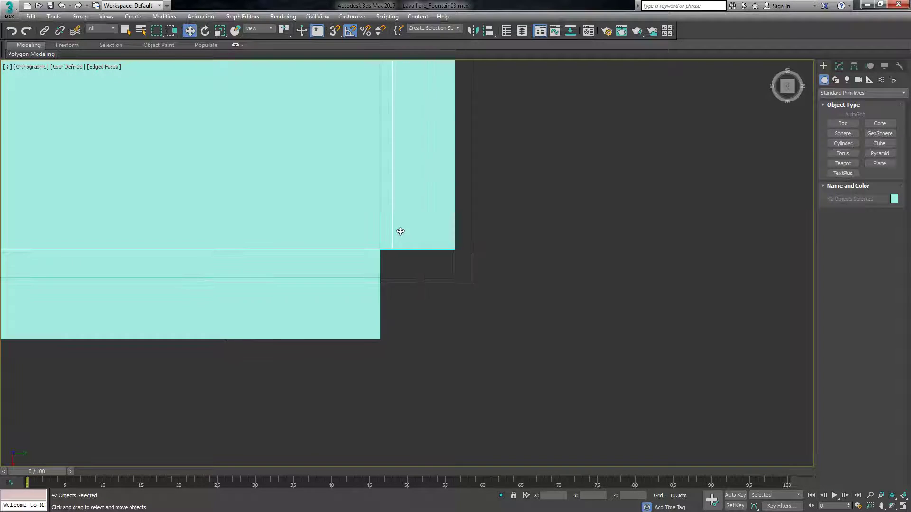
left_click_drag(435, 318, 440, 321)
scroll(558, 288, "down", 9)
scroll(524, 186, "down", 8)
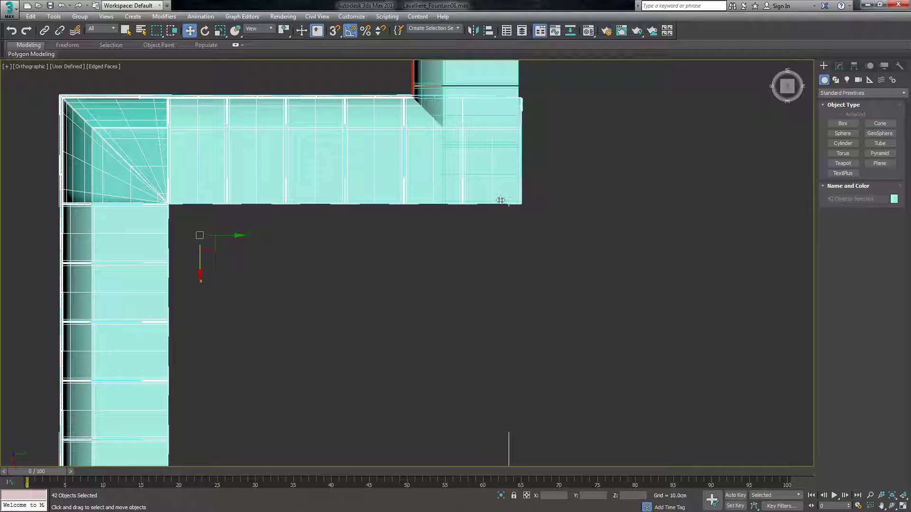
Move the new clone along Y until its side edge is flush with the facing wall section, and clear the selection.
left_click_drag(311, 214, 311, 215)
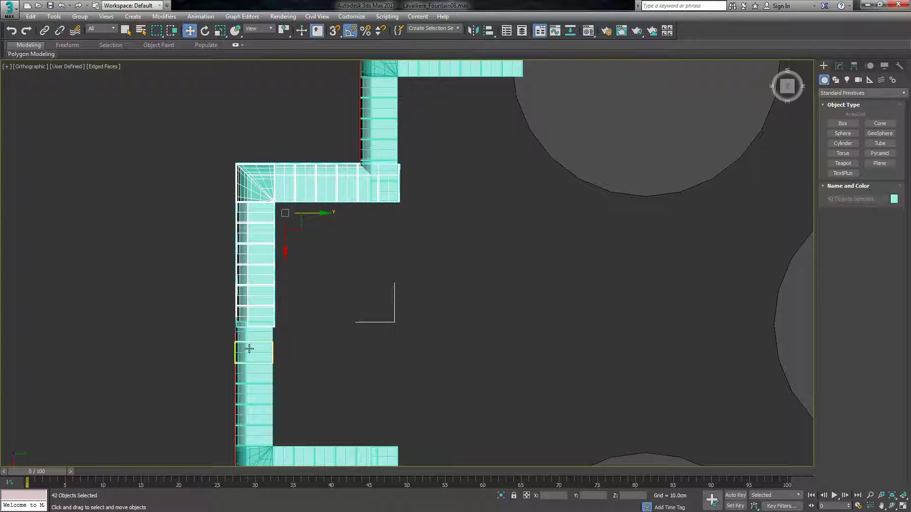
scroll(280, 285, "up", 9)
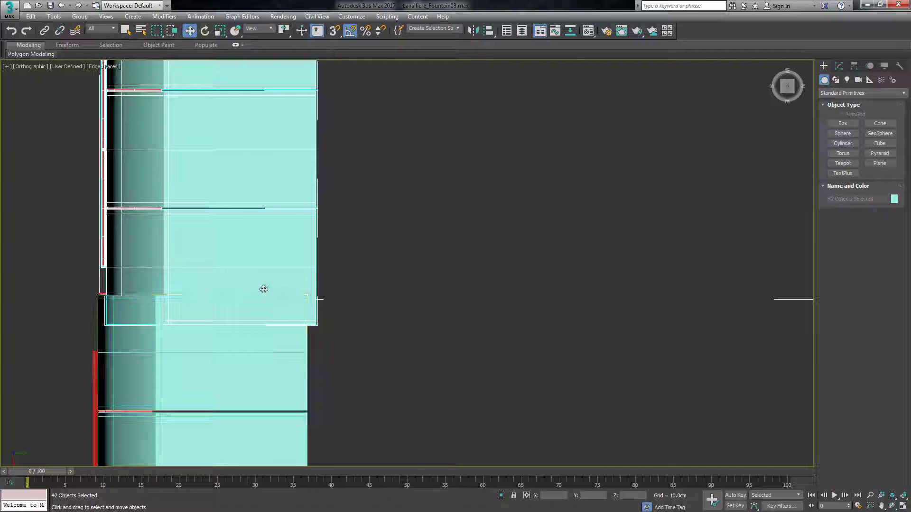
scroll(340, 326, "up", 3)
scroll(334, 314, "up", 3)
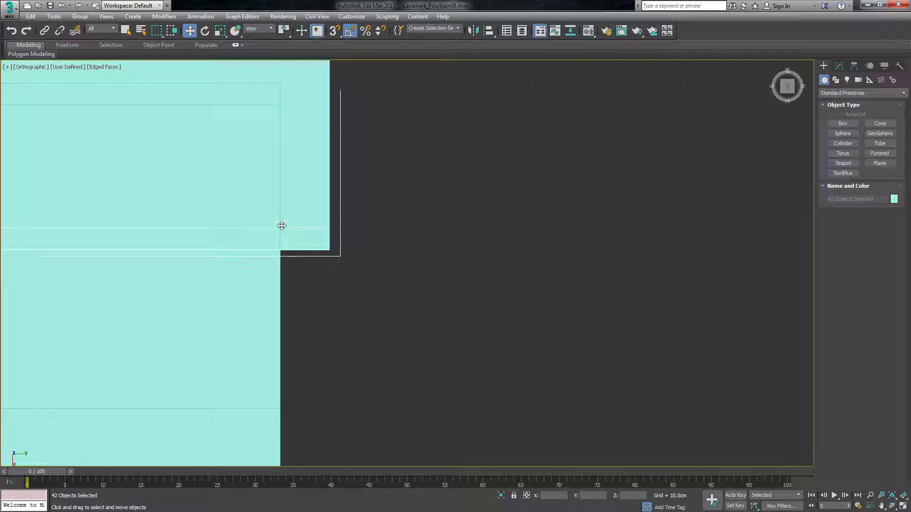
scroll(293, 235, "up", 2)
scroll(297, 232, "down", 3)
middle_click_drag(304, 212, 339, 287)
scroll(336, 313, "up", 3)
left_click_drag(371, 327, 308, 315)
scroll(287, 350, "up", 4)
scroll(443, 297, "down", 5)
scroll(450, 299, "down", 6)
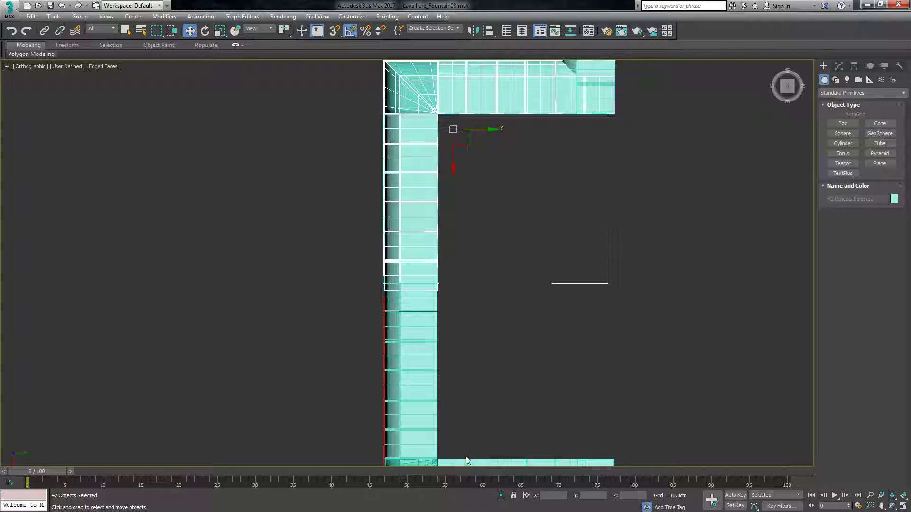
left_click(787, 86)
left_click(520, 328)
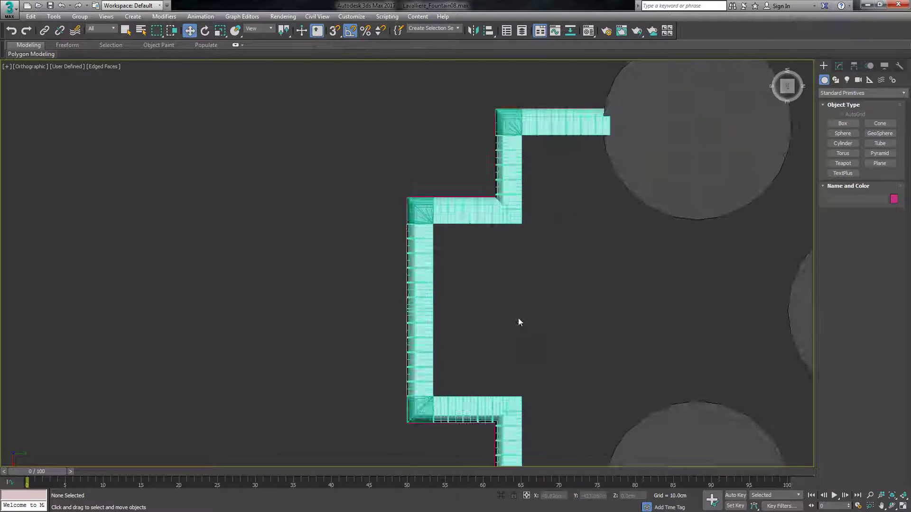
Turn off the Edged Faces display for an angled overview of the joined walls.
scroll(535, 230, "down", 4)
left_click_drag(787, 87, 845, 53)
middle_click_drag(466, 260, 654, 160, "alt")
left_click(98, 67)
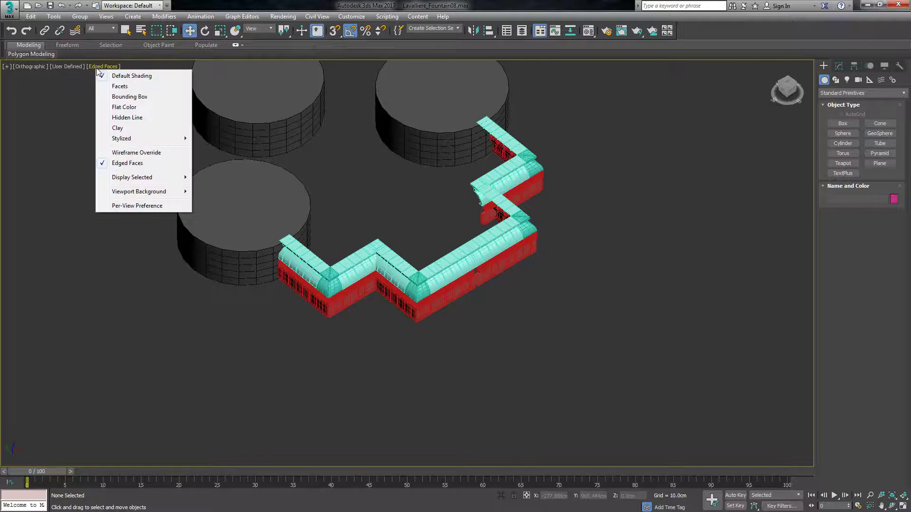
left_click(136, 163)
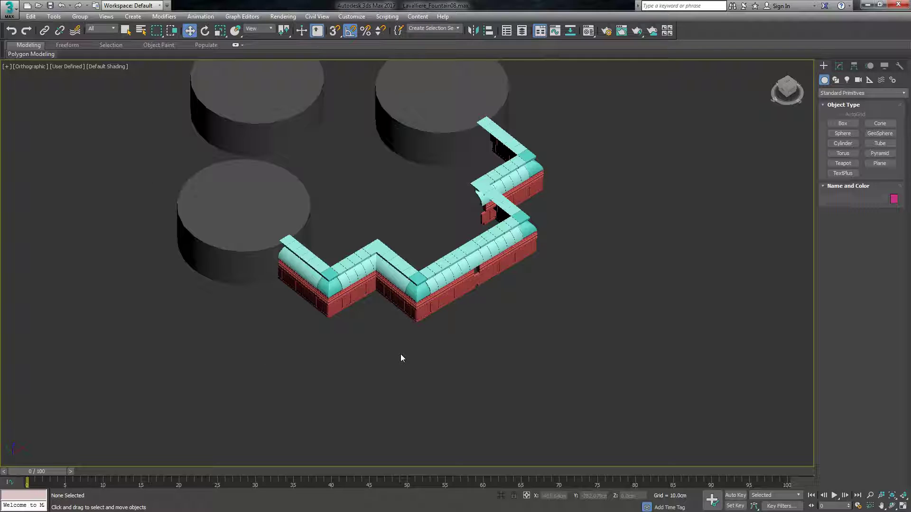
Examine the joined wall sections from several angles for overlapping pieces and gaps at the joints.
scroll(427, 301, "up", 3)
scroll(427, 301, "down", 5)
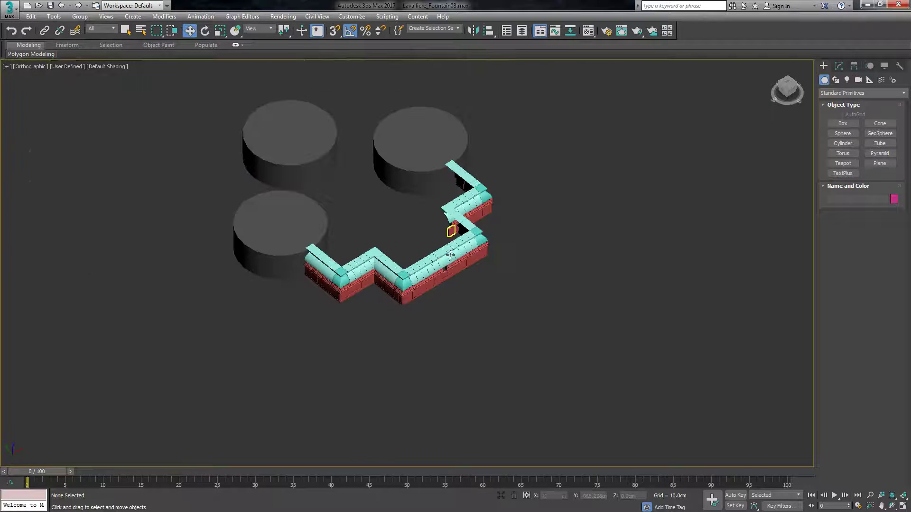
scroll(433, 203, "up", 6)
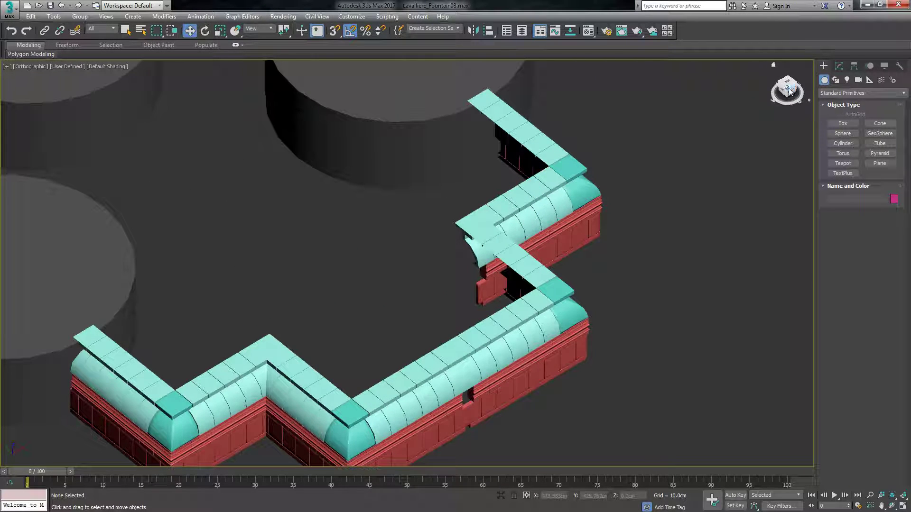
mouse_move(786, 88)
left_mouse_down()
mouse_move(809, 101)
mouse_move(797, 95)
left_mouse_up()
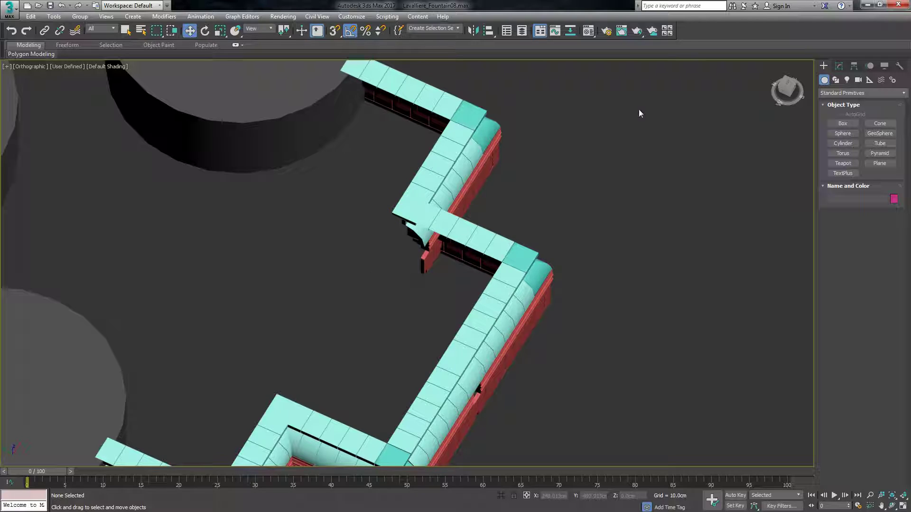
left_click_drag(793, 88, 774, 83)
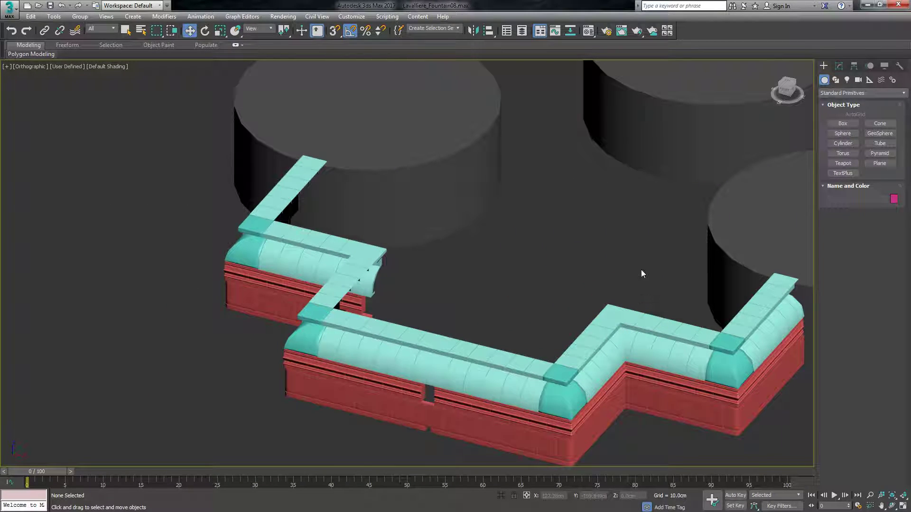
mouse_move(788, 90)
left_mouse_down()
mouse_move(772, 97)
mouse_move(776, 89)
left_mouse_up()
mouse_move(445, 375)
middle_mouse_down("alt")
mouse_move(435, 370)
mouse_move(453, 392)
mouse_move(445, 375)
middle_mouse_up("alt")
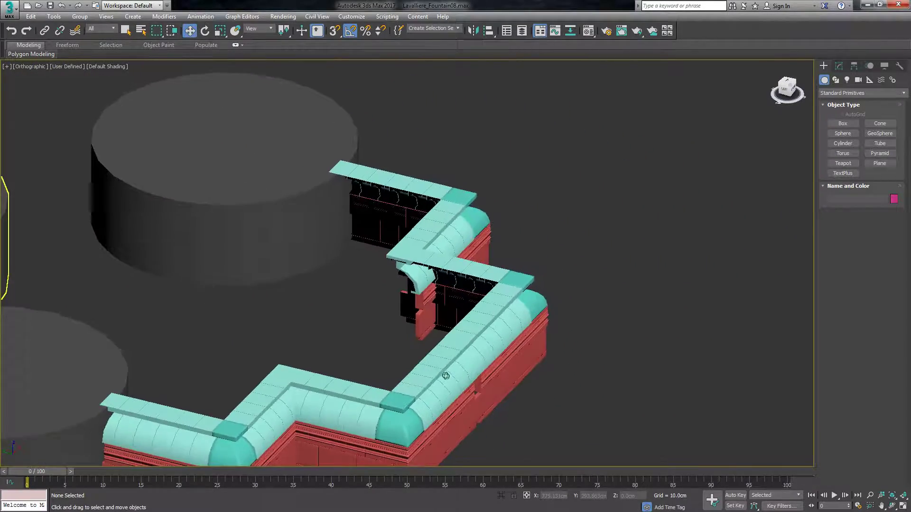
left_click_drag(790, 86, 773, 64)
Delete the two surplus red wall panels and the cornice block protruding behind the inner corner joint.
scroll(490, 309, "up", 5)
left_click(321, 262)
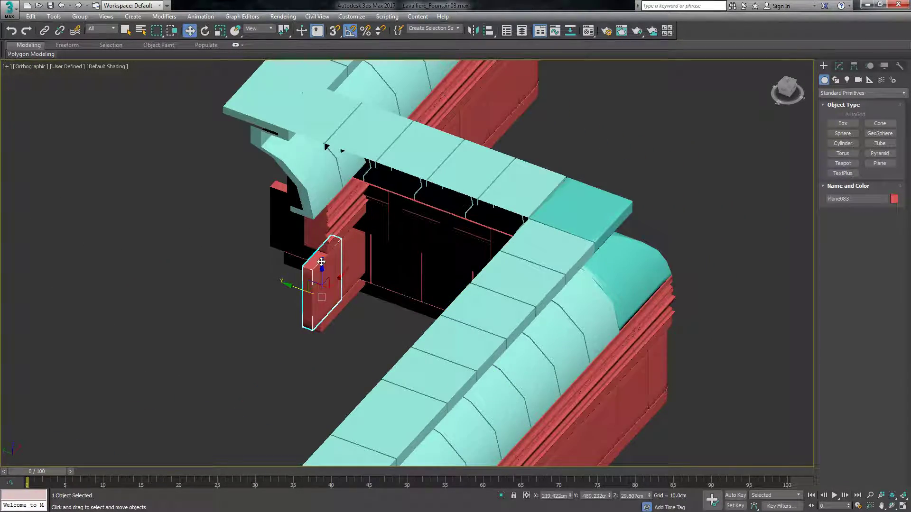
key("Delete")
left_click(291, 231)
key("Delete")
left_click(321, 232)
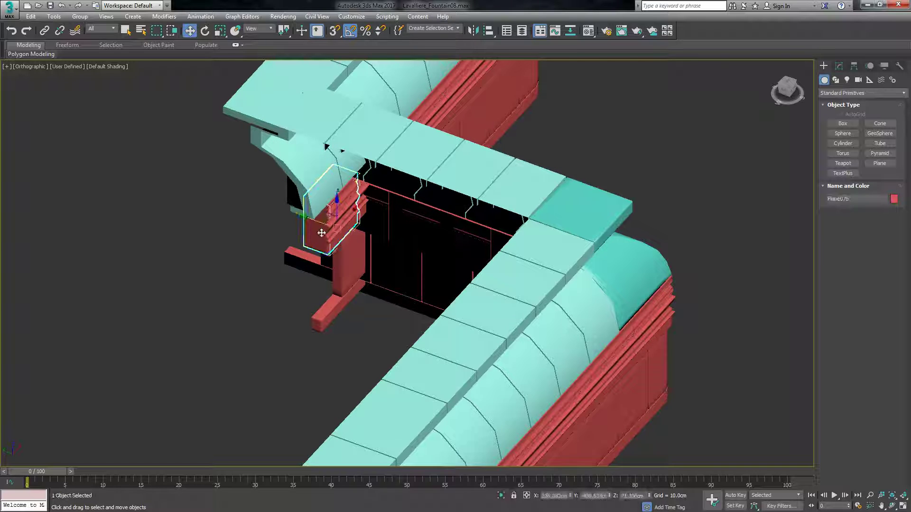
key("Delete")
Delete the surplus turquoise roof pieces that overlap where the two wall arms meet at the inner corner.
left_click(310, 166)
key("Delete")
scroll(319, 171, "down", 2)
scroll(337, 157, "up", 2)
left_click(249, 109)
key("Delete")
scroll(323, 195, "down", 2)
scroll(321, 195, "up", 2)
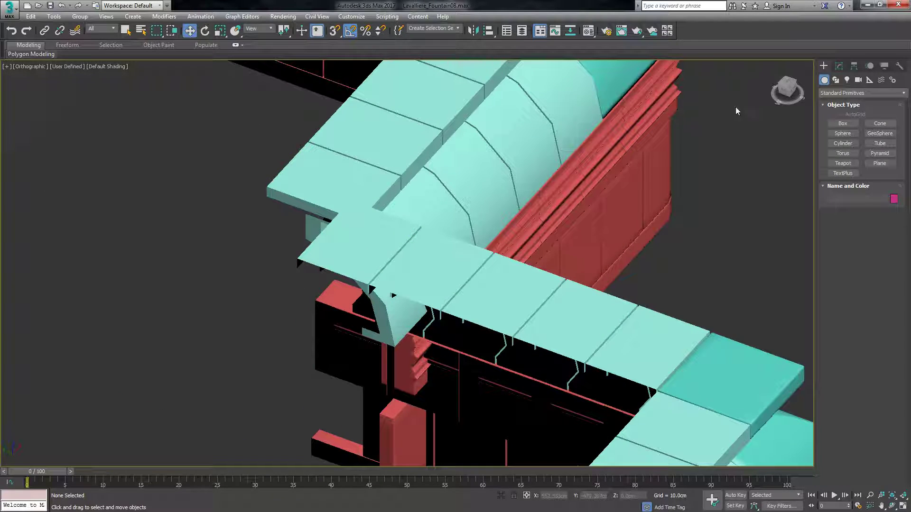
mouse_move(790, 94)
left_mouse_down()
mouse_move(772, 98)
mouse_move(758, 119)
left_mouse_up()
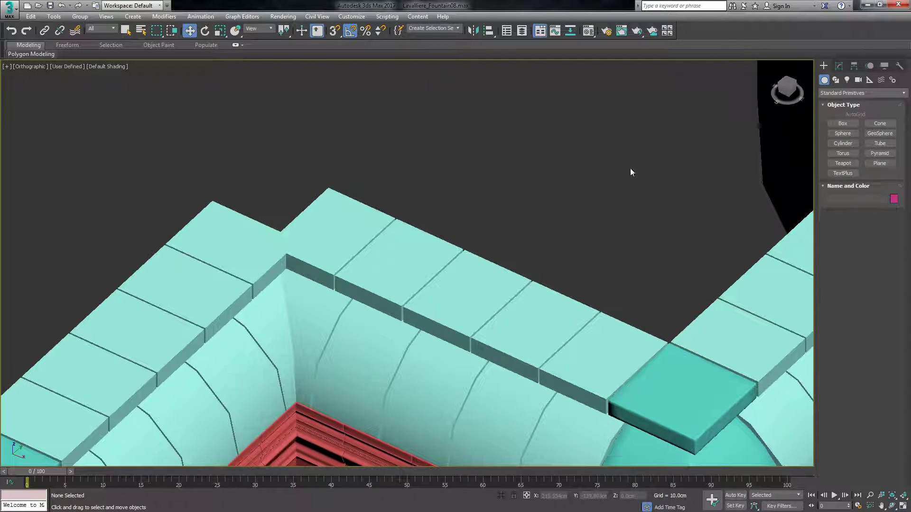
scroll(281, 222, "up", 2)
left_click(311, 241)
key("Delete")
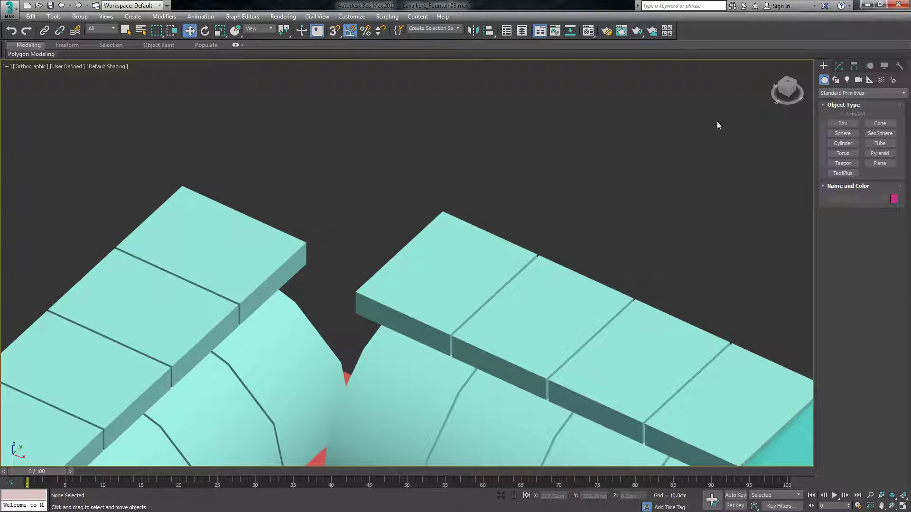
Select the last roof piece beside the open inner corner and make it unique from its instances.
mouse_move(791, 90)
left_mouse_down()
mouse_move(777, 103)
mouse_move(738, 90)
left_mouse_up()
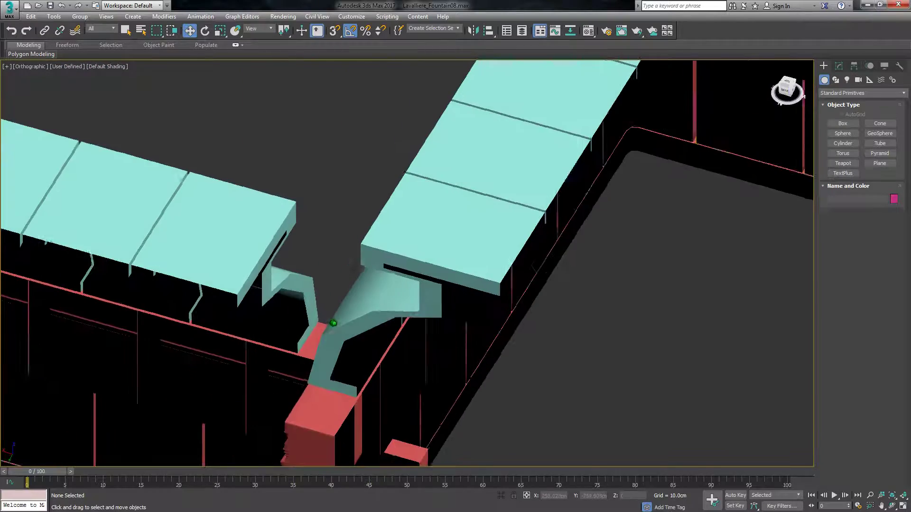
scroll(439, 200, "down", 3)
scroll(410, 373, "up", 5)
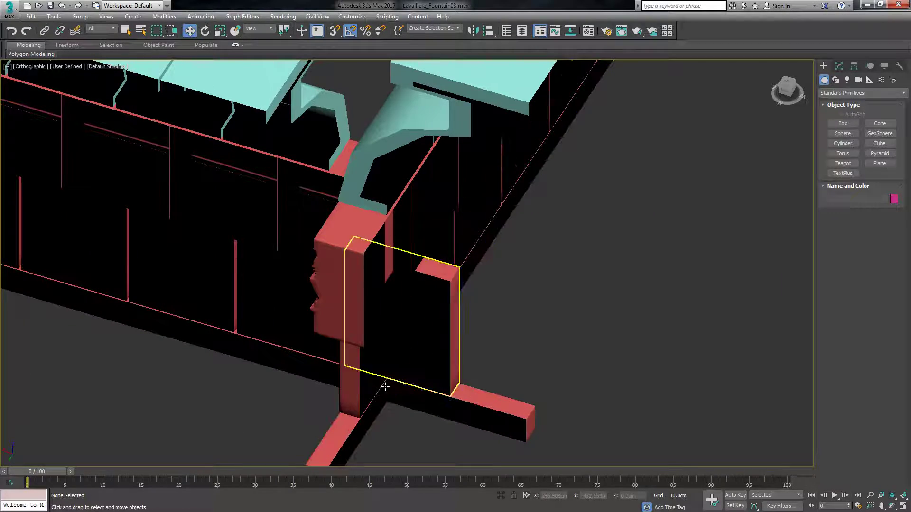
scroll(419, 403, "down", 4)
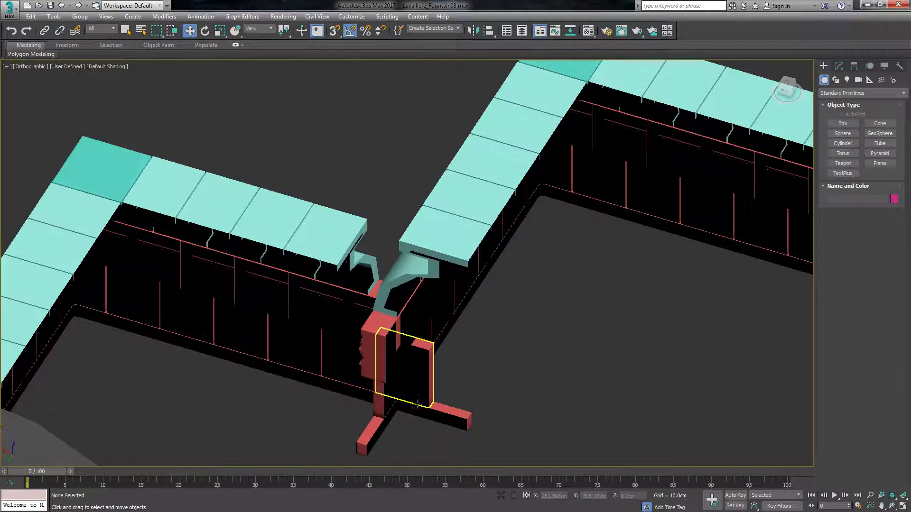
scroll(419, 403, "up", 3)
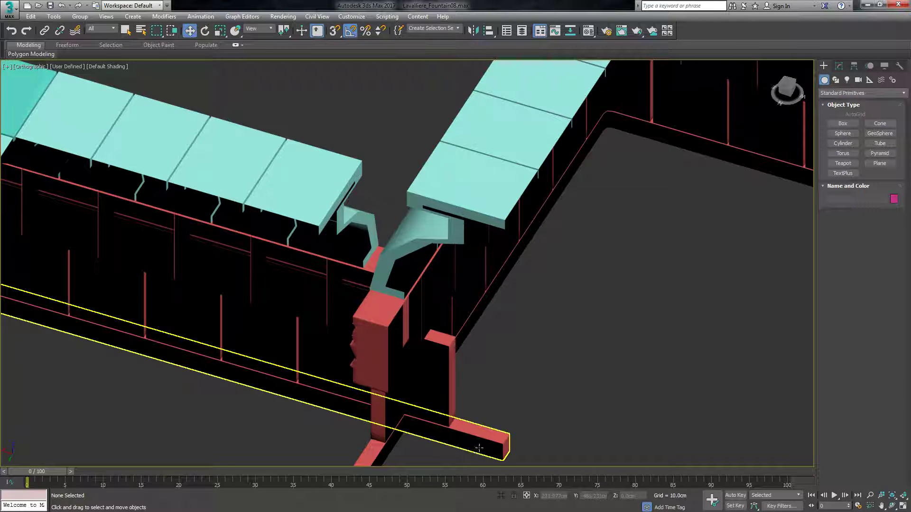
left_click(420, 227)
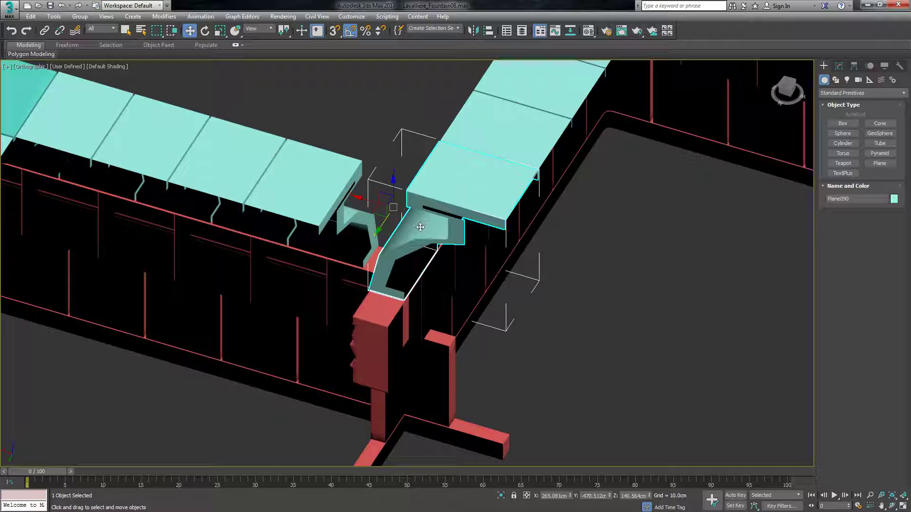
left_click(838, 66)
left_click(851, 94)
left_click(839, 94)
left_click(840, 144)
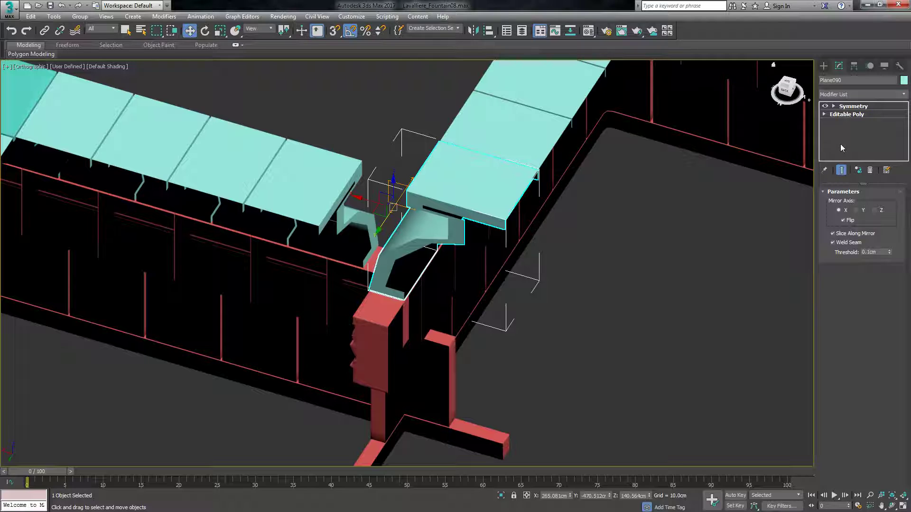
right_click(850, 114)
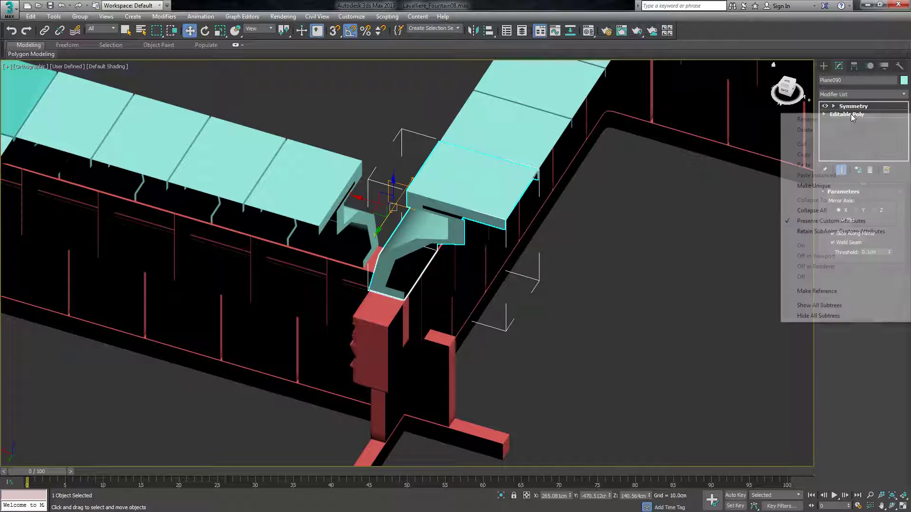
left_click(836, 187)
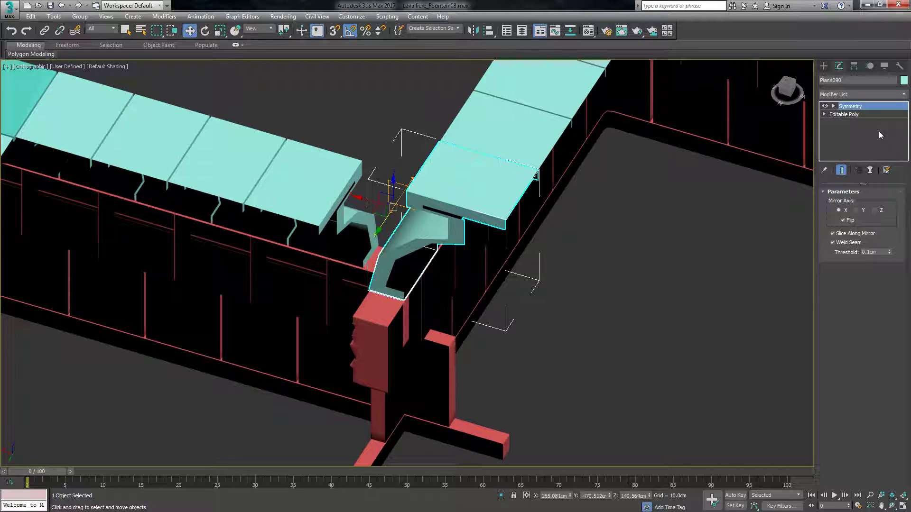
left_click(505, 149)
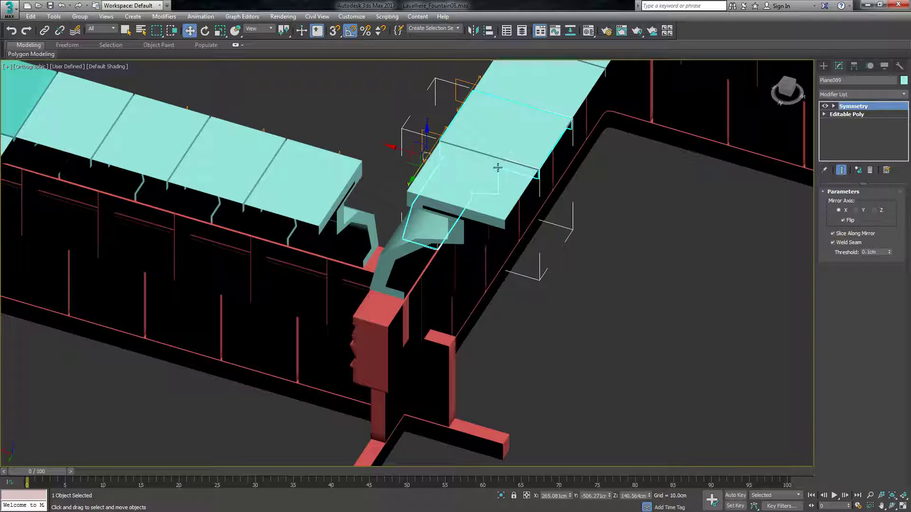
left_click(232, 159)
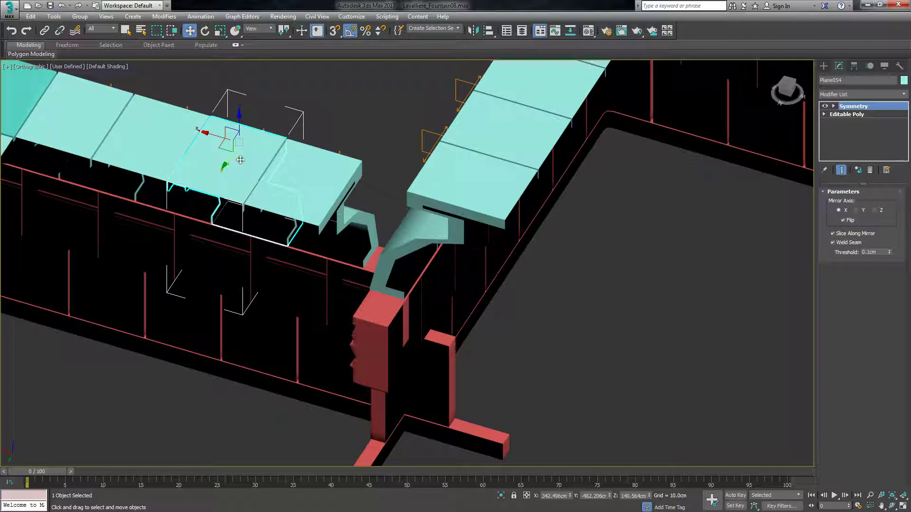
left_click(331, 170)
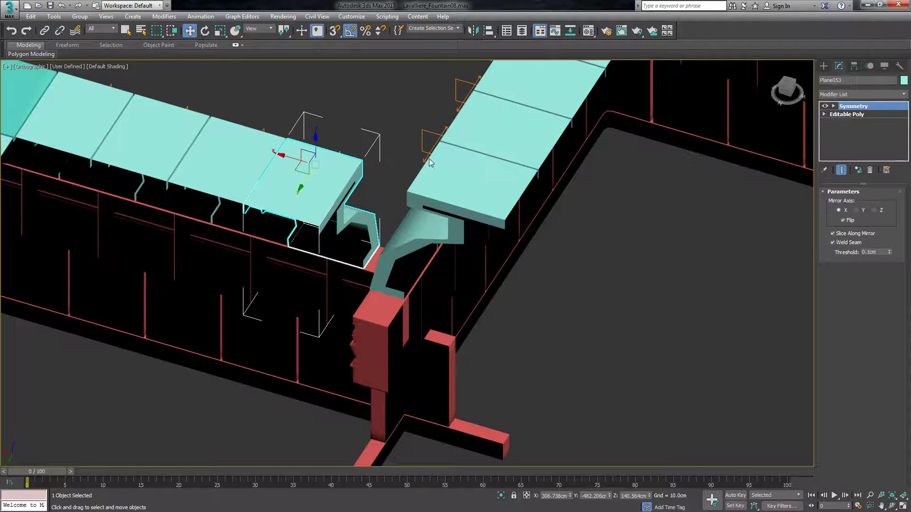
left_click(833, 106)
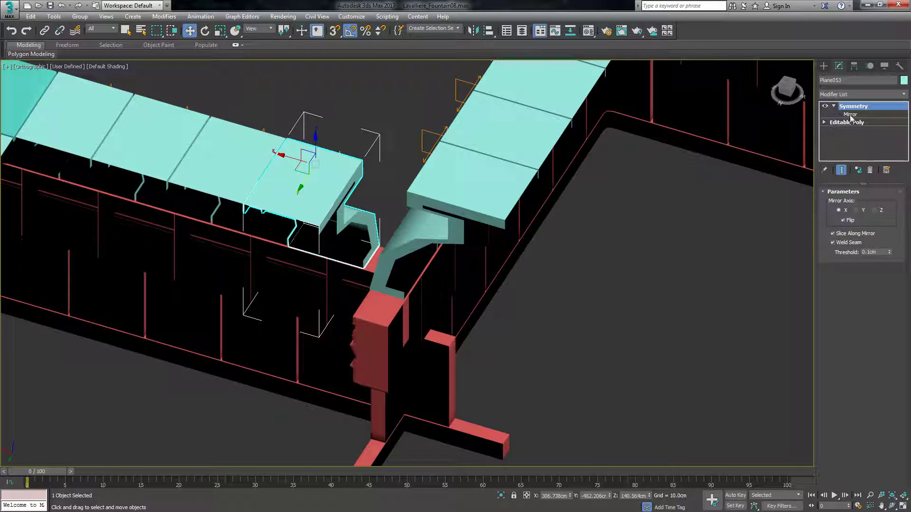
left_click(851, 115)
left_click_drag(303, 161, 339, 180)
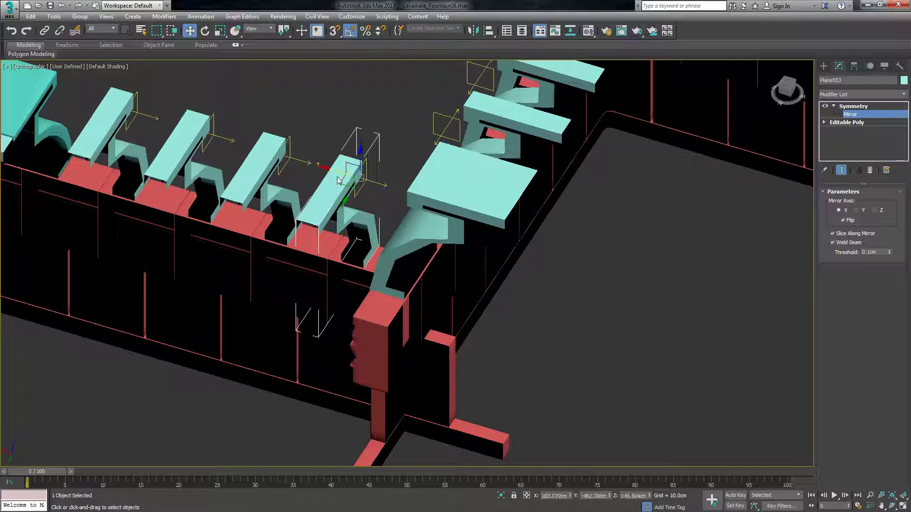
key("ctrl+z")
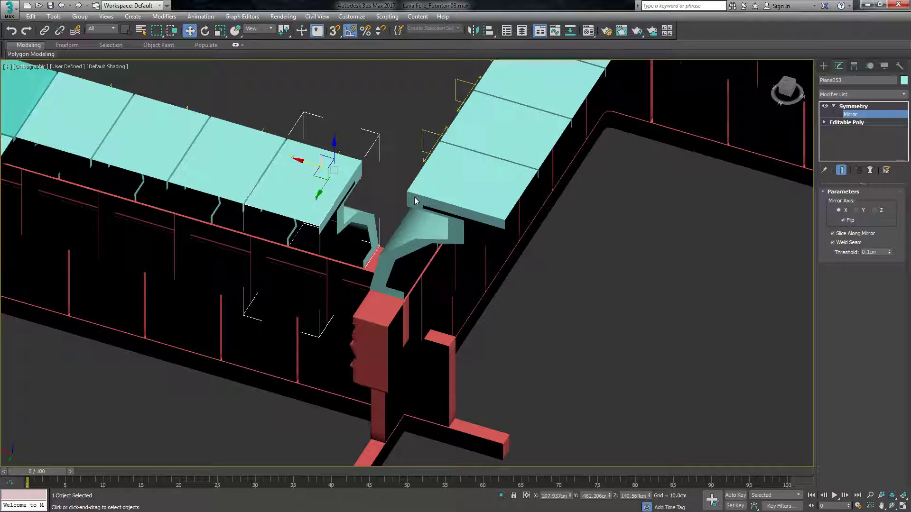
Add a second Symmetry modifier to the unique roof piece beside the open inner corner.
left_click(821, 66)
left_click(493, 185)
left_click(843, 65)
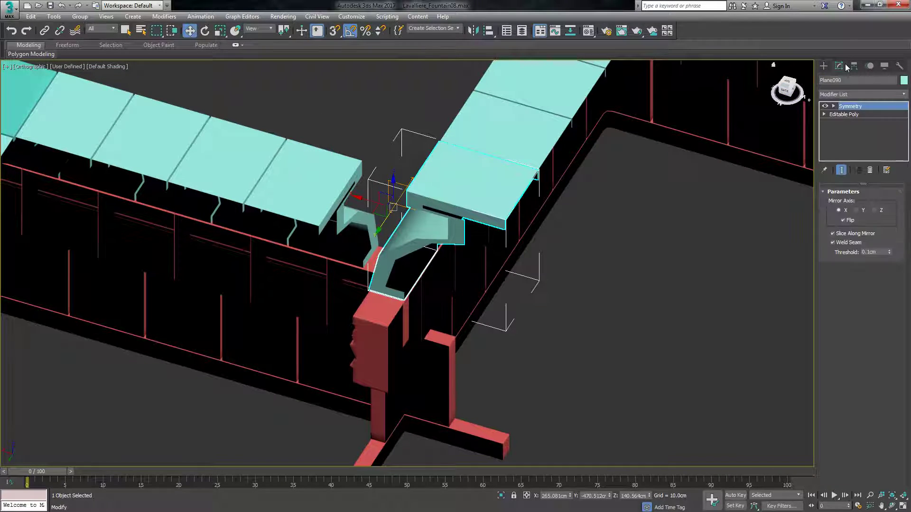
left_click(853, 95)
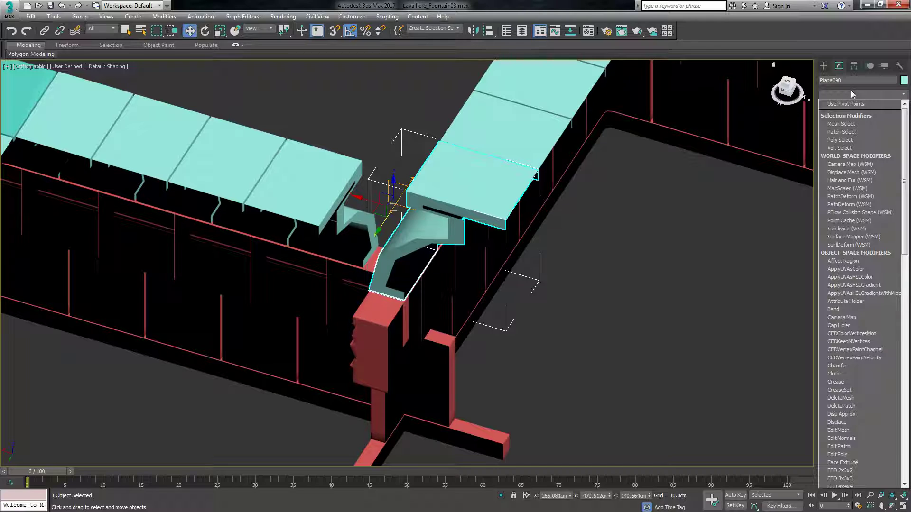
key("y")
key("Return")
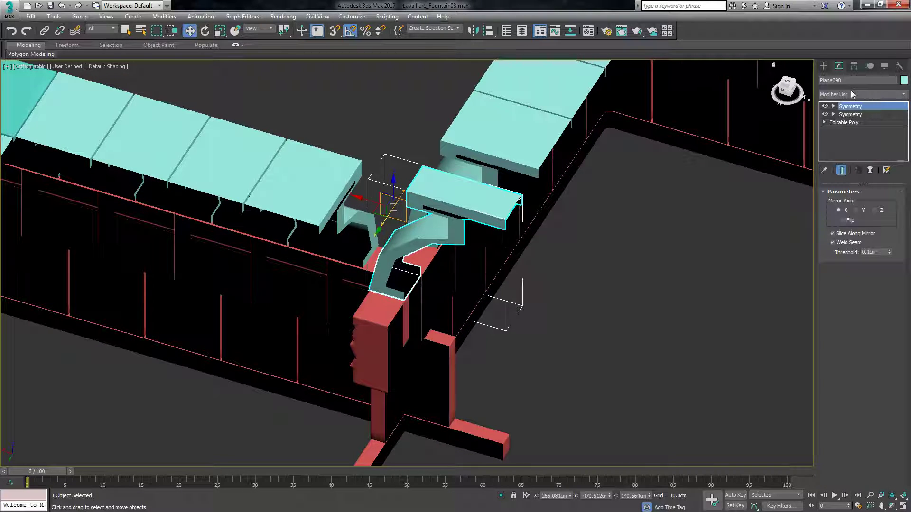
Rotate the new Symmetry modifier's mirror plane -45 degrees about Z and flip the mirrored side.
key("e")
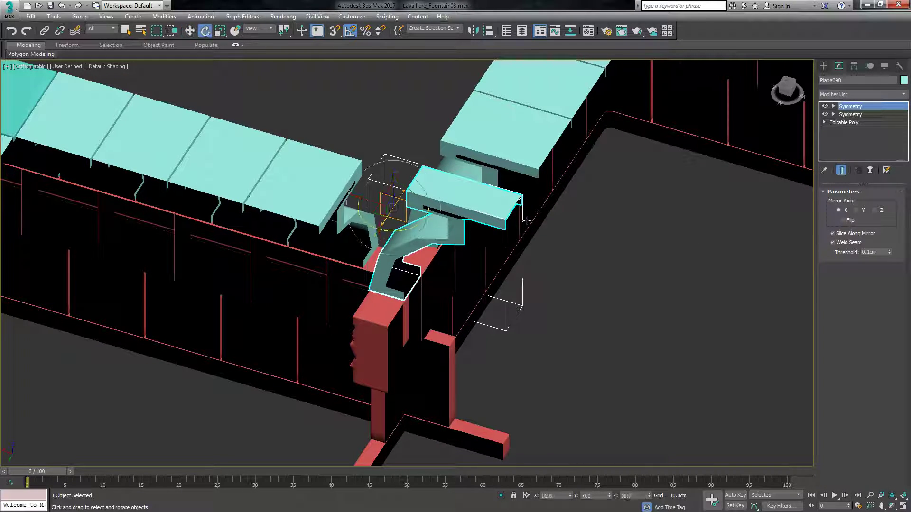
left_click(833, 106)
left_click(850, 115)
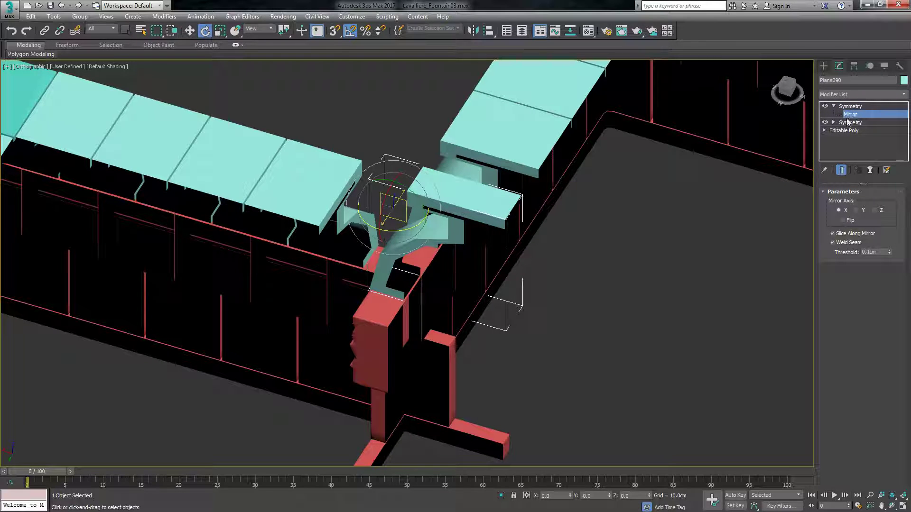
left_click_drag(412, 232, 365, 235)
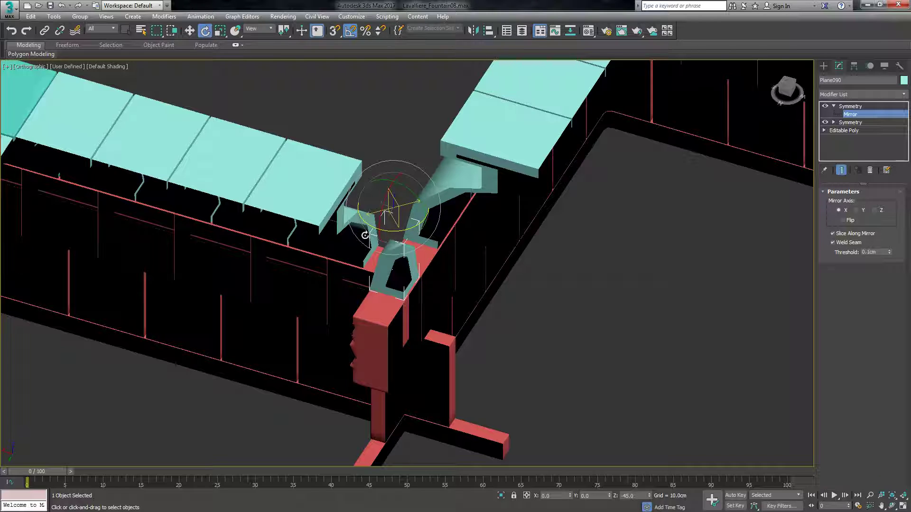
key("w")
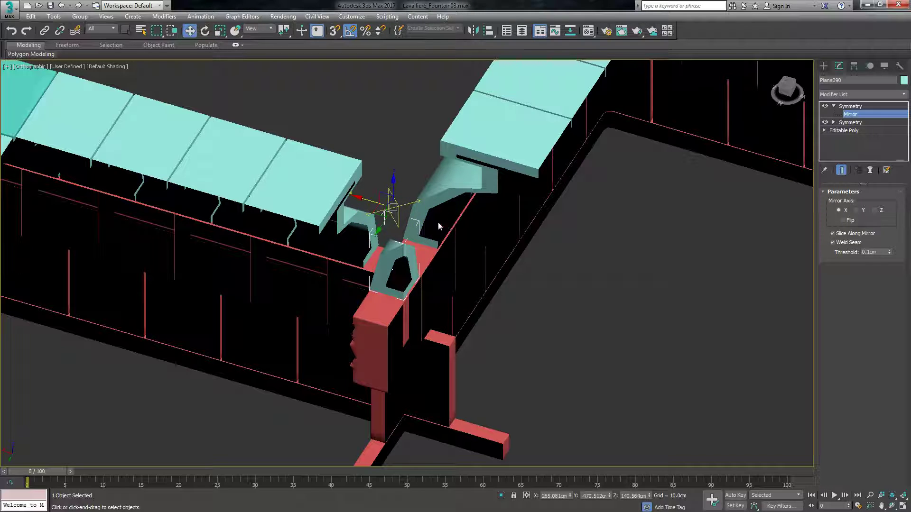
left_click_drag(392, 195, 422, 238)
key("ctrl+z")
left_click(843, 221)
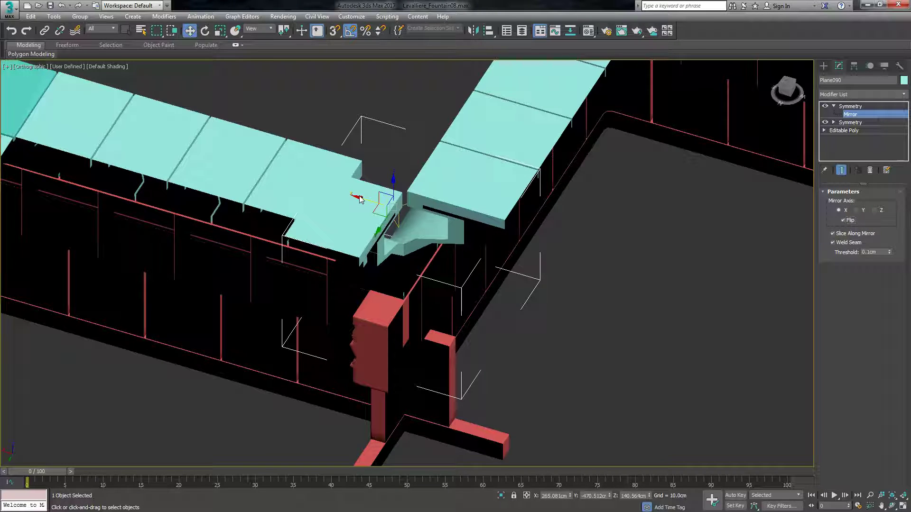
Shift the mirror plane along X to about 253.4 cm, aligning the mirrored half with the neighbouring roof row.
left_click_drag(359, 200, 386, 207)
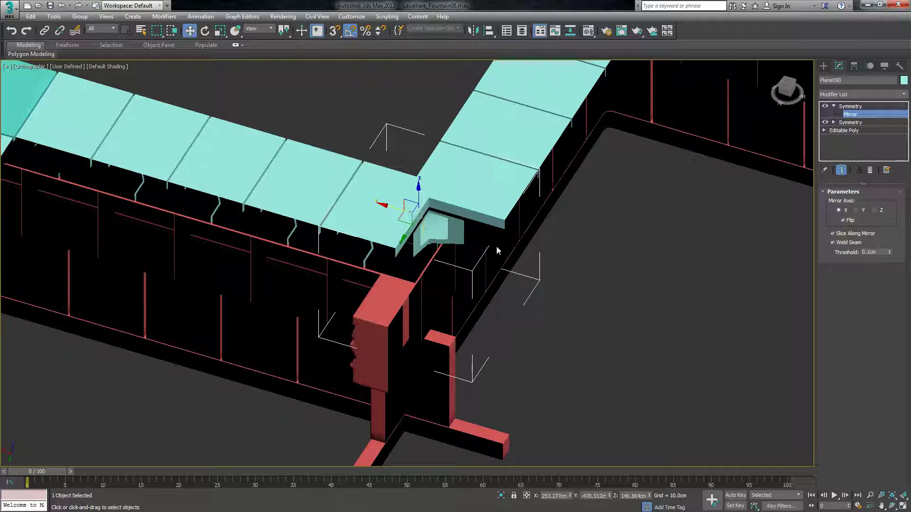
left_click(787, 83)
scroll(398, 303, "up", 5)
scroll(379, 329, "down", 4)
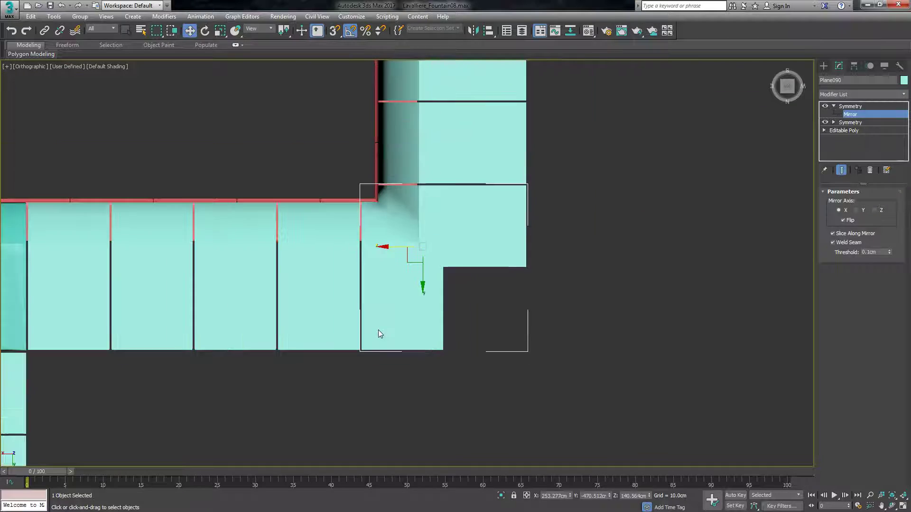
scroll(389, 195, "up", 2)
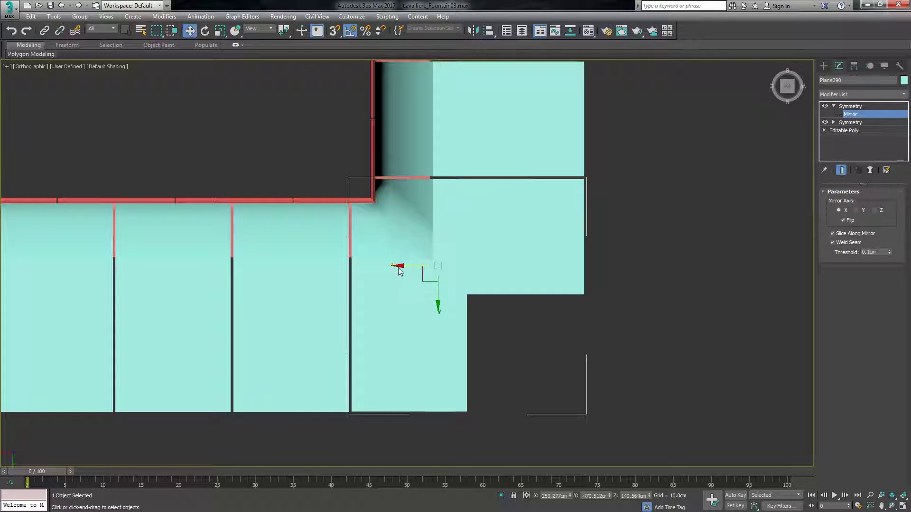
left_click_drag(398, 266, 397, 266)
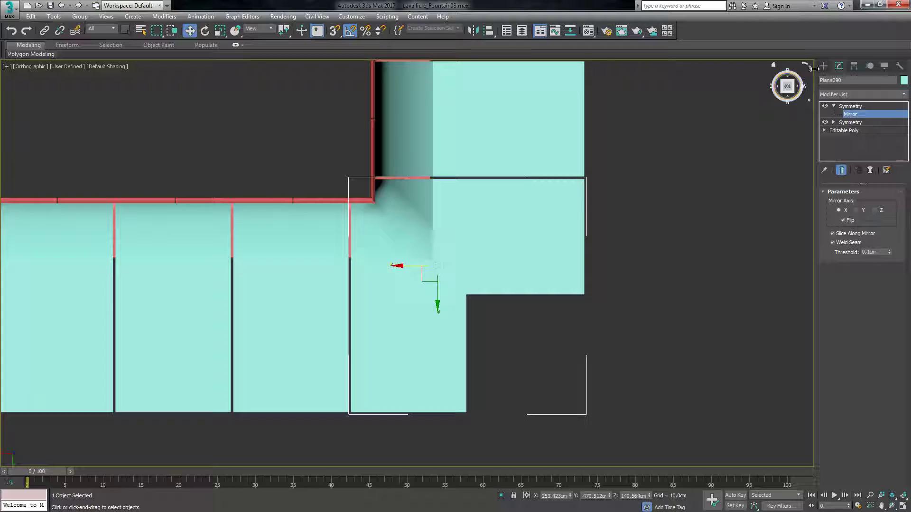
middle_click_drag(479, 236, 480, 234, "alt")
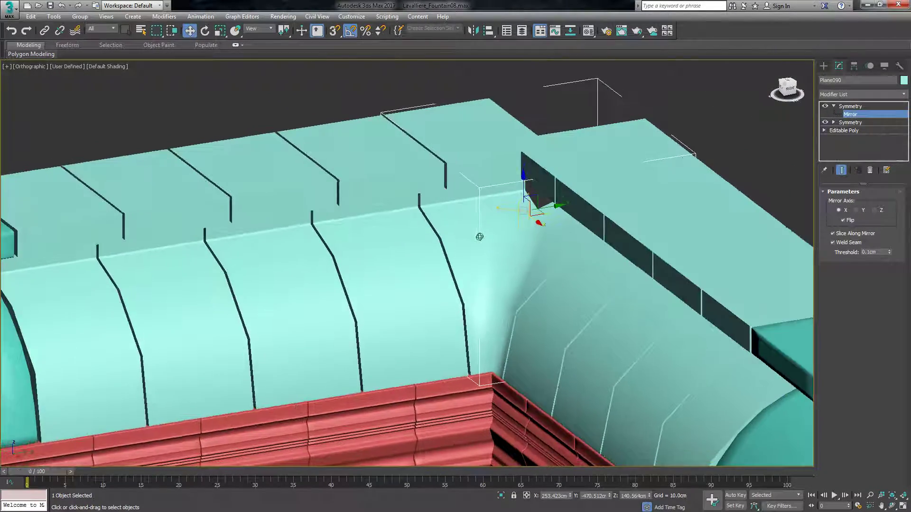
Insert an Edit Poly modifier between the corner piece's two Symmetry modifiers and switch to vertex editing.
left_click(787, 86)
left_click(834, 107)
left_click(850, 94)
key("e")
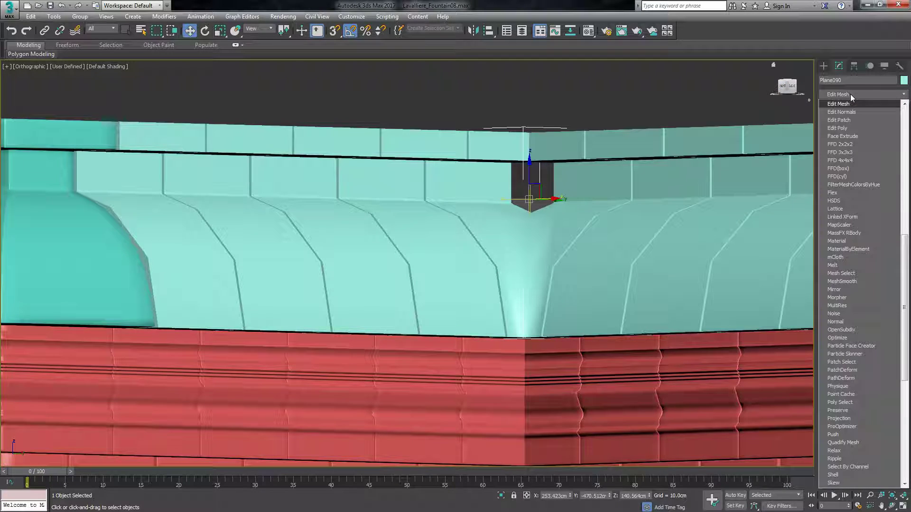
left_click(838, 129)
left_click_drag(854, 106, 840, 128)
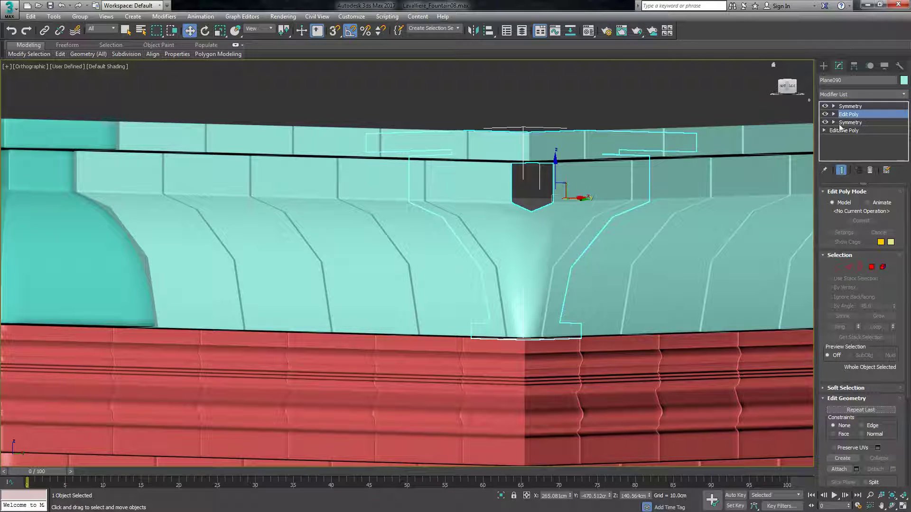
left_click(837, 266)
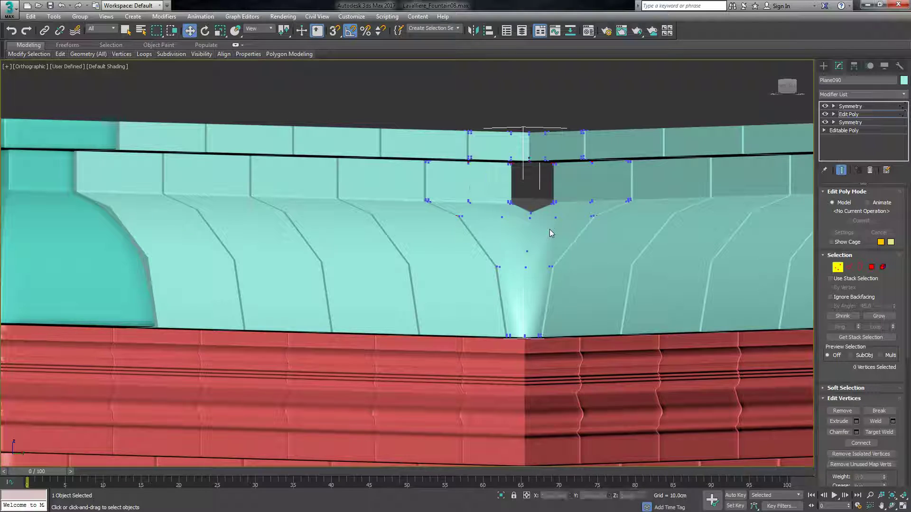
Show Edged Faces in the viewport around the open notch of the corner piece.
scroll(550, 229, "up", 2)
scroll(490, 205, "up", 5)
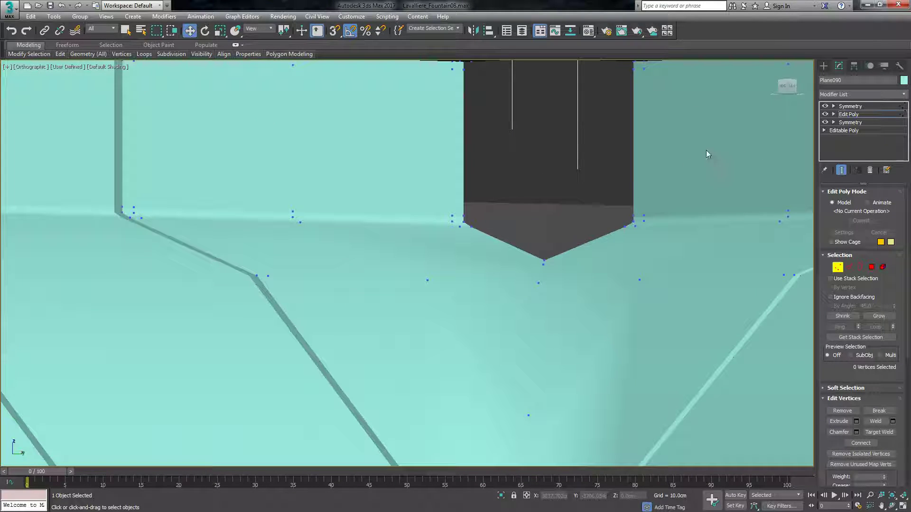
middle_click_drag(341, 351, 335, 360, "alt")
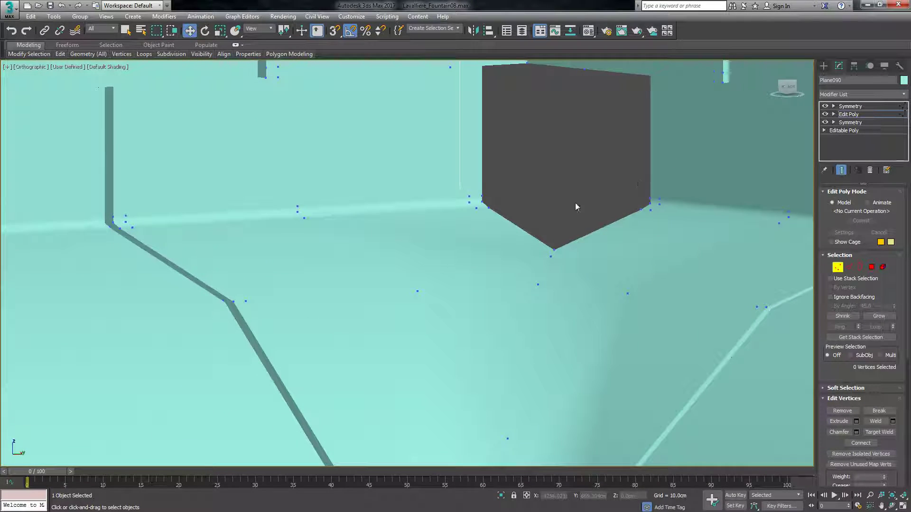
scroll(575, 207, "up", 3)
mouse_move(30, 55)
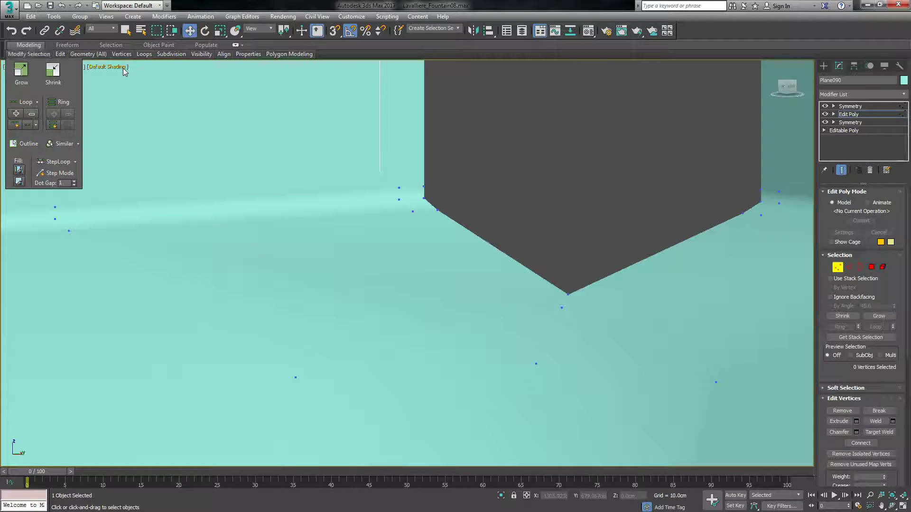
left_click(128, 69)
left_click(60, 67)
left_click(100, 68)
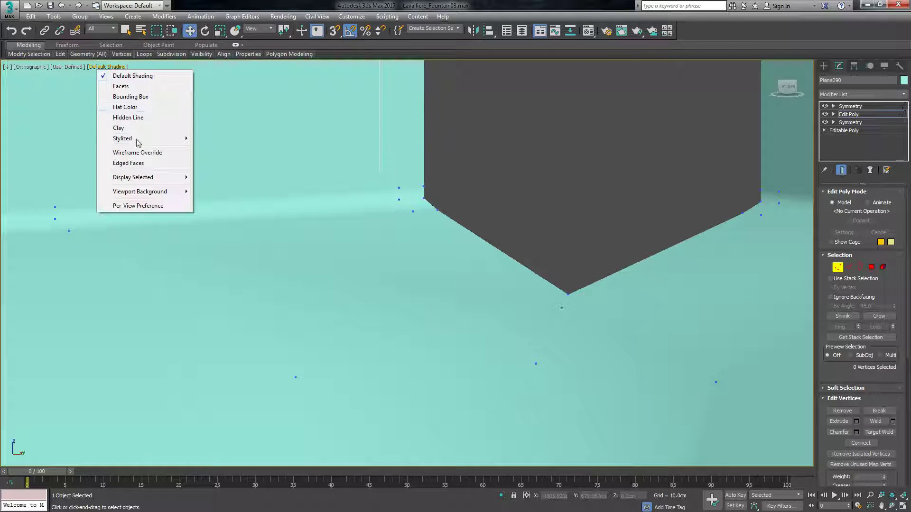
left_click(142, 163)
Move the notch's lower vertices along the ledge until they meet at the mirror seam.
left_click_drag(418, 175, 562, 182)
left_click(438, 211)
left_click_drag(465, 208, 642, 194)
left_click(534, 179)
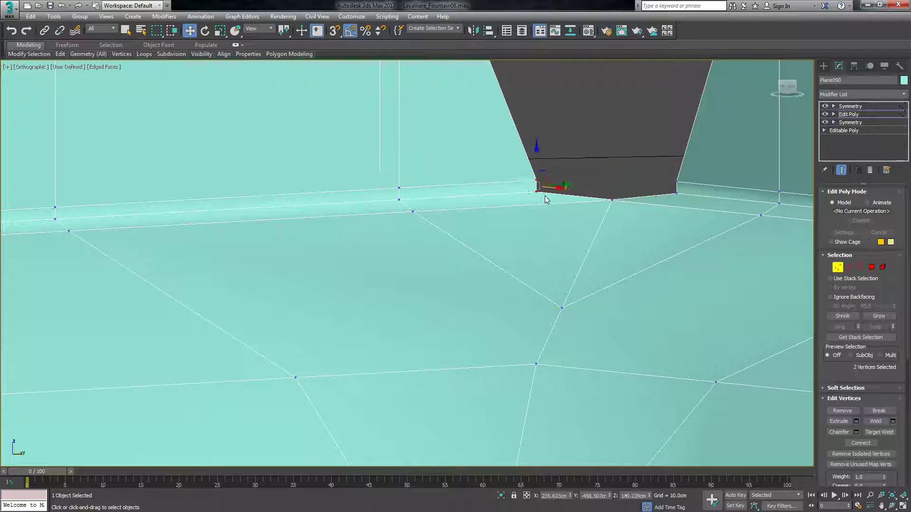
left_click_drag(560, 184, 646, 177)
scroll(558, 242, "down", 3)
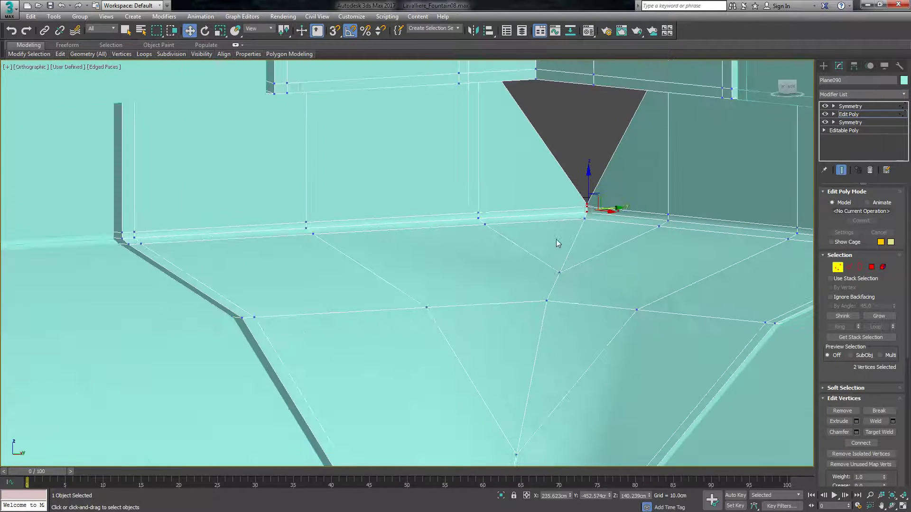
Move the vertices along the notch's upper edge toward the mirror seam to narrow the remaining gap.
mouse_move(789, 81)
left_mouse_down()
mouse_move(774, 83)
mouse_move(786, 81)
mouse_move(784, 93)
left_mouse_up()
scroll(551, 112, "up", 3)
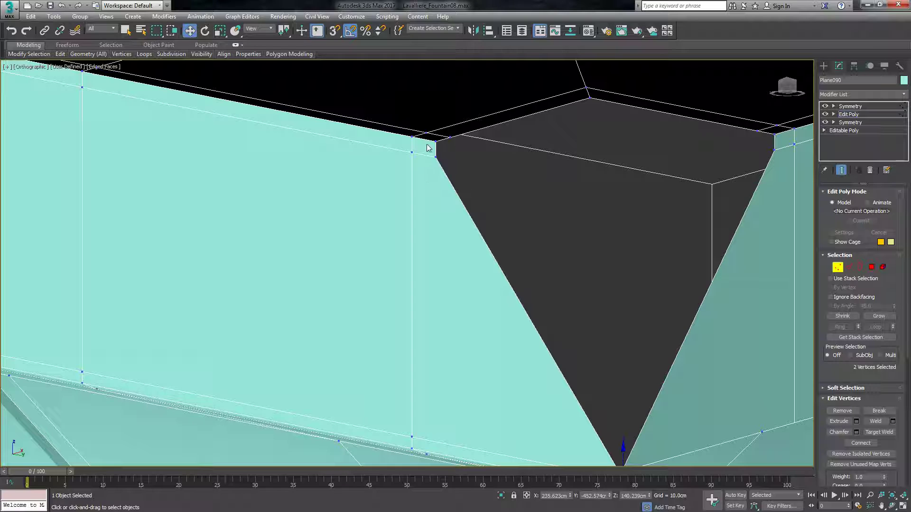
left_click_drag(463, 158, 627, 196)
key("ctrl+z")
left_click(618, 207)
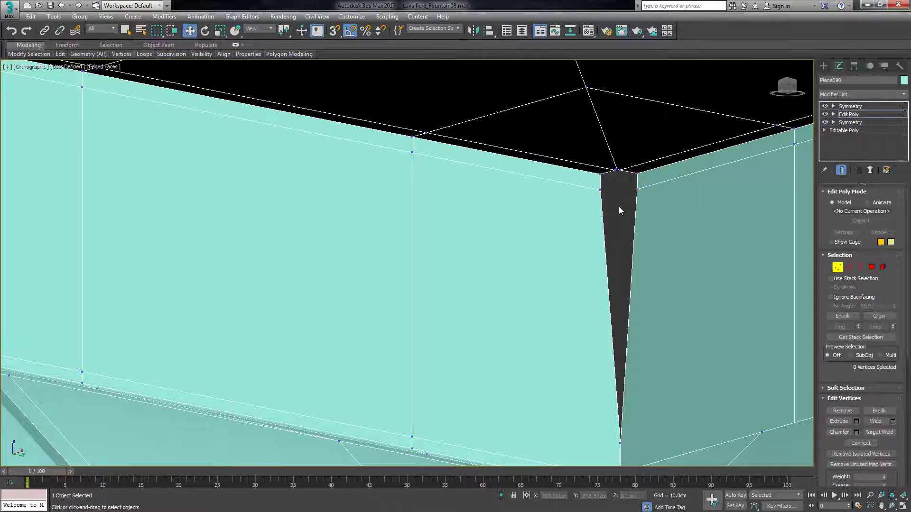
scroll(614, 178, "up", 5)
left_click_drag(606, 120, 637, 150)
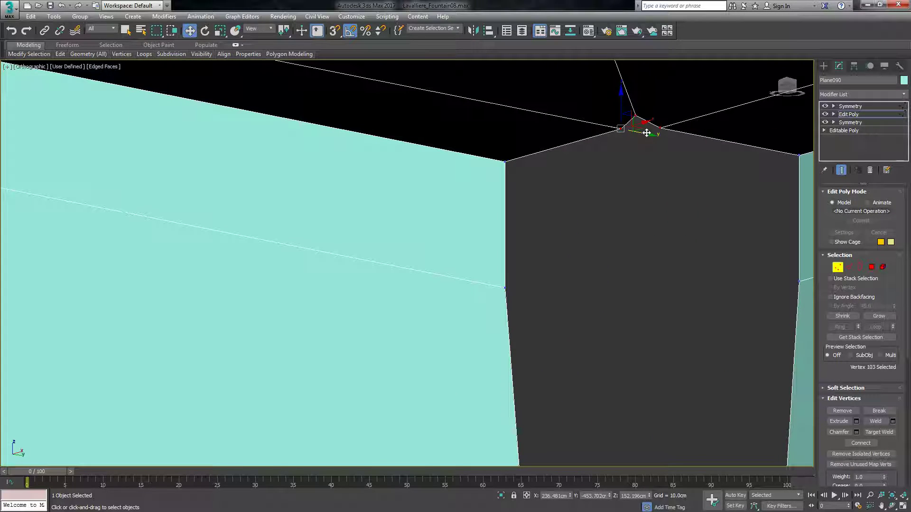
left_click(672, 157)
Move the two remaining upper front vertices onto the mirror seam to close the corner's vertical face.
scroll(498, 163, "down", 2)
left_click_drag(496, 163, 644, 220)
left_click(504, 260)
left_click_drag(533, 261, 643, 308)
scroll(624, 254, "down", 5)
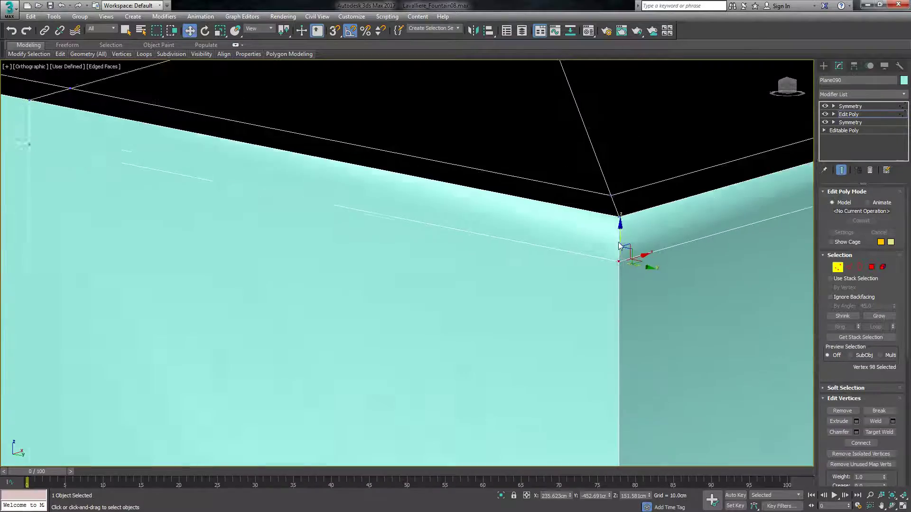
scroll(597, 260, "down", 2)
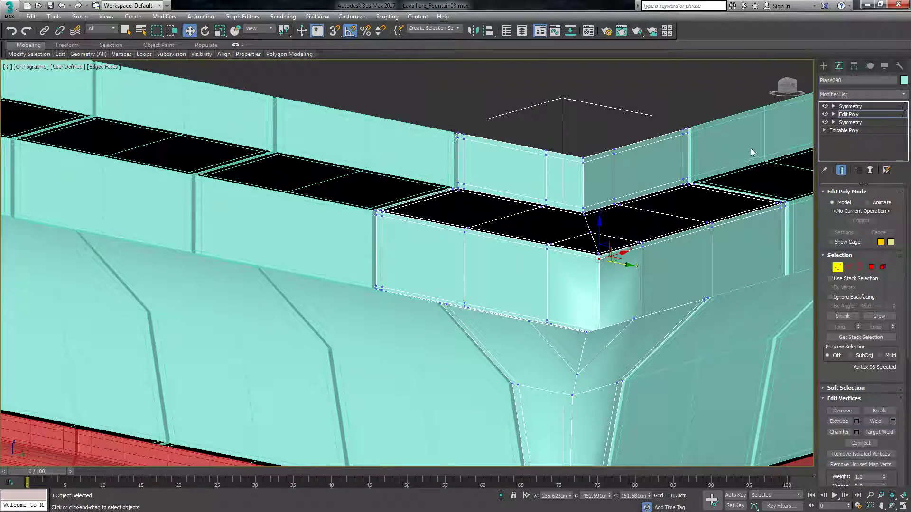
Examine the corner piece from below and above for remaining openings along its mirrored seam.
scroll(600, 305, "down", 4)
scroll(639, 234, "up", 3)
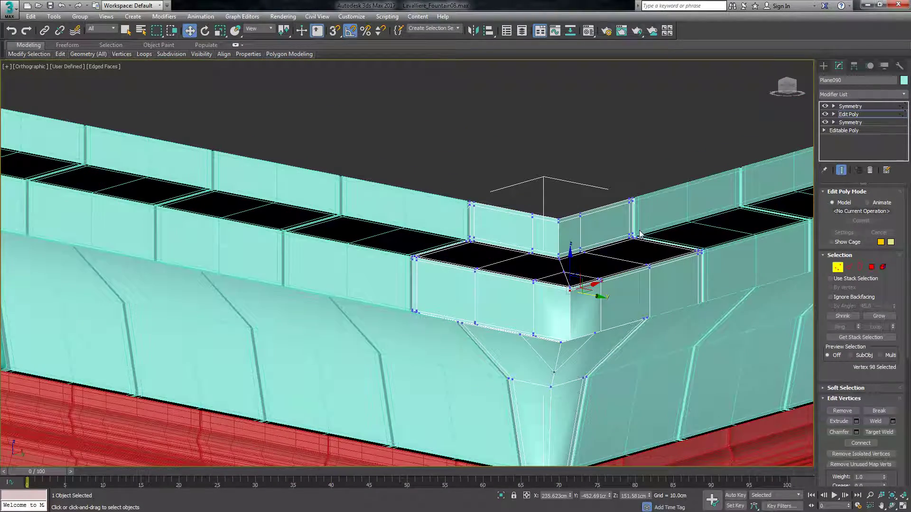
left_click_drag(788, 88, 785, 131)
scroll(494, 276, "down", 4)
scroll(558, 213, "up", 4)
scroll(492, 271, "up", 2)
scroll(485, 283, "down", 3)
scroll(489, 270, "up", 2)
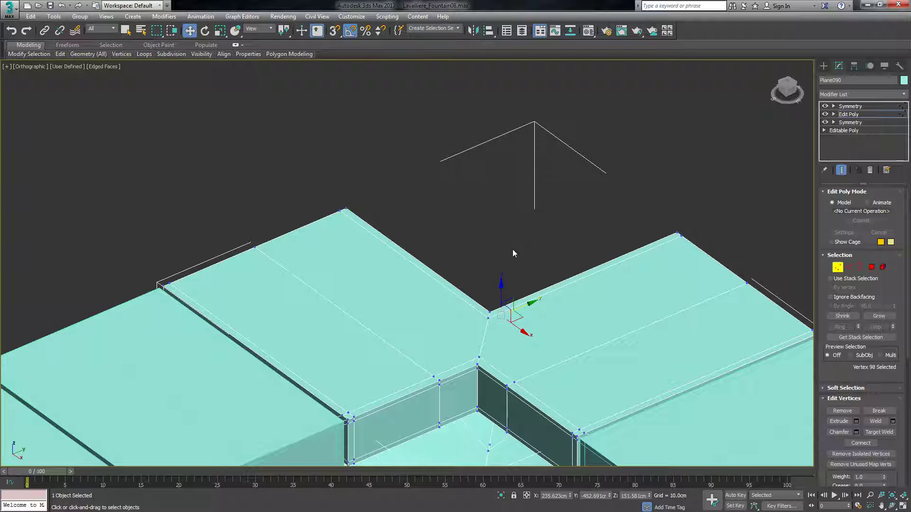
Move the top slab's rear end vertices outward along the Y axis onto the mirror seam to fill the outer roof corner.
left_click_drag(789, 89, 767, 89)
scroll(663, 199, "down", 4)
scroll(652, 267, "up", 4)
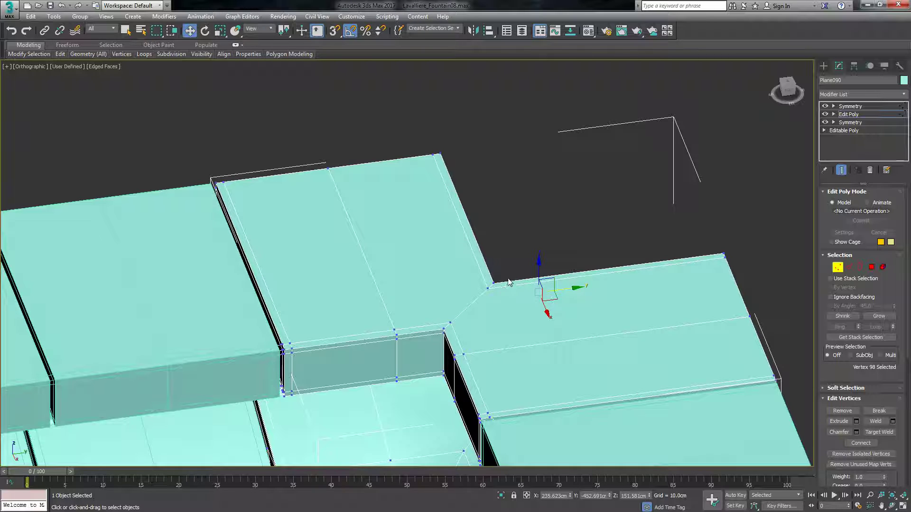
scroll(503, 290, "up", 2)
scroll(499, 313, "down", 5)
scroll(498, 323, "up", 4)
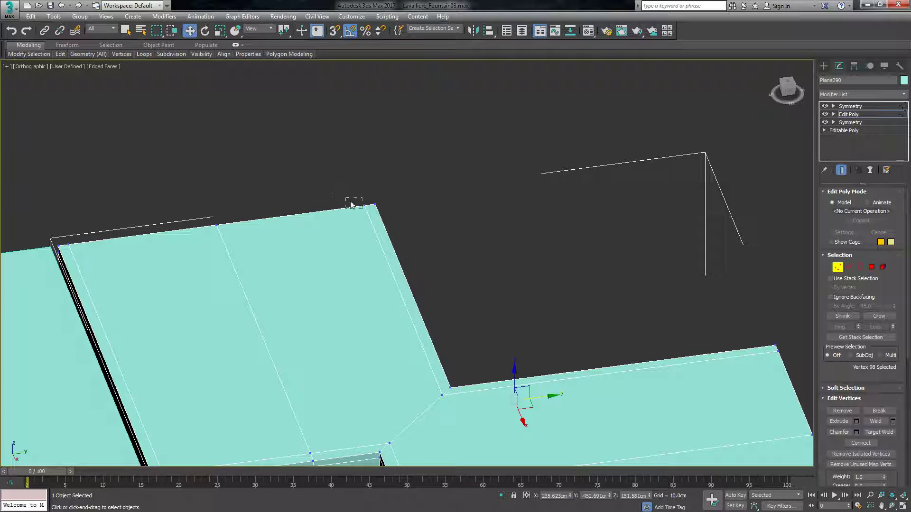
left_click_drag(407, 229, 736, 217)
left_click_drag(733, 160, 729, 160)
left_click(736, 189)
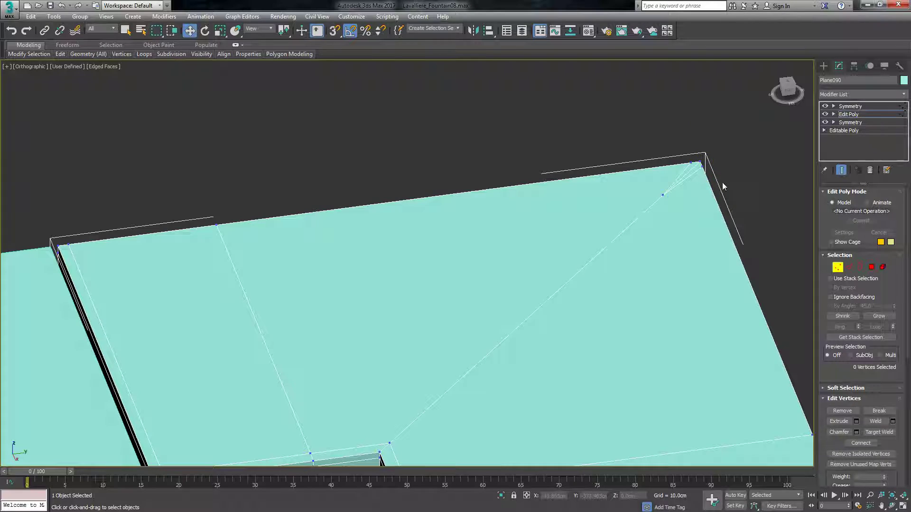
Check the roof corner piece with its upper Symmetry modifier switched off and on again, and clear the selection.
scroll(564, 177, "down", 5)
scroll(565, 180, "down", 2)
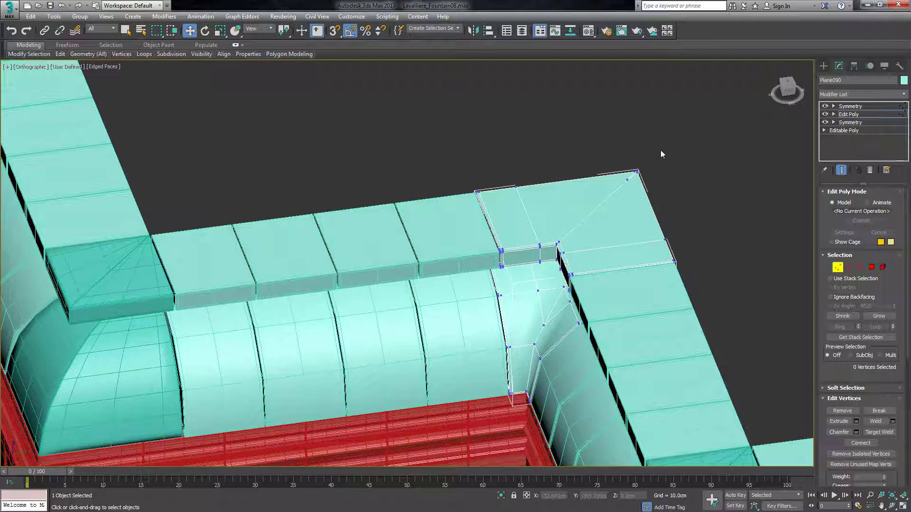
scroll(637, 161, "up", 3)
left_click(826, 107)
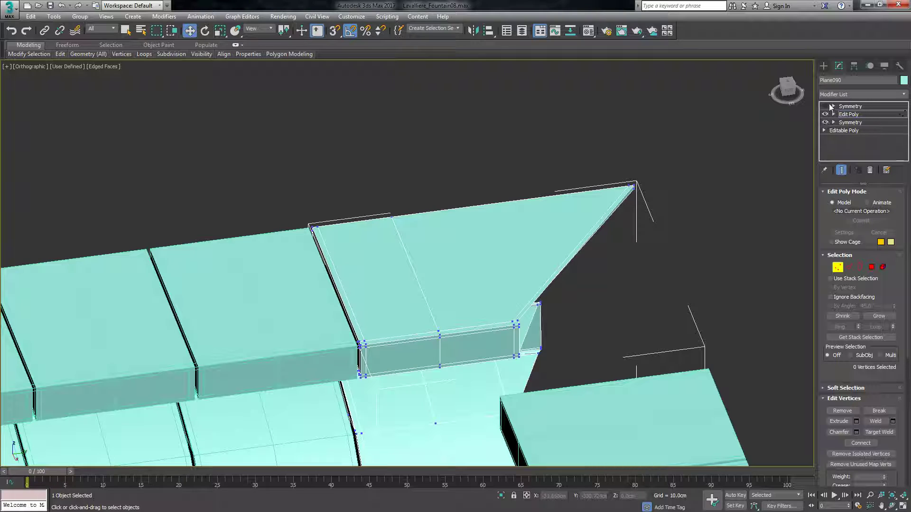
left_click(831, 107)
left_click(825, 108)
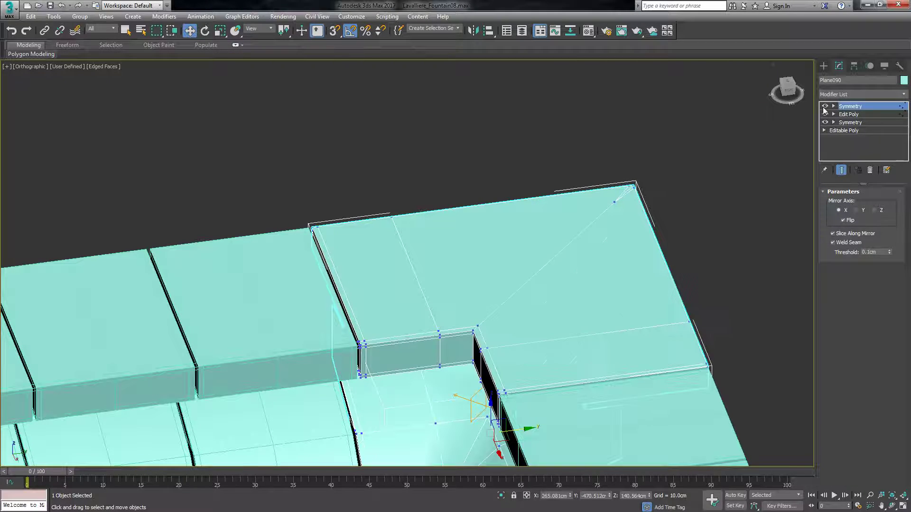
left_click(747, 169)
Delete the two overlapping red cornice segments at the inner wall corner below the roof.
scroll(744, 163, "down", 5)
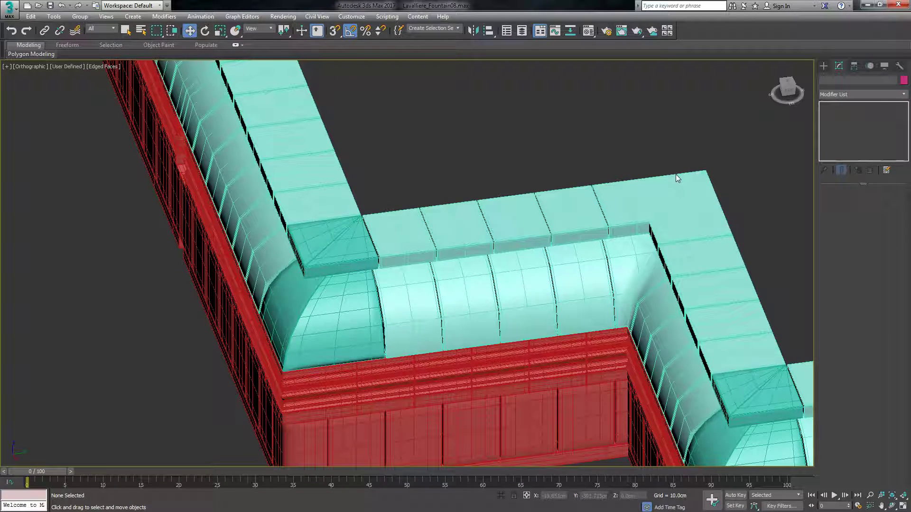
scroll(688, 191, "down", 3)
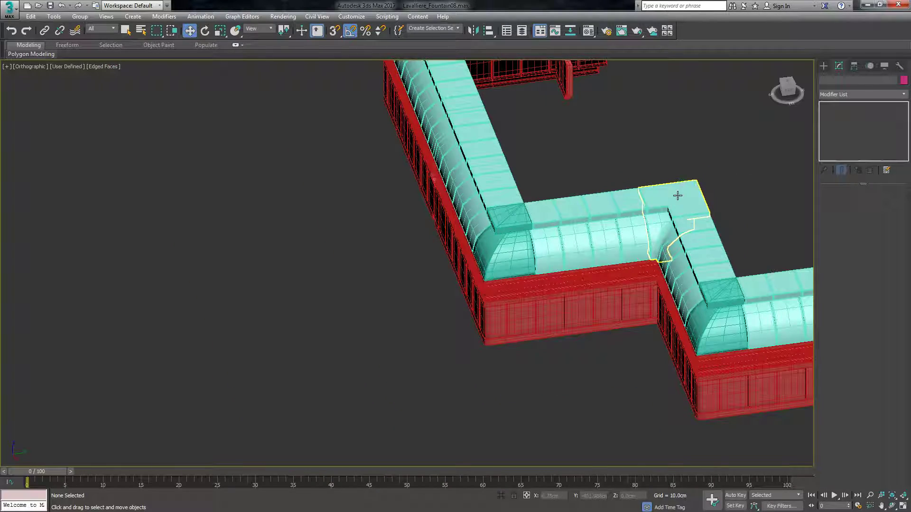
left_click_drag(788, 87, 793, 92)
middle_click_drag(669, 216, 695, 202, "alt")
scroll(657, 282, "up", 3)
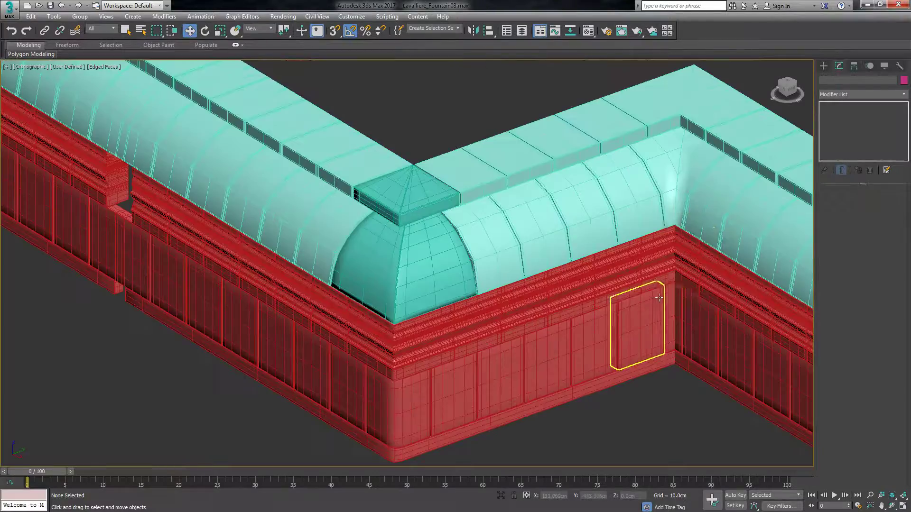
scroll(683, 239, "up", 2)
scroll(684, 239, "up", 2)
left_click(678, 254)
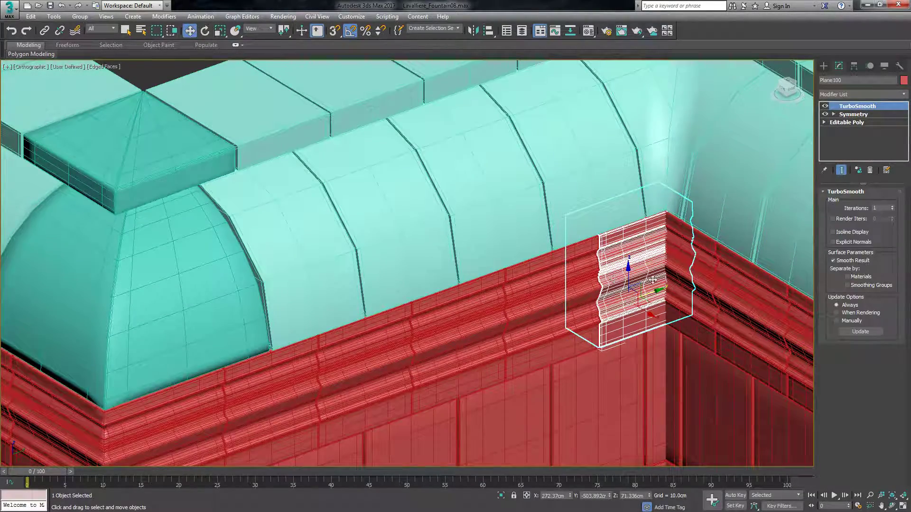
scroll(664, 294, "up", 4)
middle_click_drag(664, 294, 656, 285, "alt")
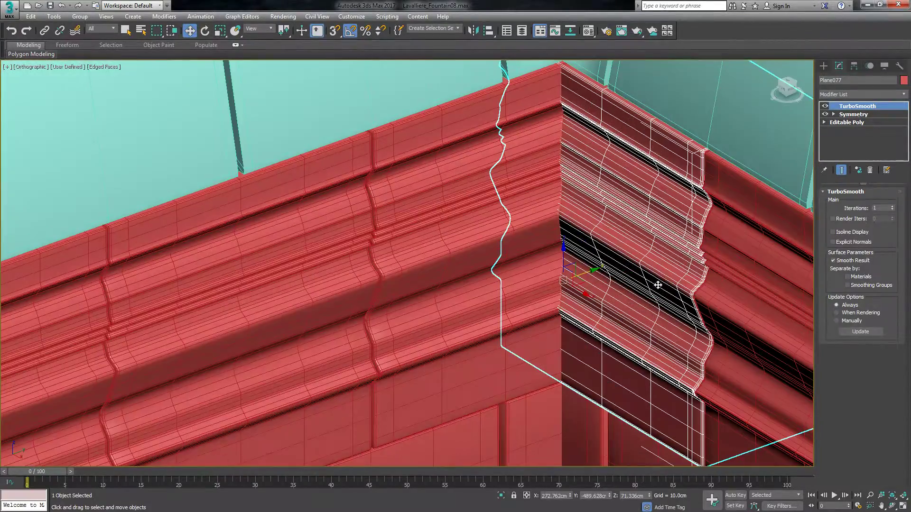
left_click_drag(786, 90, 773, 97)
key("Delete")
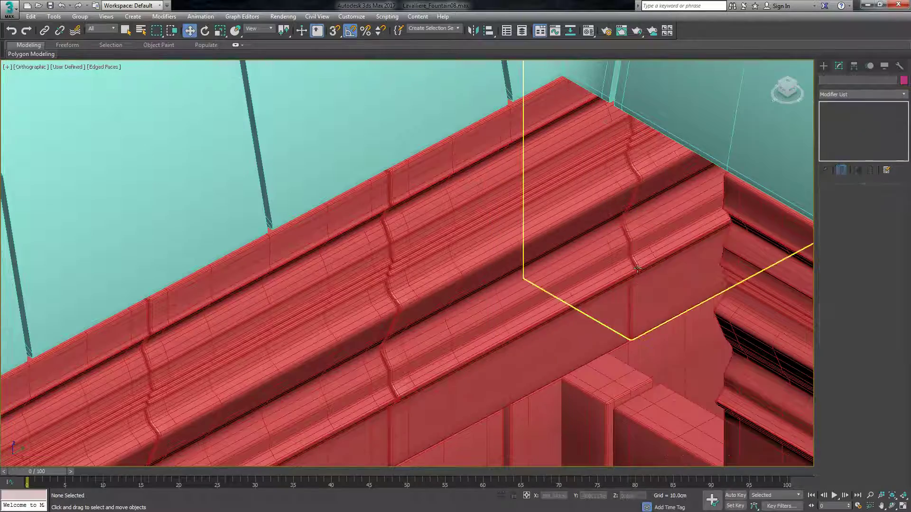
left_click(658, 232)
key("Delete")
Make the TurboSmooth modifier unique on the remaining cornice segment at the inner corner.
scroll(647, 245, "down", 3)
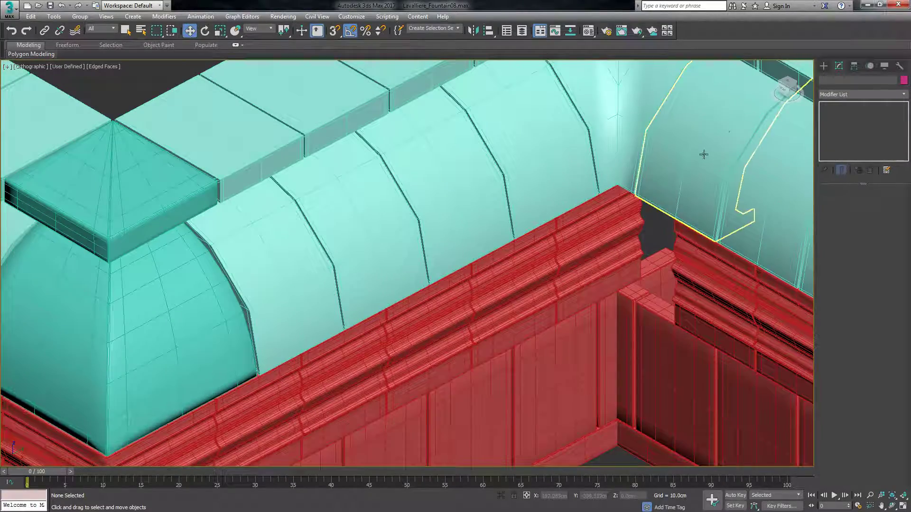
left_click_drag(788, 88, 782, 90)
middle_click_drag(666, 193, 658, 195, "alt")
left_click(659, 195)
middle_click_drag(602, 152, 696, 141, "alt")
scroll(714, 188, "up", 2)
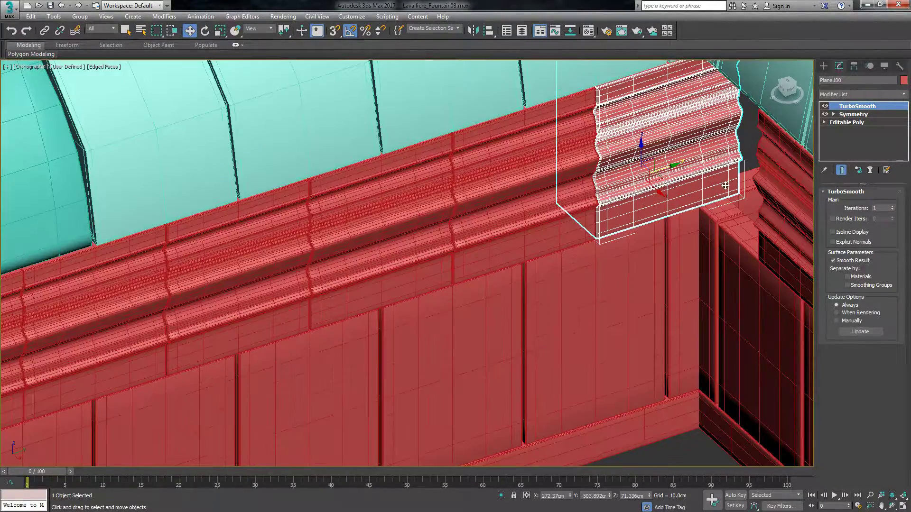
scroll(759, 147, "up", 2)
right_click(854, 110)
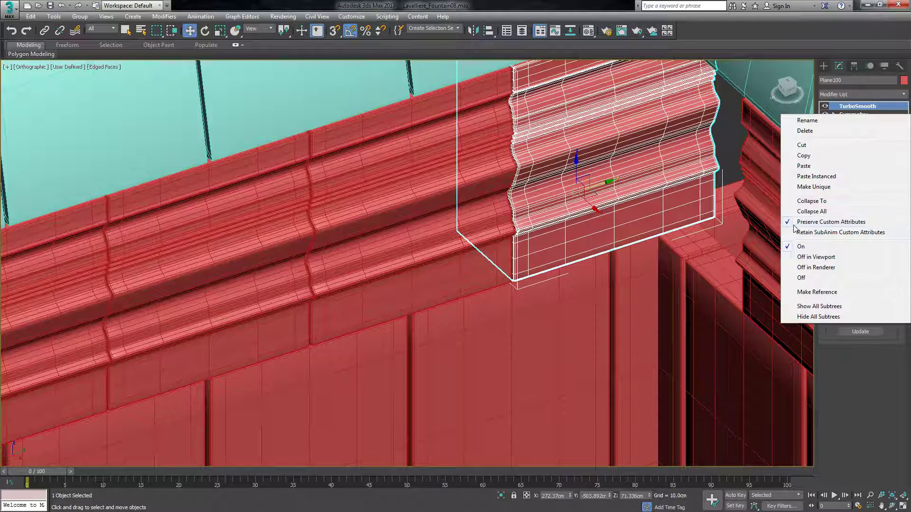
left_click(834, 188)
Add a Symmetry modifier to the corner cornice segment and place it below TurboSmooth in the stack.
left_click(844, 96)
type("sy")
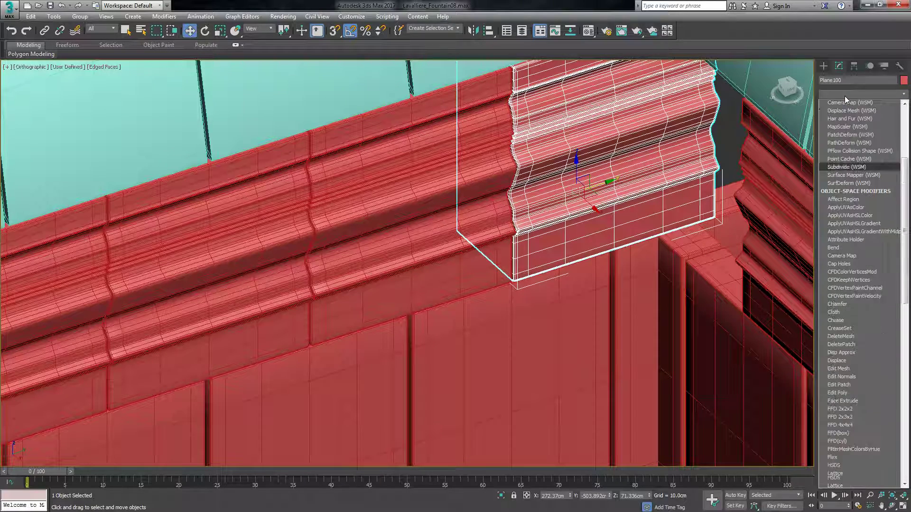
key("Return")
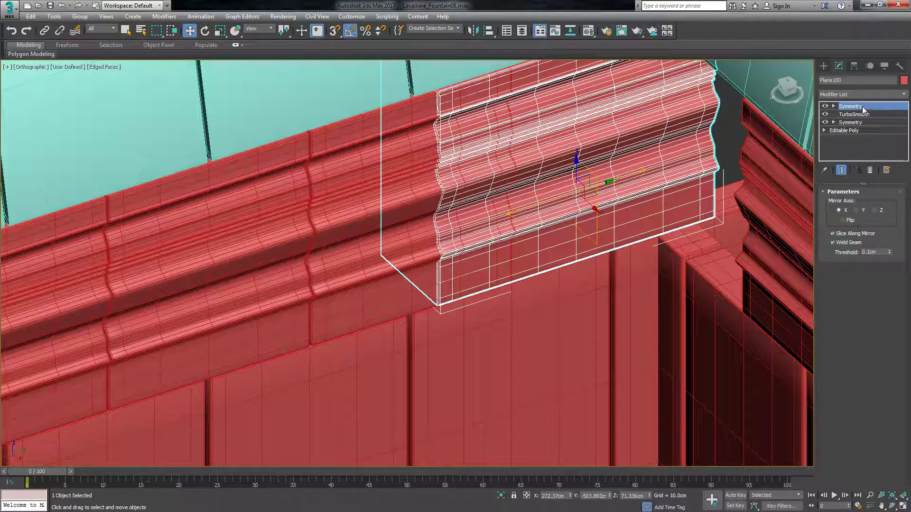
left_click_drag(860, 108, 871, 119)
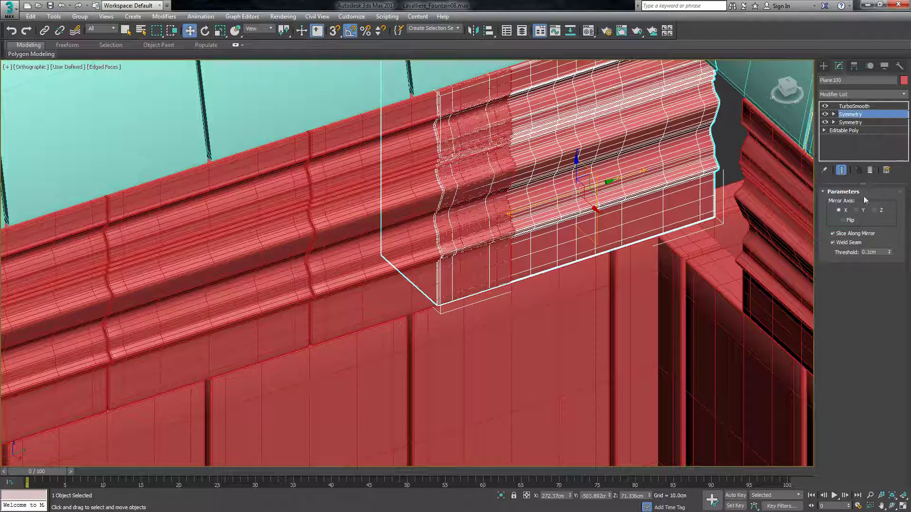
Rotate the new Symmetry's mirror plane diagonally across the cornice segment and flip the mirrored side.
key("e")
left_click(834, 114)
left_click_drag(577, 212, 533, 212)
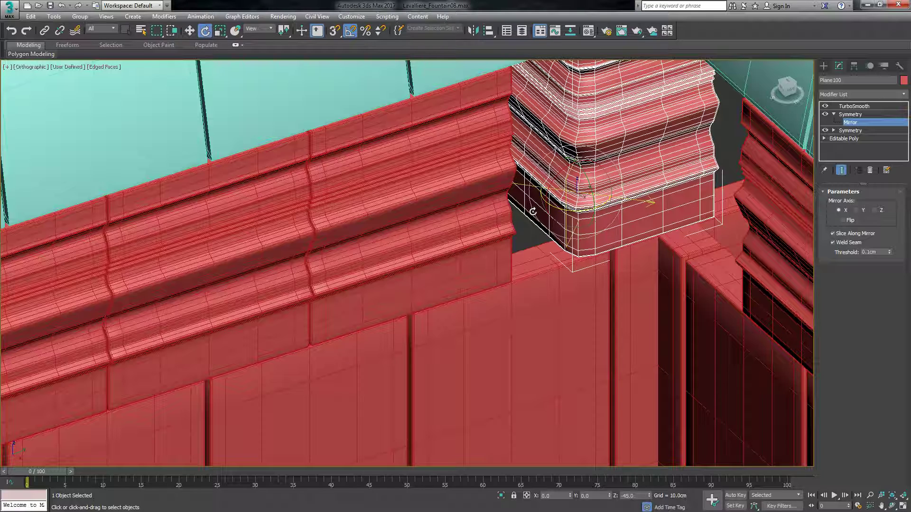
left_click(845, 220)
Move the cornice mirror plane along the Y axis until the mirrored half meets the adjoining cornice run.
key("w")
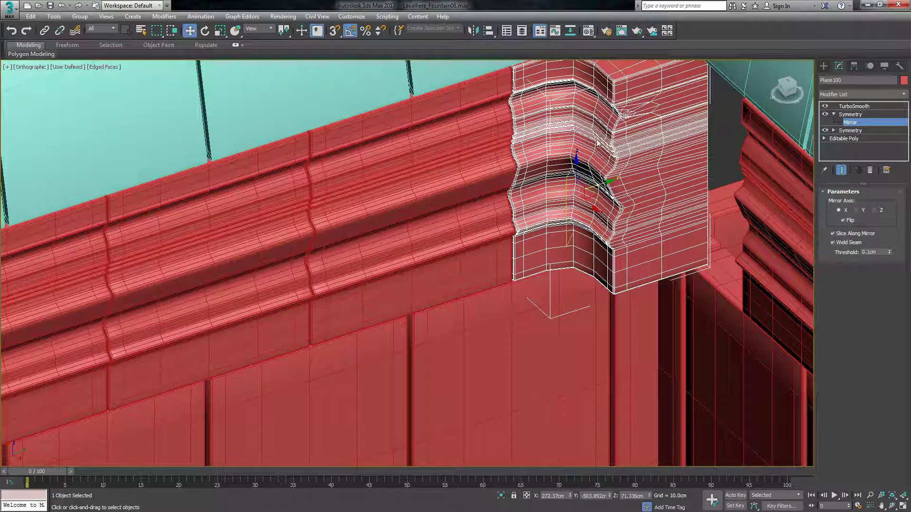
left_click_drag(601, 186, 680, 188)
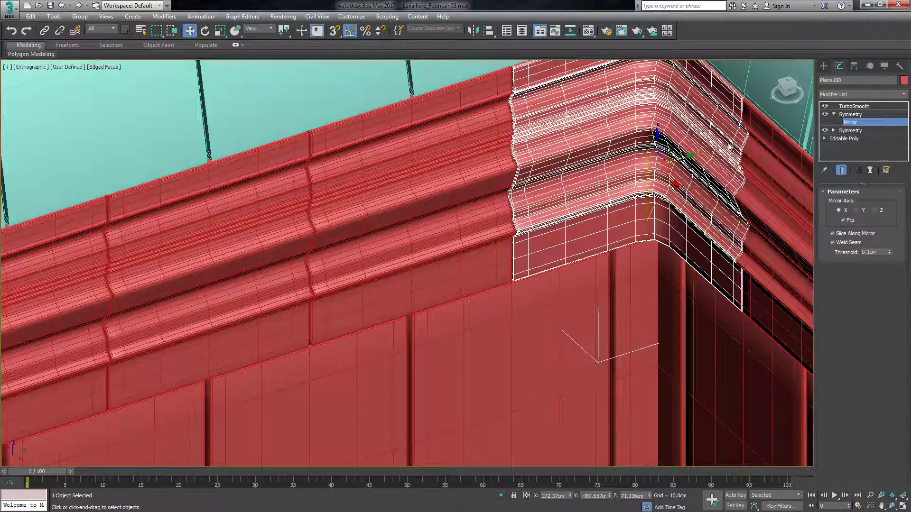
middle_click_drag(571, 104, 588, 119, "alt")
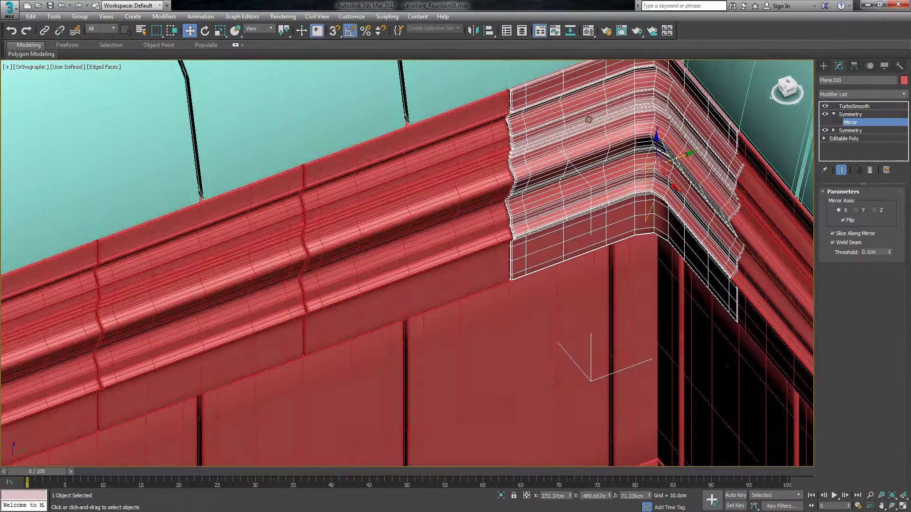
scroll(679, 267, "down", 4)
scroll(649, 317, "up", 3)
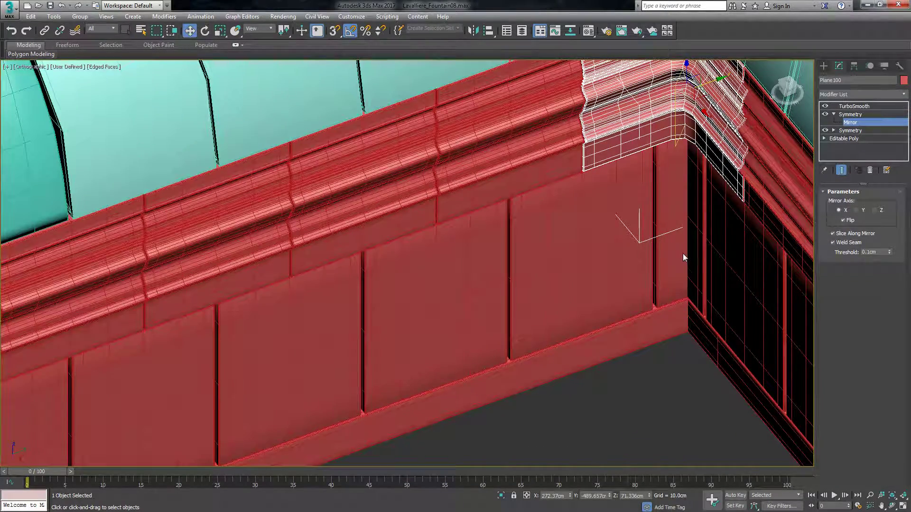
Delete the overlapping narrow wall panel on the dark side of the inner corner.
left_click(823, 66)
left_click(675, 276)
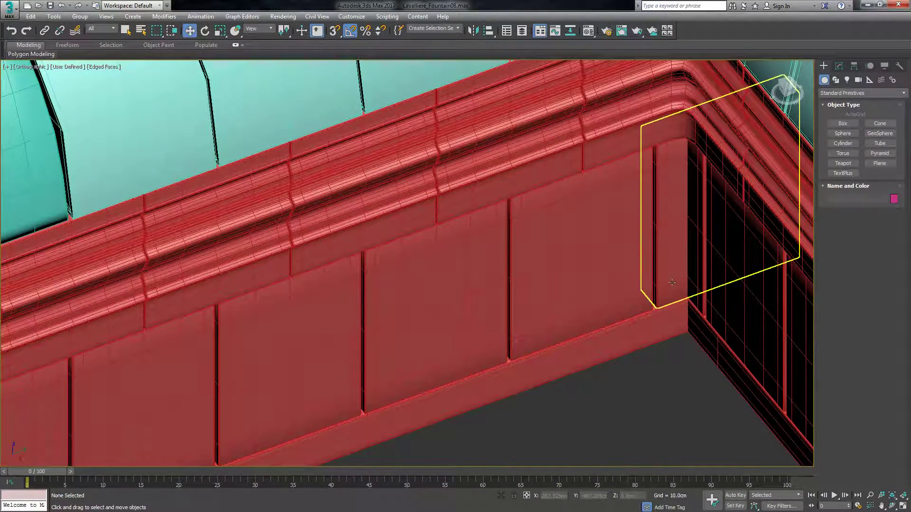
scroll(675, 275, "down", 5)
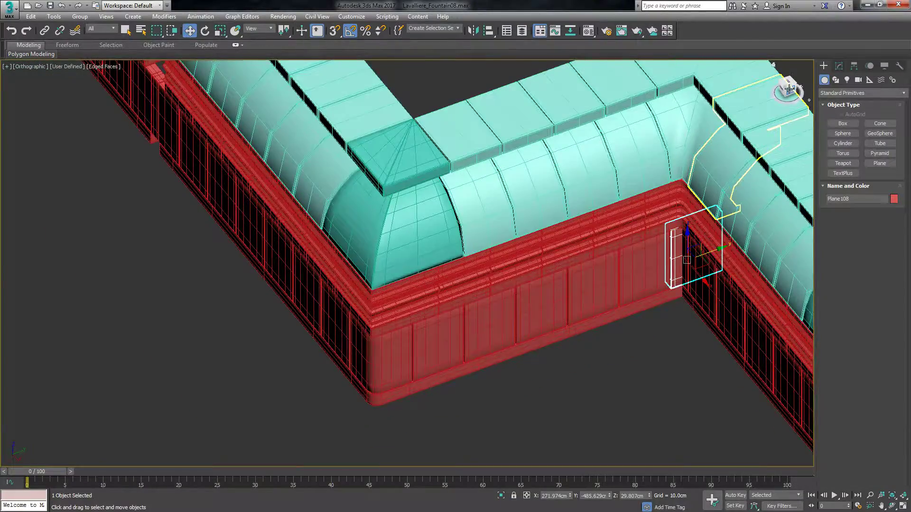
left_click(788, 89)
middle_click_drag(569, 222, 735, 237, "alt")
scroll(731, 242, "up", 10)
left_click(601, 335)
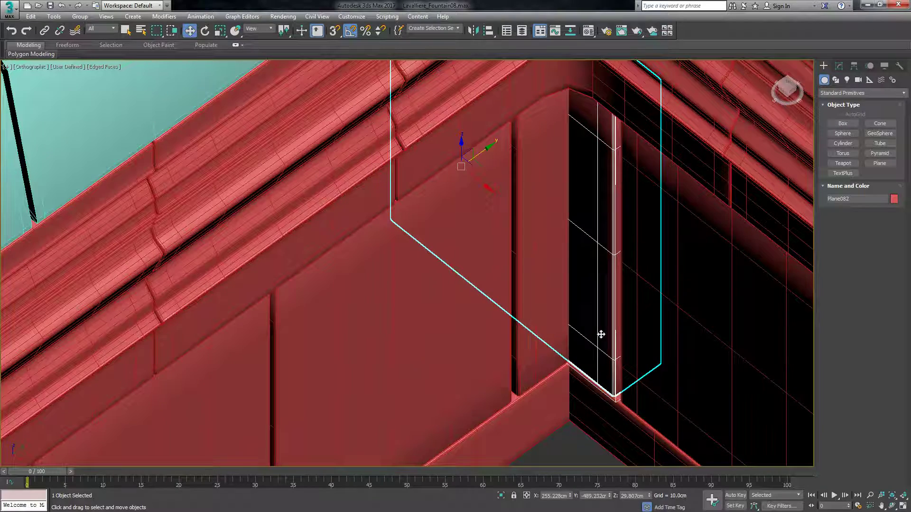
key("Delete")
Make the TurboSmooth modifier unique on the remaining narrow wall panel at the inner corner.
left_click(578, 308)
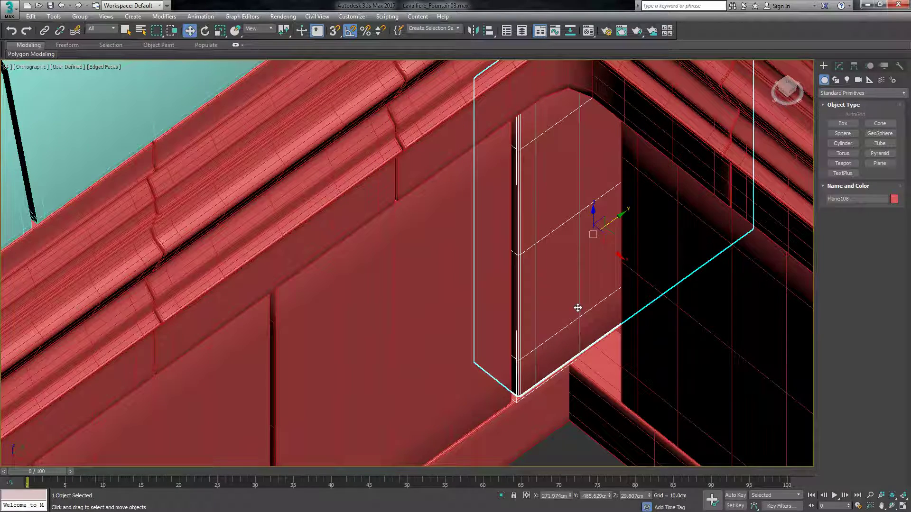
left_click(839, 66)
right_click(851, 106)
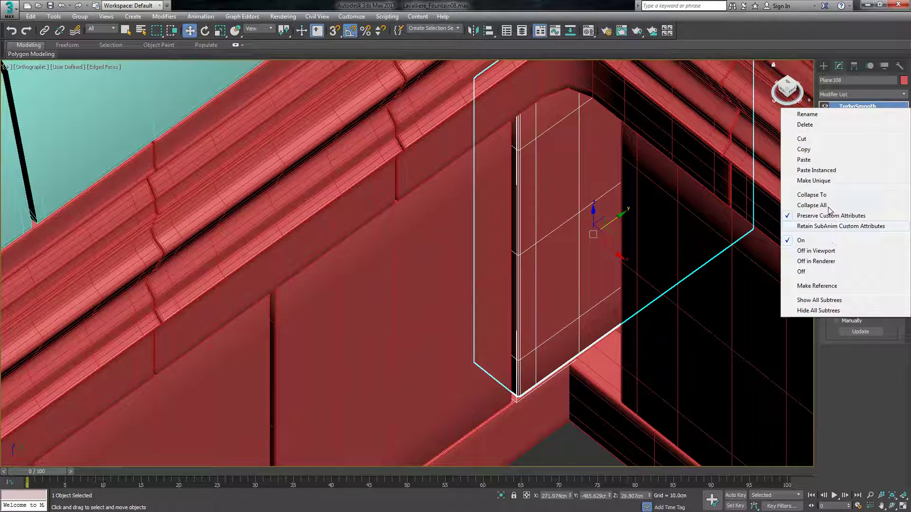
left_click(827, 181)
Add a Symmetry modifier to the narrow corner panel and place it below TurboSmooth in the stack.
left_click(858, 89)
key("e")
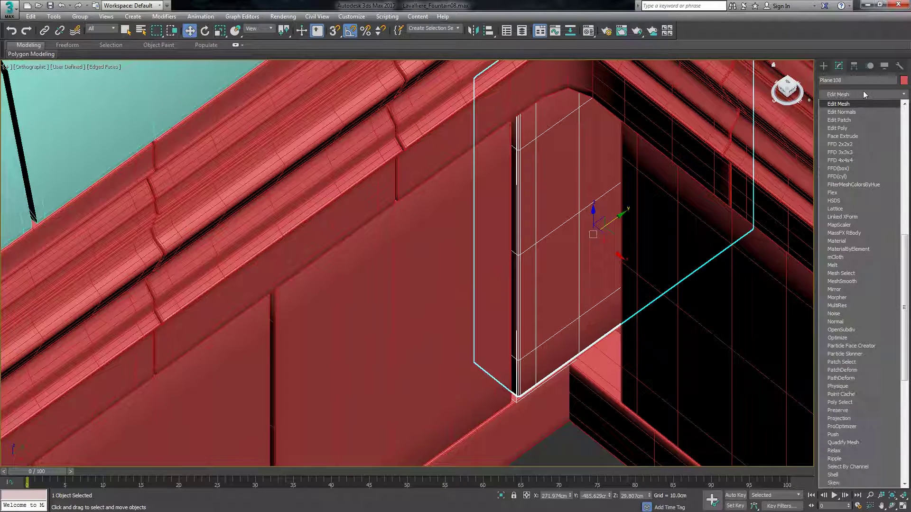
left_click(841, 100)
left_click(854, 96)
type("sy")
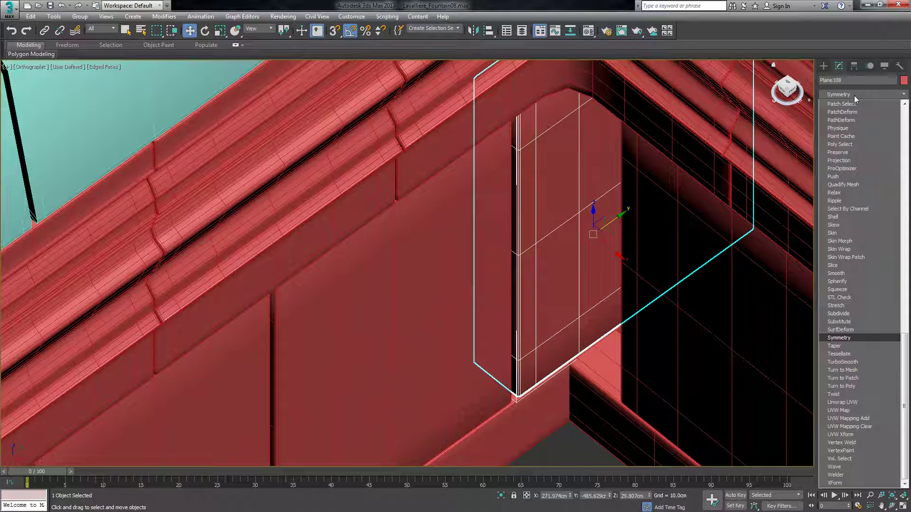
left_click(849, 338)
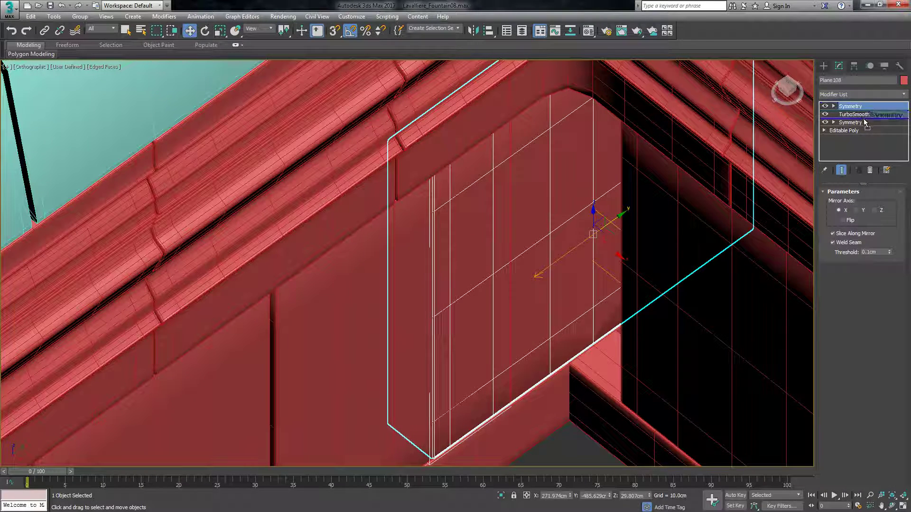
left_click_drag(865, 122, 864, 120)
Rotate the panel's new mirror plane diagonally toward the inner corner and flip the mirrored side.
key("e")
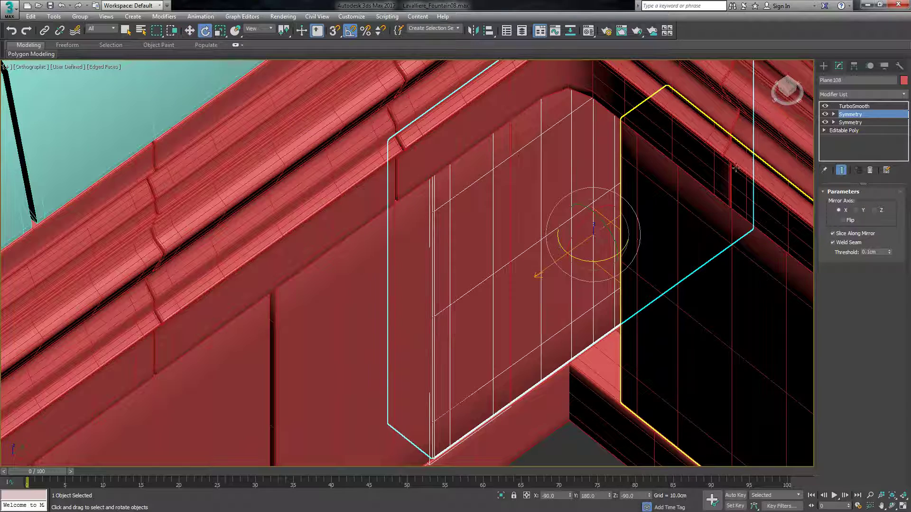
left_click(846, 125)
left_click_drag(620, 251, 553, 263)
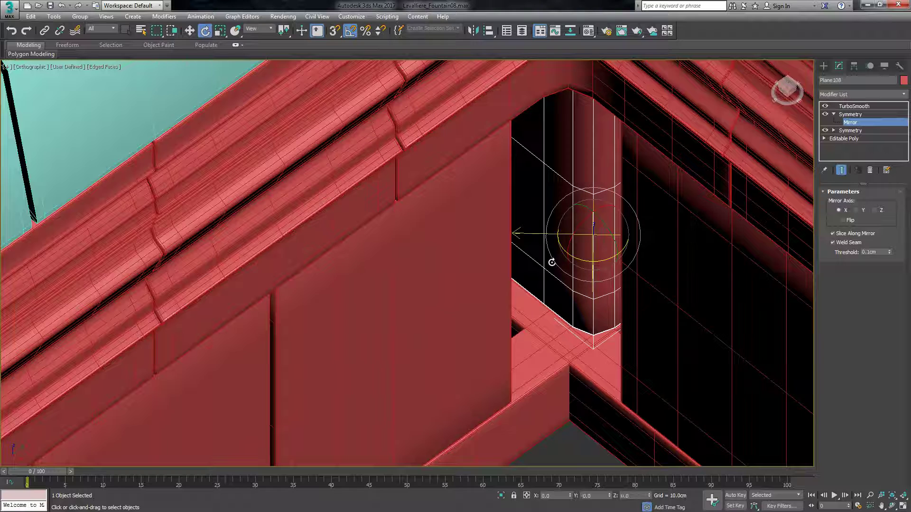
left_click(842, 220)
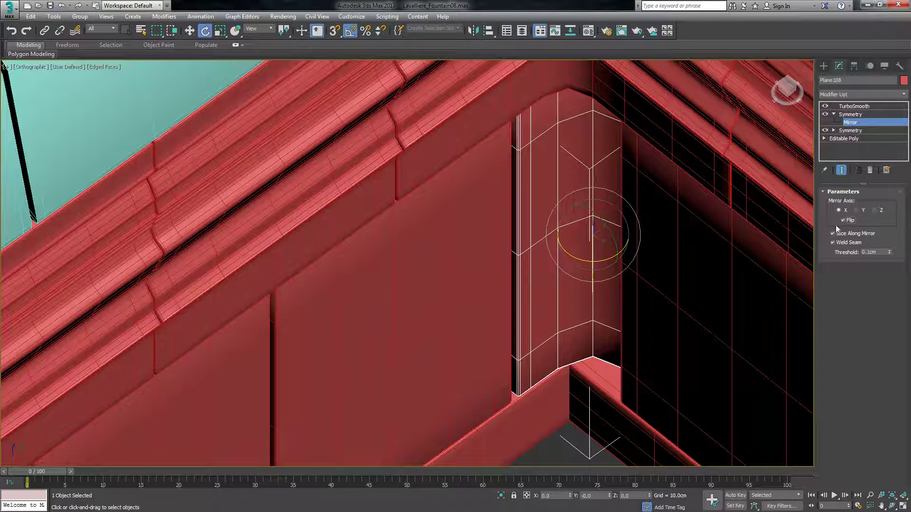
key("w")
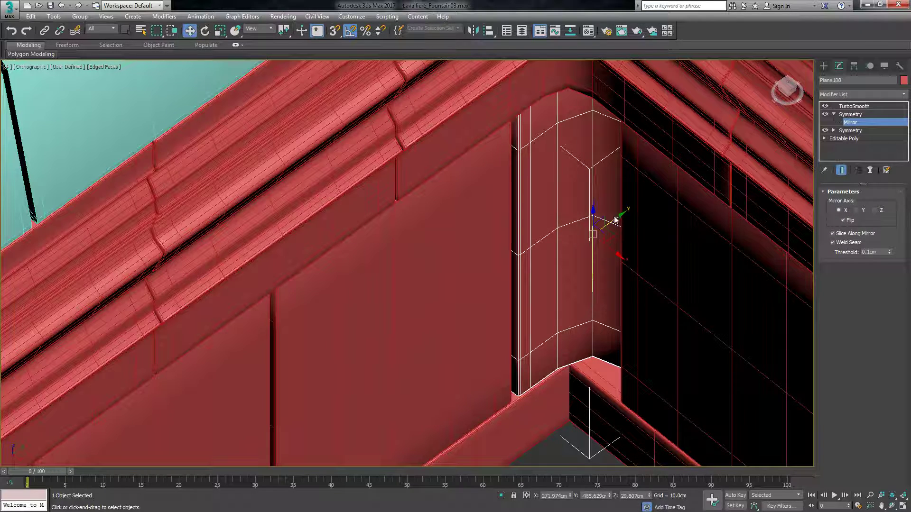
Move the corner panel's mirror plane so its two halves form one narrow curved strip in the inner corner.
left_click_drag(616, 251, 577, 244)
scroll(631, 223, "down", 5)
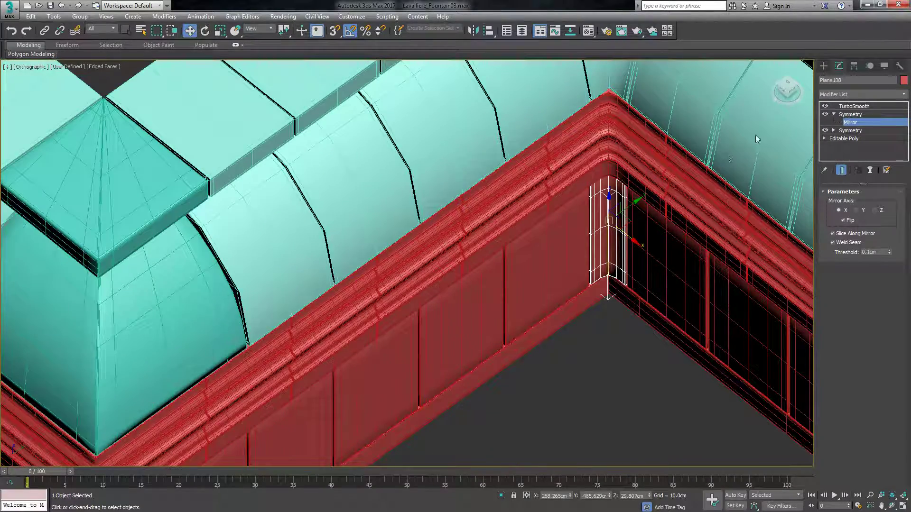
mouse_move(787, 88)
left_mouse_down()
mouse_move(772, 122)
mouse_move(787, 85)
left_mouse_up()
scroll(617, 256, "up", 4)
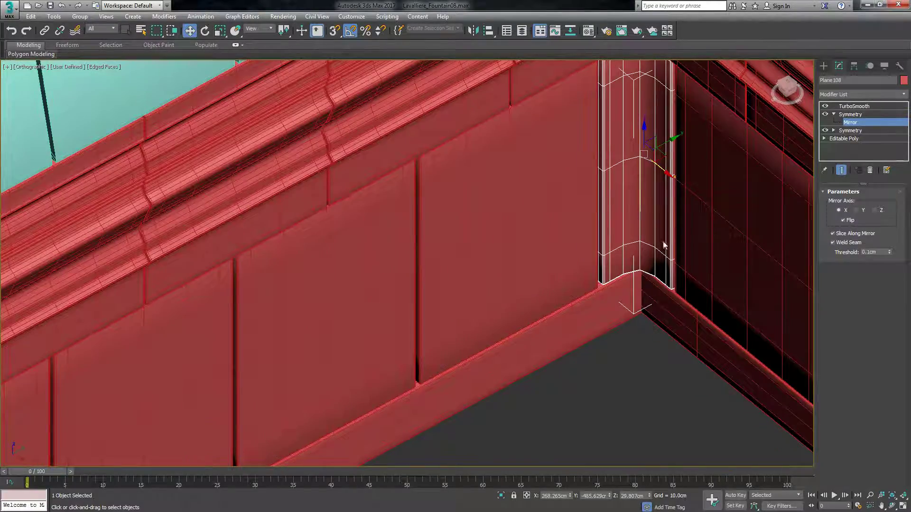
scroll(633, 190, "up", 3)
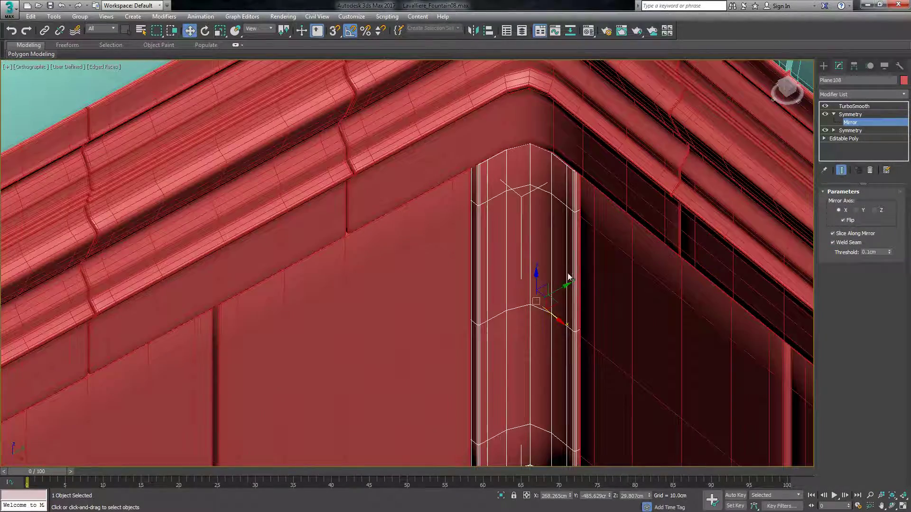
Examine the completed inner corner's roof, cornice and wall panels from several angles, and leave the panel's Symmetry modifier editing.
scroll(568, 276, "up", 2)
middle_click_drag(546, 225, 592, 223, "alt")
left_click_drag(779, 83, 786, 80)
scroll(550, 233, "down", 6)
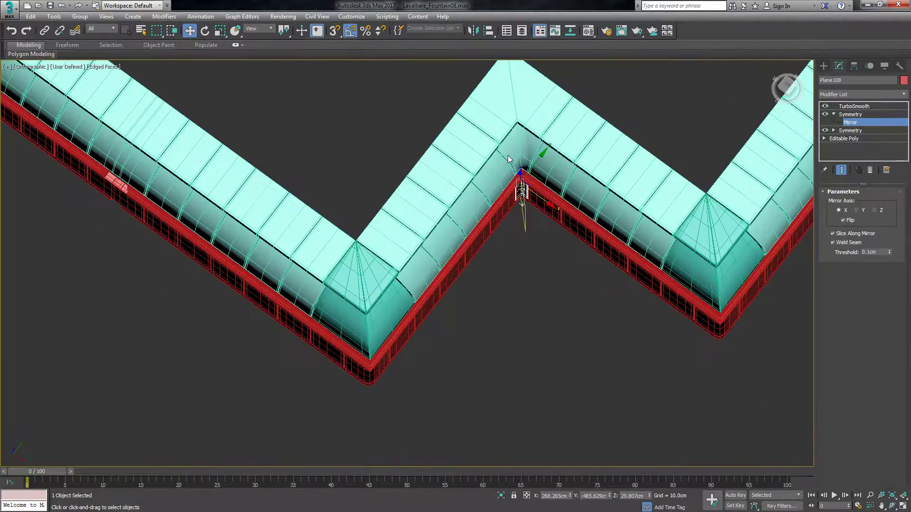
scroll(541, 262, "down", 2)
left_click_drag(791, 85, 787, 79)
scroll(503, 290, "up", 6)
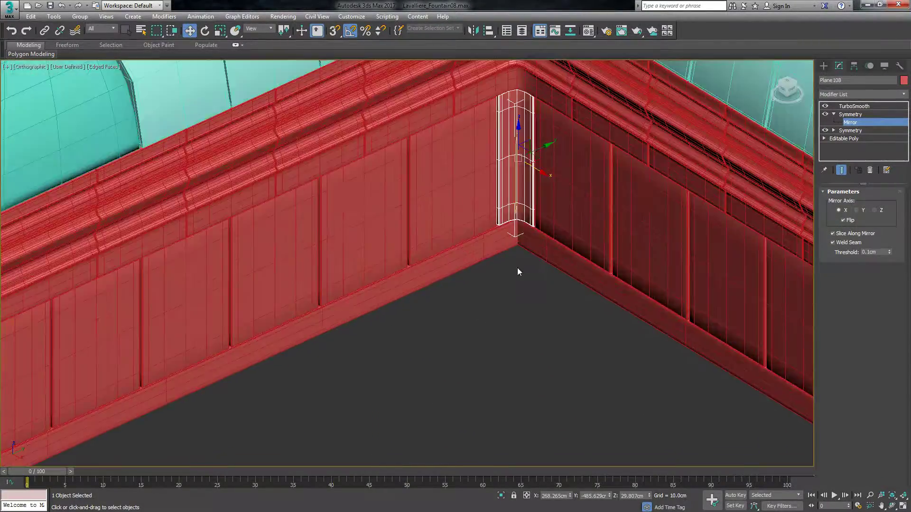
scroll(517, 268, "down", 4)
scroll(512, 206, "down", 2)
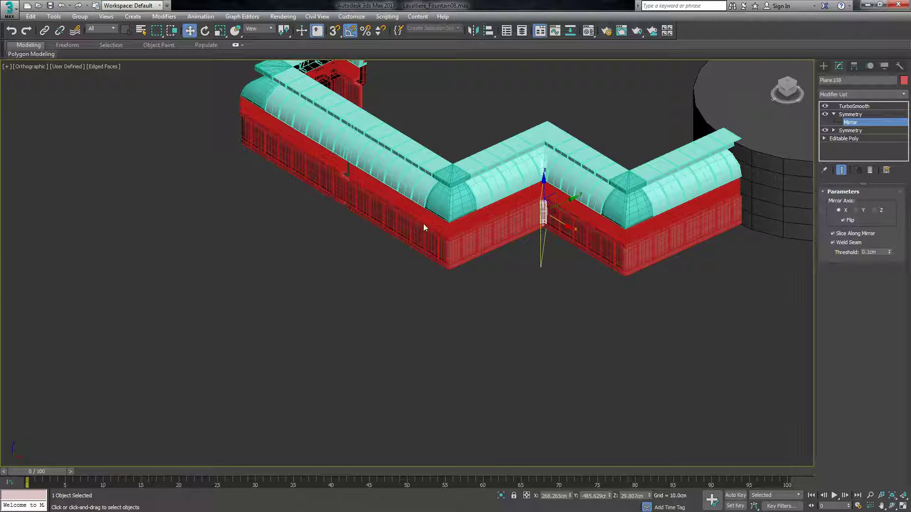
left_click(824, 65)
left_click(573, 281)
Delete the overlapping roof segments at the opposite inner corner of the fountain wall.
scroll(539, 285, "down", 3)
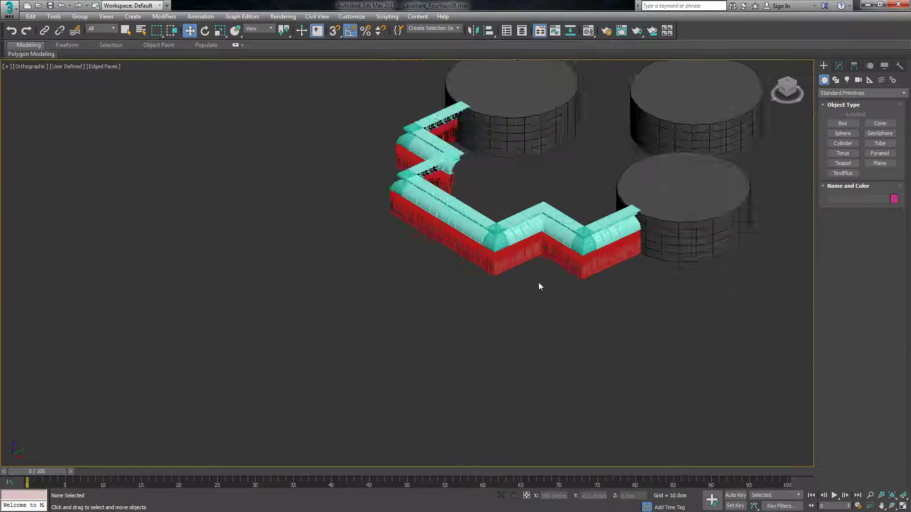
scroll(560, 251, "up", 8)
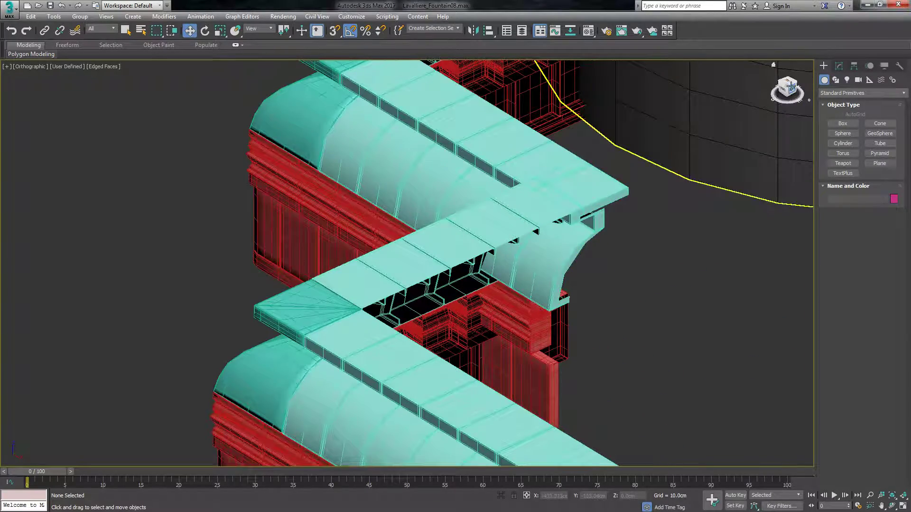
left_click(790, 84)
scroll(636, 193, "up", 3)
left_click(688, 207)
key("Delete")
left_click(686, 205)
key("Delete")
left_click(670, 141)
key("Delete")
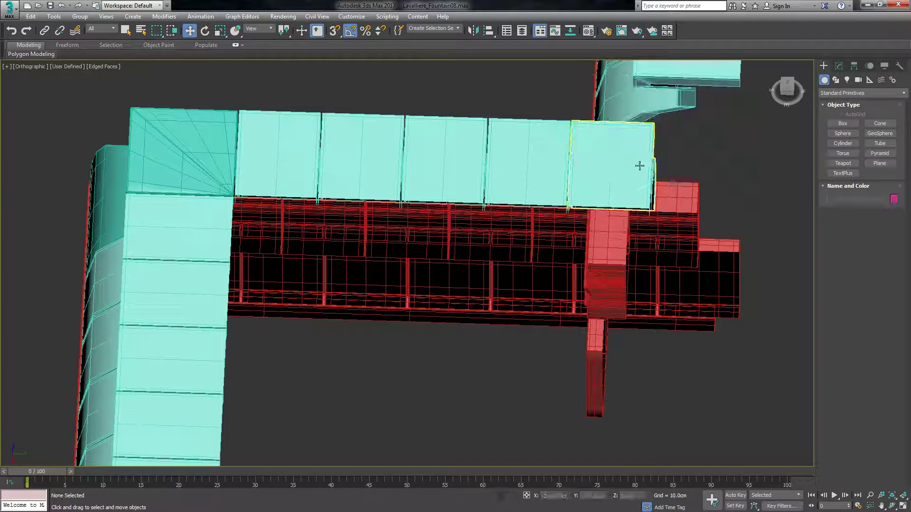
left_click(639, 165)
key("Delete")
Clone the finished inner corner's roof piece as one instance, placed between the two inner corners.
scroll(564, 157, "down", 5)
left_click(592, 368)
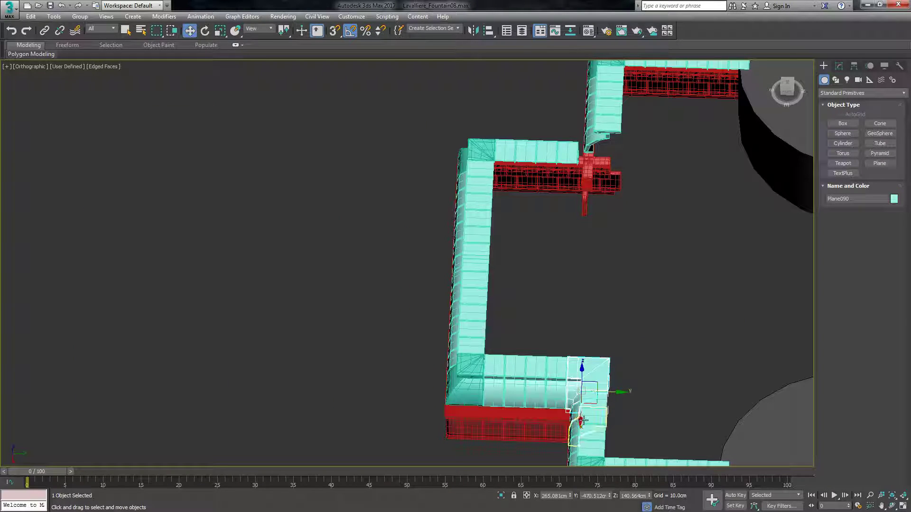
left_click_drag(582, 421, 590, 418, "shift")
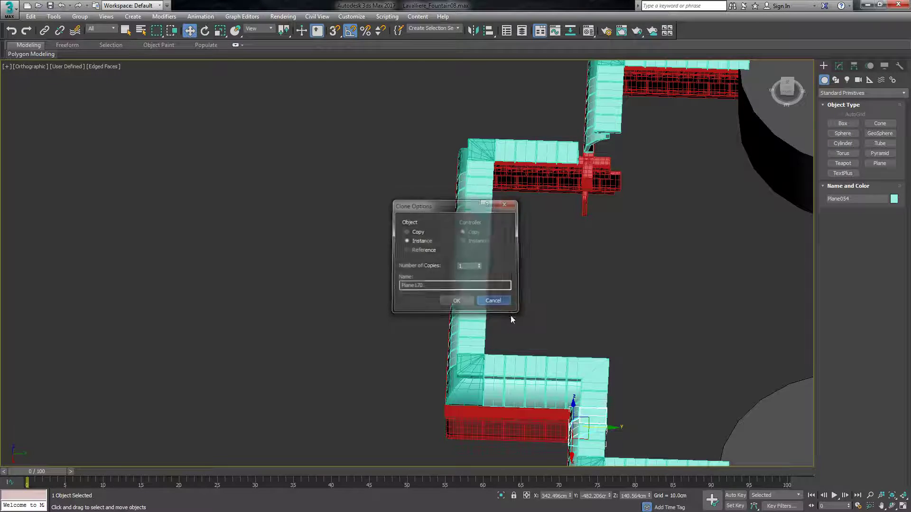
left_click(493, 301)
left_click_drag(580, 416, 584, 303, "shift")
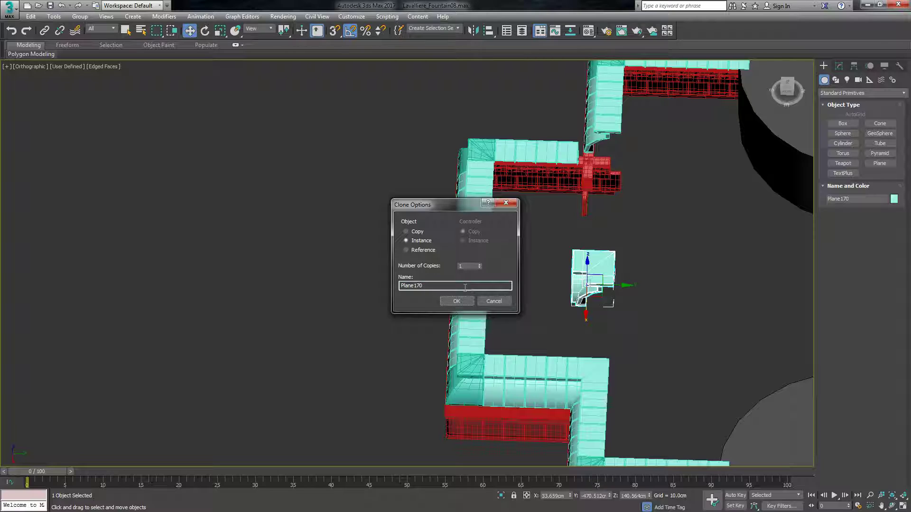
key("Return")
Rotate the roof corner instance a quarter turn and move it near the opposite inner corner.
key("e")
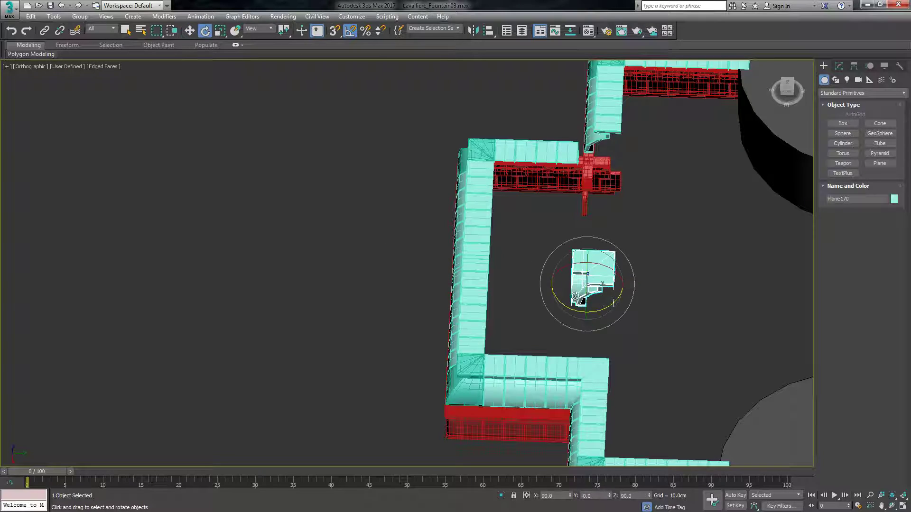
left_click_drag(580, 311, 508, 299)
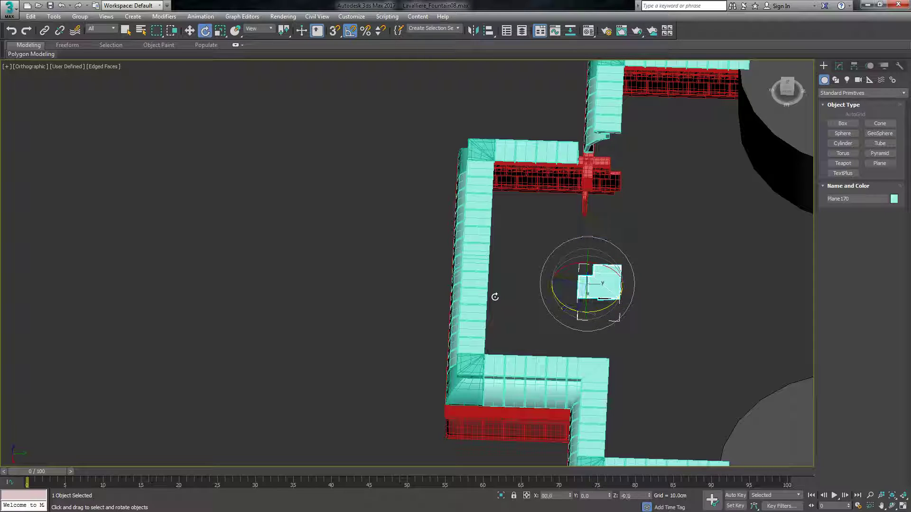
key("w")
left_click_drag(583, 318, 587, 187)
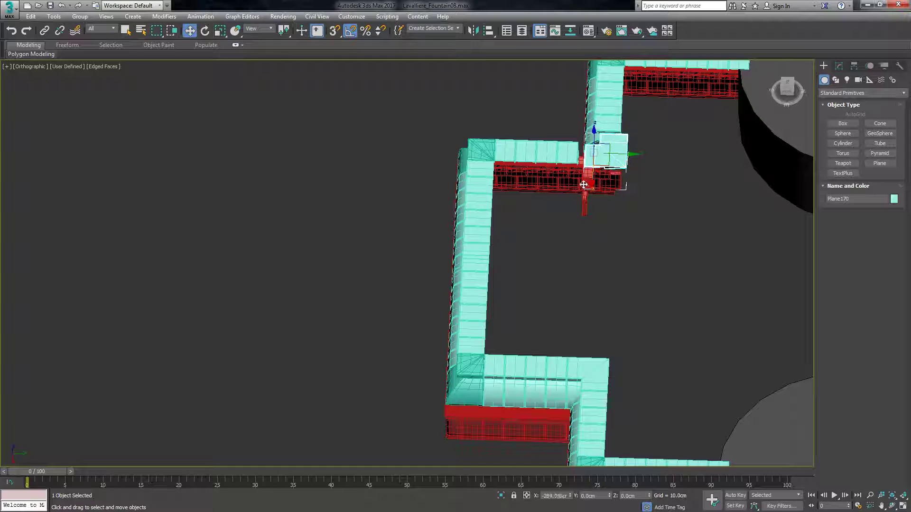
Move the roof corner instance in top view into the gap between the two adjoining roof runs.
left_click(786, 80)
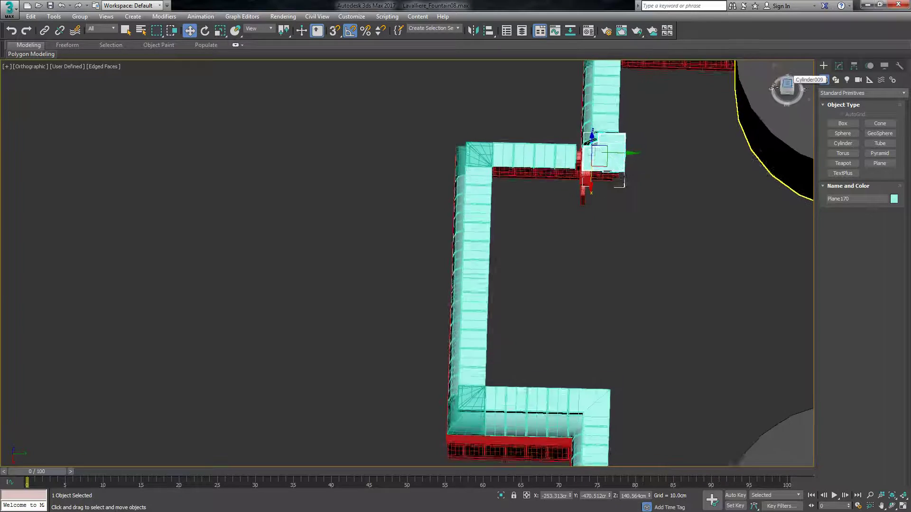
scroll(612, 274, "down", 3)
scroll(612, 266, "up", 7)
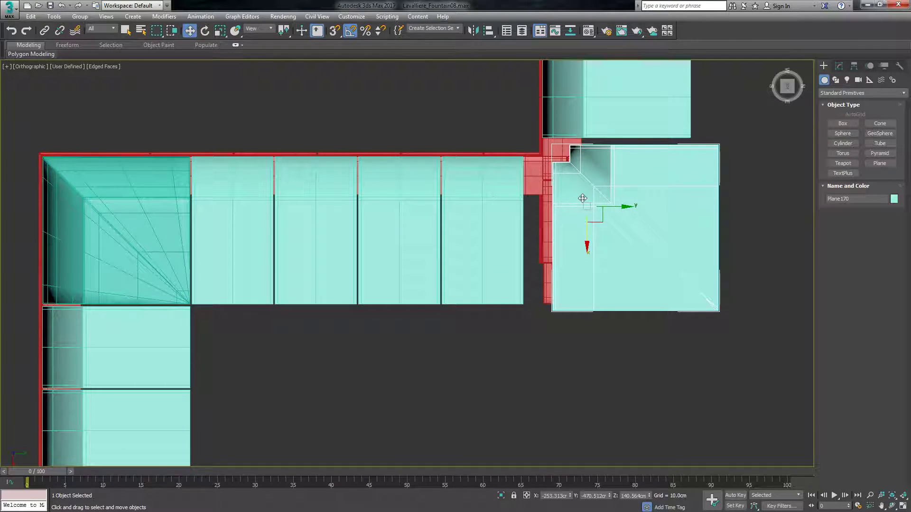
scroll(577, 206, "up", 5)
scroll(576, 254, "down", 2)
left_click_drag(579, 232, 541, 226)
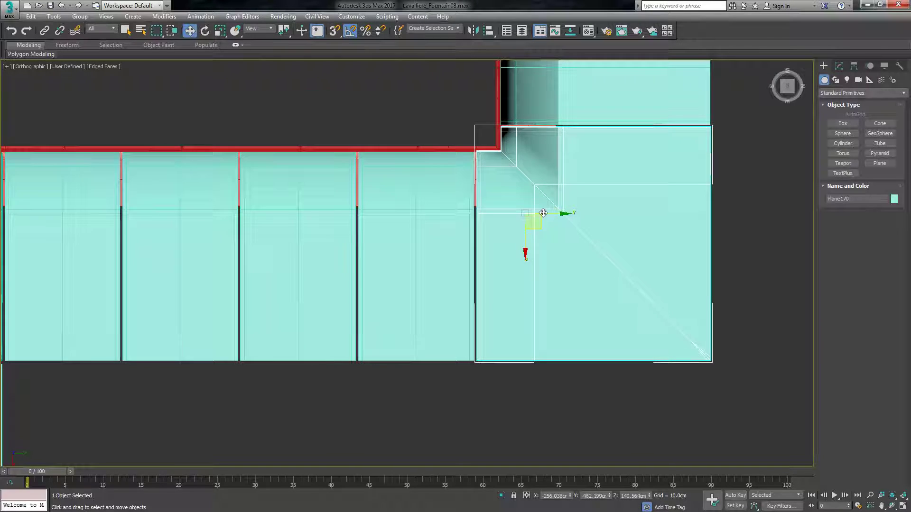
Nudge the roof corner instance about 0.08 cm along X to align it with the neighbouring roof segments.
scroll(537, 203, "up", 3)
scroll(541, 279, "down", 4)
scroll(512, 227, "up", 5)
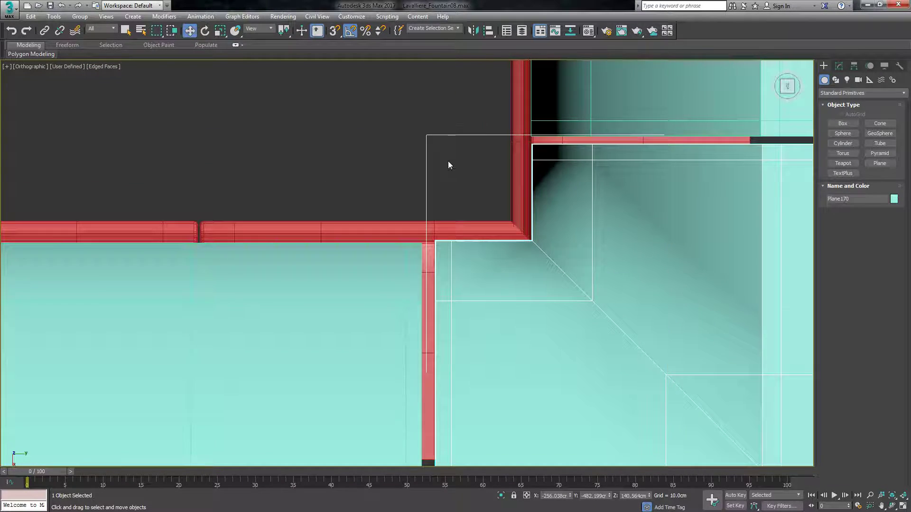
scroll(448, 162, "down", 2)
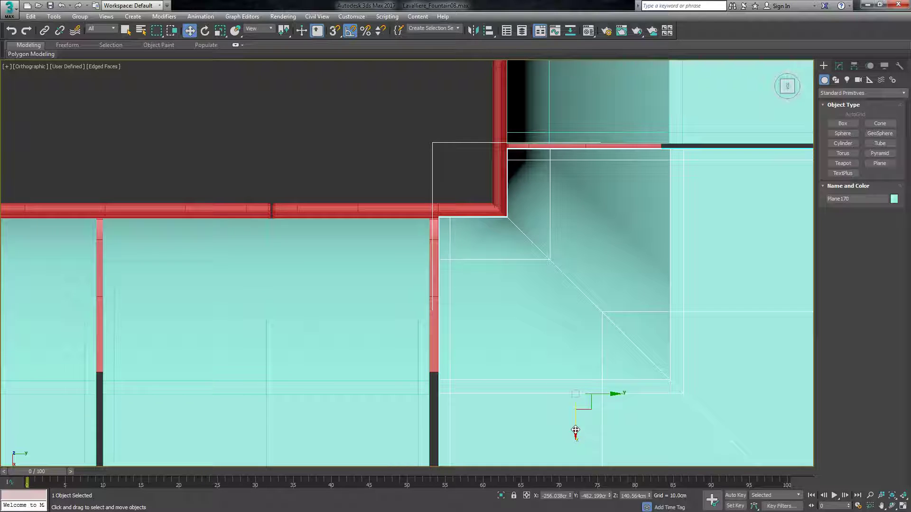
left_click_drag(574, 430, 577, 432)
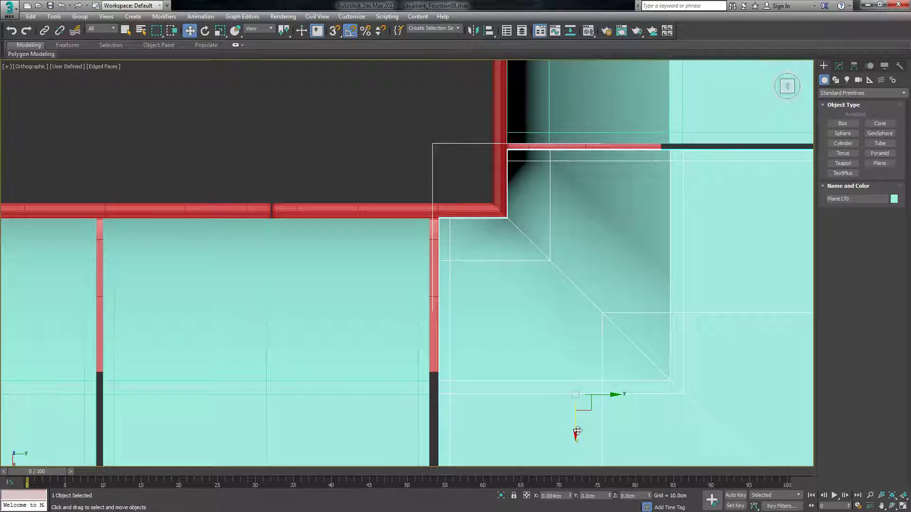
left_click(372, 144)
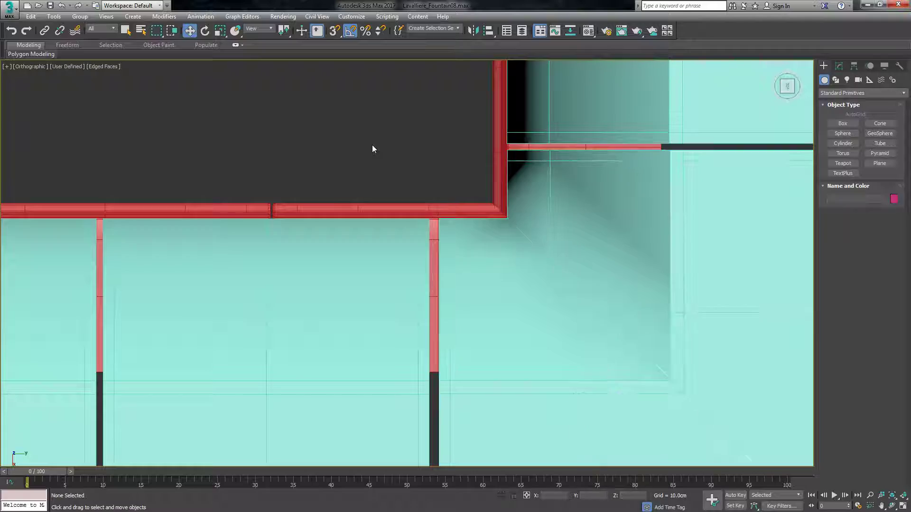
Delete the overlapping cornice segments beneath the new roof corner piece.
scroll(446, 180, "down", 8)
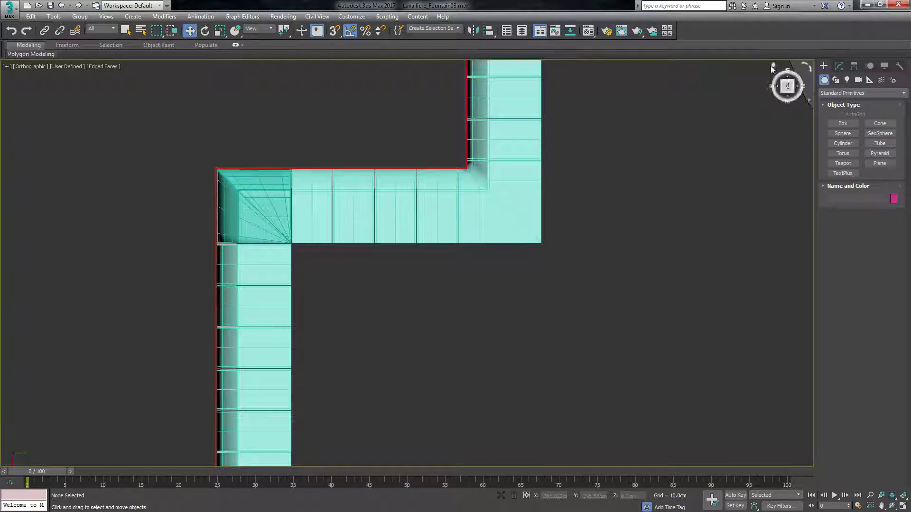
left_click_drag(786, 95, 771, 66)
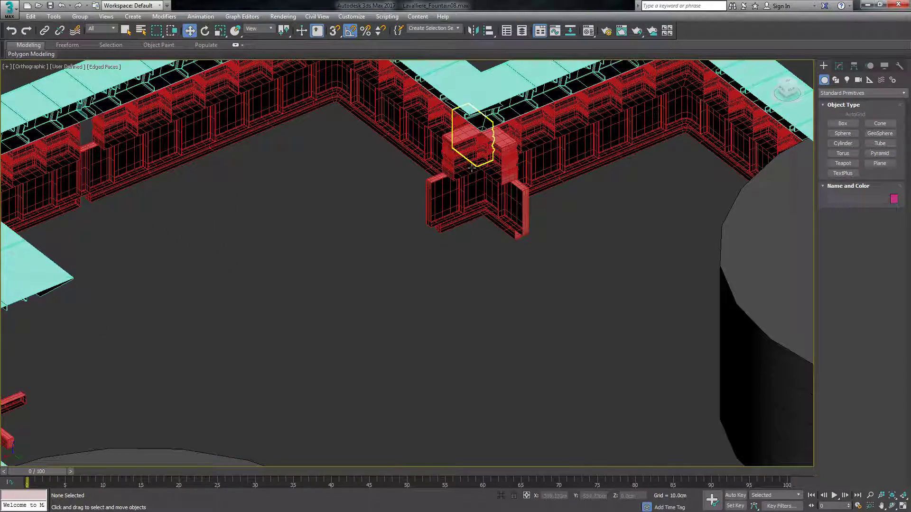
scroll(480, 127, "up", 4)
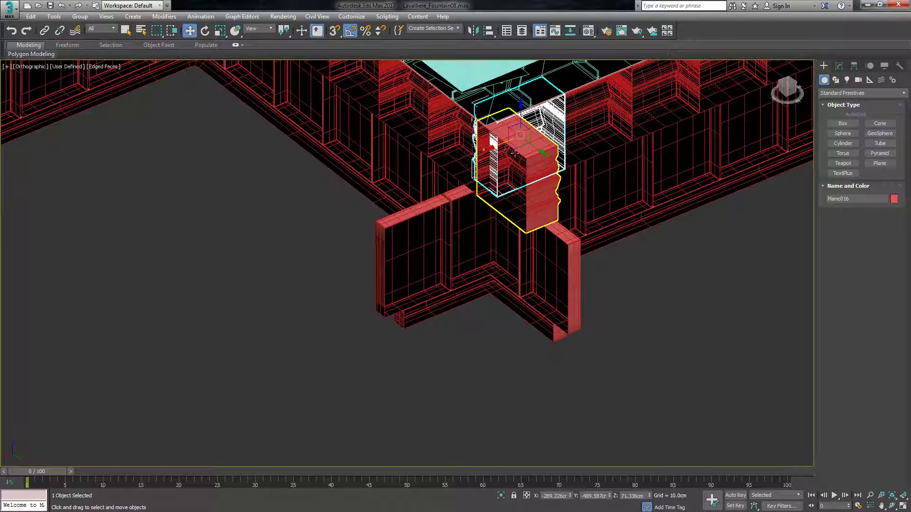
left_click(488, 150)
key("Delete")
Clone the finished inner corner's cornice piece as one instance, placed toward the opposite corner.
scroll(511, 156, "down", 3)
scroll(113, 351, "down", 4)
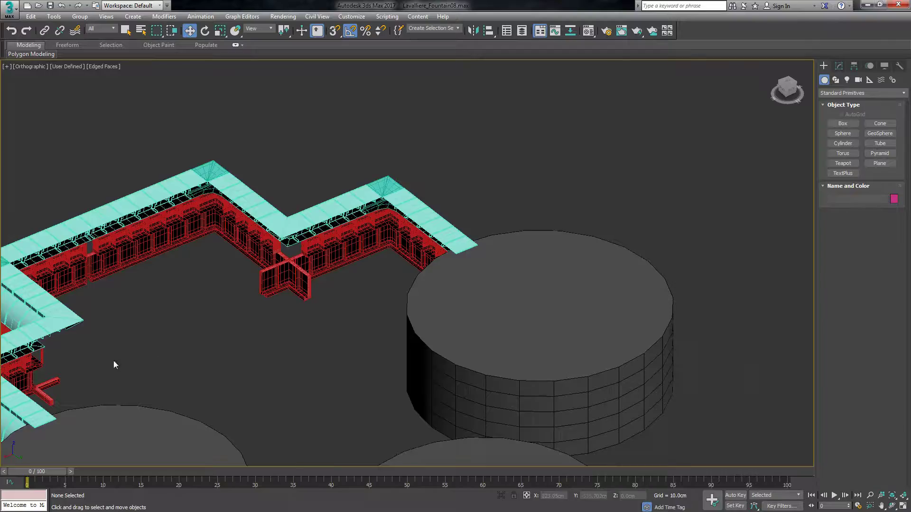
scroll(335, 273, "up", 4)
left_click(789, 90)
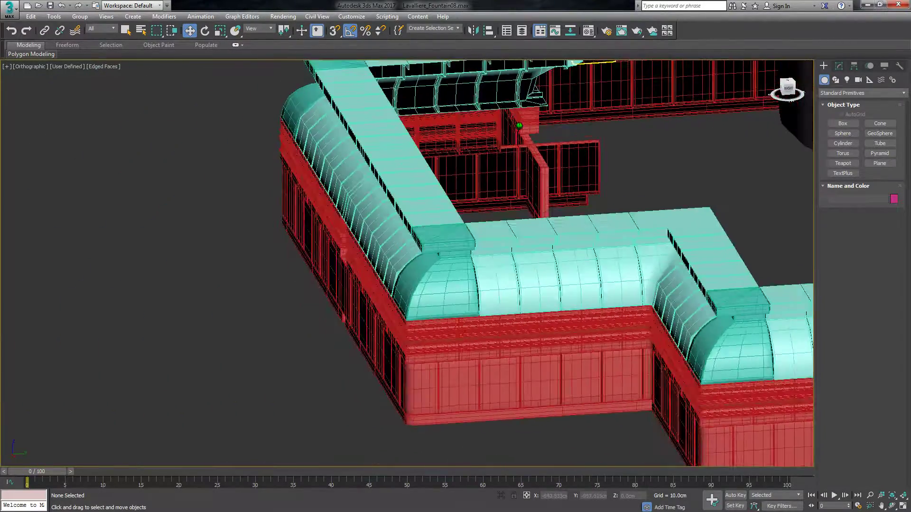
left_click(673, 345)
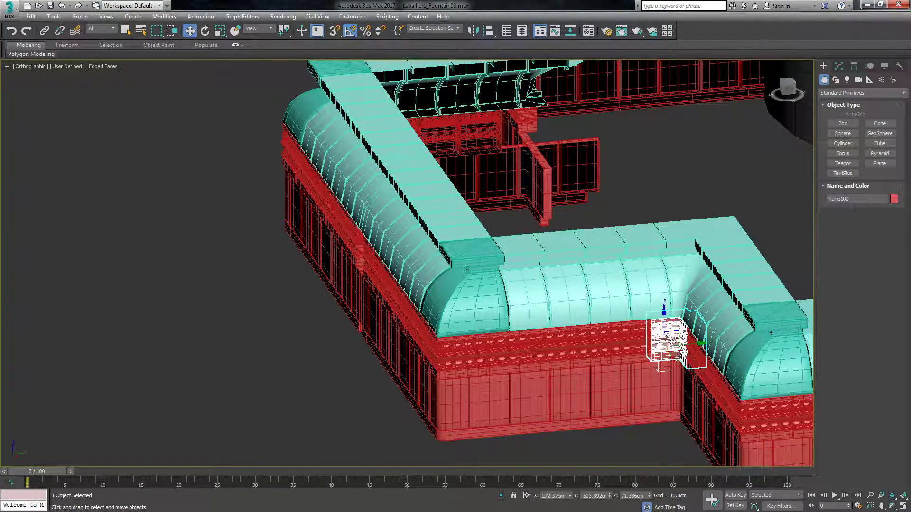
left_click_drag(672, 359, 590, 221, "shift")
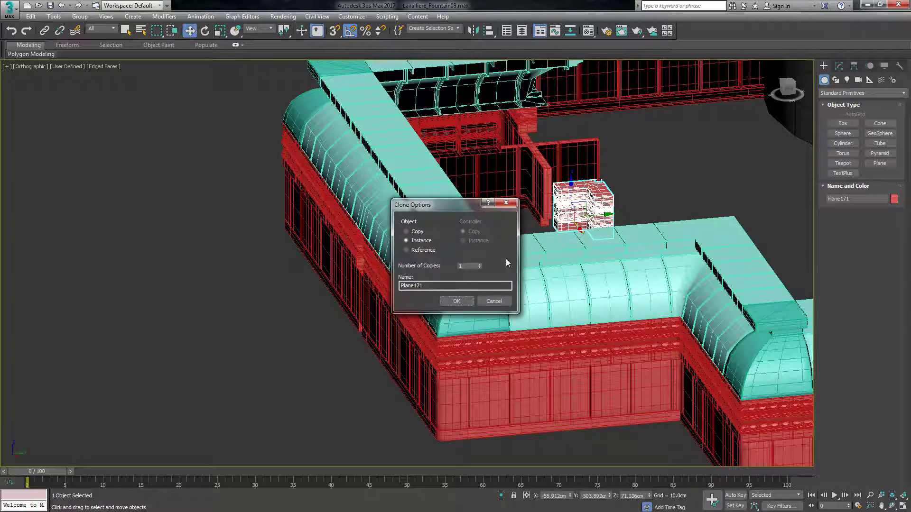
left_click(456, 302)
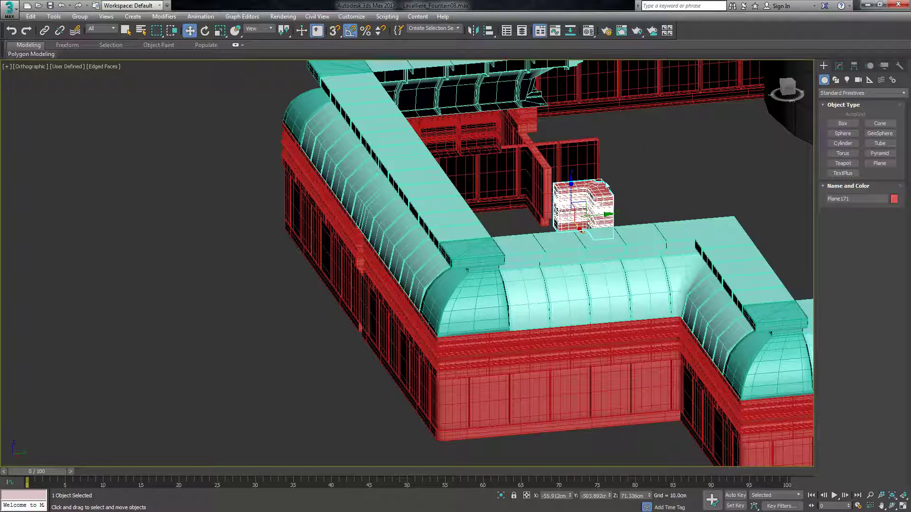
Rotate the cornice corner instance a quarter turn to match the opposite inner corner.
key("z")
key("e")
left_click_drag(523, 335, 440, 318)
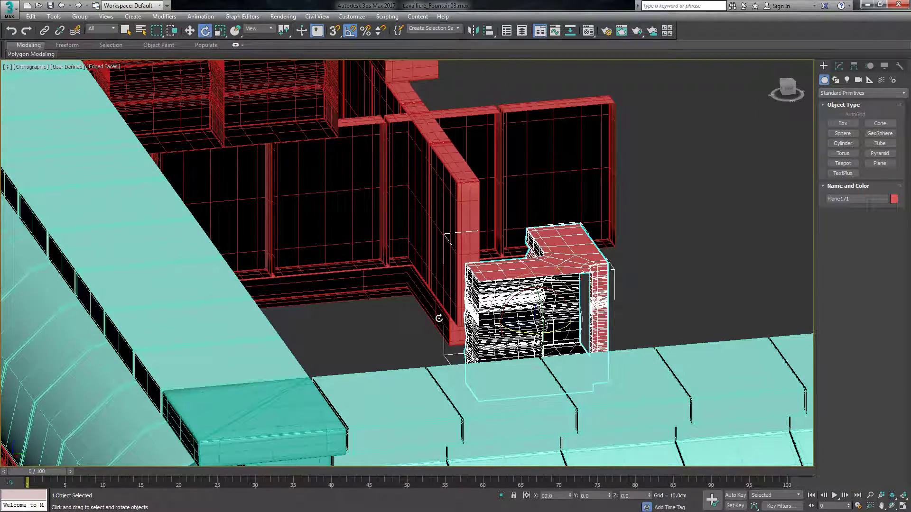
key("w")
Move the cornice corner instance into the gap beneath the roof at the opposite inner corner.
left_click_drag(787, 88, 760, 101)
scroll(327, 274, "down", 8)
scroll(431, 240, "up", 6)
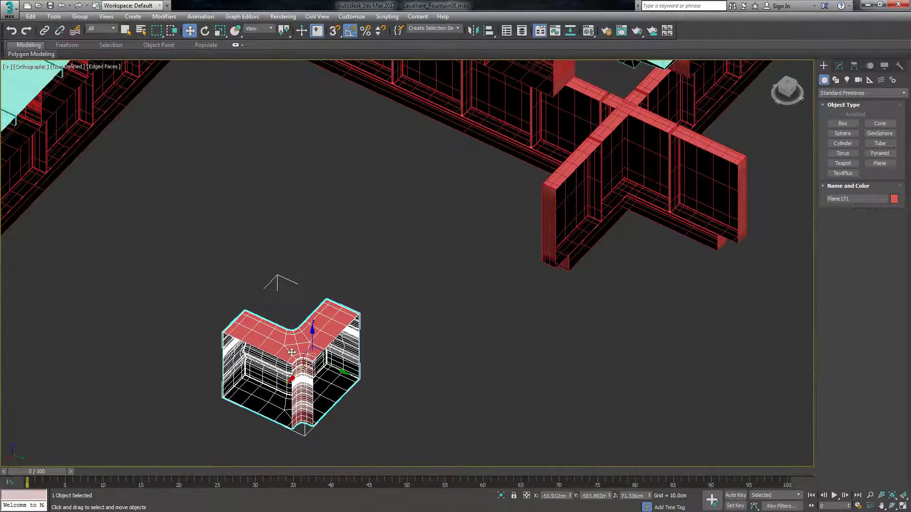
left_click_drag(289, 380, 640, 180)
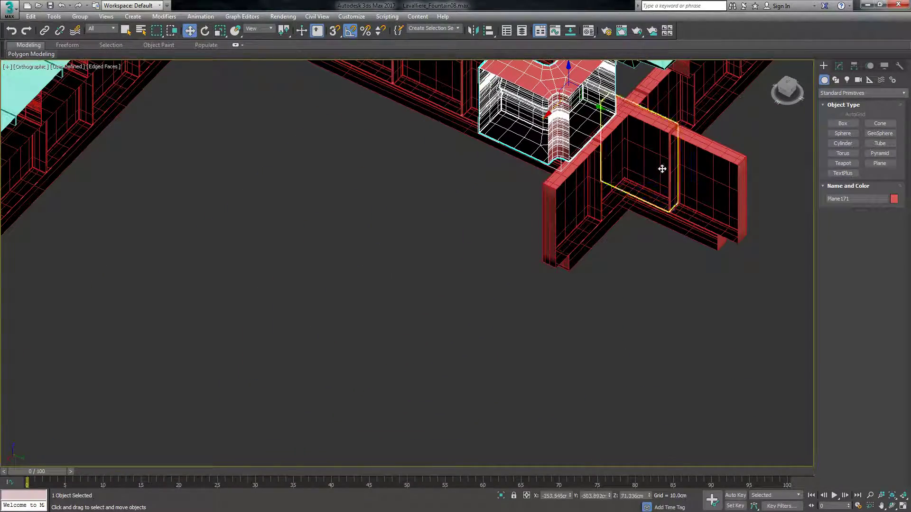
scroll(484, 233, "down", 5)
scroll(517, 194, "up", 10)
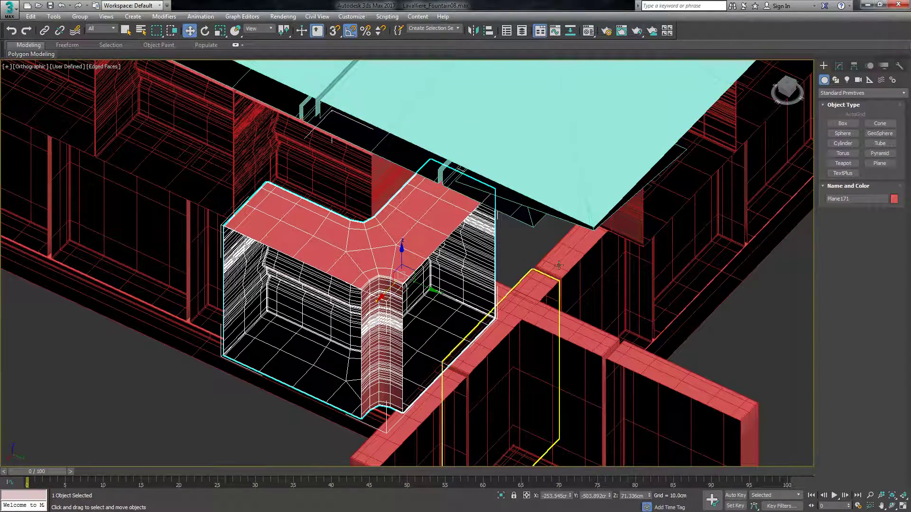
left_click_drag(383, 294, 577, 225)
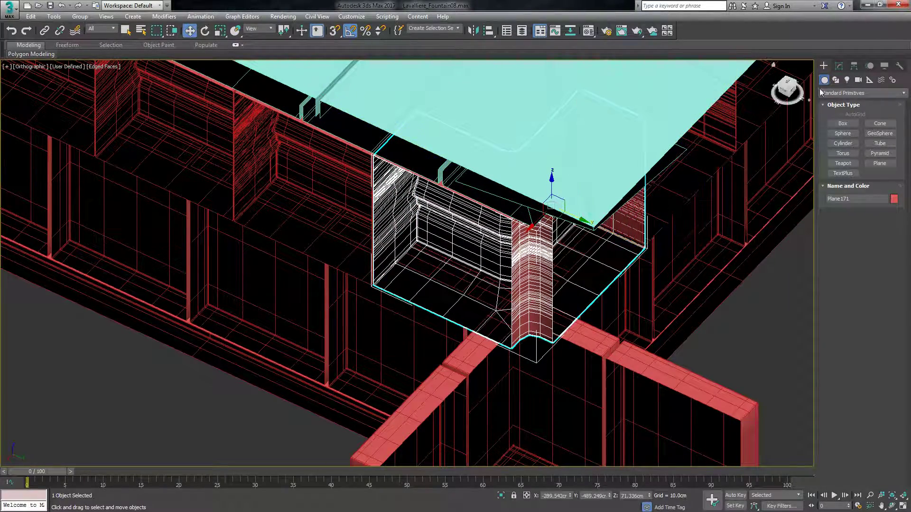
Examine how the new cornice corner piece fits beneath the roof at the opposite inner corner.
left_click_drag(787, 91, 773, 94)
key("z")
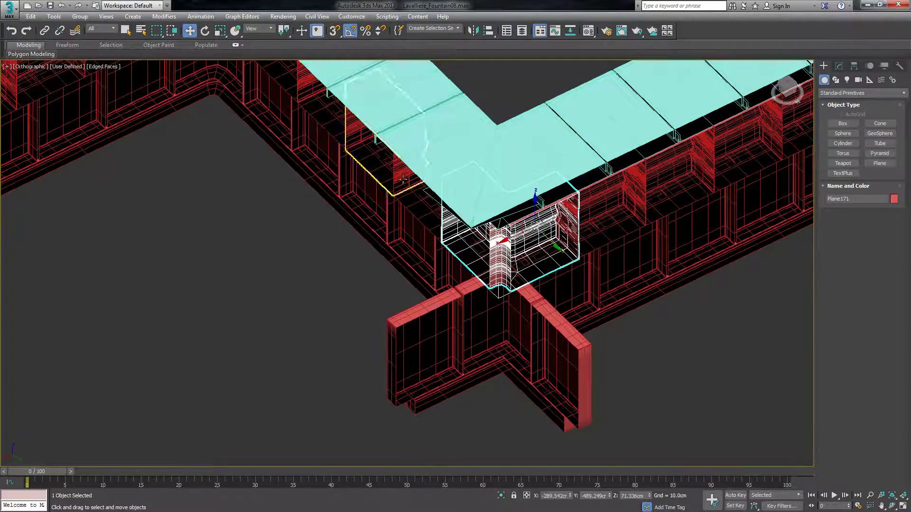
left_click_drag(483, 246, 481, 246)
mouse_move(788, 89)
left_mouse_down()
mouse_move(776, 83)
mouse_move(789, 92)
mouse_move(776, 99)
left_mouse_up()
scroll(432, 150, "down", 2)
scroll(432, 149, "down", 3)
scroll(457, 142, "down", 5)
scroll(342, 313, "up", 5)
scroll(375, 345, "down", 4)
left_click(375, 346)
scroll(375, 345, "up", 6)
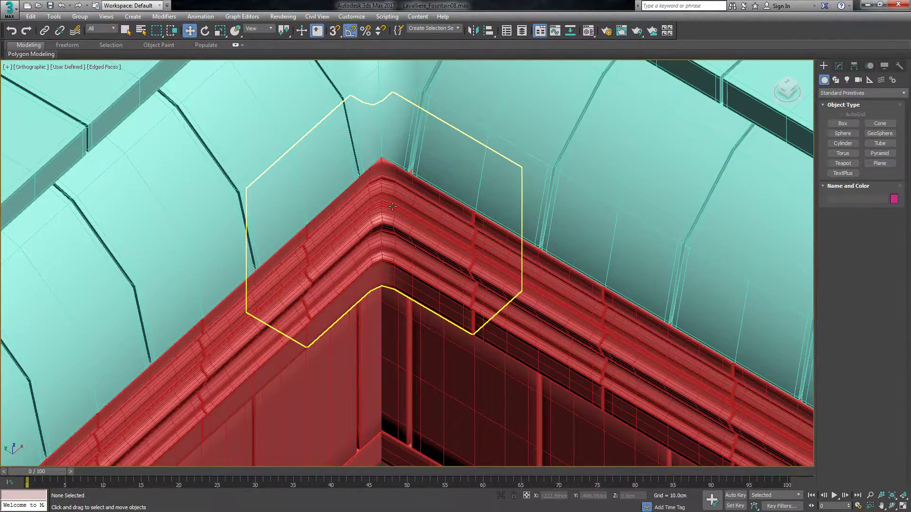
Delete the overlapping wall panel beneath the cornice at the opposite inner corner.
scroll(420, 216, "down", 6)
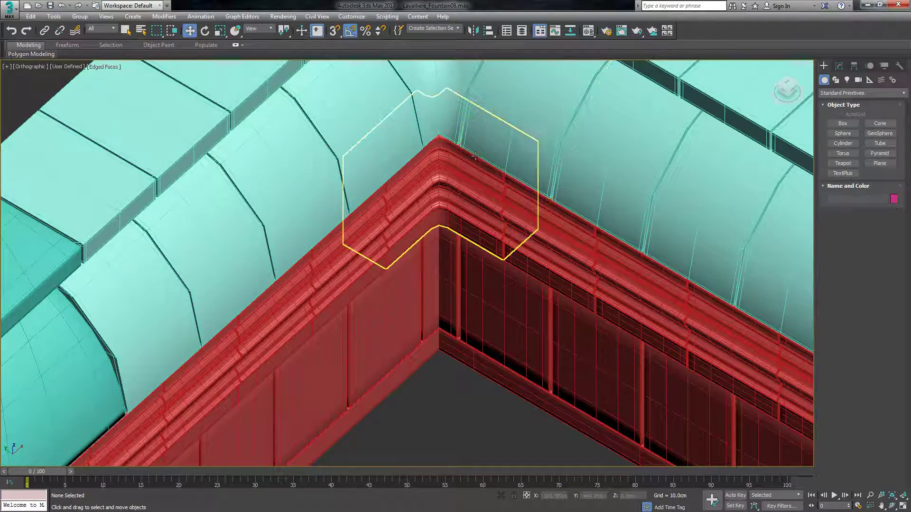
scroll(425, 208, "down", 3)
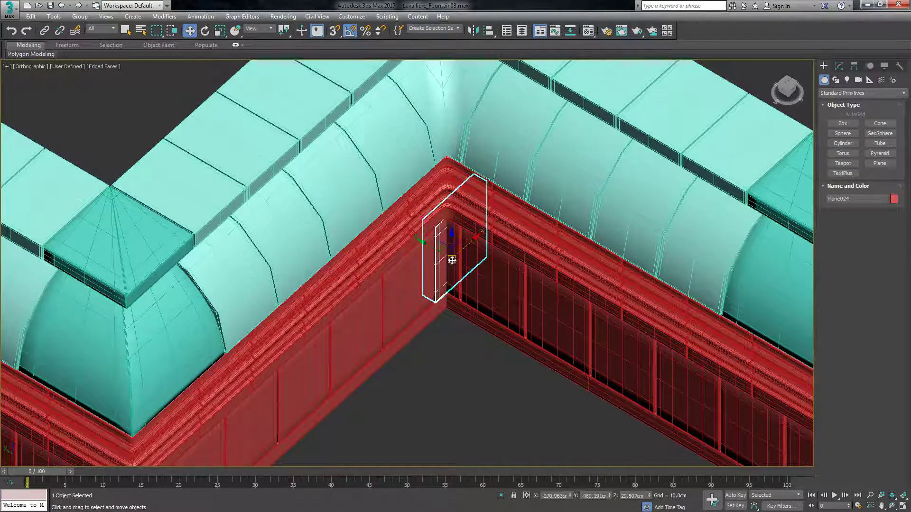
left_click(453, 260)
key("Delete")
Clone the finished inner corner's curved wall piece, placing the copy toward the opposite inner corner.
scroll(453, 259, "down", 5)
middle_click_drag(777, 89, 467, 259, "alt")
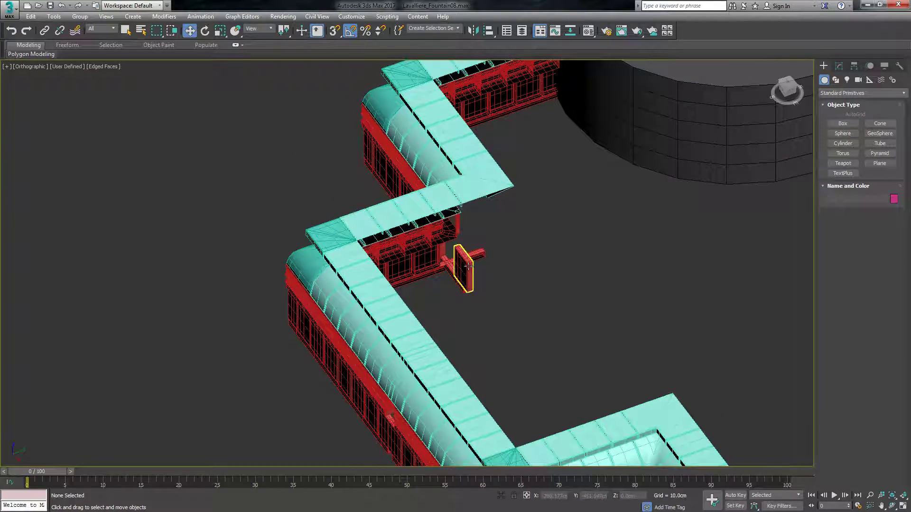
scroll(474, 251, "down", 3)
scroll(539, 335, "up", 3)
scroll(520, 258, "up", 1)
left_click(520, 258)
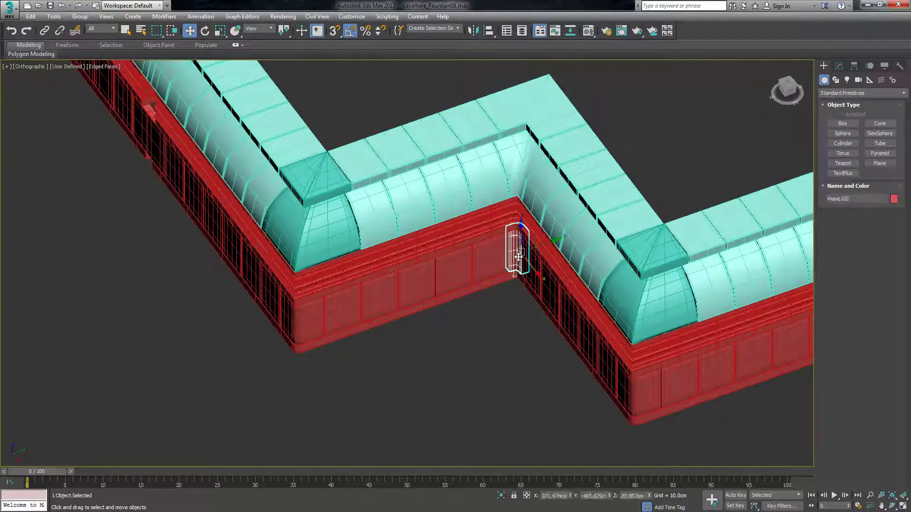
scroll(523, 271, "down", 2)
left_click_drag(530, 275, 423, 141, "shift")
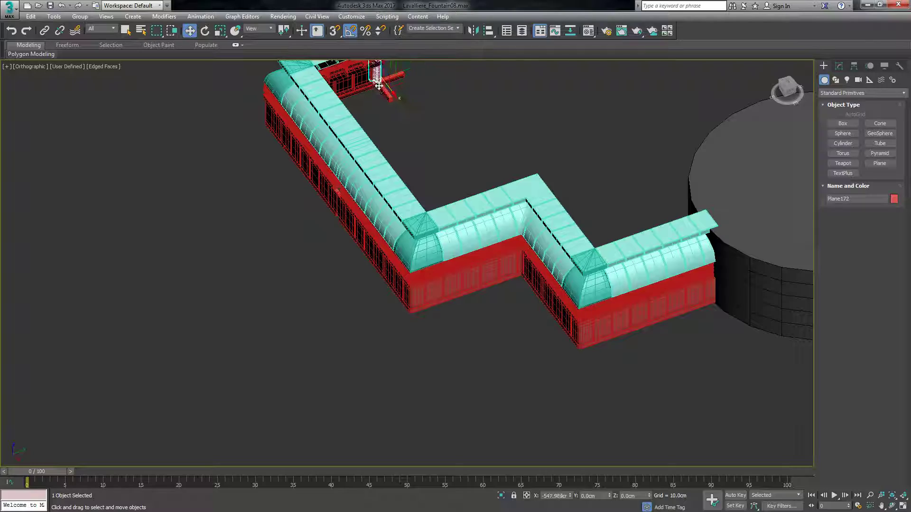
left_click(454, 301)
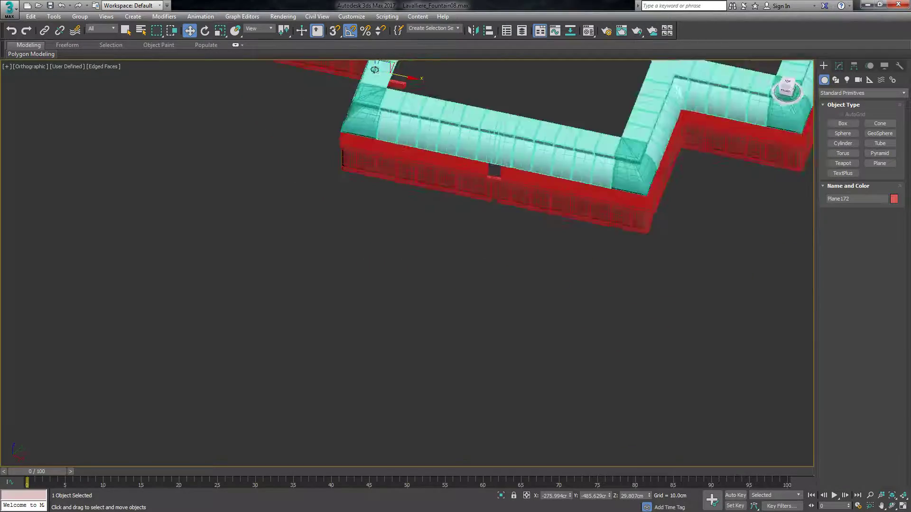
Rotate the cloned wall corner piece about its vertical axis to match the opposite inner corner.
left_click_drag(762, 123, 774, 112)
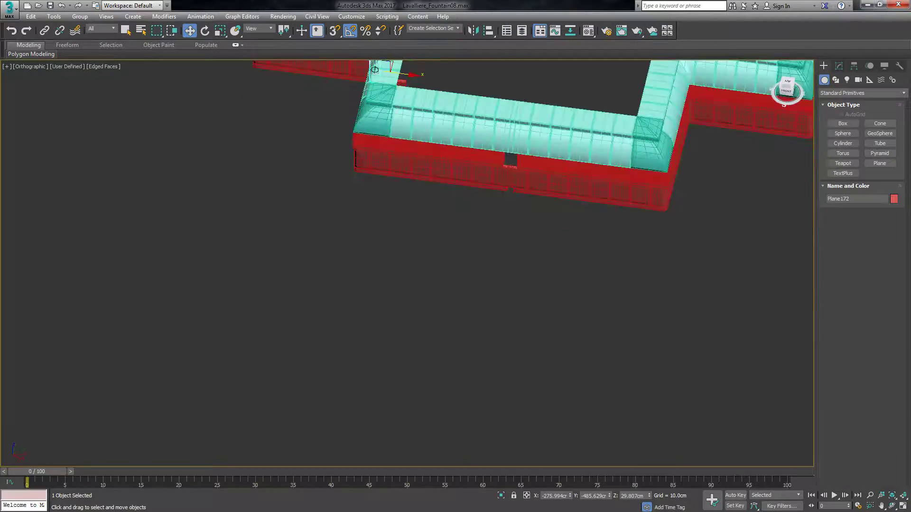
middle_click_drag(370, 65, 426, 136)
scroll(439, 136, "up", 7)
key("e")
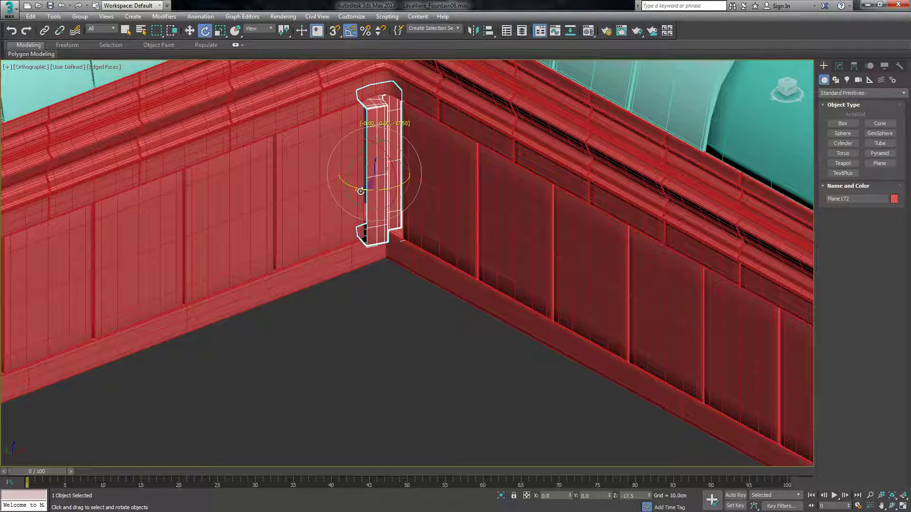
Move the cloned wall corner piece along X and Y into the gap between the two adjoining walls.
key("w")
scroll(376, 164, "up", 3)
left_click_drag(394, 178, 423, 189)
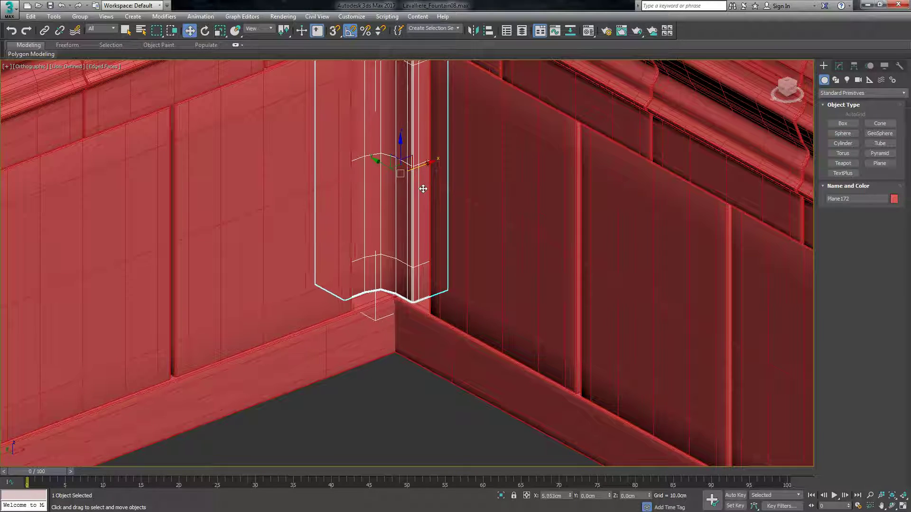
left_click_drag(380, 167, 392, 175)
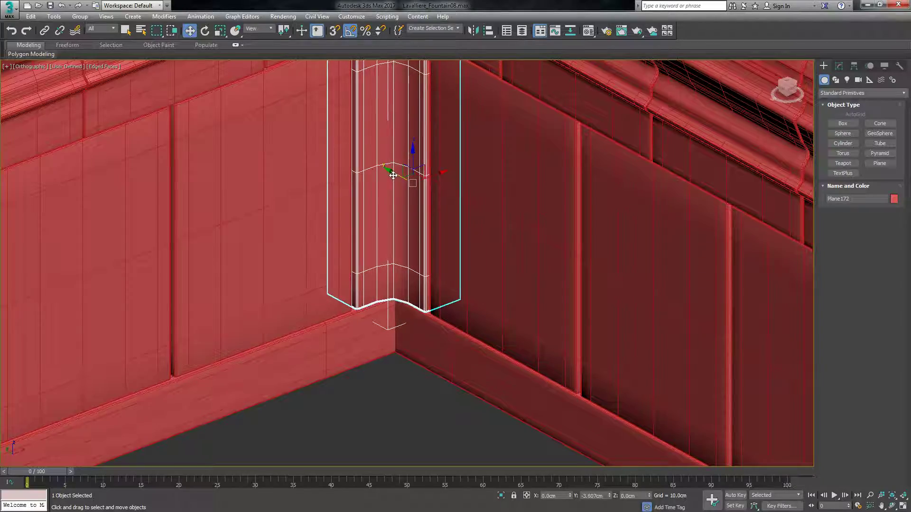
Inspect the completed inner corner's wall, cornice and roof joints from several angles.
scroll(393, 175, "down", 5)
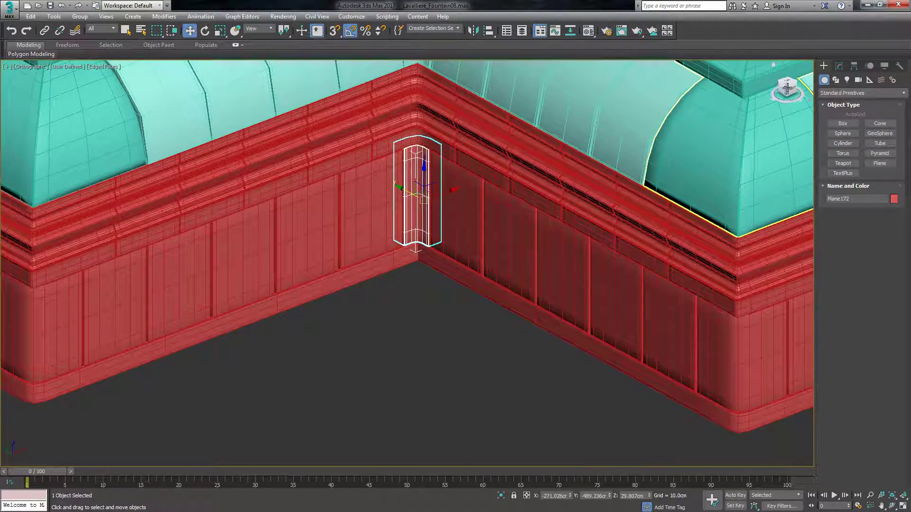
left_click_drag(787, 89, 728, 126)
left_click(443, 285)
scroll(427, 181, "up", 6)
scroll(458, 249, "down", 3)
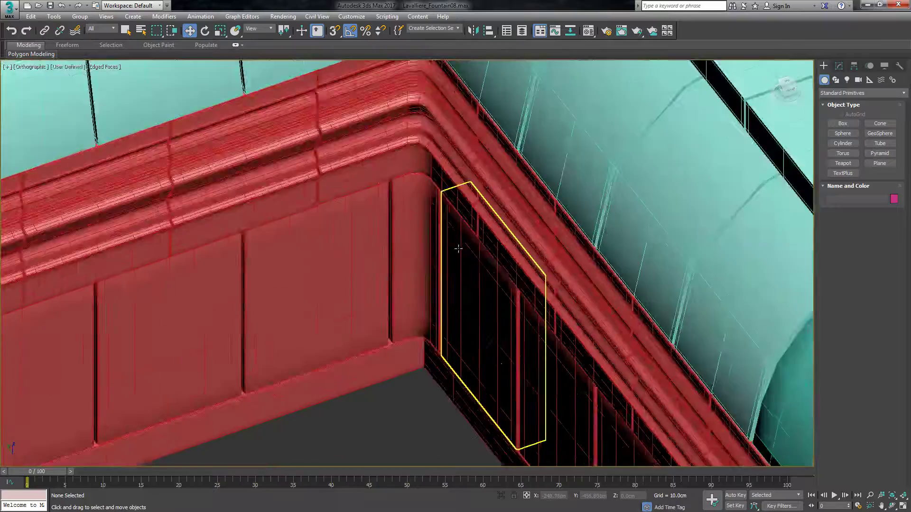
scroll(458, 248, "down", 5)
mouse_move(795, 92)
left_mouse_down()
mouse_move(751, 83)
mouse_move(797, 91)
mouse_move(755, 105)
mouse_move(793, 99)
mouse_move(784, 99)
left_mouse_up()
scroll(627, 150, "down", 10)
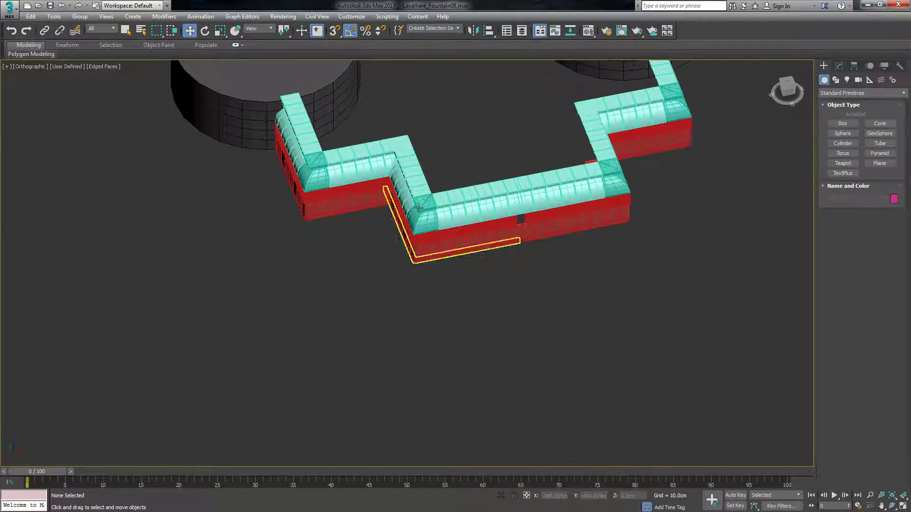
Examine the central gap and overlapping roof segments on the long front wall.
scroll(545, 262, "up", 3)
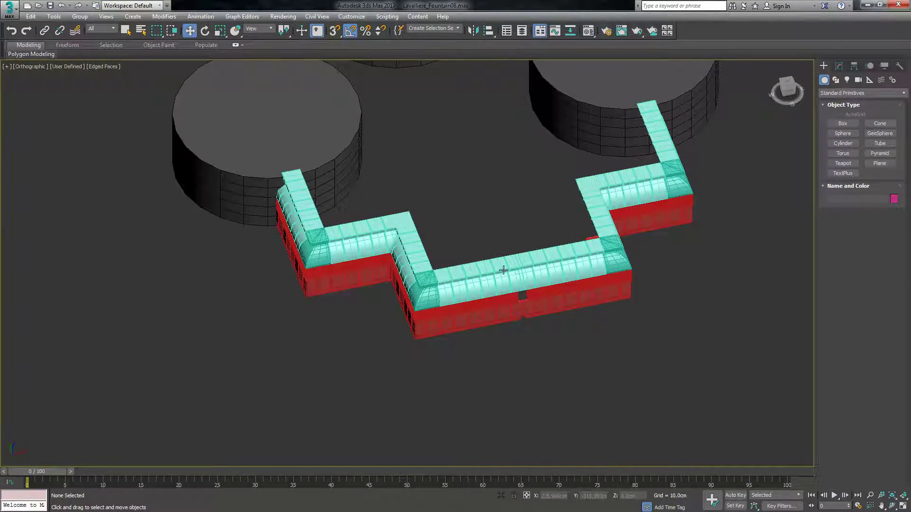
scroll(502, 269, "up", 4)
scroll(467, 256, "up", 4)
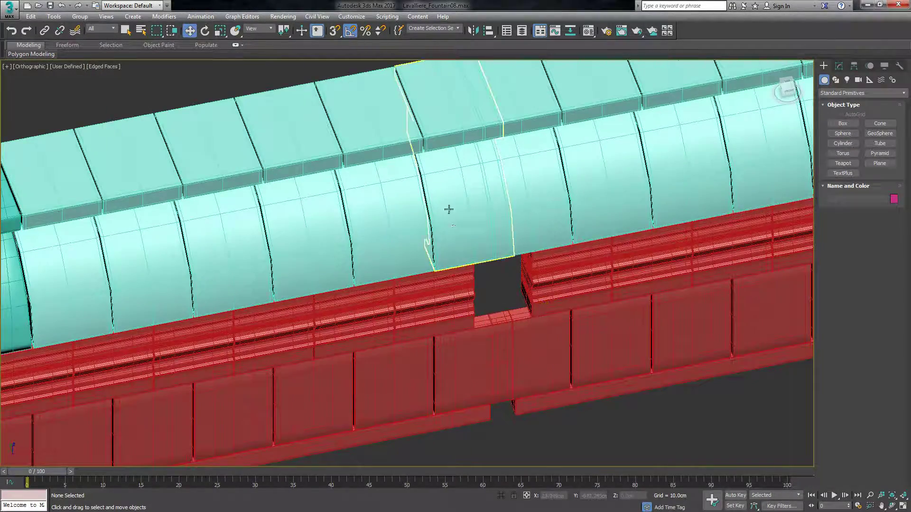
scroll(482, 270, "down", 5)
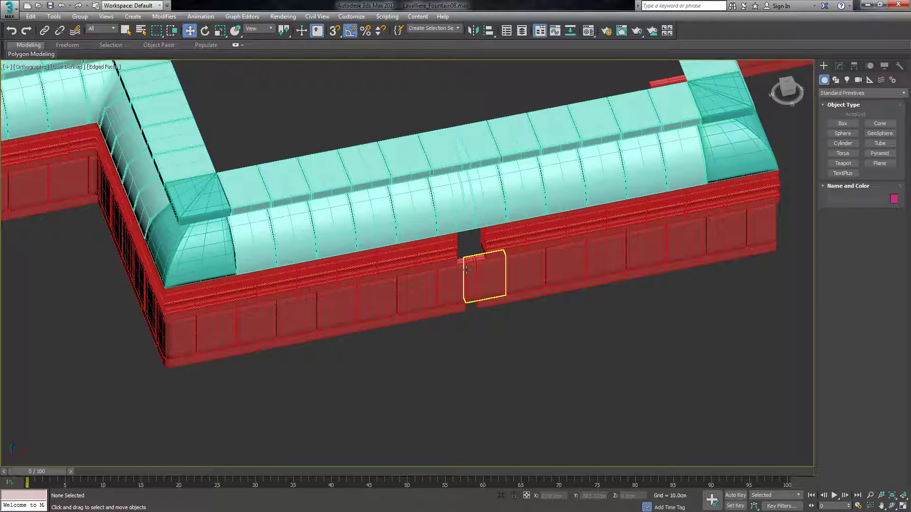
left_click(792, 94)
scroll(542, 281, "up", 3)
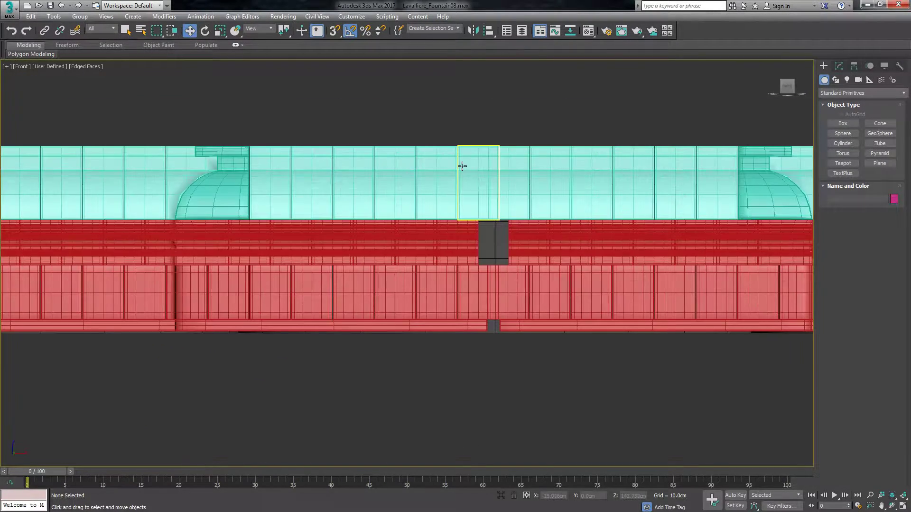
left_click_drag(786, 88, 793, 102)
scroll(581, 292, "down", 6)
scroll(511, 195, "up", 4)
scroll(510, 196, "down", 5)
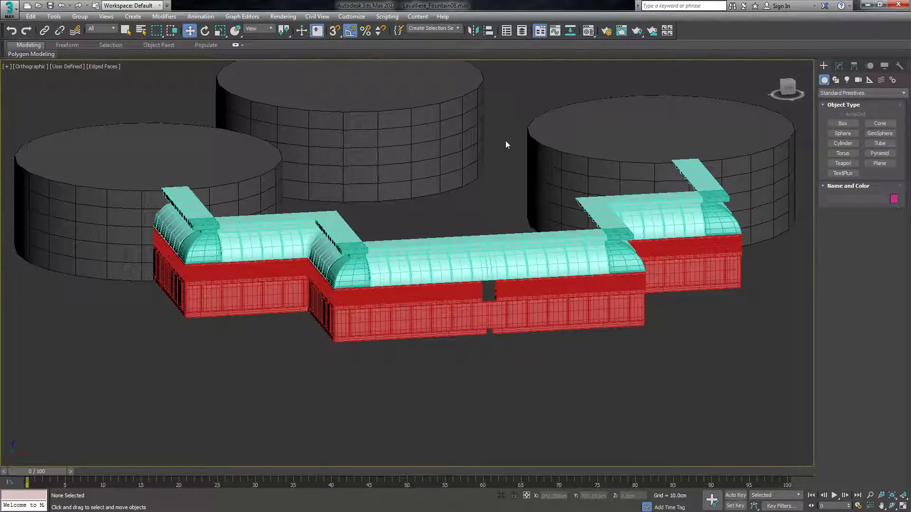
Delete the overlapping roof segment above the central gap in the front wall.
scroll(505, 259, "up", 5)
left_click(442, 287)
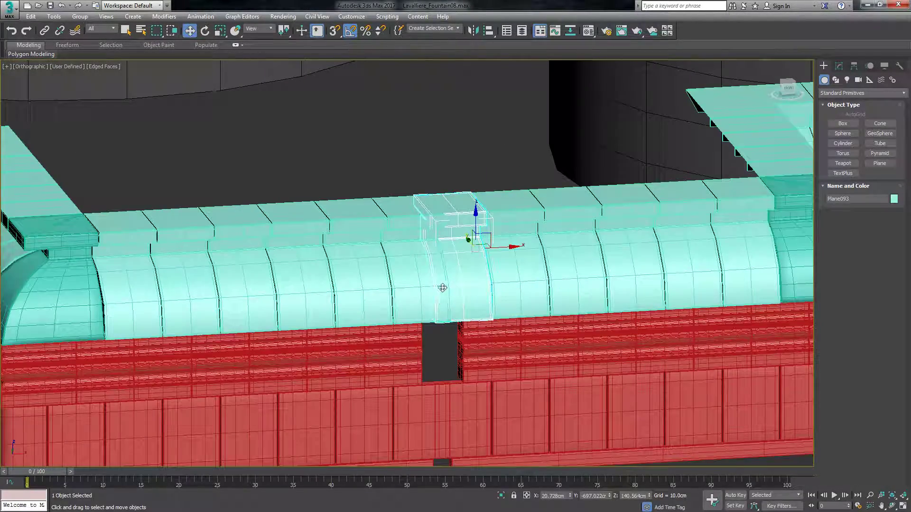
key("Delete")
Make the roof segment beside the central gap unique so it can be edited independently of its instances.
left_click(431, 287)
scroll(433, 287, "up", 3)
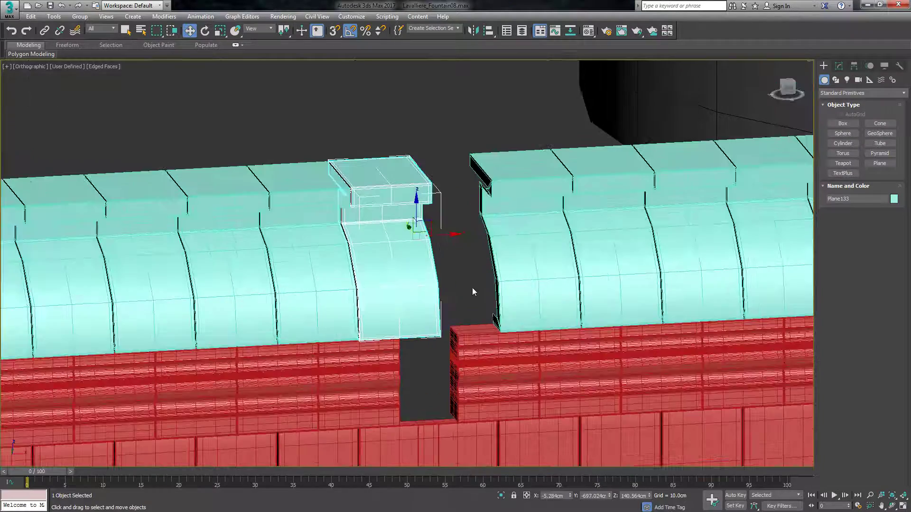
left_click(787, 87)
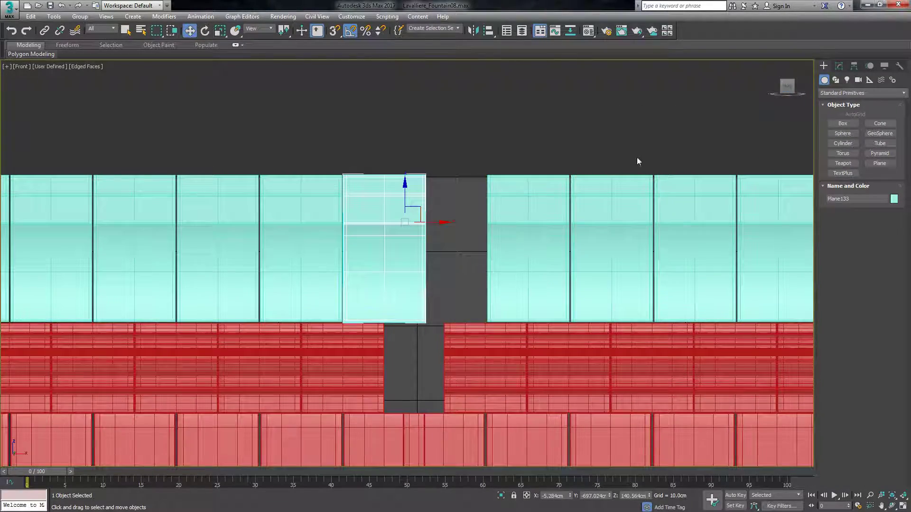
left_click(838, 65)
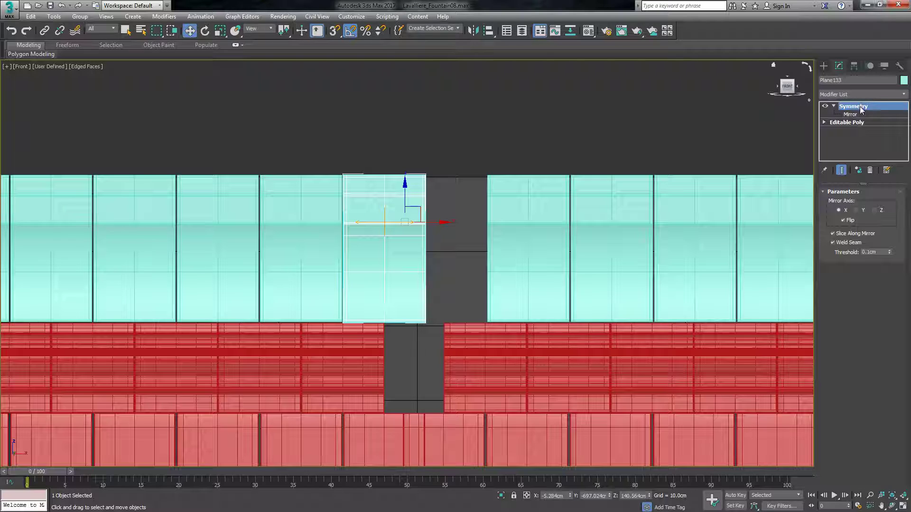
right_click(862, 109)
left_click(829, 180)
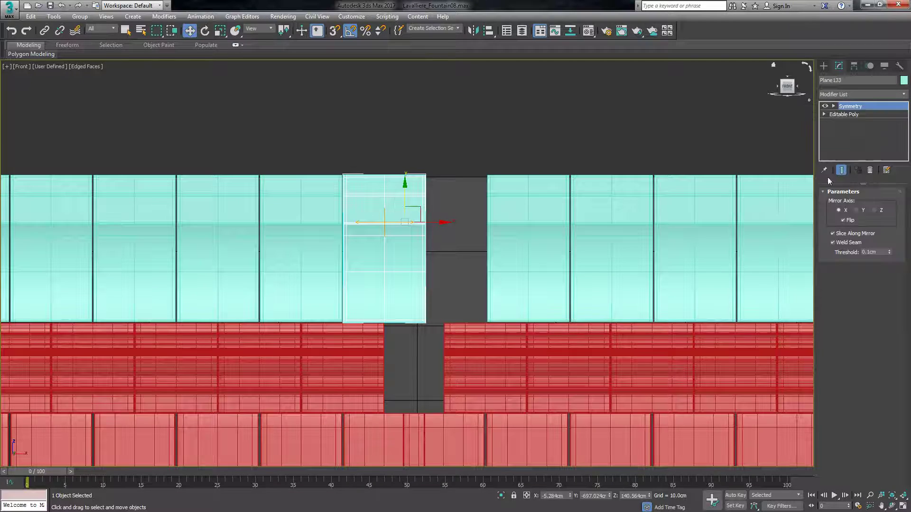
left_click(868, 93)
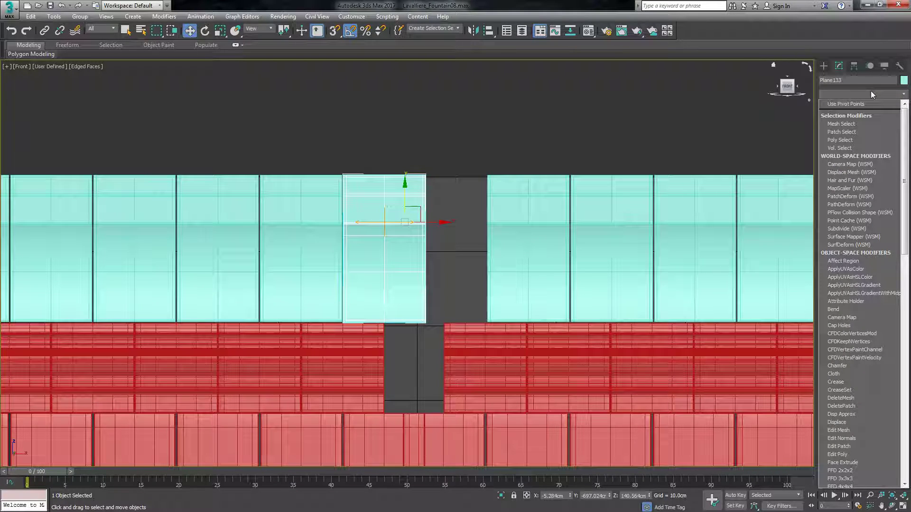
left_click(847, 93)
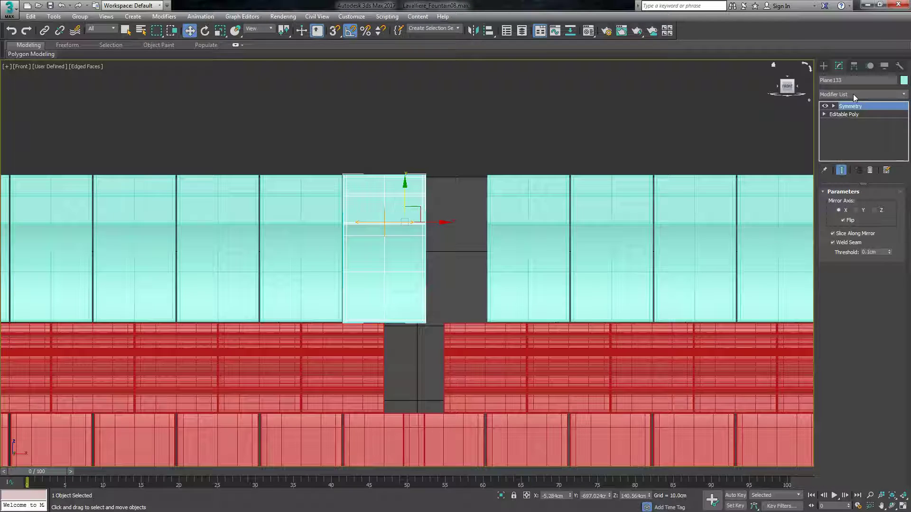
left_click(853, 93)
key("e")
key("Return")
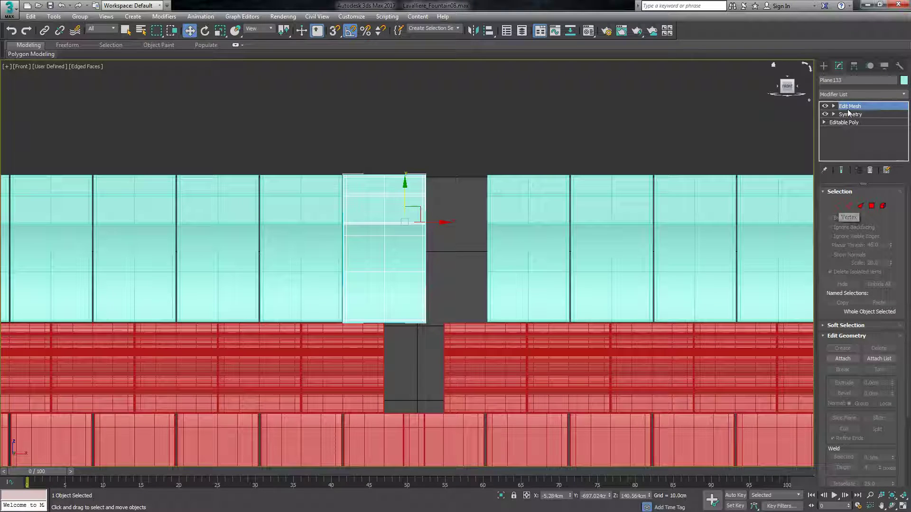
right_click(849, 110)
left_click(836, 118)
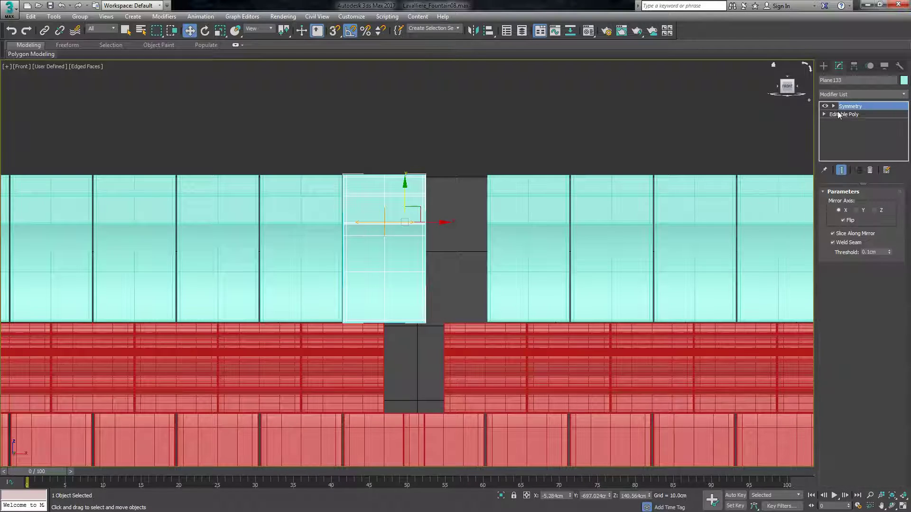
Try adding an Edit Poly modifier above Symmetry on the unique roof segment for vertex editing.
left_click(844, 95)
key("e")
key("e")
key("e")
key("e")
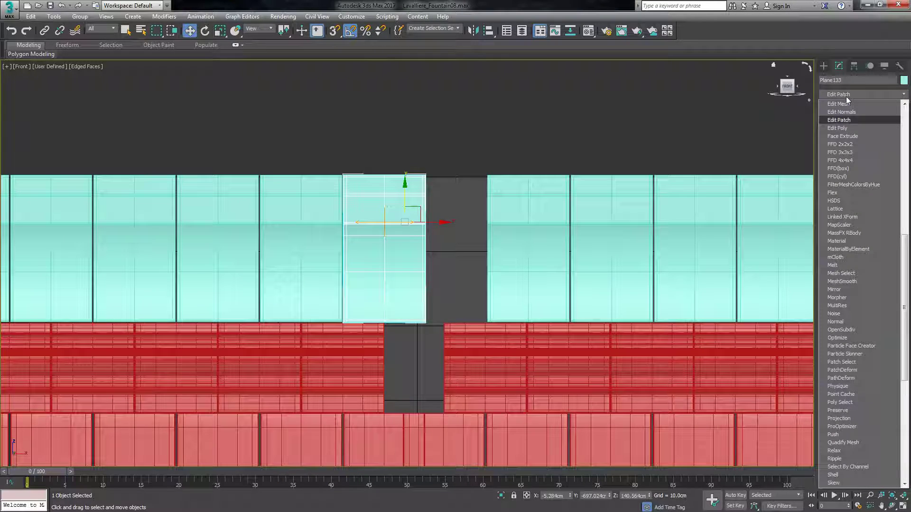
key("Return")
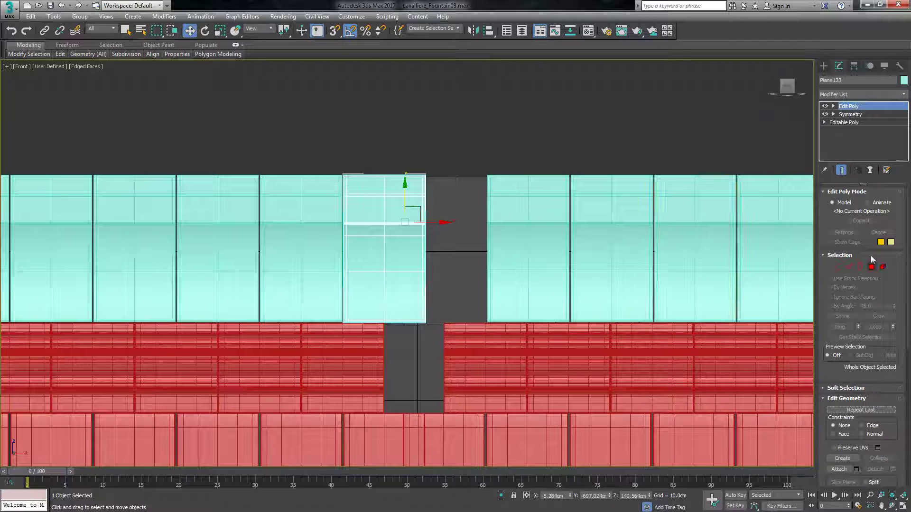
left_click(837, 267)
Try stretching the segment's gap-side vertices to the neighbouring roof segment and recentring its middle vertices.
left_click_drag(419, 335, 420, 336)
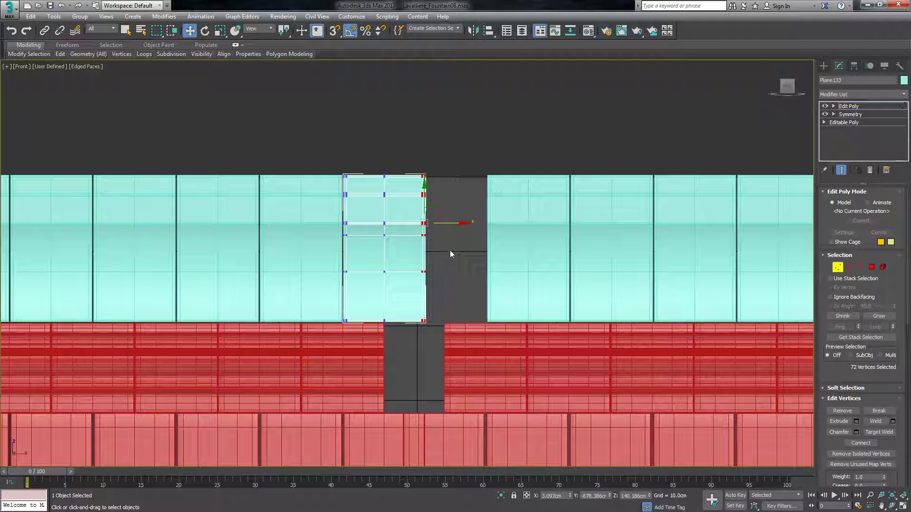
left_click_drag(443, 227, 503, 245)
left_click_drag(398, 285, 380, 327)
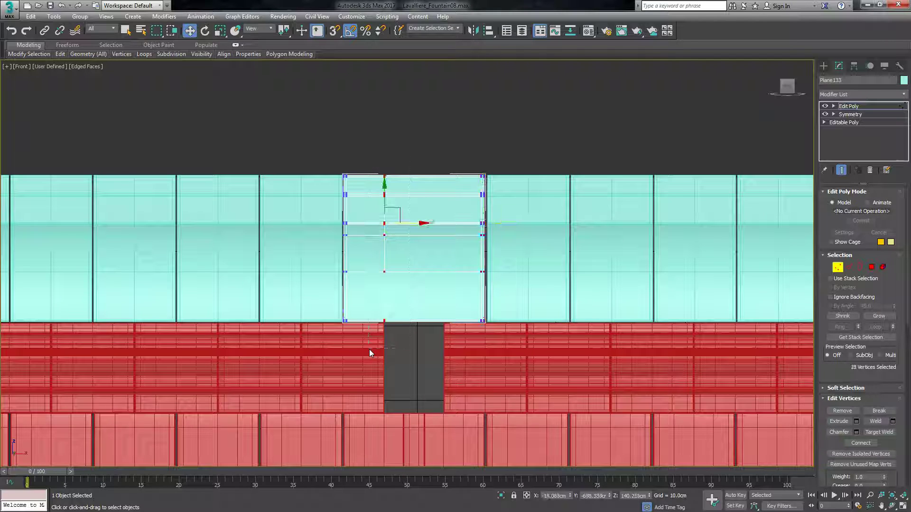
left_click(411, 224)
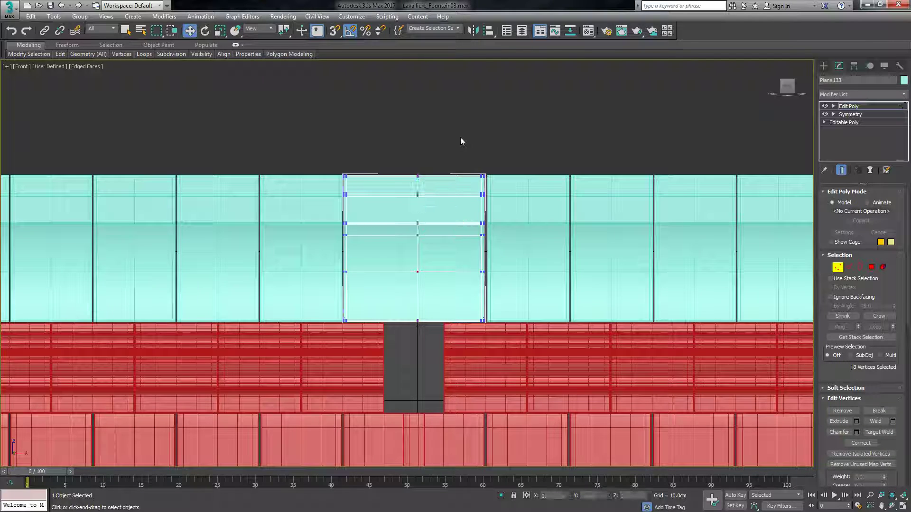
Undo the roof segment's vertex moves and the added Edit Poly modifier.
key("ctrl+z")
key("ctrl+z")
key("ctrl+z")
key("ctrl+z")
key("ctrl+z")
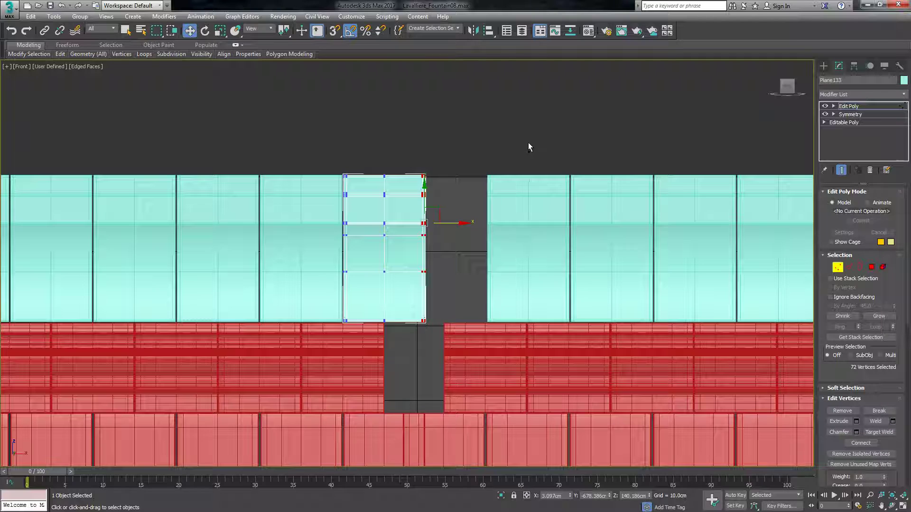
key("ctrl+z")
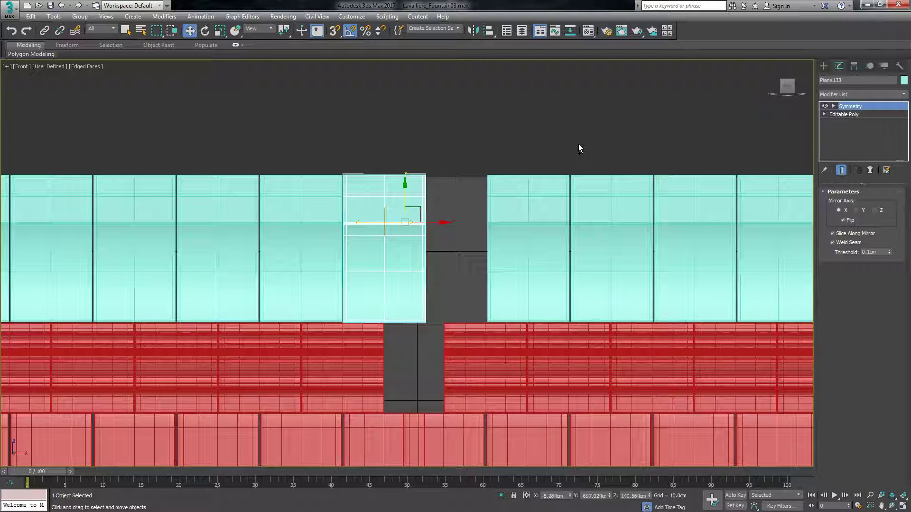
Shift the unique roof segment's Symmetry mirror plane into the gap so its mirrored half meets the neighbouring roof segment.
left_click(843, 109)
left_click(833, 106)
left_click(848, 114)
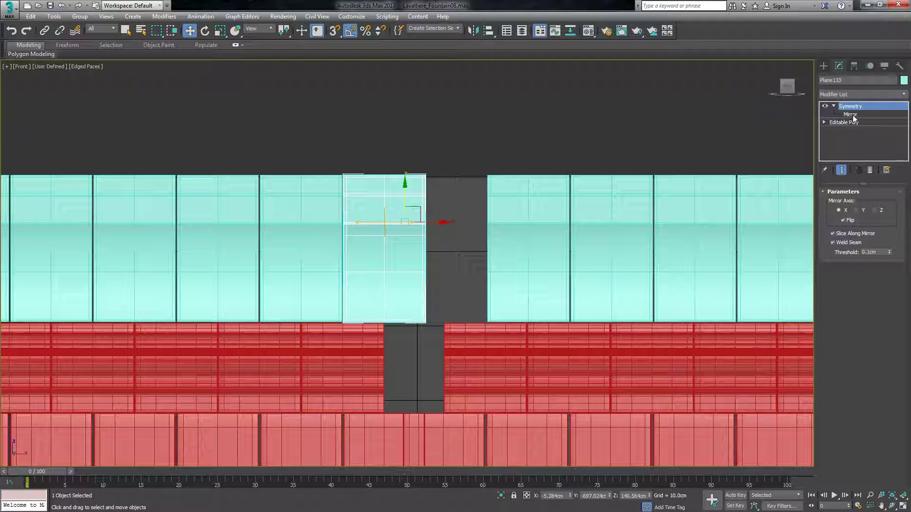
left_click(852, 115)
left_click_drag(415, 222, 442, 226)
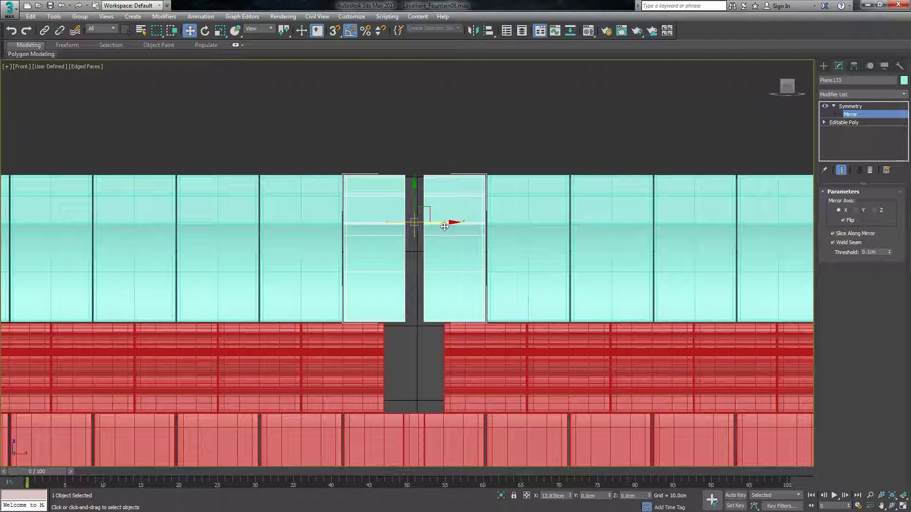
scroll(415, 233, "up", 5)
scroll(443, 243, "down", 3)
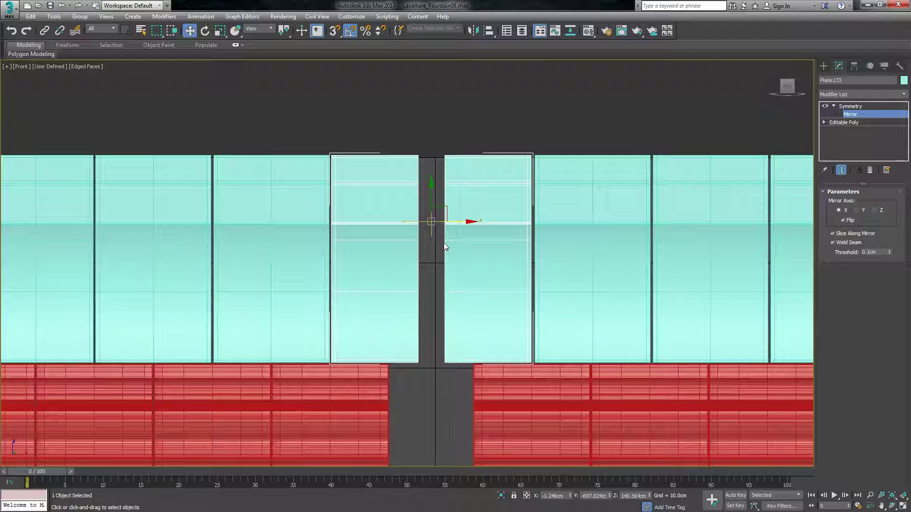
Move the roof segment's 18 inner-edge Editable Poly vertices to the mirror plane, closing the slit between its two halves.
left_click(841, 123)
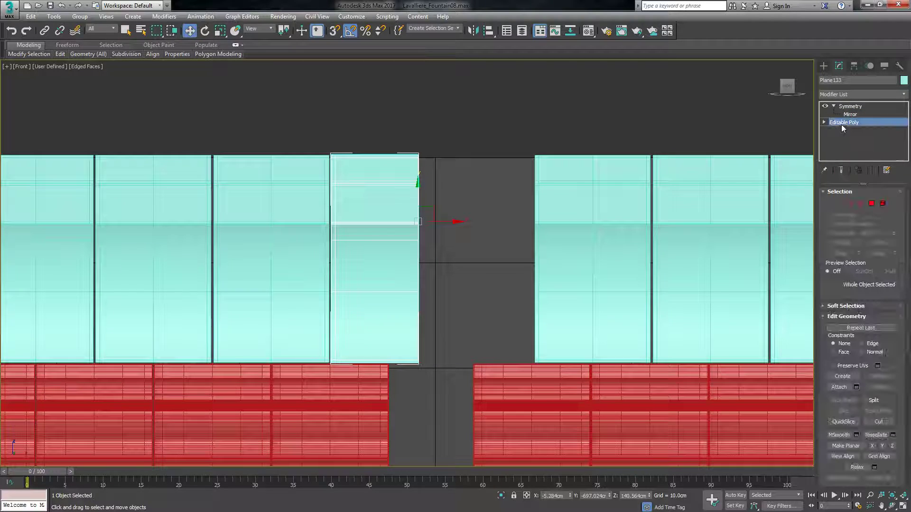
left_click(840, 170)
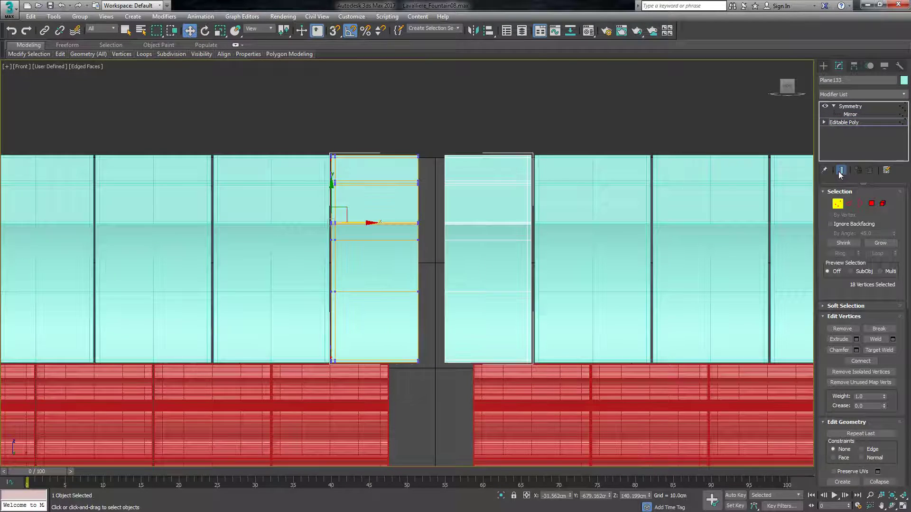
left_click_drag(463, 136, 399, 385)
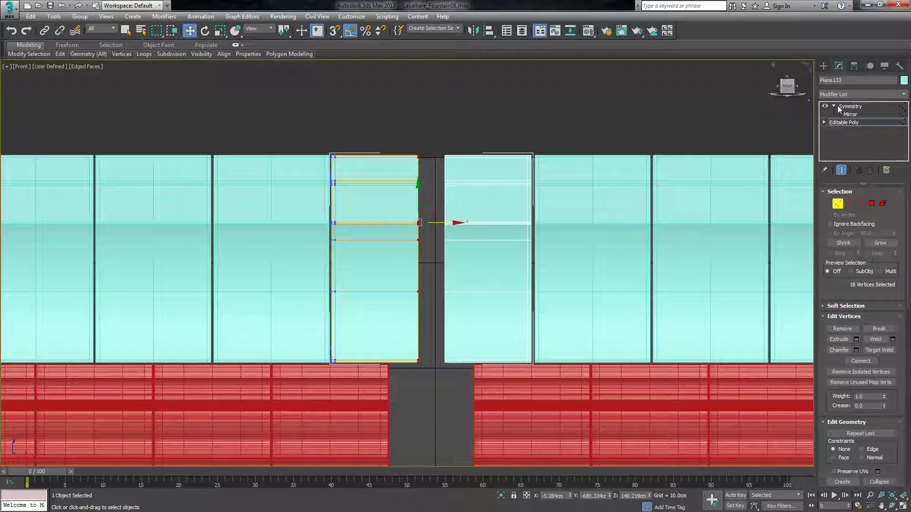
left_click_drag(446, 223, 460, 224)
left_click(494, 118)
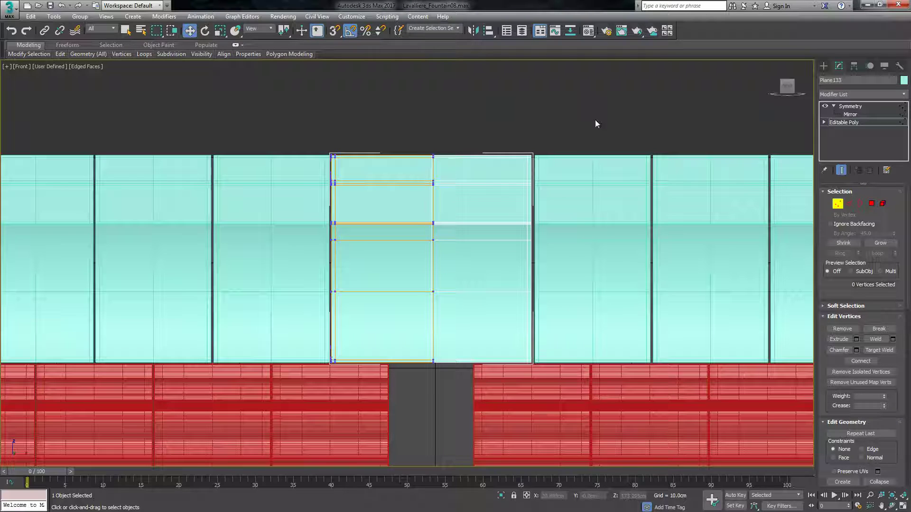
Fine-tune the roof segment's Symmetry mirror position against the neighbouring segment and deselect the segment.
left_click(850, 114)
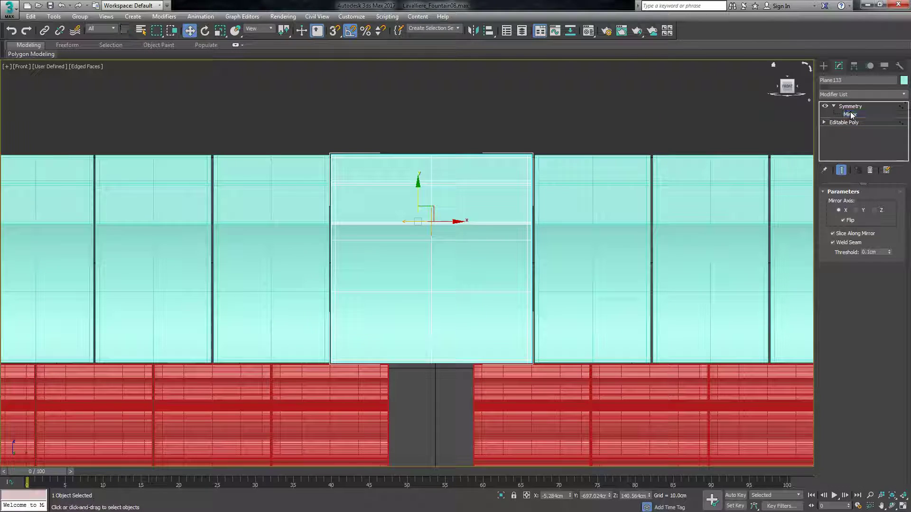
left_click_drag(462, 222, 463, 223)
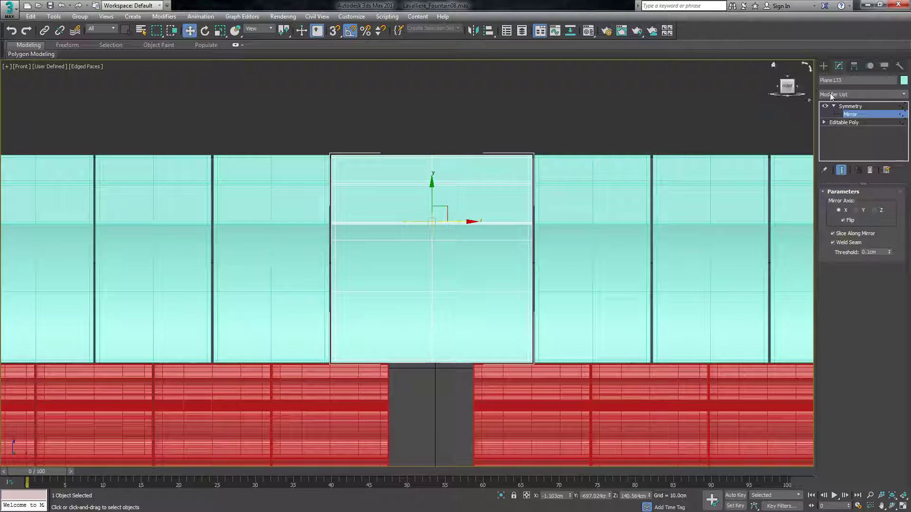
left_click(823, 66)
left_click(583, 121)
scroll(479, 132, "down", 5)
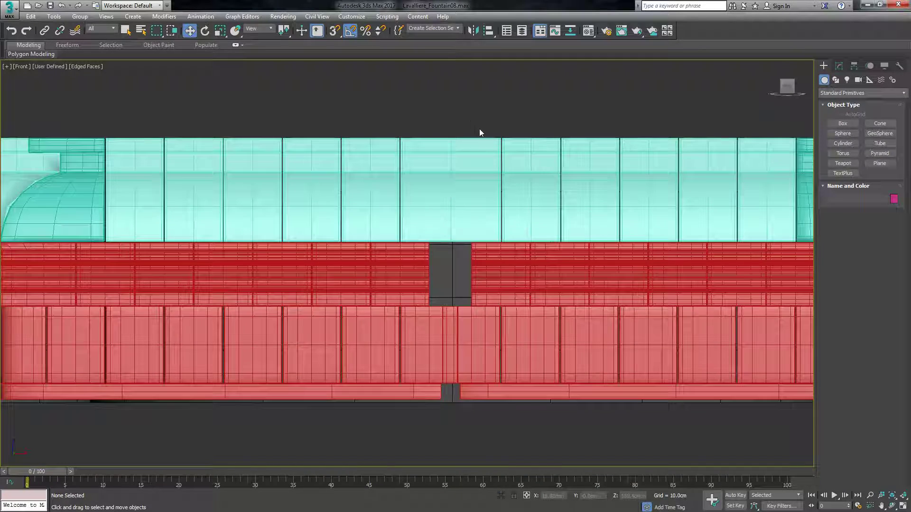
Delete the overlapping lower wall panel beneath the central gap.
scroll(480, 133, "up", 5)
scroll(526, 243, "down", 5)
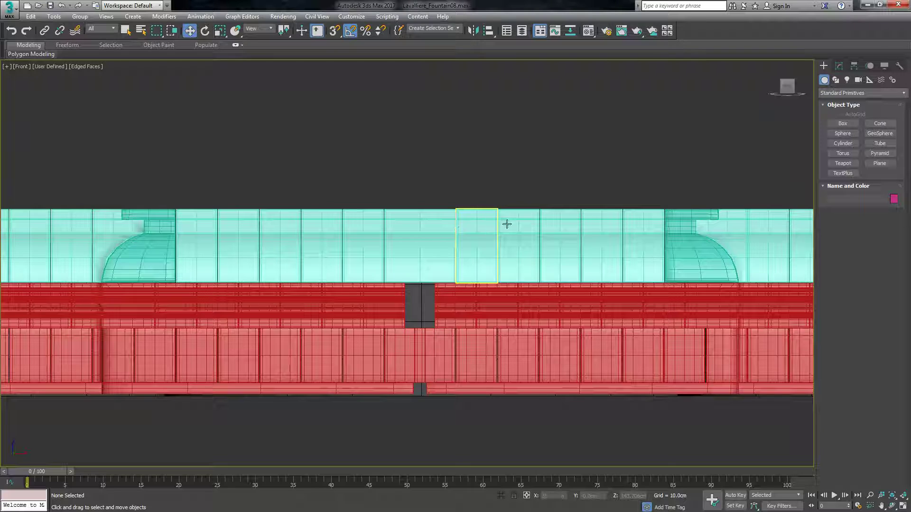
scroll(467, 232, "up", 5)
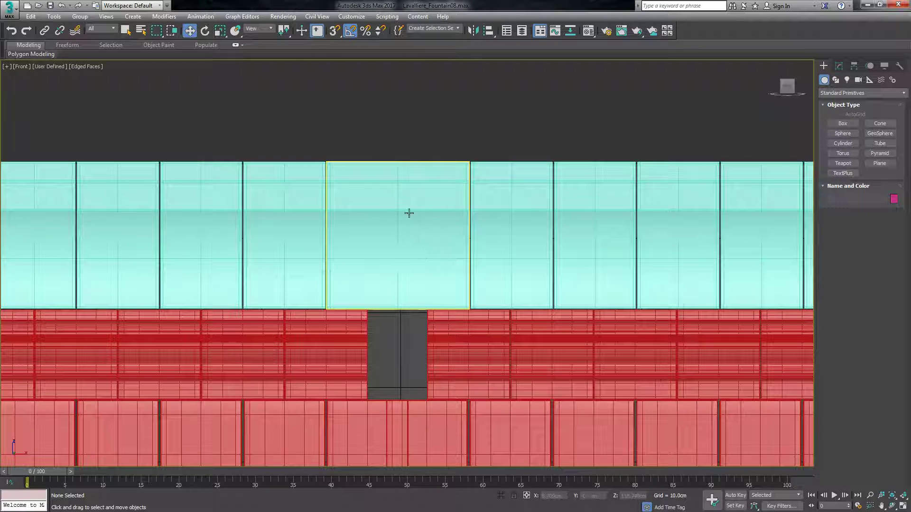
scroll(483, 156, "down", 3)
scroll(375, 284, "up", 5)
left_click(364, 284)
scroll(386, 282, "down", 2)
scroll(417, 363, "up", 4)
left_click(478, 372)
scroll(446, 260, "down", 4)
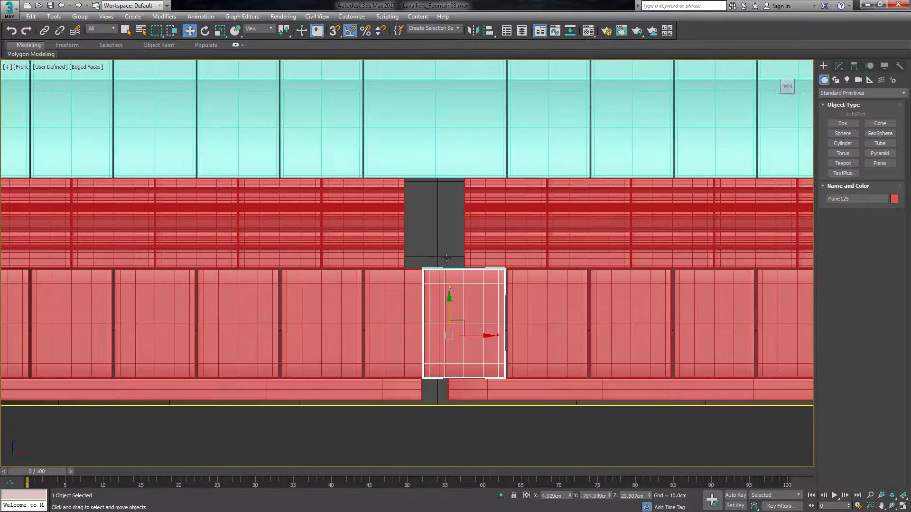
scroll(422, 337, "up", 4)
key("Delete")
Select the lower wall panel bordering the new opening and make it unique from its instances.
left_click(456, 342)
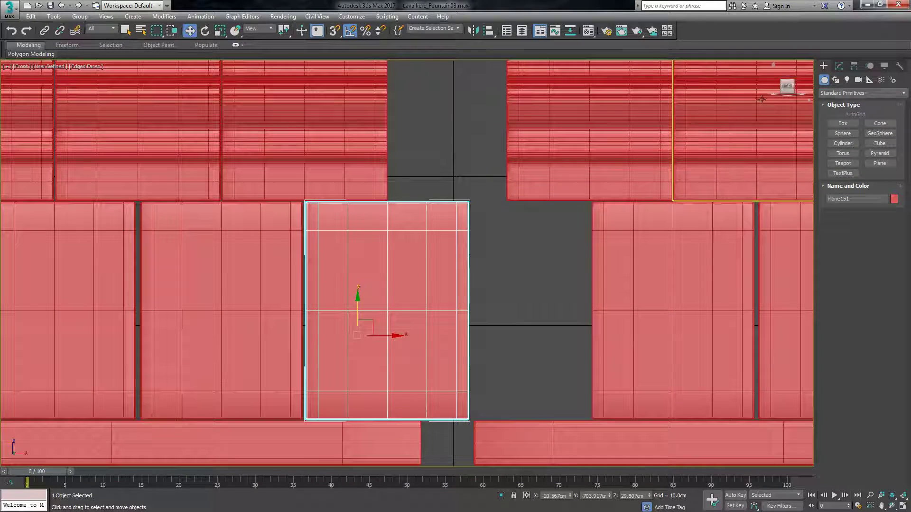
left_click(839, 67)
right_click(842, 112)
left_click(831, 199)
Move the panel's 8 inner-edge Editable Poly vertices along X to the middle of the opening, with the end result shown.
left_click(853, 123)
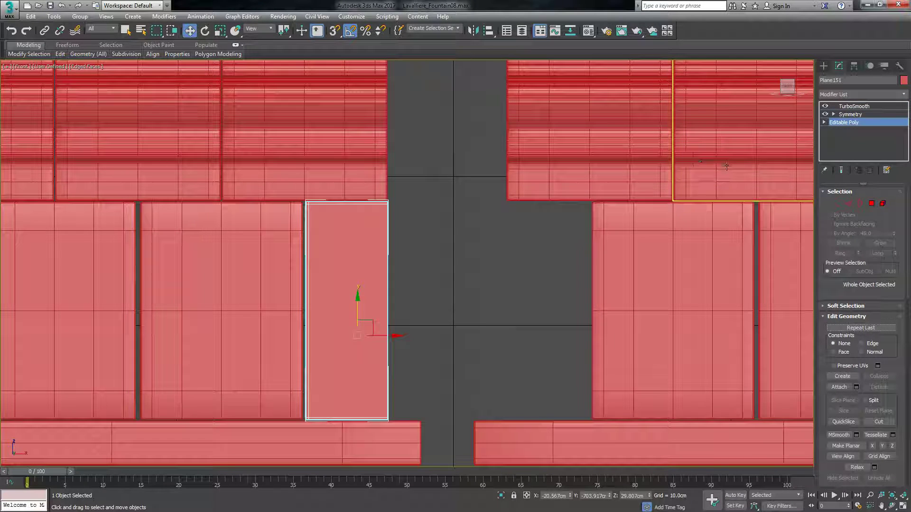
left_click(842, 170)
key("1")
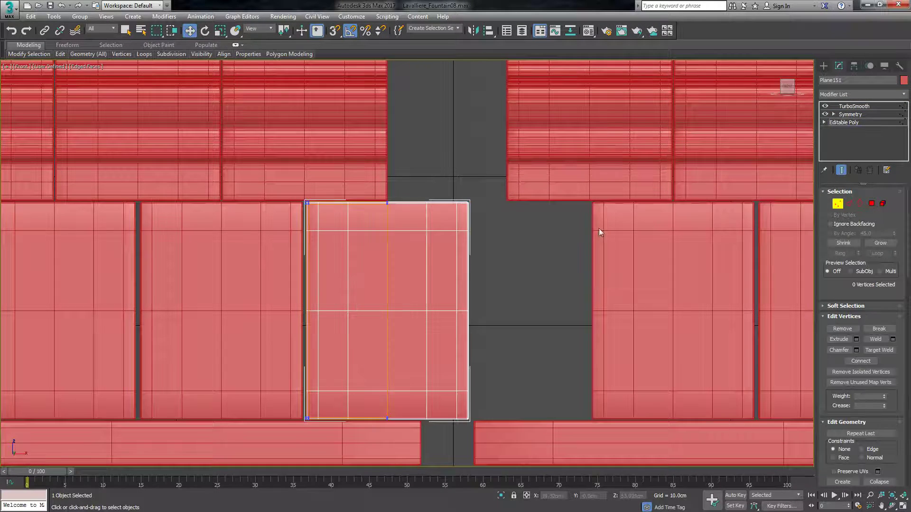
left_click_drag(406, 336, 376, 437)
left_click_drag(422, 313, 449, 317)
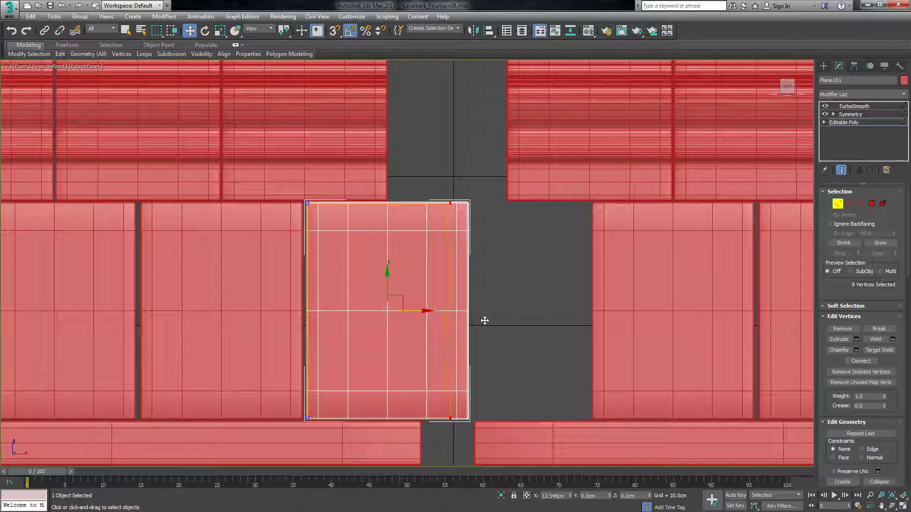
Examine the stretched panel against the central opening in close-up, angled overview and front views.
scroll(498, 419, "down", 4)
scroll(498, 419, "down", 2)
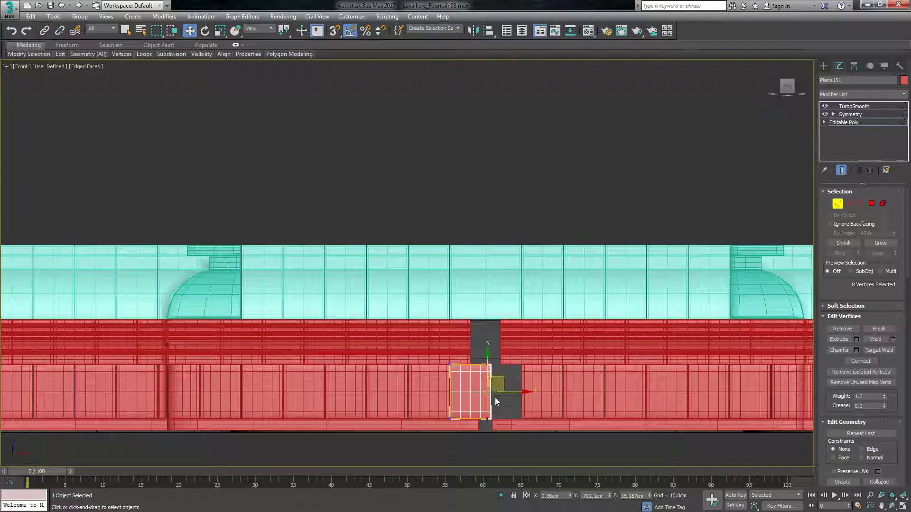
scroll(496, 407, "up", 6)
scroll(490, 333, "up", 5)
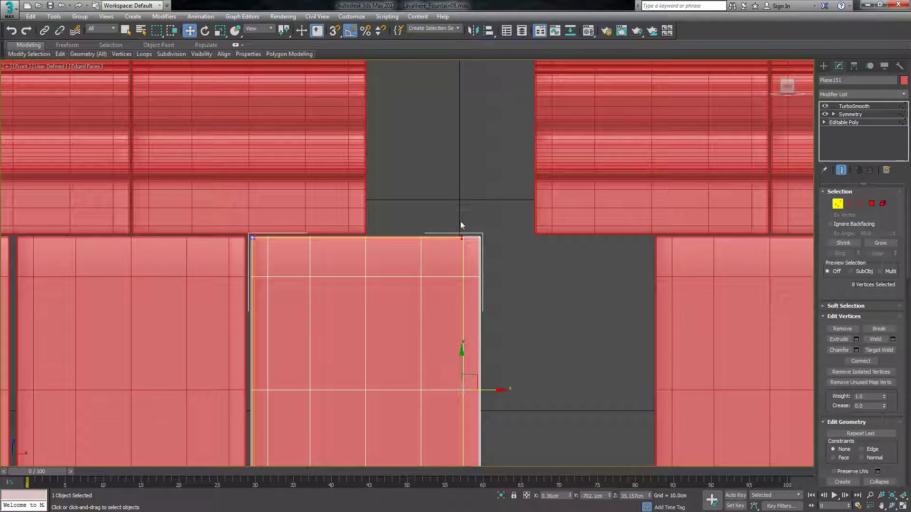
scroll(495, 353, "down", 7)
left_click_drag(786, 88, 792, 104)
scroll(563, 372, "down", 6)
scroll(531, 233, "down", 6)
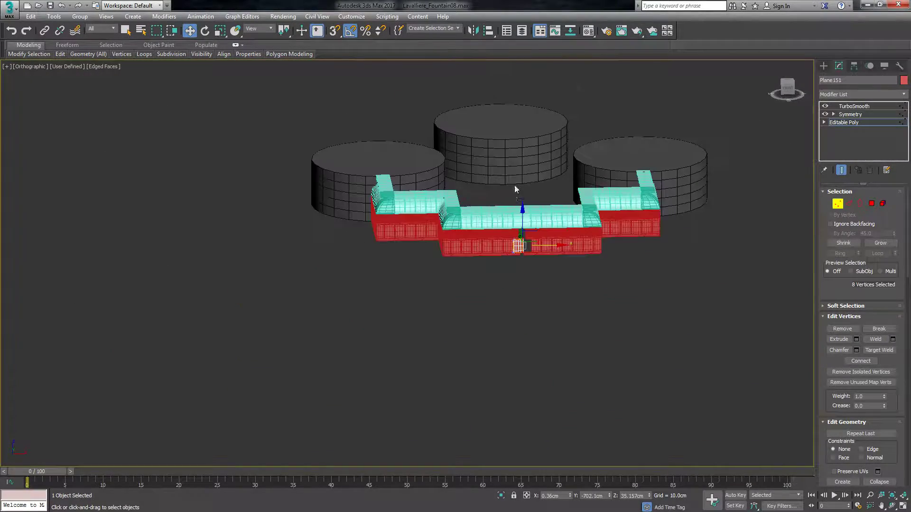
scroll(526, 194, "up", 5)
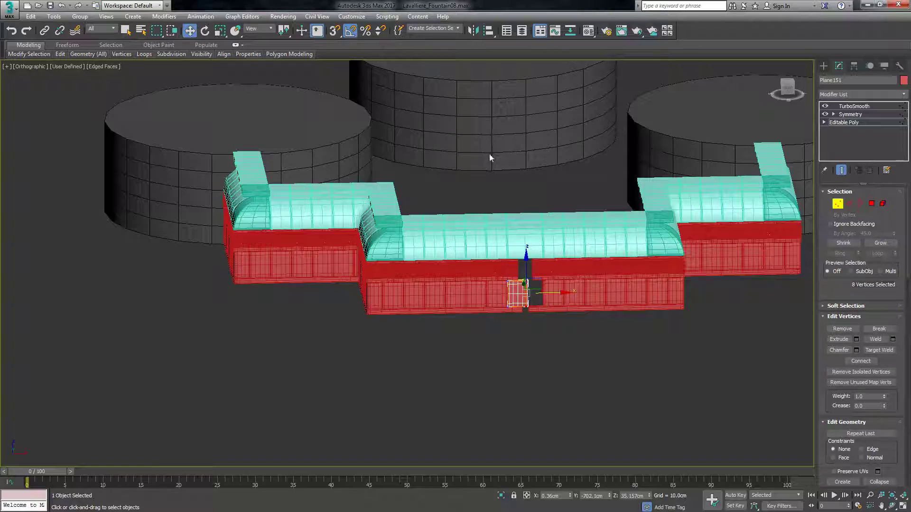
scroll(553, 286, "up", 7)
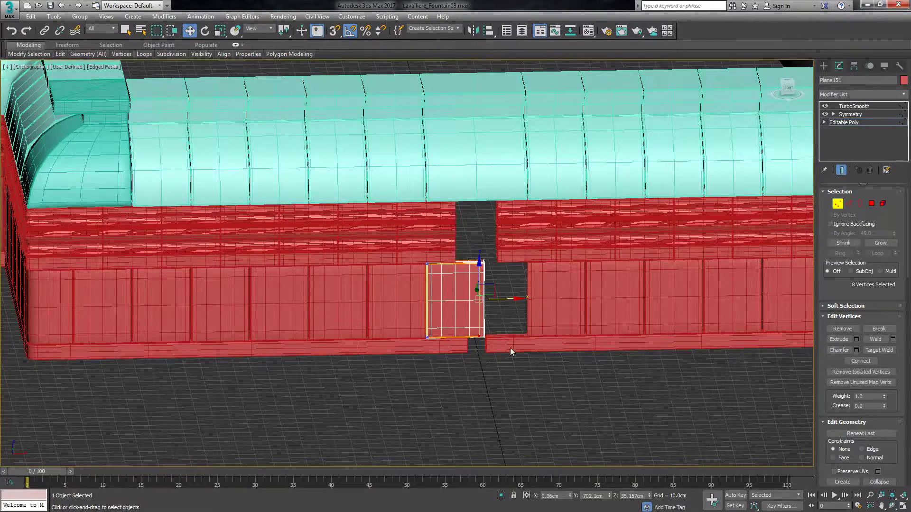
scroll(542, 326, "down", 10)
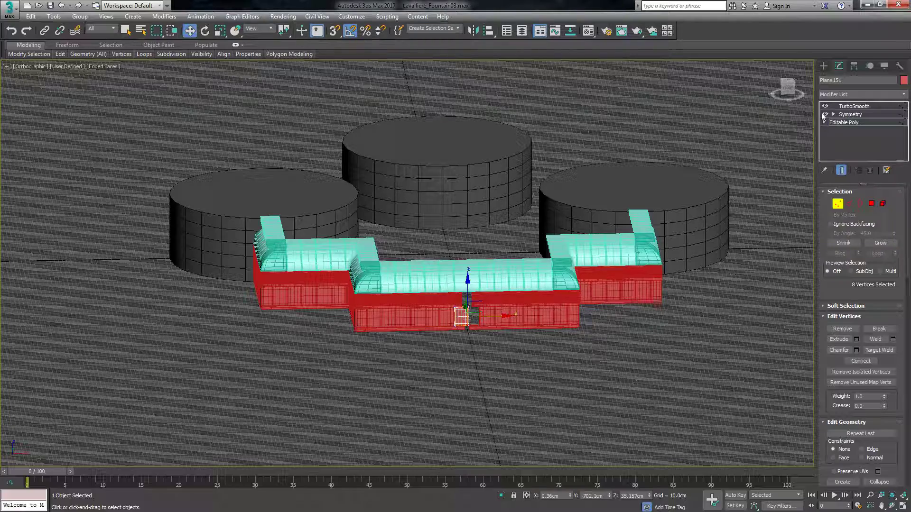
left_click(786, 89)
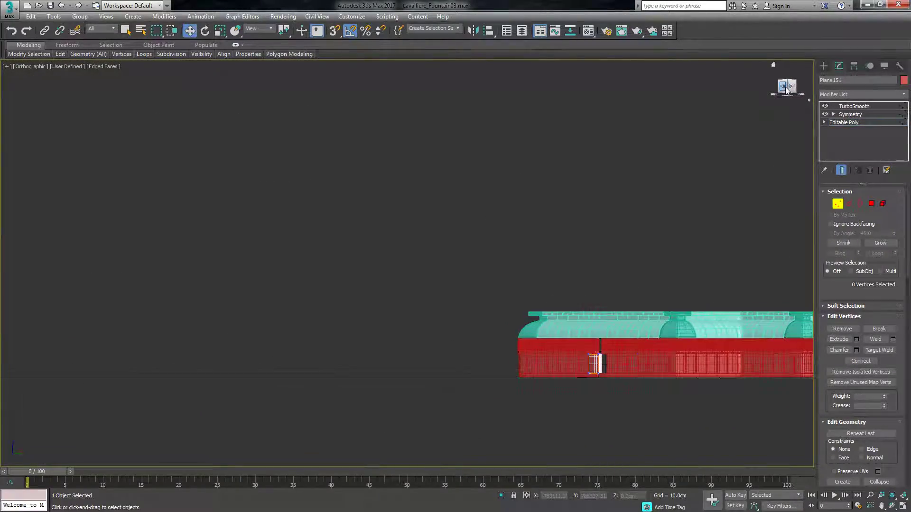
scroll(527, 374, "up", 7)
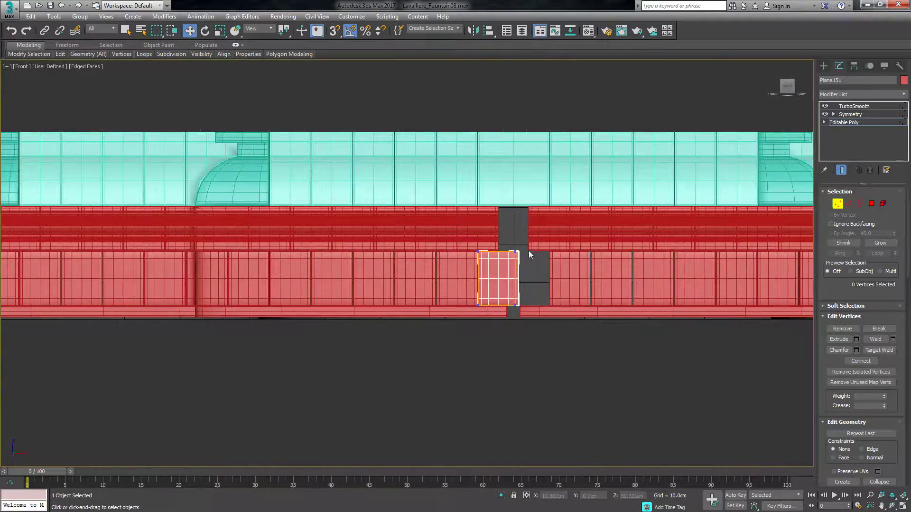
scroll(513, 242, "up", 8)
scroll(497, 282, "down", 8)
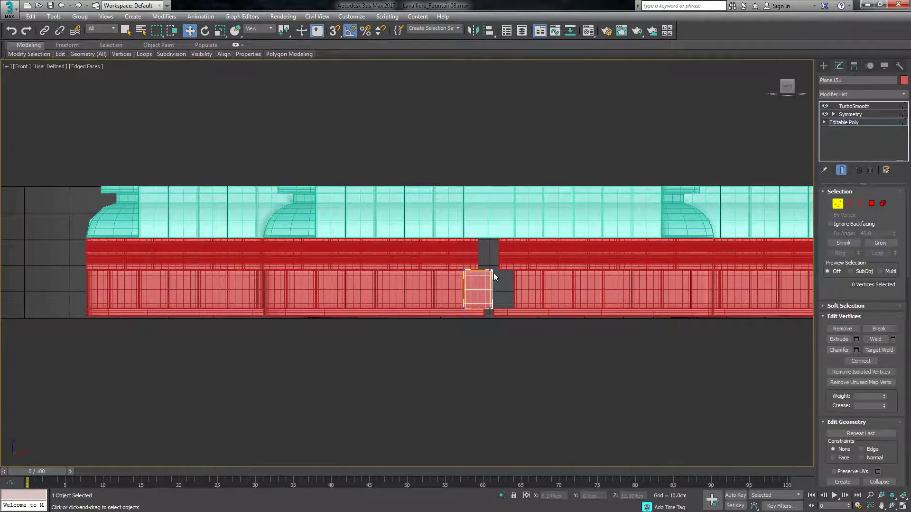
scroll(493, 283, "up", 12)
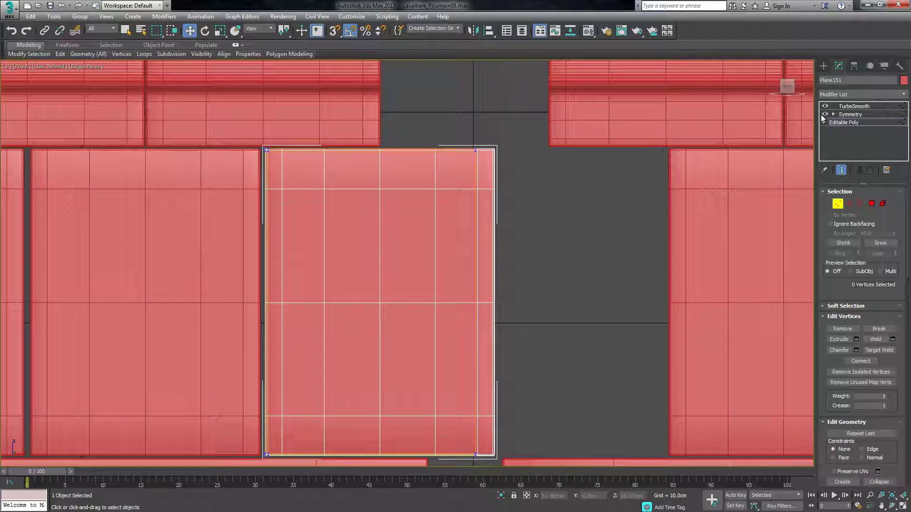
Shift the panel's Symmetry mirror plane to the centre of the opening so the panel spans it, and deselect the panel.
left_click(849, 114)
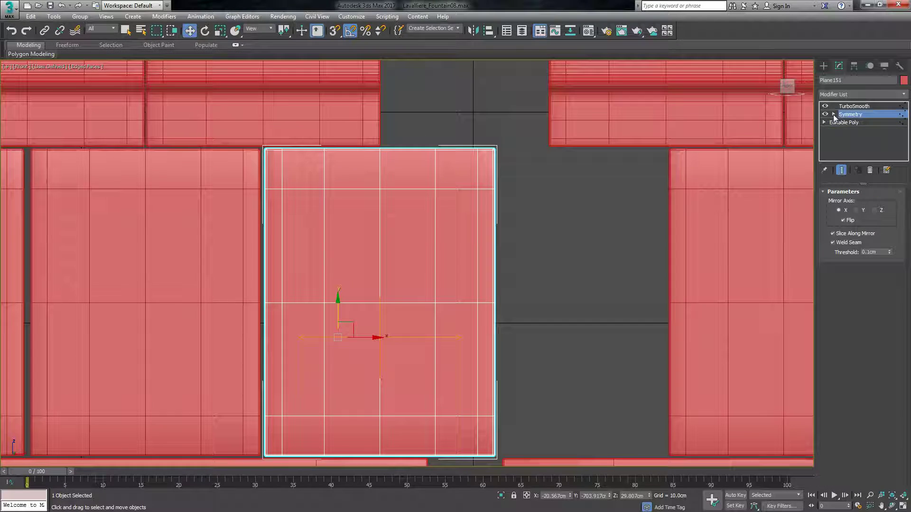
left_click(849, 122)
left_click_drag(430, 336, 504, 354)
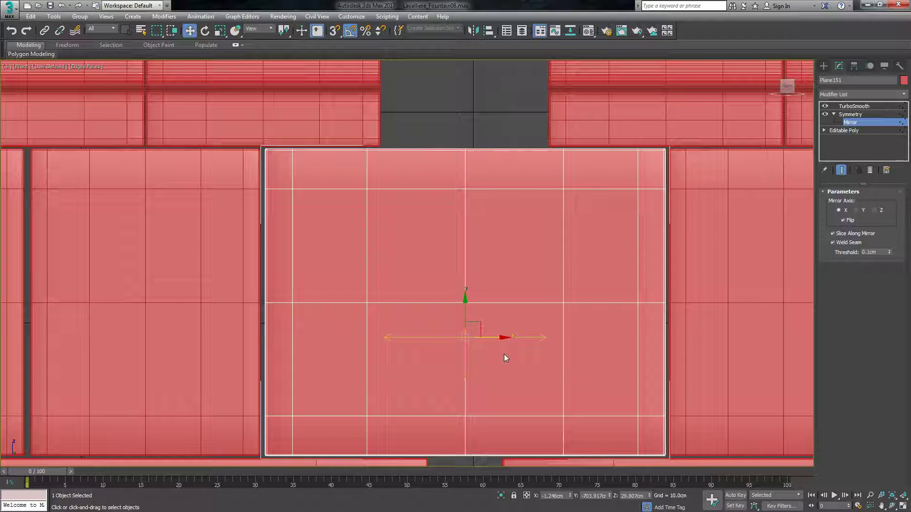
scroll(563, 313, "down", 5)
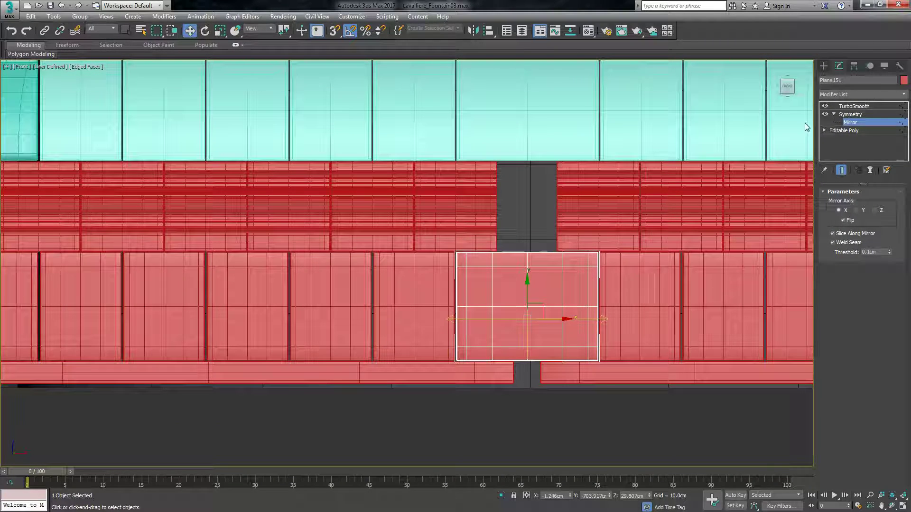
left_click(824, 66)
left_click(610, 409)
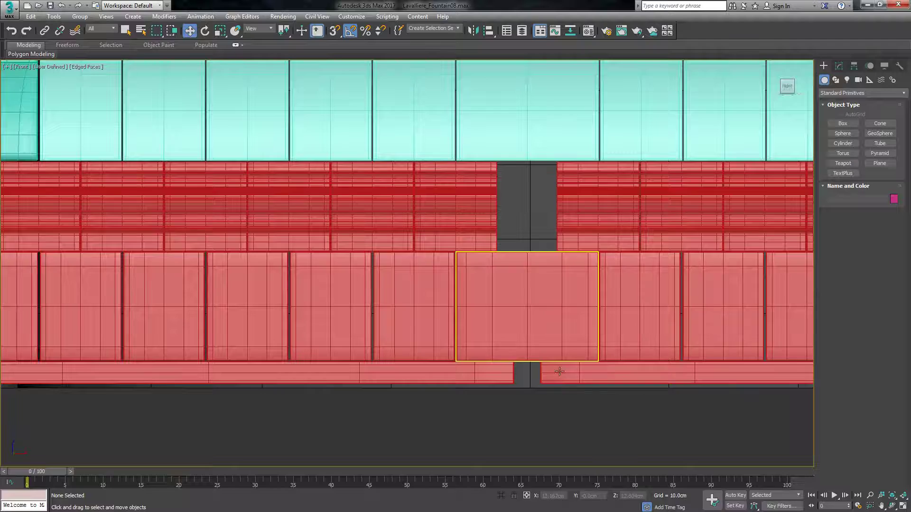
scroll(559, 371, "down", 5)
scroll(545, 336, "up", 3)
scroll(475, 263, "up", 3)
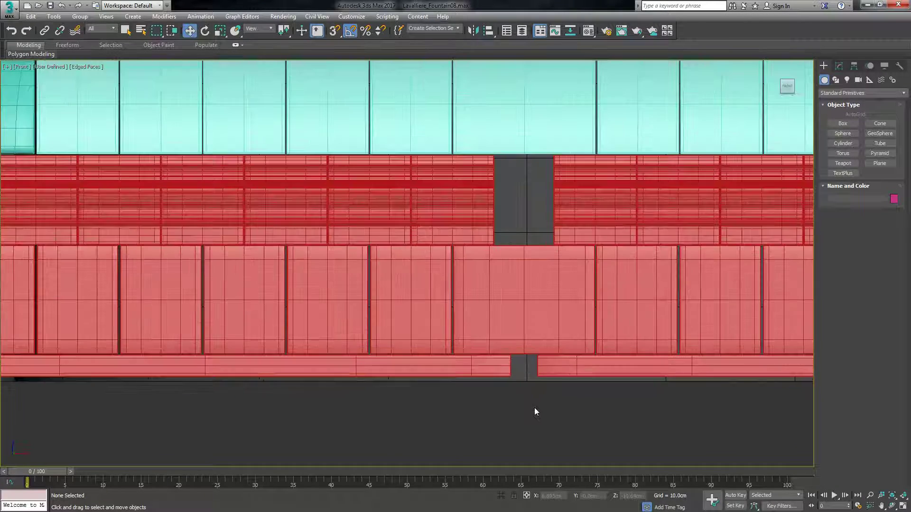
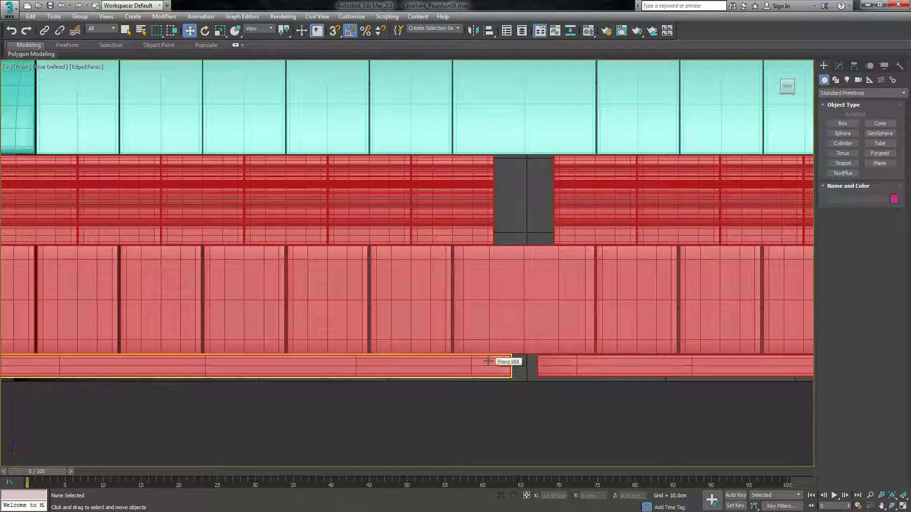
Clone the moulding segment bordering the central opening along X into the gap as a single independent Copy.
scroll(545, 394, "down", 8)
scroll(542, 384, "up", 5)
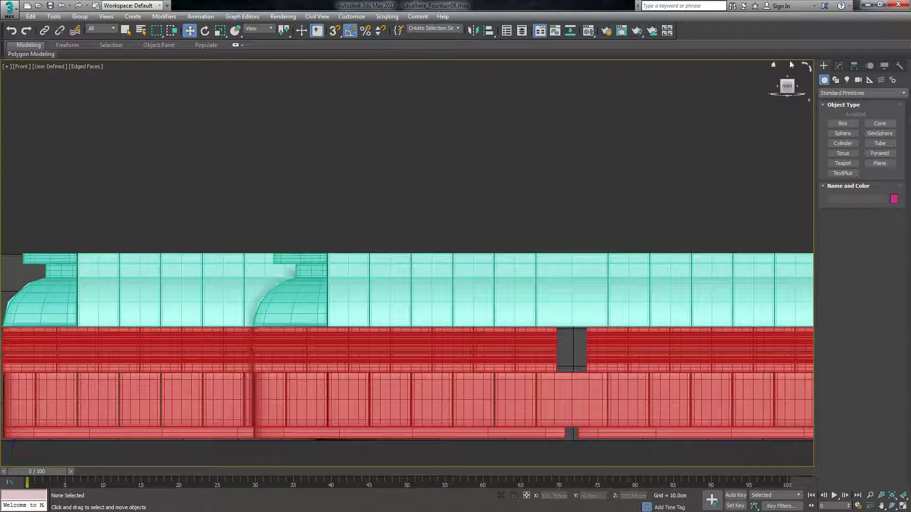
left_click_drag(789, 87, 788, 90)
scroll(491, 384, "down", 5)
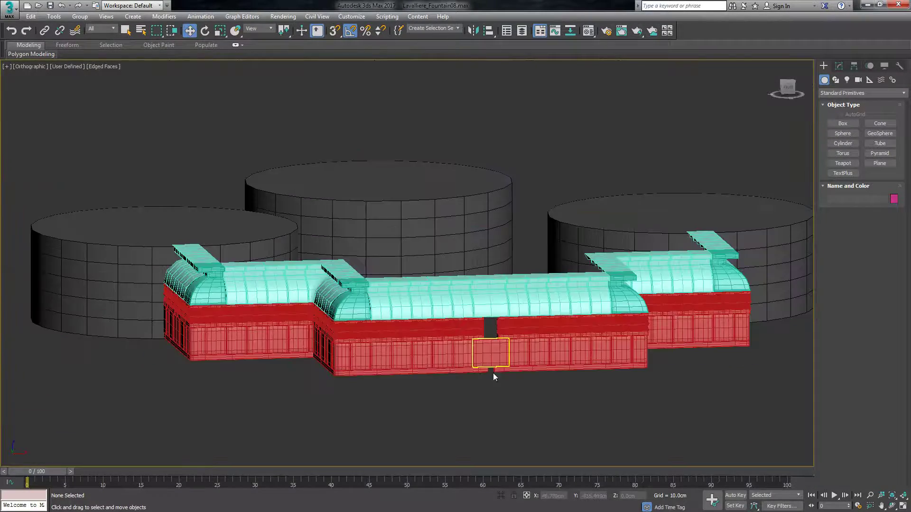
scroll(498, 327, "up", 10)
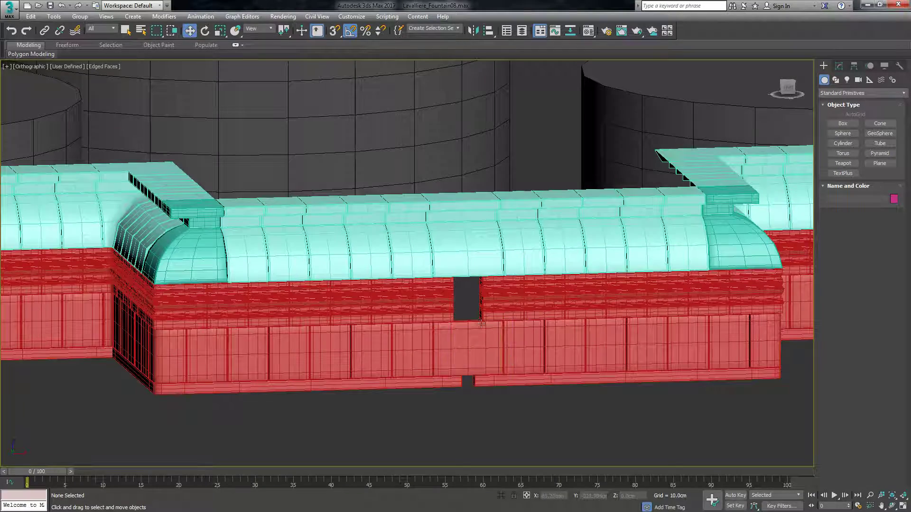
left_click(407, 302)
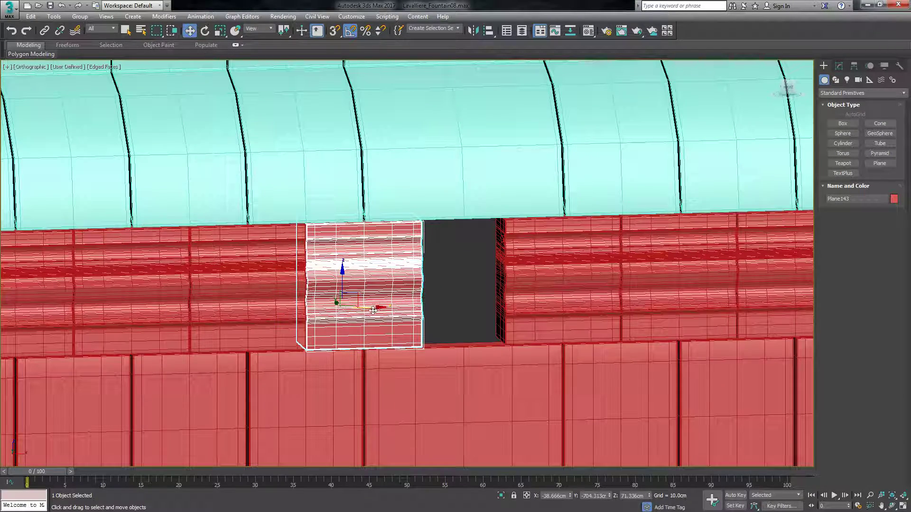
left_click_drag(370, 310, 468, 300, "shift")
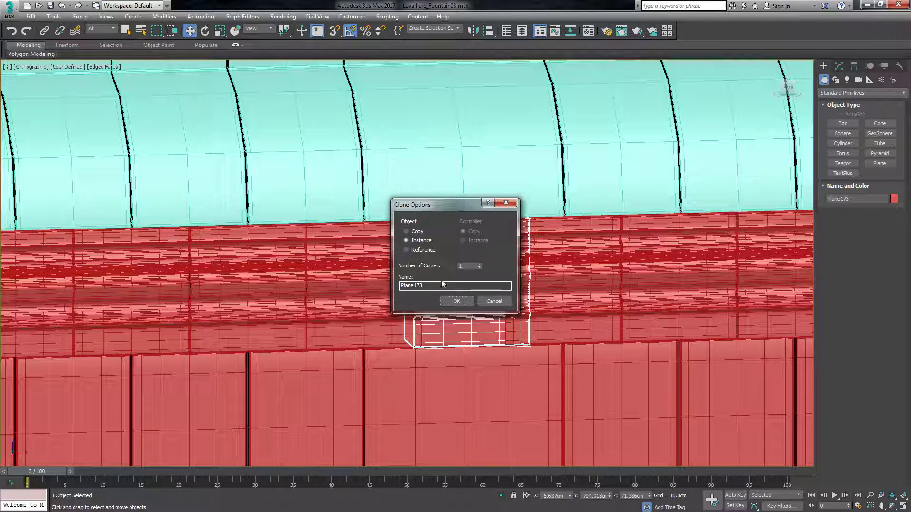
left_click(416, 232)
left_click(458, 300)
Shift the copied moulding's Symmetry mirror plane along X to narrow the piece toward the width of the opening.
left_click(842, 64)
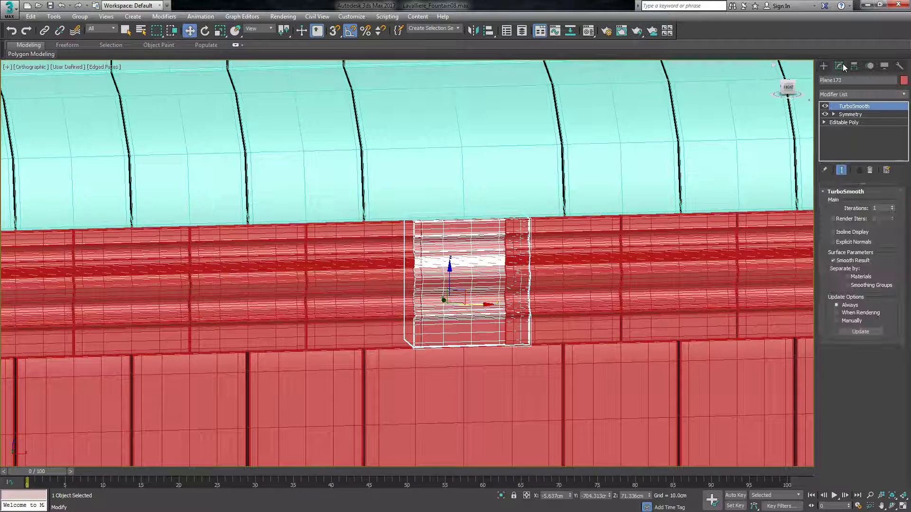
right_click(847, 109)
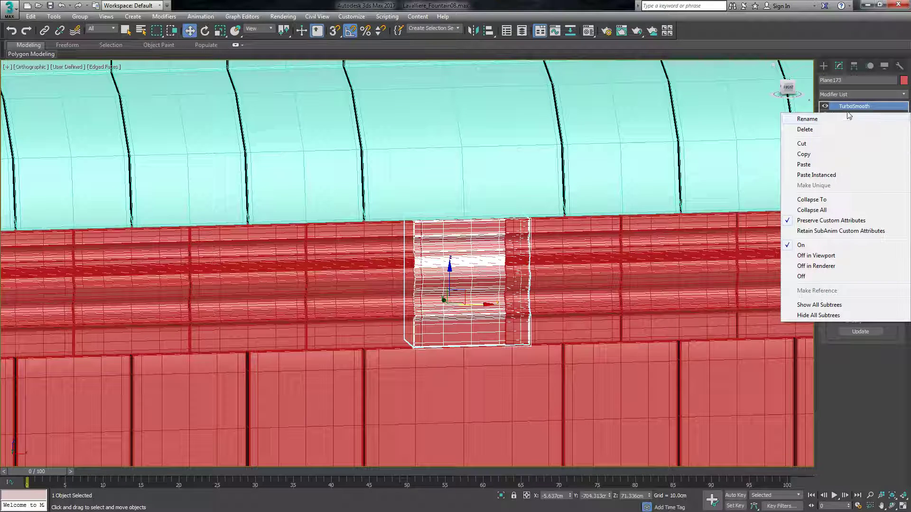
left_click(854, 106)
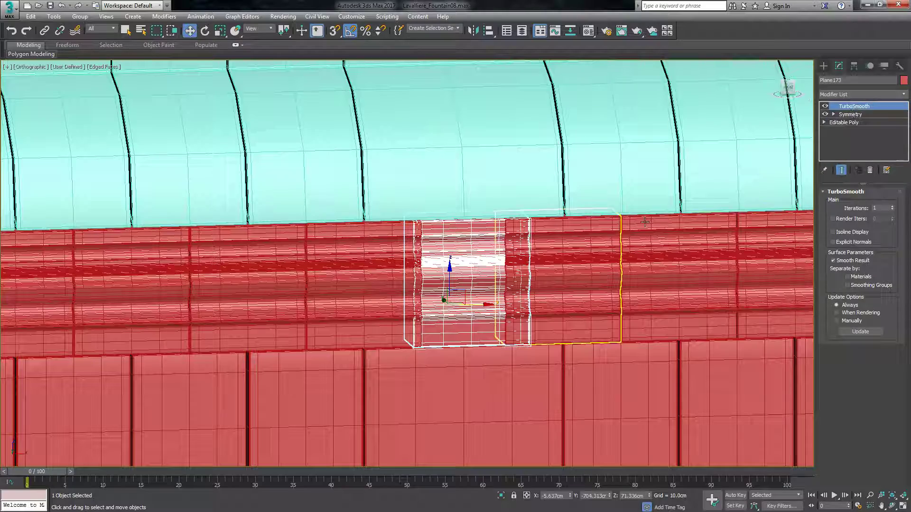
scroll(464, 285, "up", 3)
left_click(787, 89)
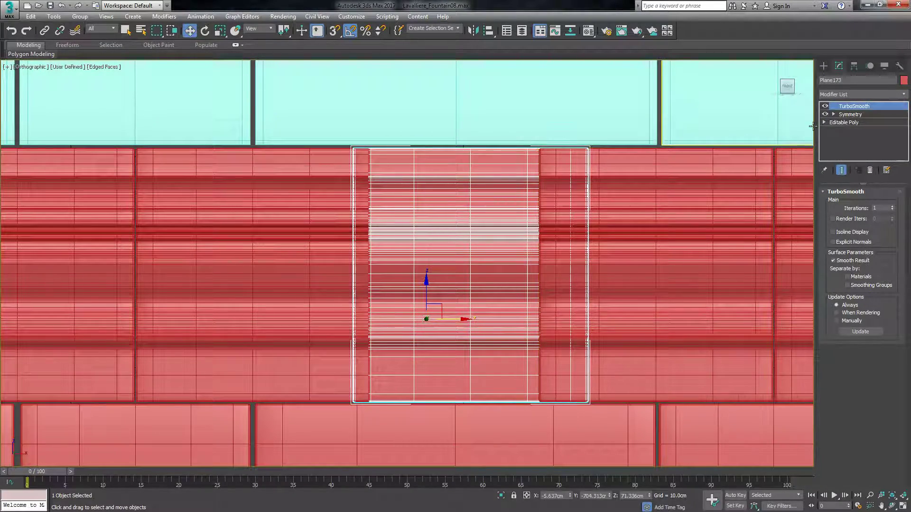
left_click(834, 114)
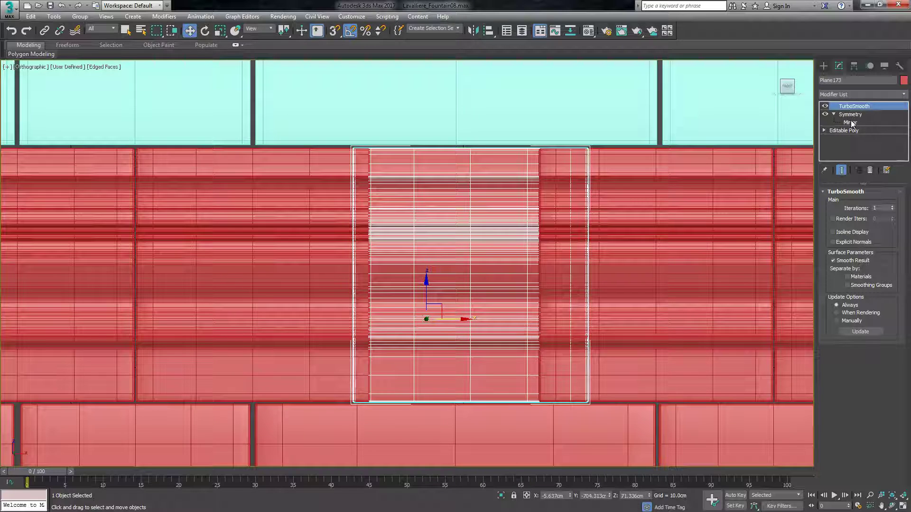
left_click(850, 122)
left_click_drag(492, 314, 467, 322)
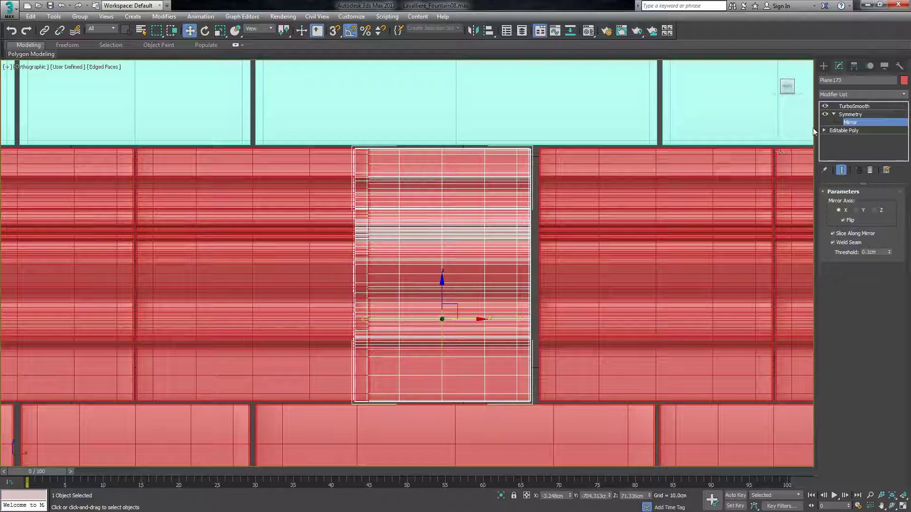
Move the moulding copy along X against the opening's edge, fine-tune its mirror plane to fill the gap, and deselect it.
left_click(843, 130)
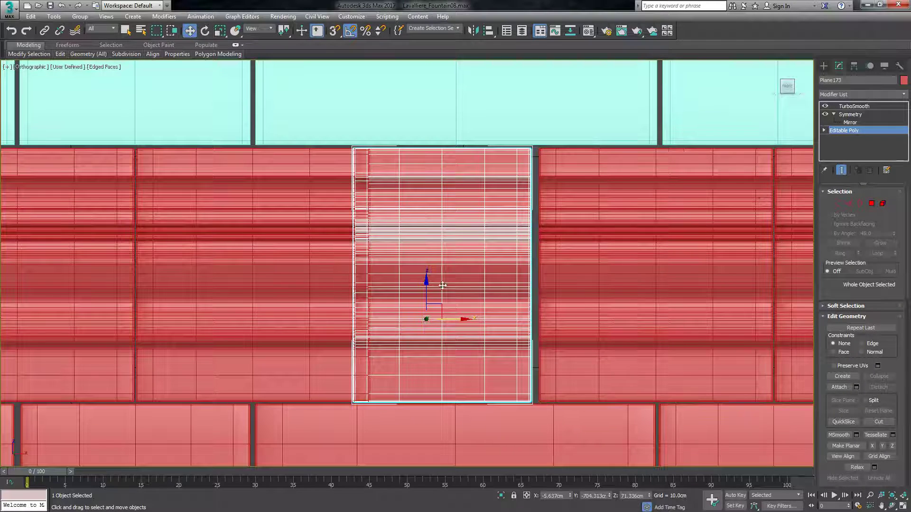
left_click_drag(446, 322, 466, 329)
left_click(850, 123)
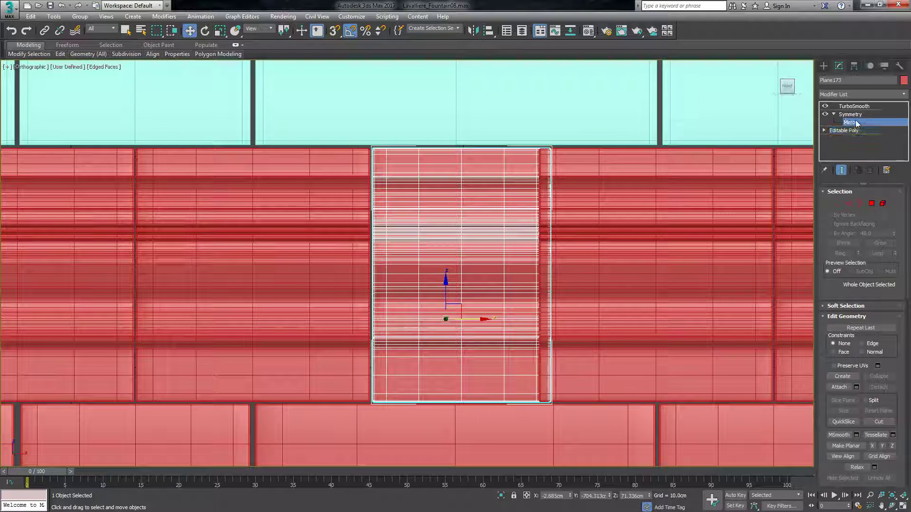
left_click_drag(490, 322, 483, 321)
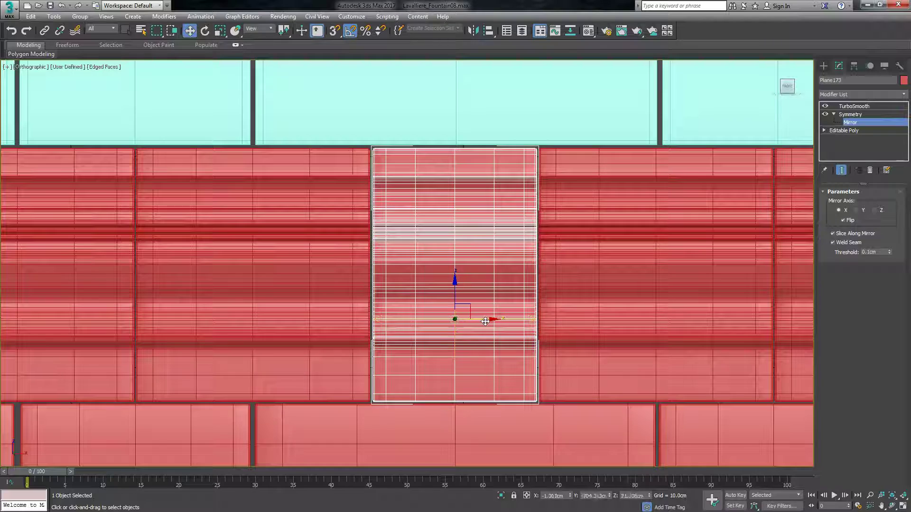
scroll(512, 353, "down", 5)
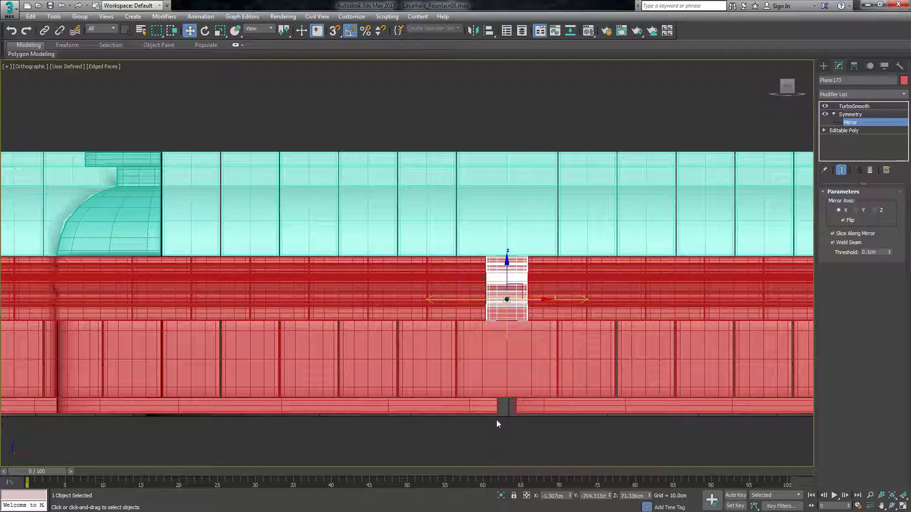
left_click(824, 66)
left_click(641, 435)
Examine the front wall in an angled overview and from behind, down to the base strips protruding at the inner corners.
scroll(553, 336, "down", 3)
scroll(562, 338, "down", 1)
scroll(536, 361, "up", 2)
scroll(538, 381, "down", 2)
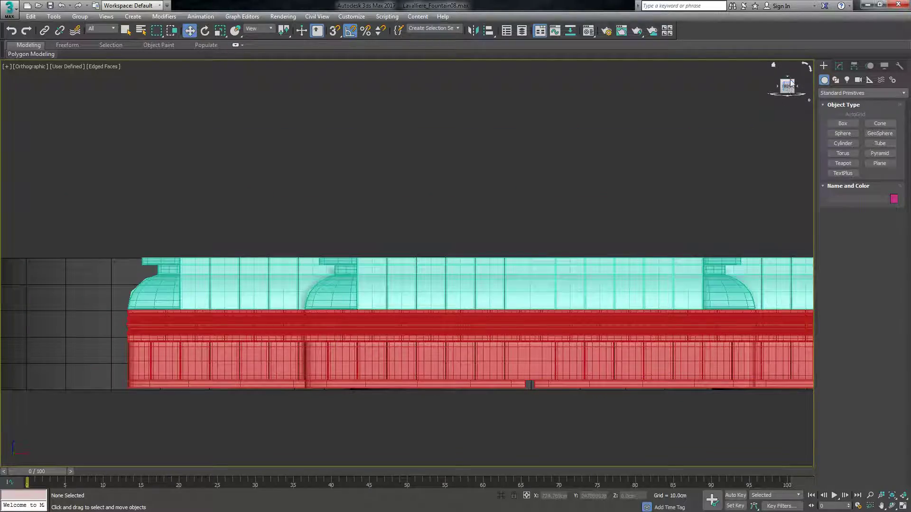
left_click_drag(787, 84, 802, 99)
scroll(516, 347, "down", 4)
scroll(445, 344, "up", 4)
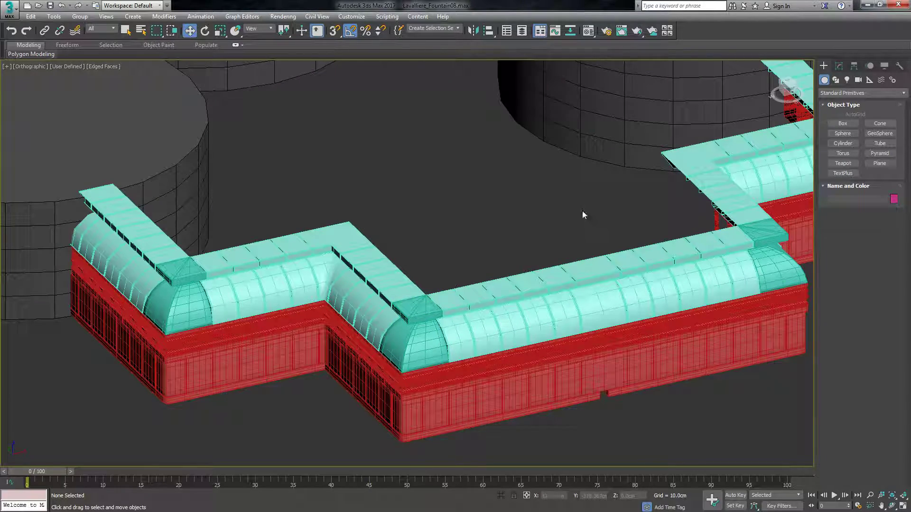
left_click_drag(791, 88, 772, 67)
scroll(580, 157, "down", 4)
scroll(733, 268, "up", 8)
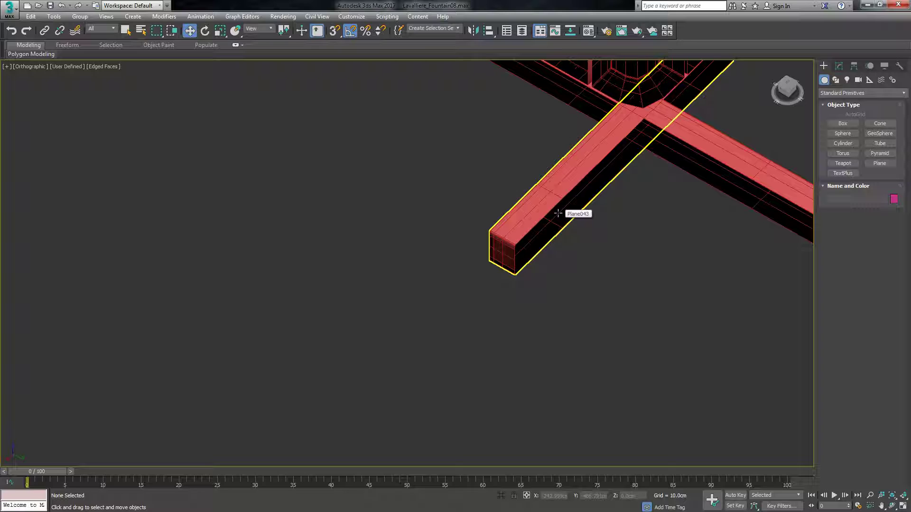
Inspect the modifier stack of a protruding base strip and compare the overhanging strip ends at the other inner corner.
left_click(523, 213)
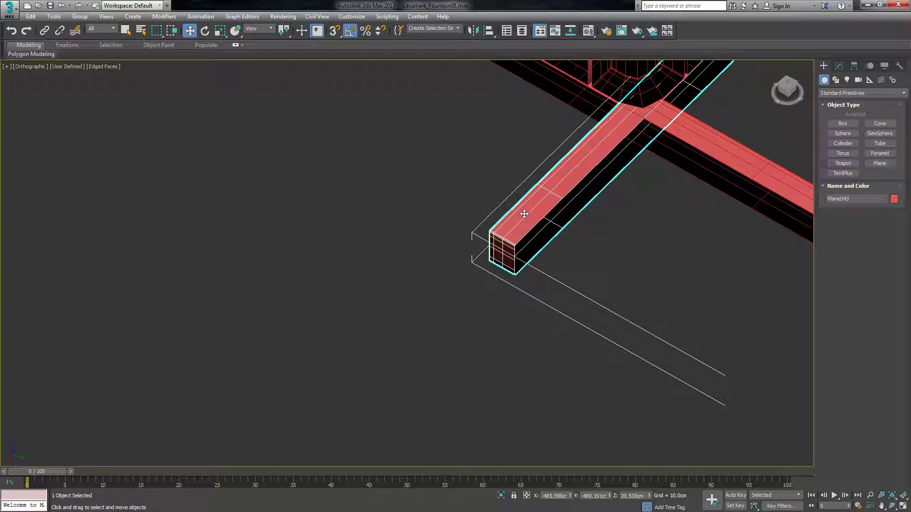
left_click(838, 65)
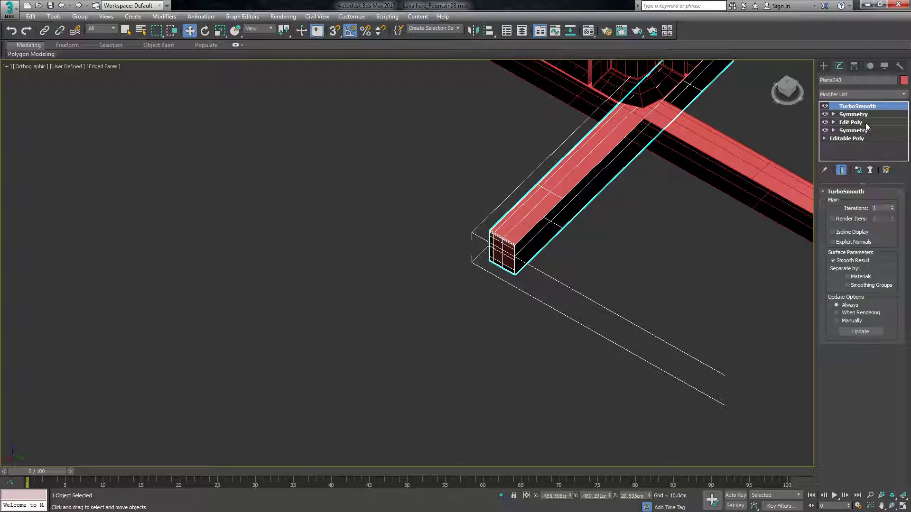
scroll(563, 309, "down", 10)
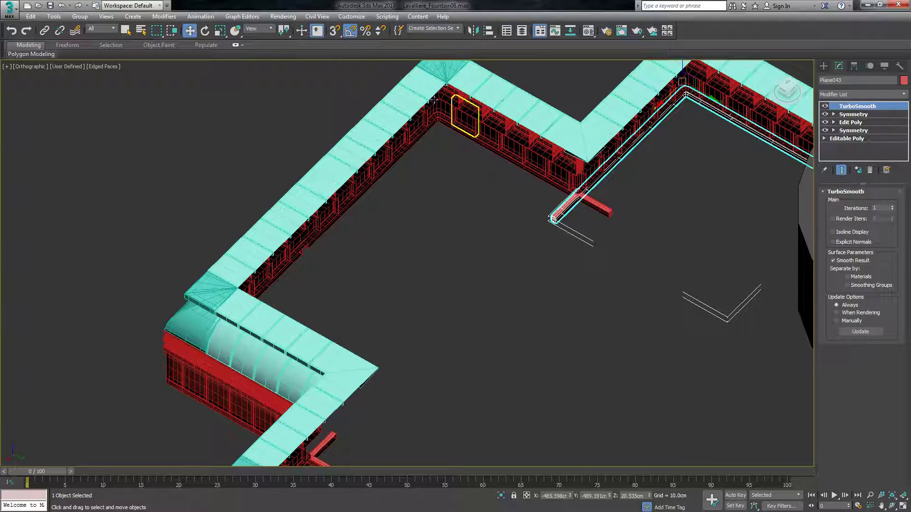
left_click(444, 228)
left_click(571, 202)
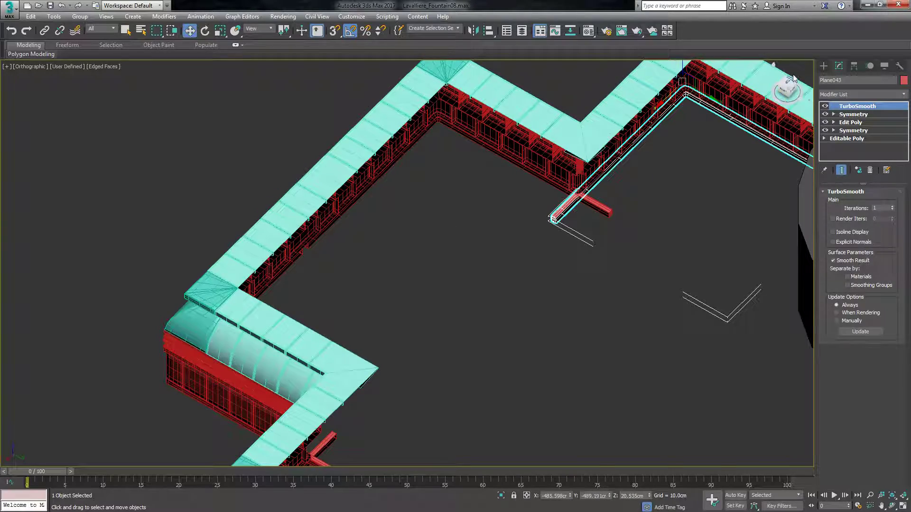
left_click_drag(788, 84, 731, 80)
scroll(603, 307, "down", 5)
scroll(461, 308, "up", 10)
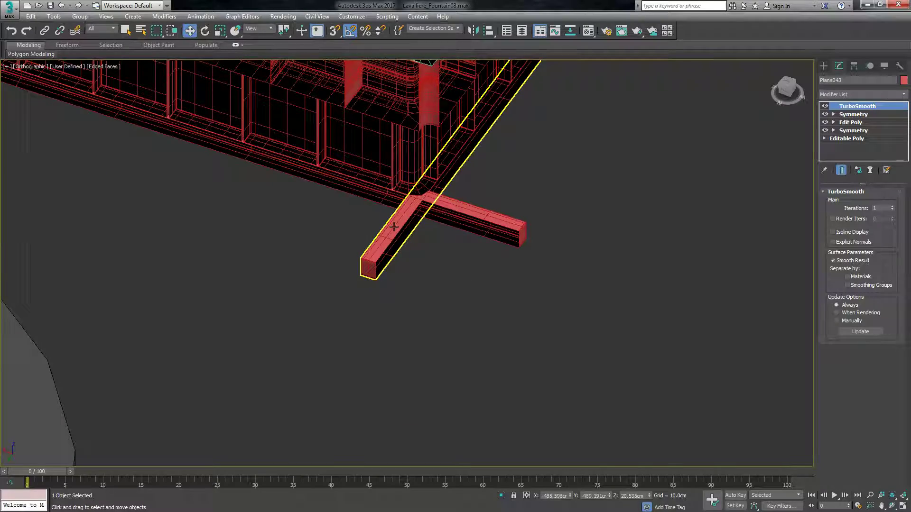
scroll(394, 228, "down", 8)
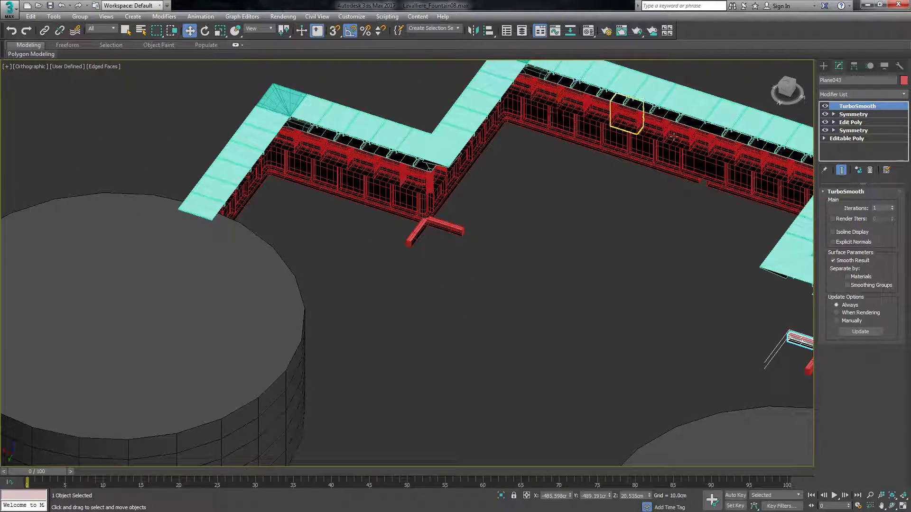
scroll(423, 239, "up", 10)
left_click(463, 209)
scroll(472, 211, "down", 5)
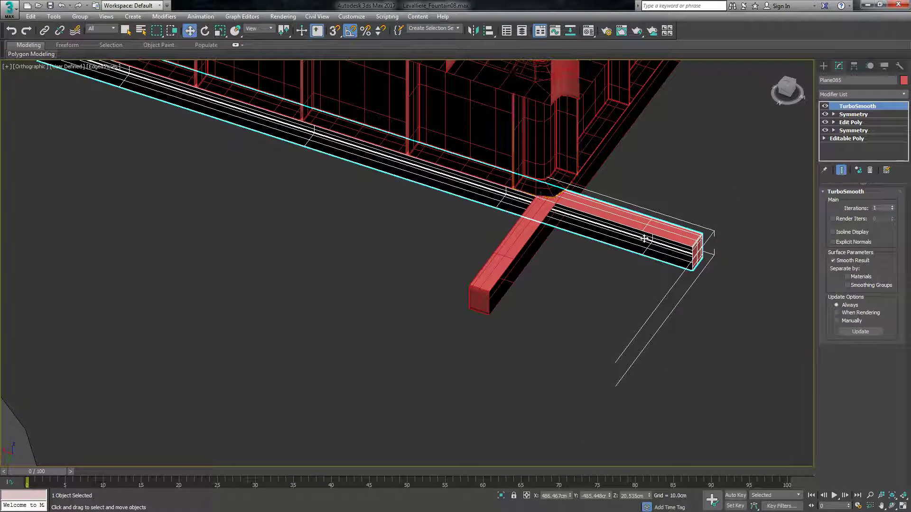
left_click(850, 122)
left_click(838, 268)
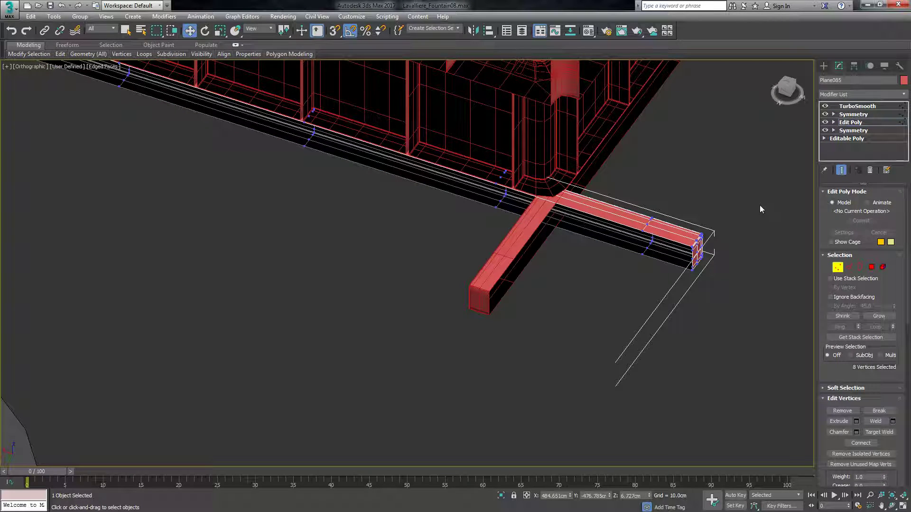
left_click_drag(690, 294, 773, 198)
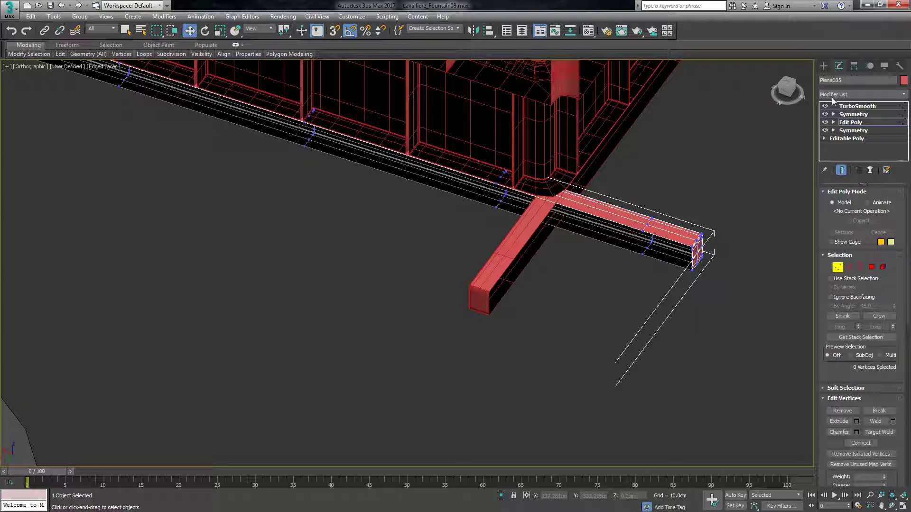
left_click(845, 122)
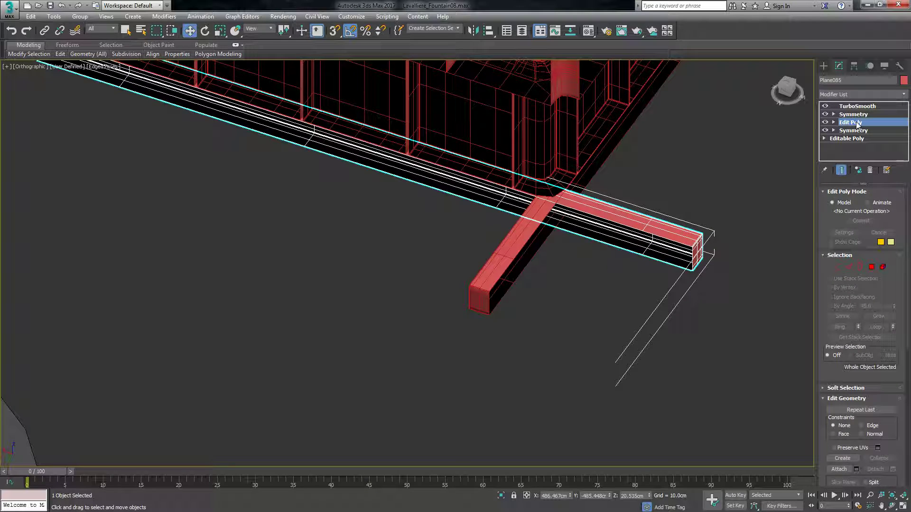
left_click(782, 162)
Delete the TurboSmooth modifier from the base strip that runs past the inner corner along the front wall, and deselect it.
left_click(680, 232)
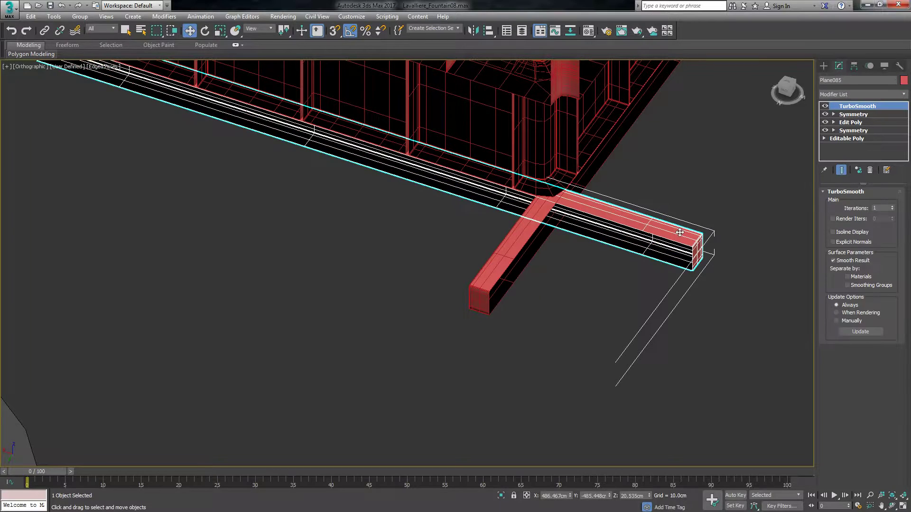
right_click(847, 107)
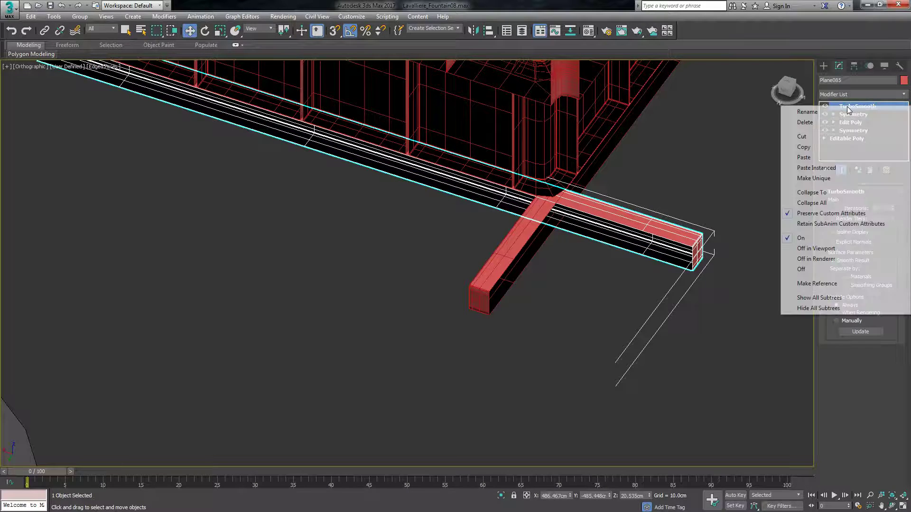
left_click(821, 122)
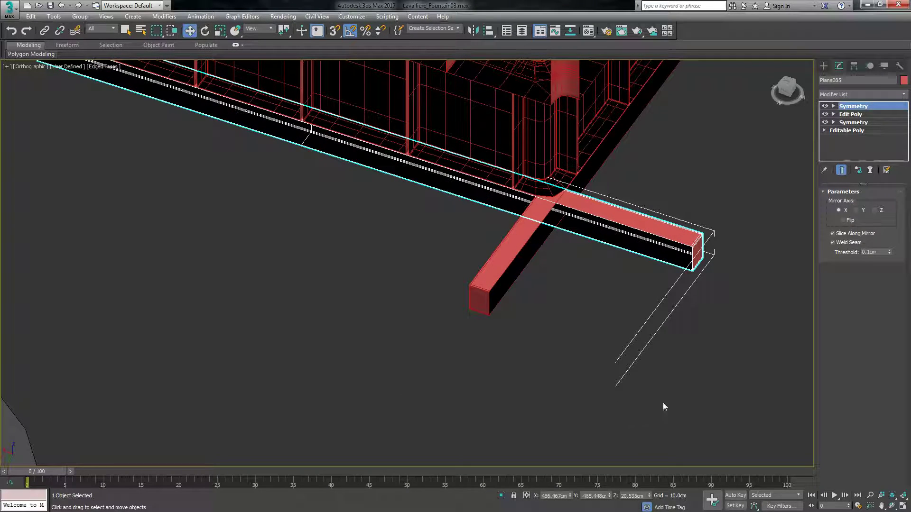
left_click(663, 403)
scroll(511, 360, "down", 11)
scroll(662, 350, "up", 4)
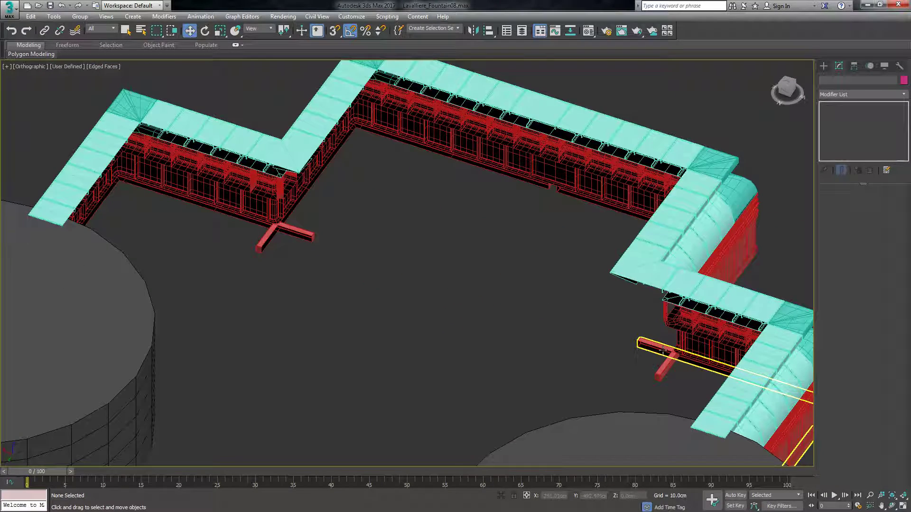
Convert the front wall's protruding base strip to an Editable Poly and enter its vertex sub-object level.
scroll(280, 253, "up", 5)
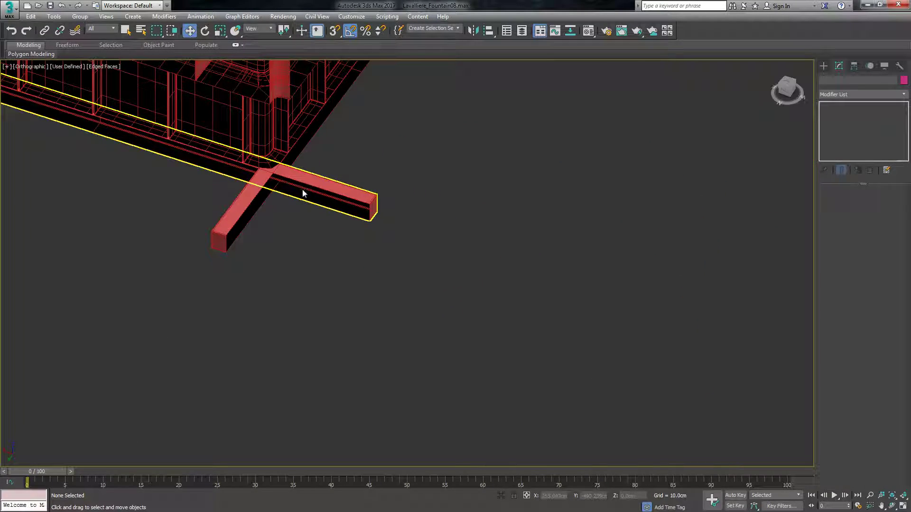
right_click(303, 190)
left_click(434, 232)
left_click(336, 203)
right_click(338, 191)
mouse_move(370, 291)
left_click(325, 298)
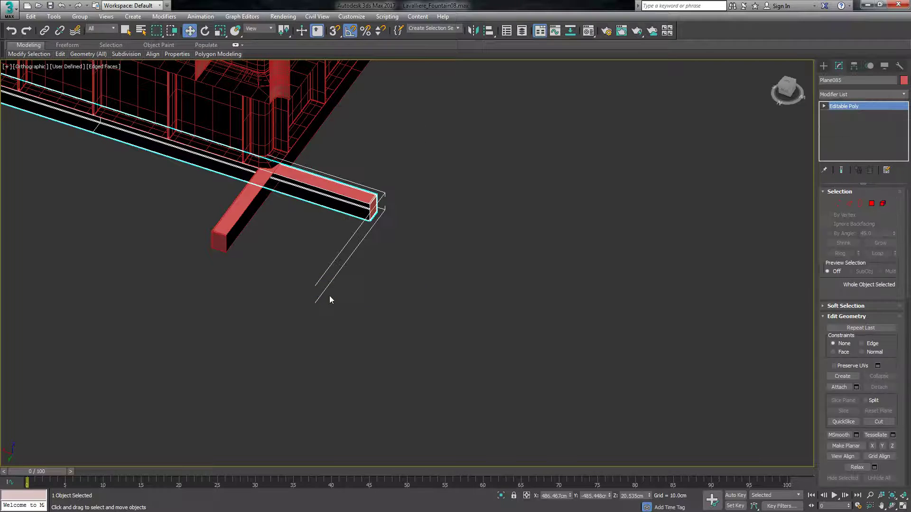
left_click(839, 204)
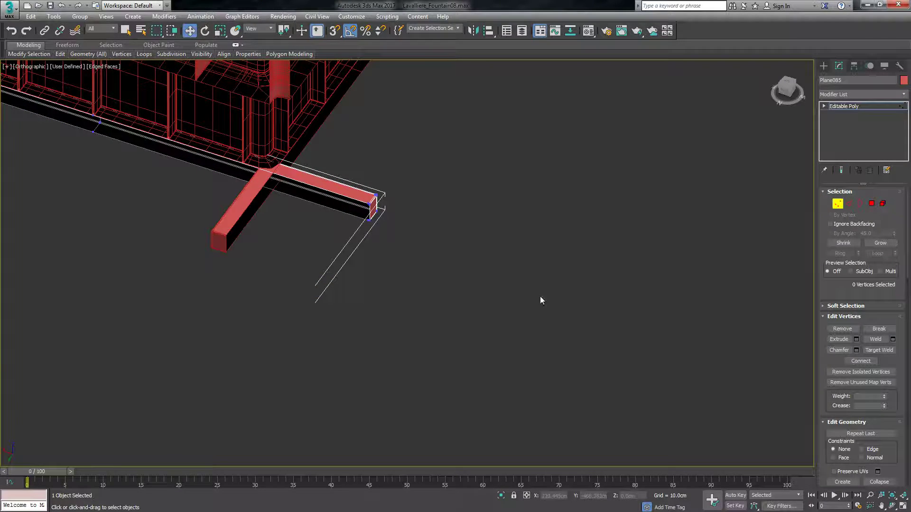
Move the protruding base strip's end vertices back along X to the wall's inner corner, at X about 264.7 cm.
scroll(261, 167, "up", 4)
left_click_drag(501, 331, 500, 331)
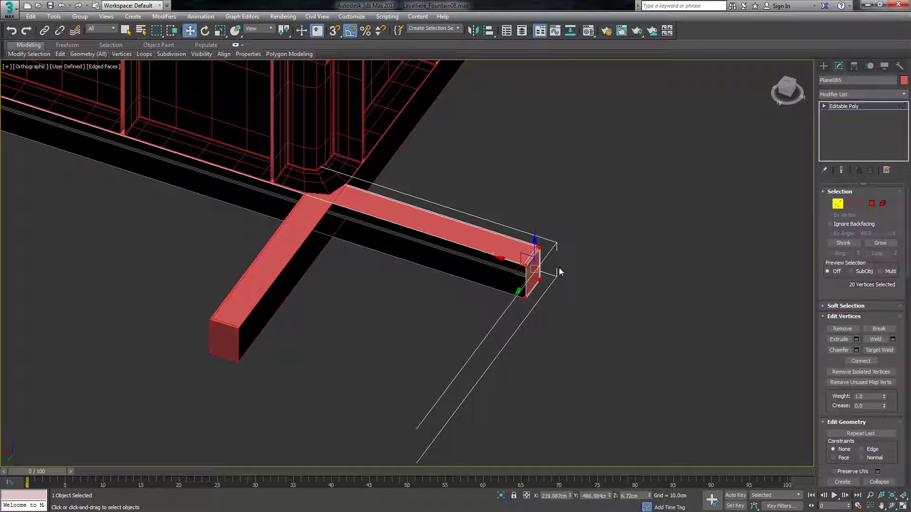
left_click_drag(508, 262, 317, 228)
scroll(339, 311, "down", 8)
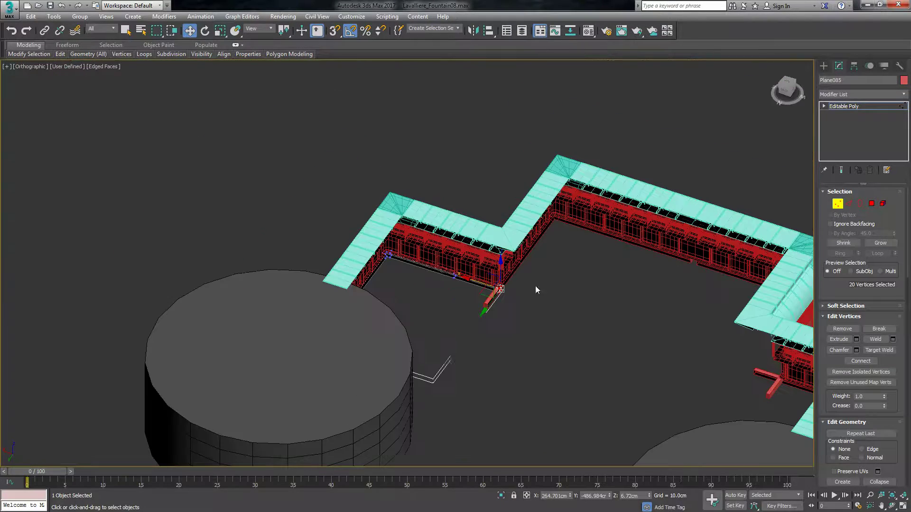
scroll(517, 226, "up", 2)
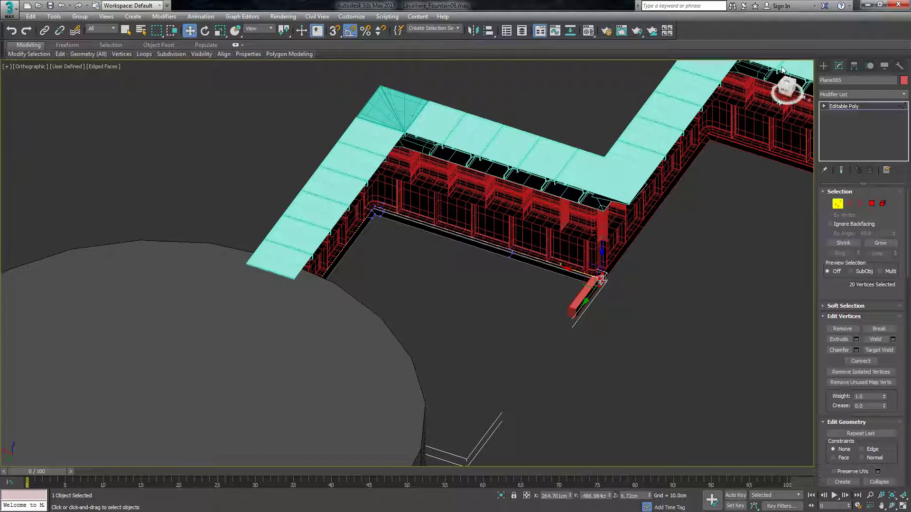
Exit vertex editing and delete the three large cylinders standing around the fountain wall.
left_click(824, 66)
left_click(362, 394)
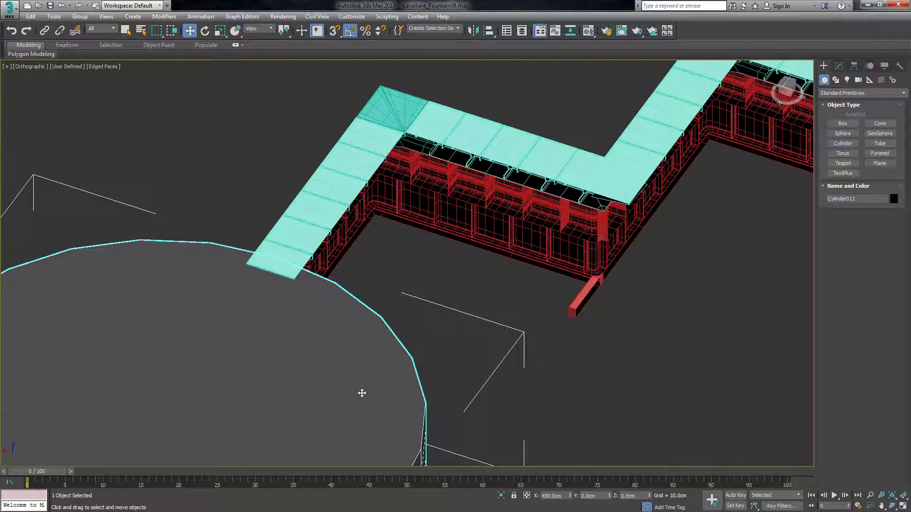
scroll(425, 231, "down", 5)
scroll(380, 348, "up", 3)
key("Delete")
scroll(336, 250, "down", 5)
scroll(337, 247, "down", 2)
left_click(359, 328)
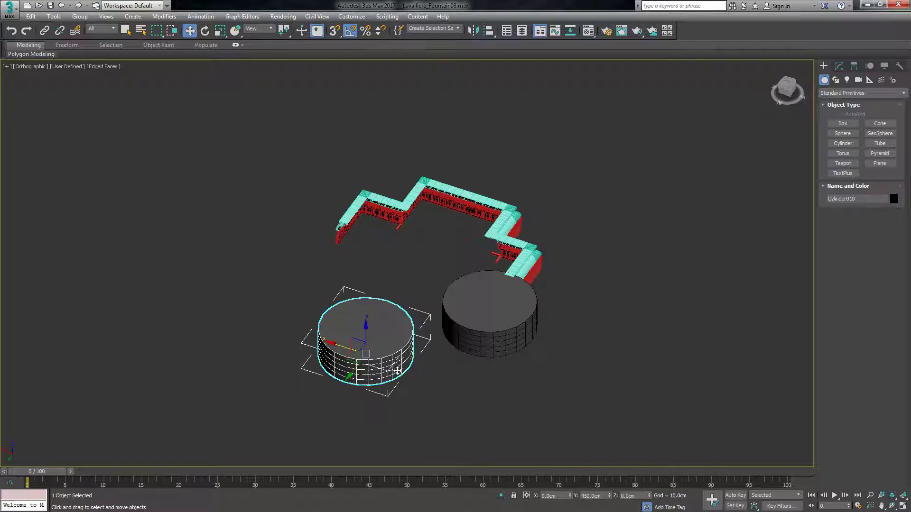
key("Delete")
left_click(477, 326)
key("Delete")
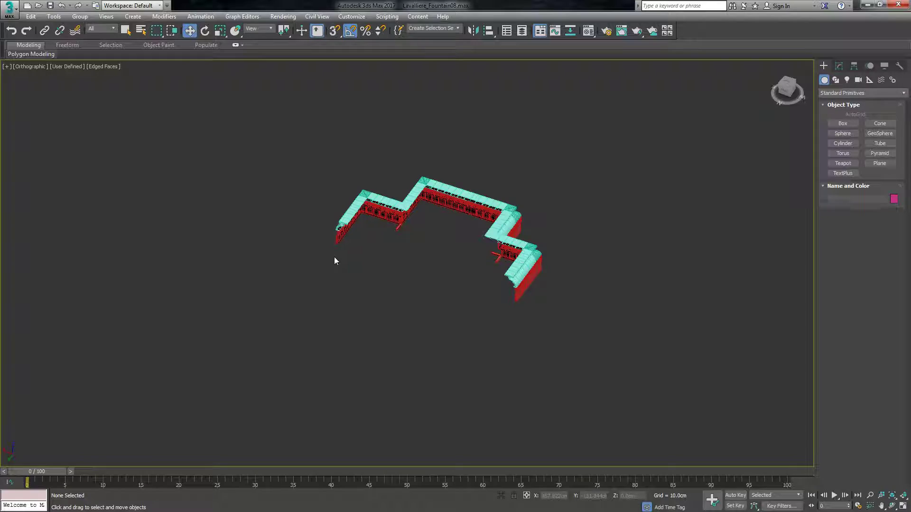
Move the end vertices of the edited base strip's other end until they sit flush with the wall's free end.
scroll(334, 261, "up", 10)
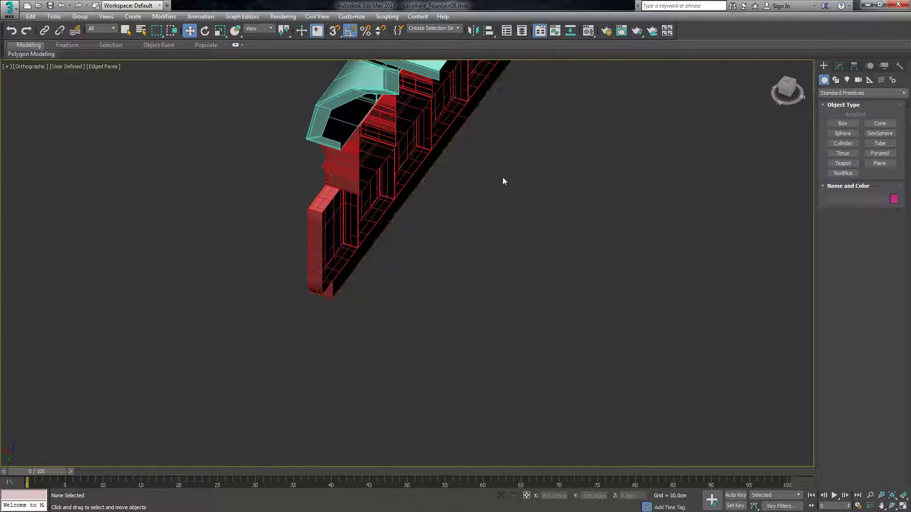
middle_click_drag(418, 215, 650, 160)
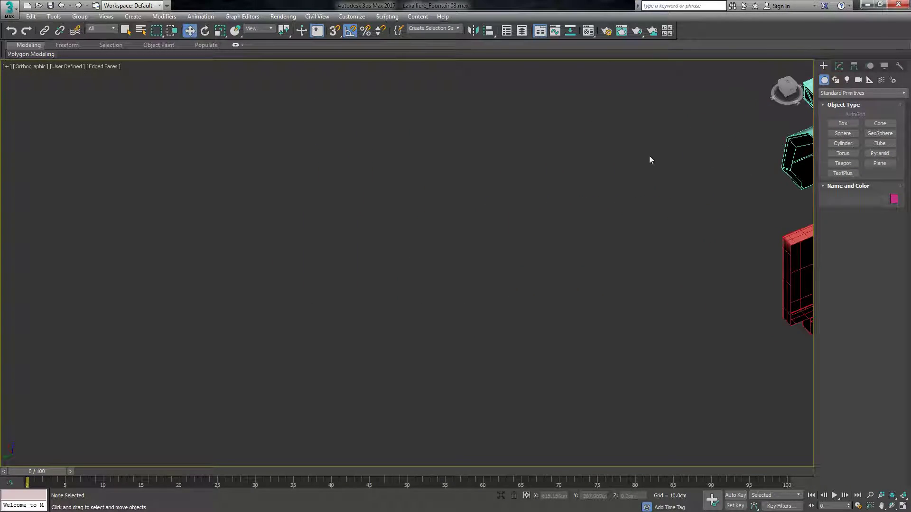
scroll(335, 254, "down", 5)
scroll(508, 256, "up", 5)
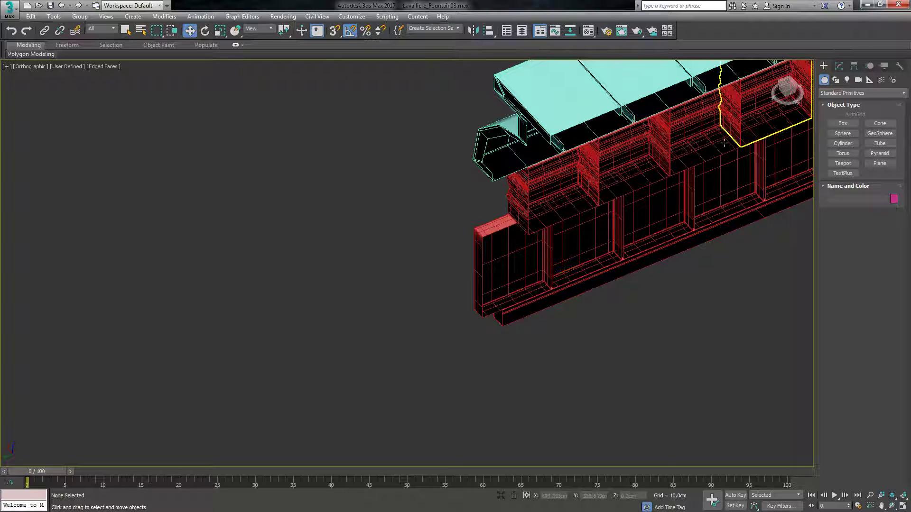
left_click(839, 66)
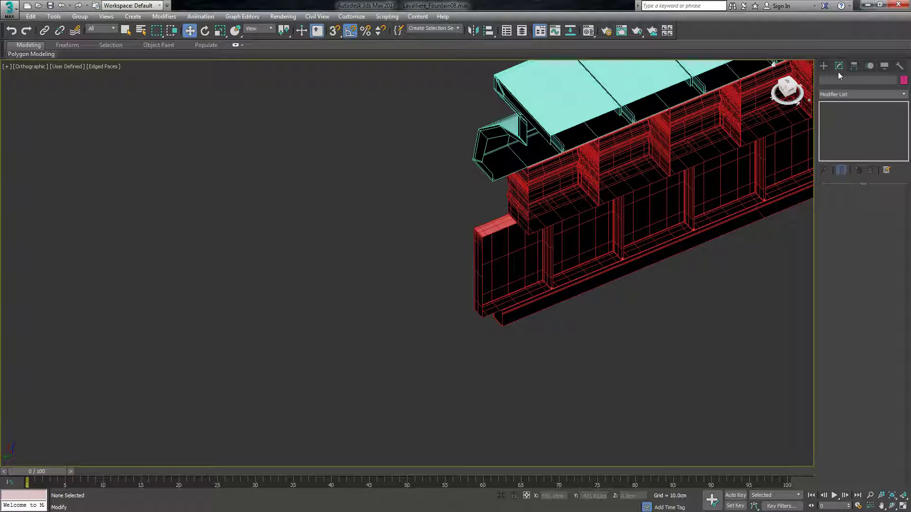
left_click(511, 308)
key("1")
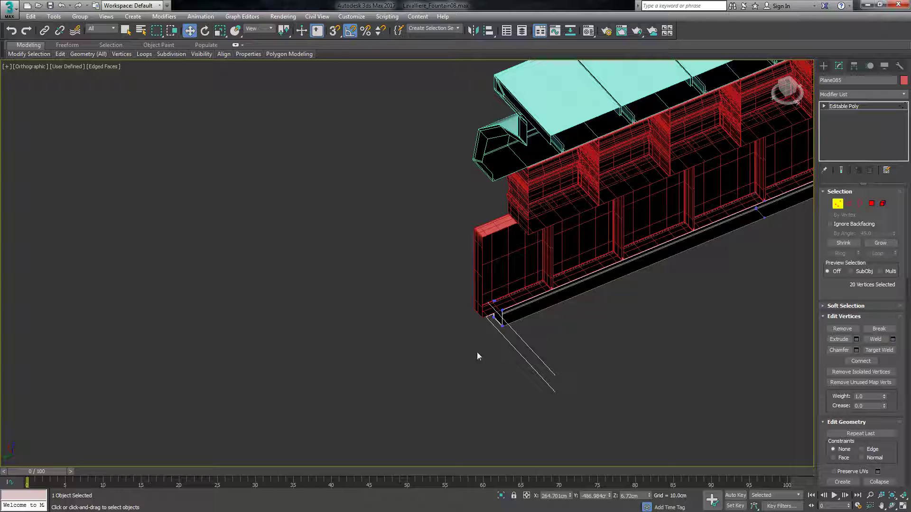
scroll(484, 300, "up", 2)
scroll(441, 314, "up", 2)
left_click_drag(514, 293, 429, 321)
left_click(368, 355)
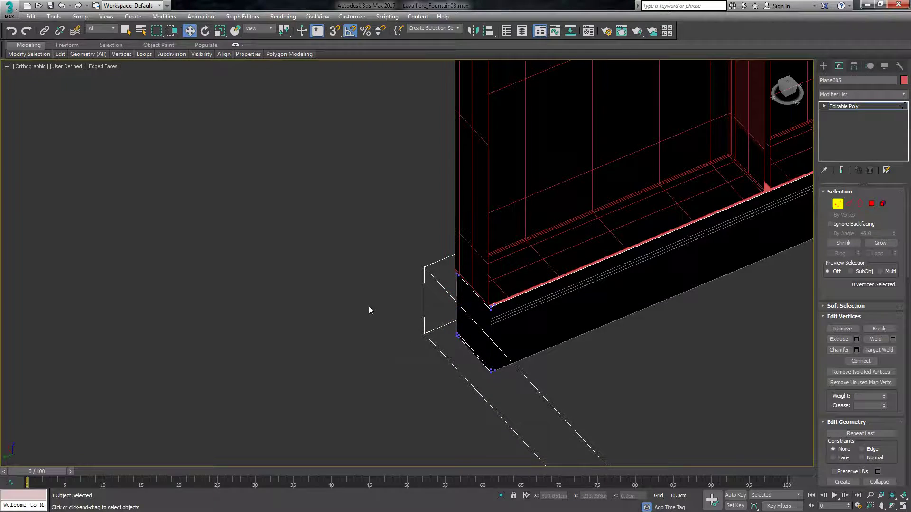
Convert the other base strip that still protrudes past the inner corner to an Editable Poly.
scroll(368, 355, "down", 3)
scroll(343, 238, "down", 3)
left_click_drag(787, 90, 800, 86)
left_click(824, 66)
scroll(607, 215, "up", 5)
left_click(498, 249)
right_click(516, 321)
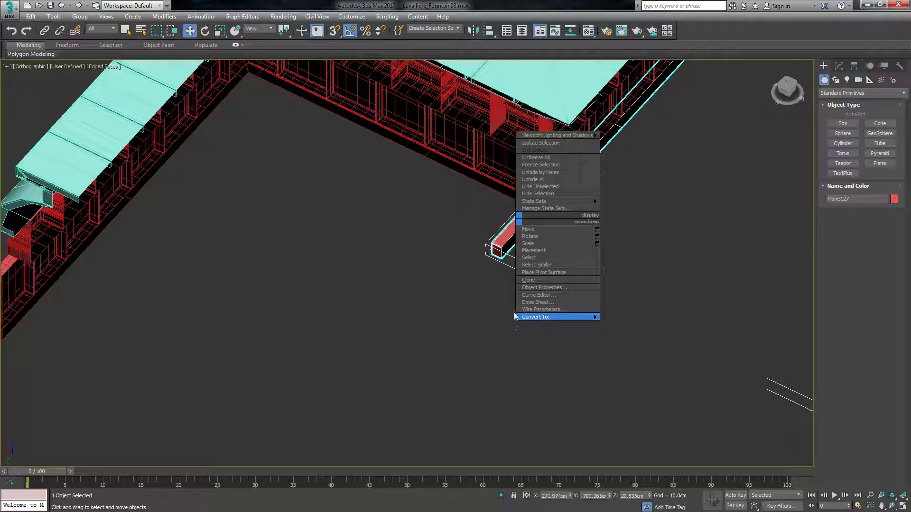
left_click(511, 324)
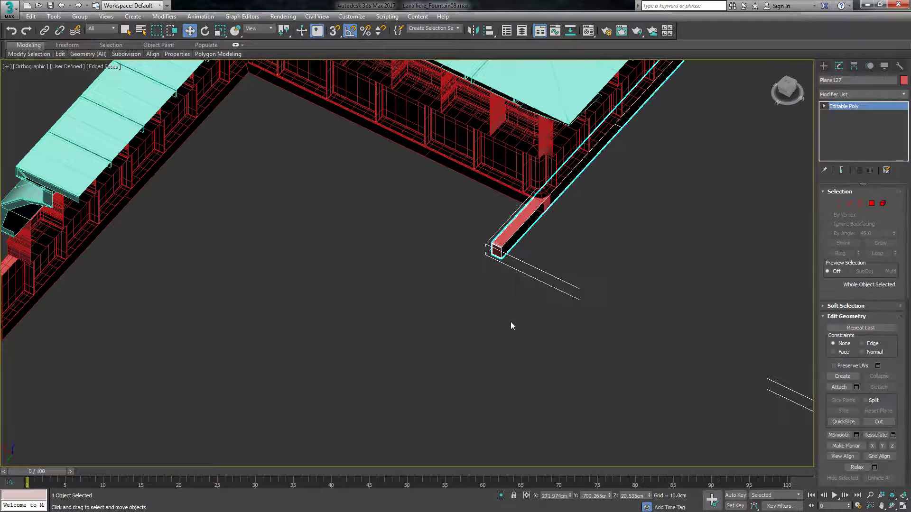
Select the strip's protruding end vertices and pull them back to the inner corner.
left_click(837, 204)
left_click_drag(460, 278, 528, 220)
scroll(477, 268, "up", 3)
left_click_drag(441, 279, 588, 187)
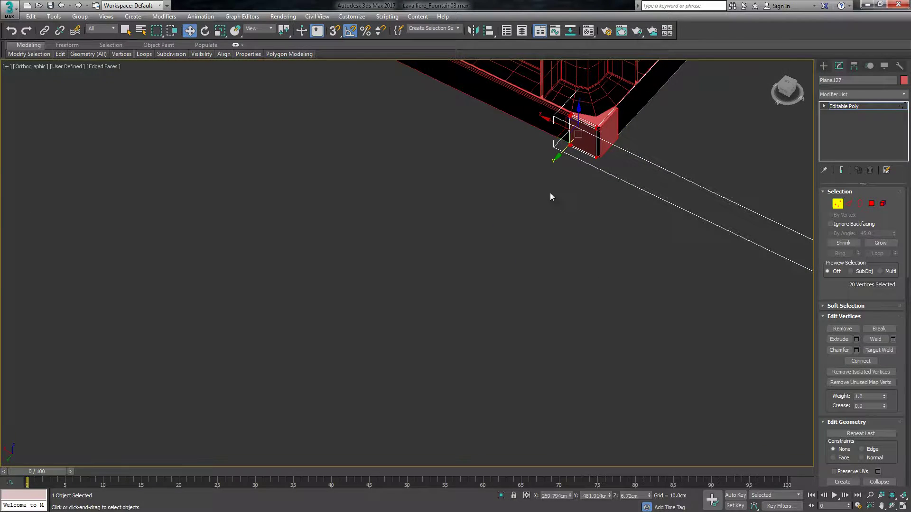
Move the same strip's end vertices at the long wall's central gap along X to about 3.275 cm.
scroll(587, 185, "down", 6)
left_click_drag(788, 93, 811, 87)
scroll(653, 122, "up", 8)
scroll(445, 203, "up", 4)
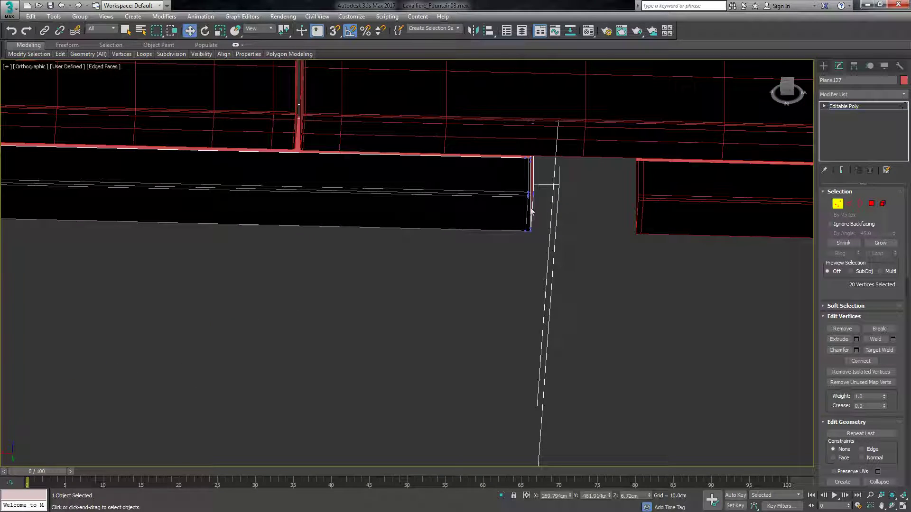
left_click_drag(542, 155, 466, 280)
left_click_drag(500, 170, 553, 173)
right_click(555, 172)
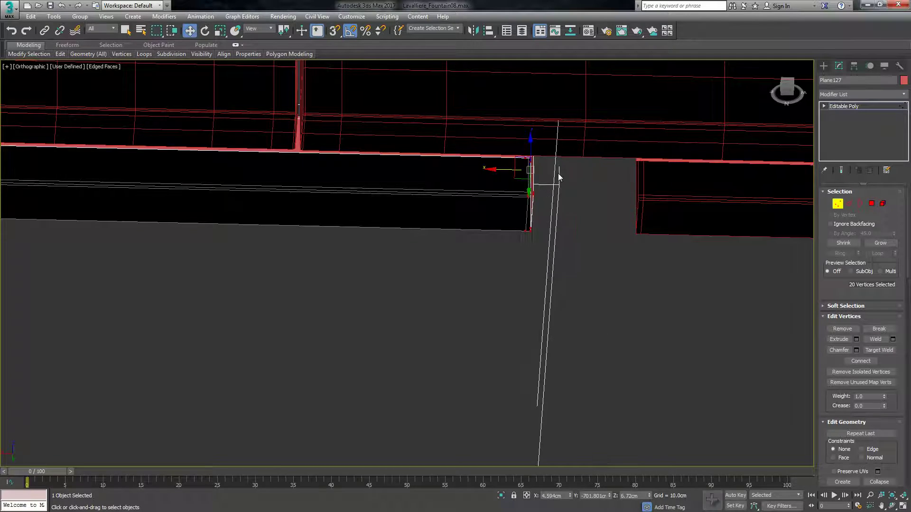
right_click(556, 171)
left_click(436, 280)
left_click_drag(498, 169, 513, 173)
scroll(510, 210, "down", 10)
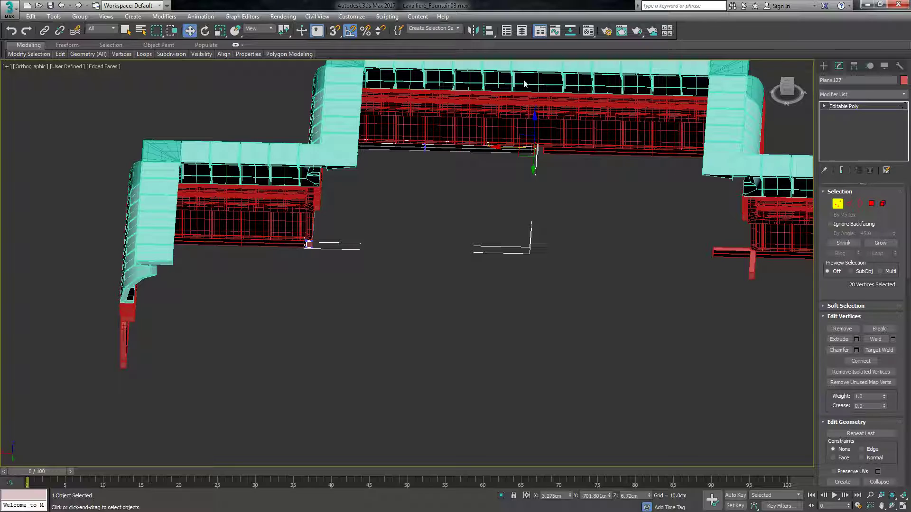
Exit vertex editing and delete the separate base strip on the far side of the central gap.
scroll(604, 253, "up", 2)
scroll(536, 309, "down", 3)
scroll(511, 208, "up", 6)
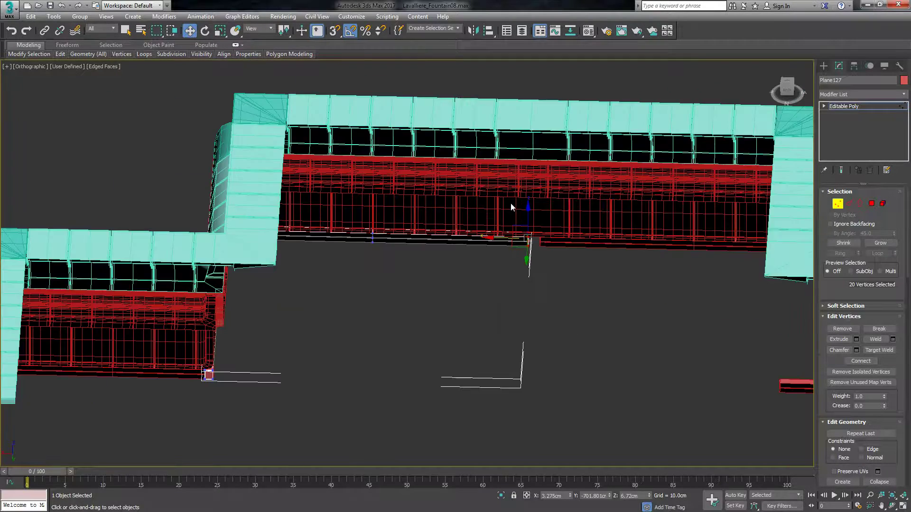
left_click(838, 95)
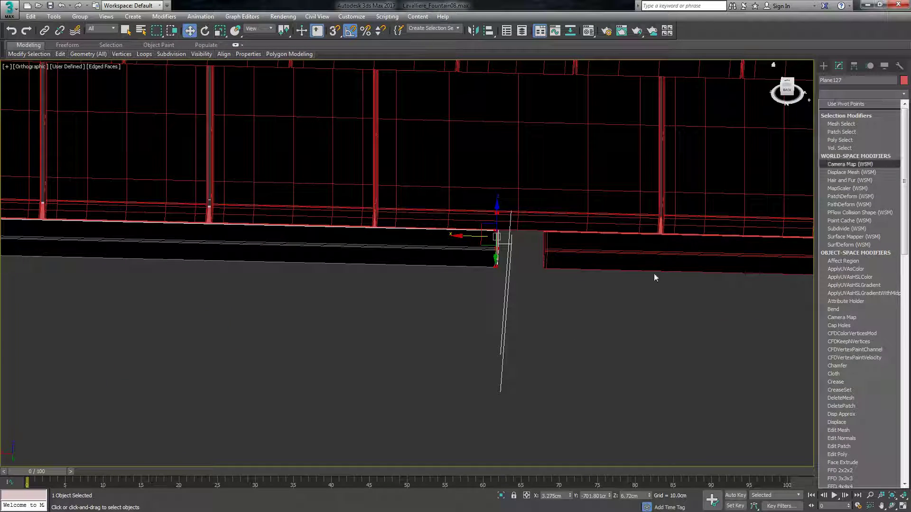
left_click(662, 319)
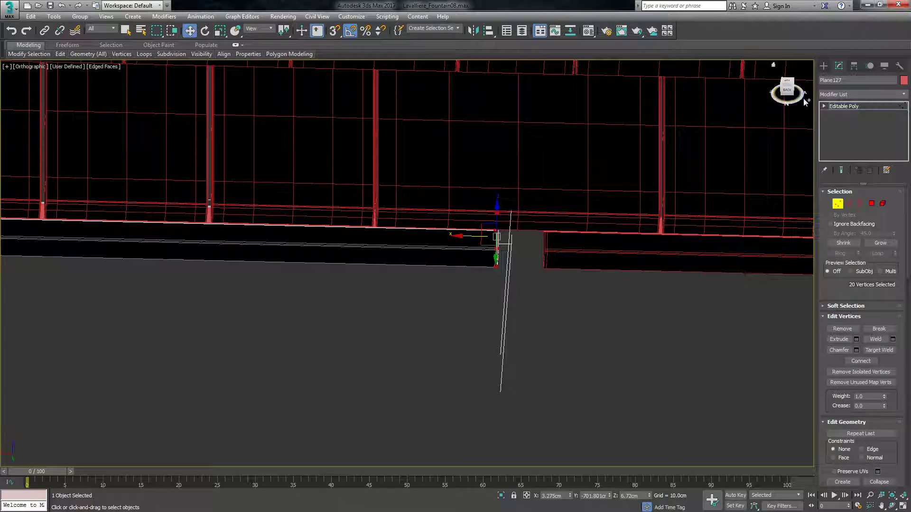
left_click(824, 65)
left_click(629, 321)
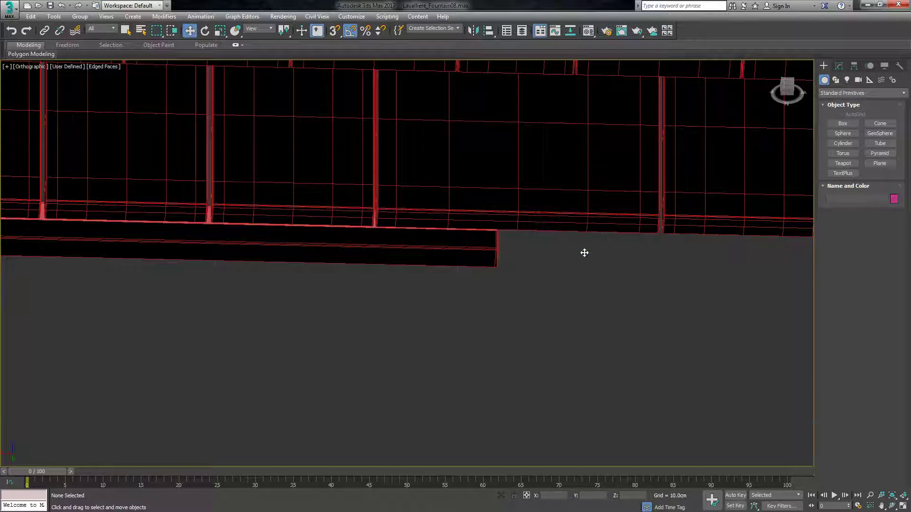
scroll(477, 263, "down", 5)
scroll(485, 258, "up", 4)
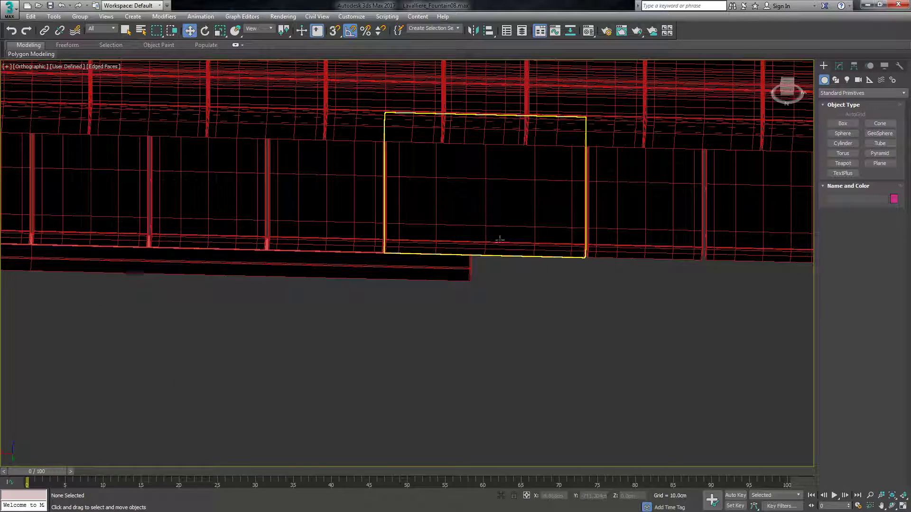
Apply a Symmetry modifier to the remaining base strip along the long wall, and deselect it.
left_click(838, 66)
left_click(444, 272)
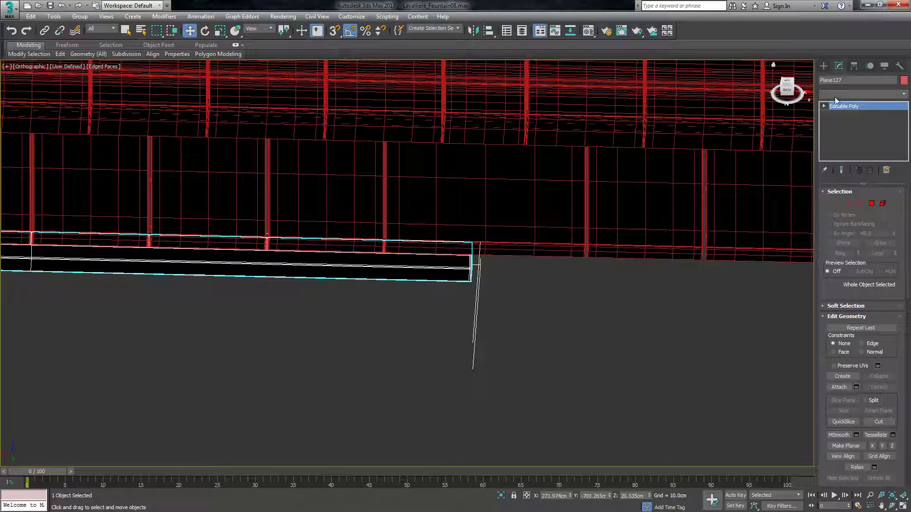
left_click(835, 94)
type("sym")
key("Return")
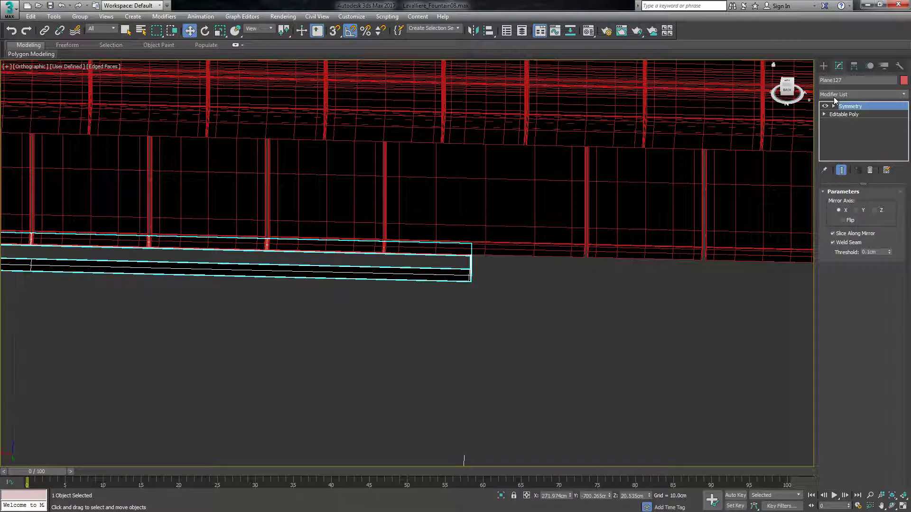
left_click(618, 317)
scroll(494, 226, "down", 8)
scroll(480, 256, "up", 8)
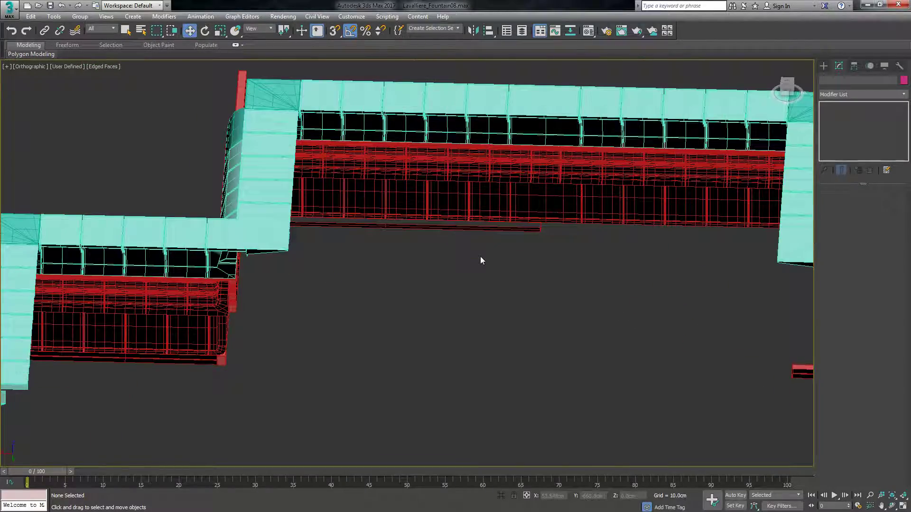
left_click_drag(785, 93, 771, 90)
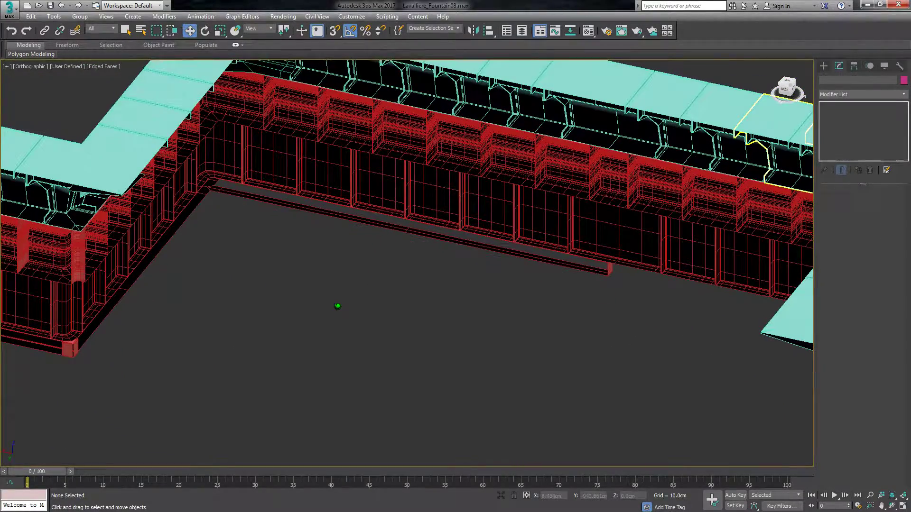
Try the Y and X mirror axes while moving the strip along the long wall and rotating it.
left_click(523, 253)
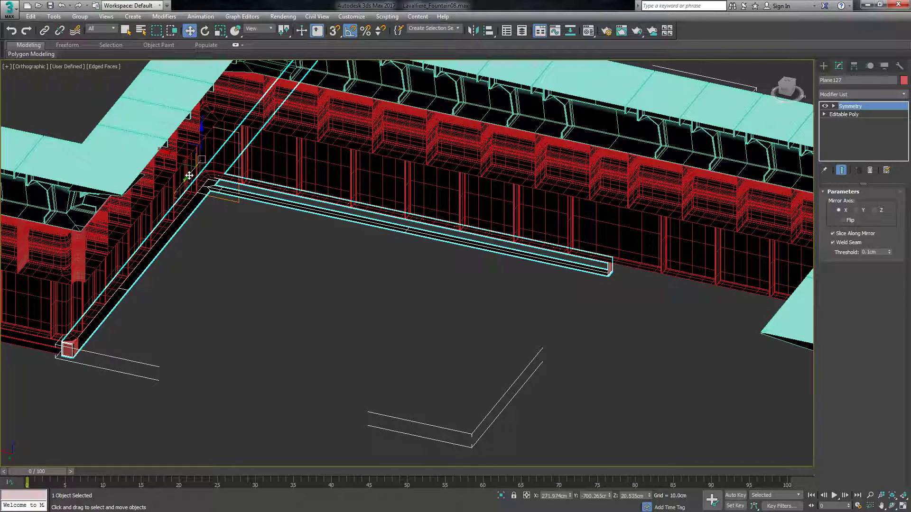
left_click(857, 210)
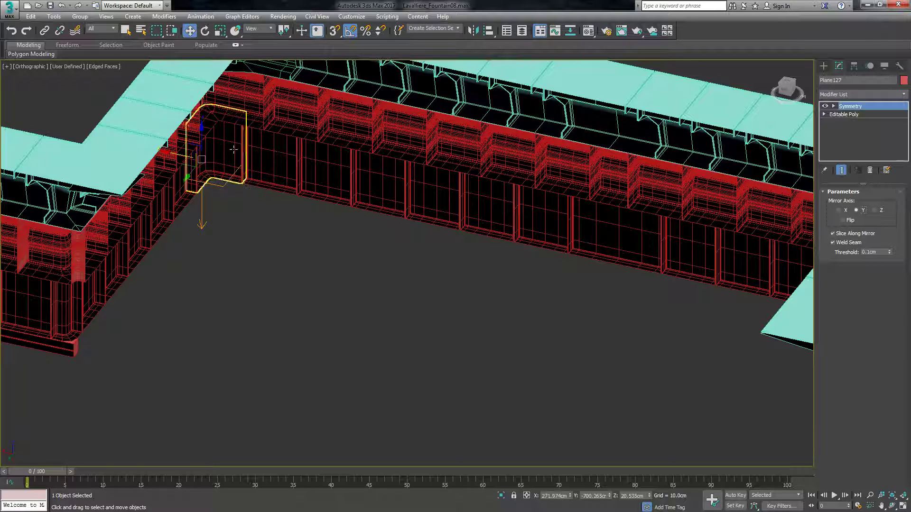
left_click_drag(171, 152, 403, 204)
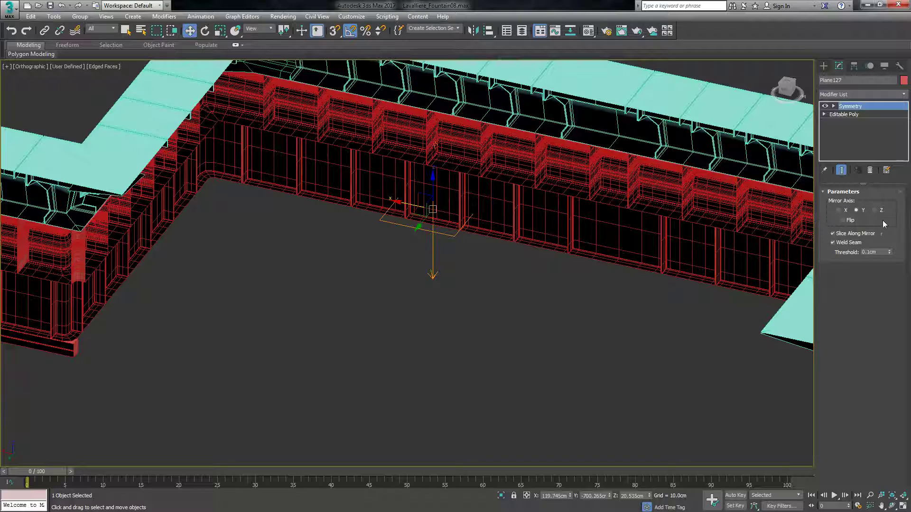
left_click(843, 211)
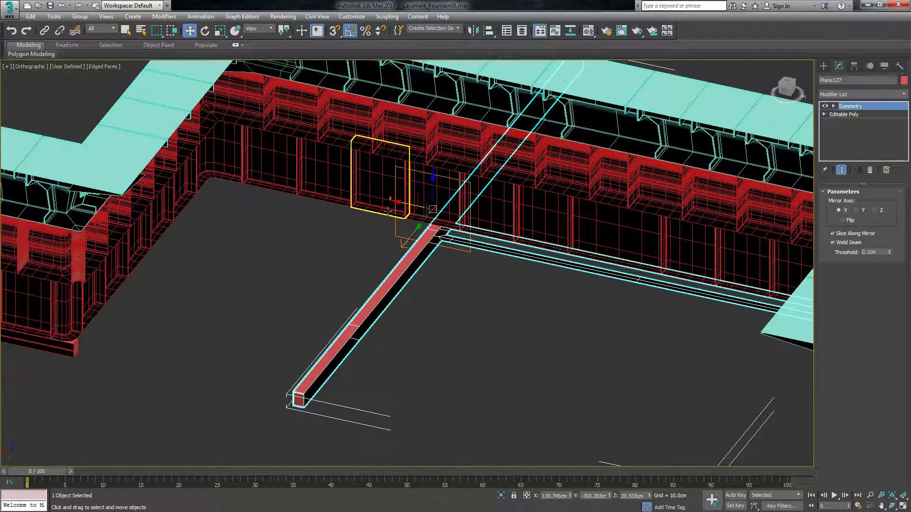
left_click_drag(402, 207, 425, 235)
key("e")
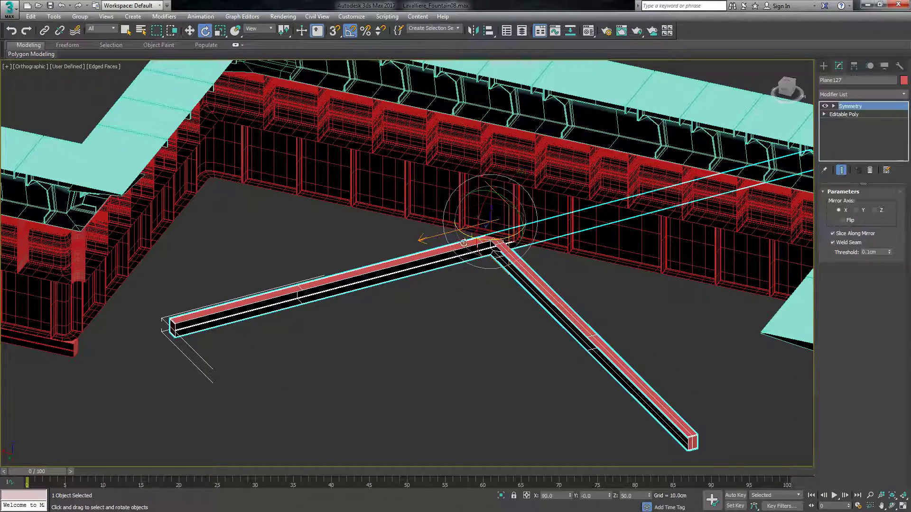
key("ctrl+z")
Enter the Symmetry modifier's Mirror sub-level, try rotating the mirror plane, and undo the rotation and the strip's earlier moves.
left_click(833, 106)
left_click(846, 115)
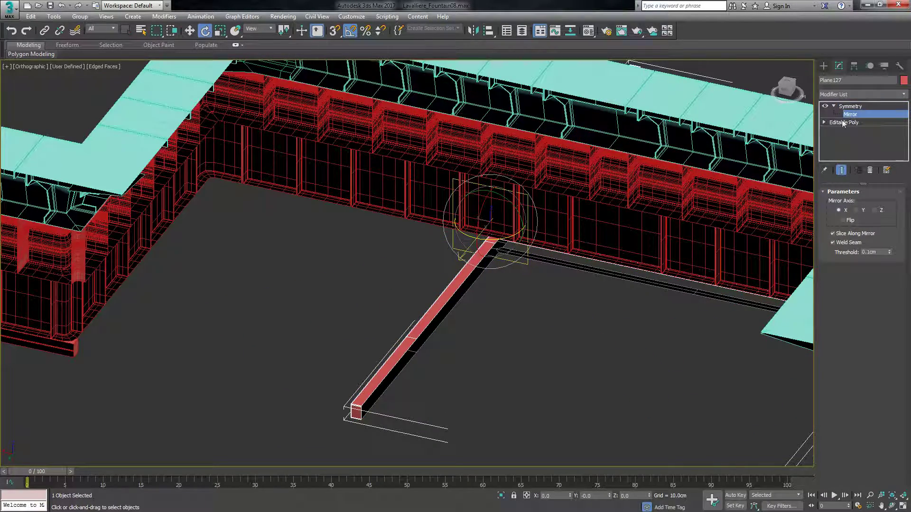
left_click_drag(510, 235, 468, 245)
key("ctrl+z")
key("ctrl+z")
key("ctrl+z")
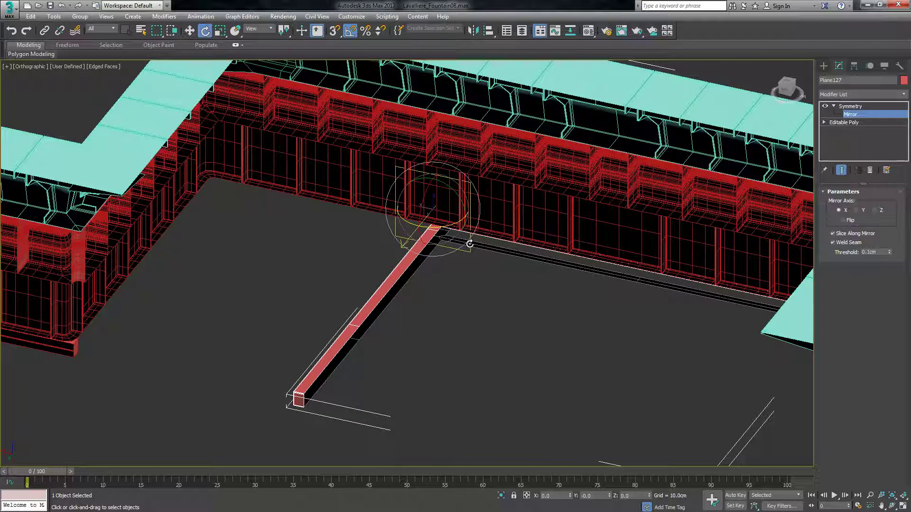
key("ctrl+z")
key("ctrl+z")
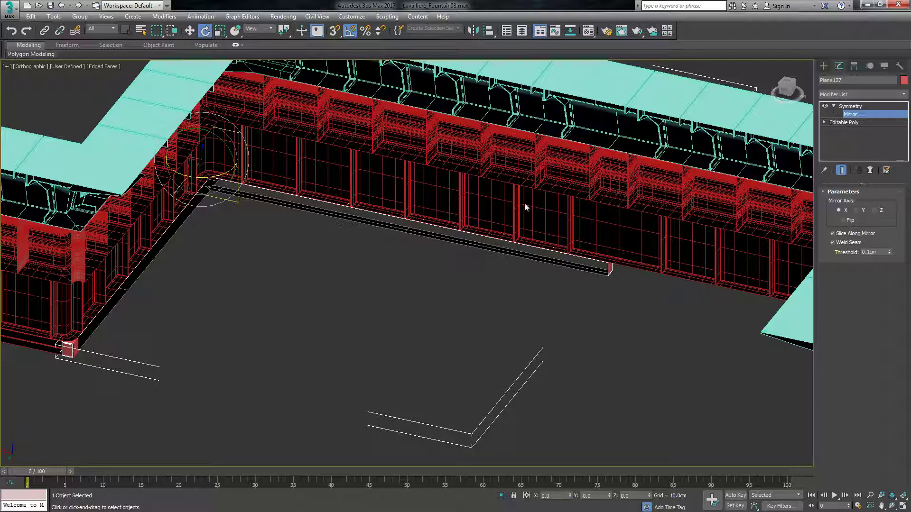
Move the Symmetry mirror plane along the long wall to its central gap, mirroring the base strip onto the far half.
key("w")
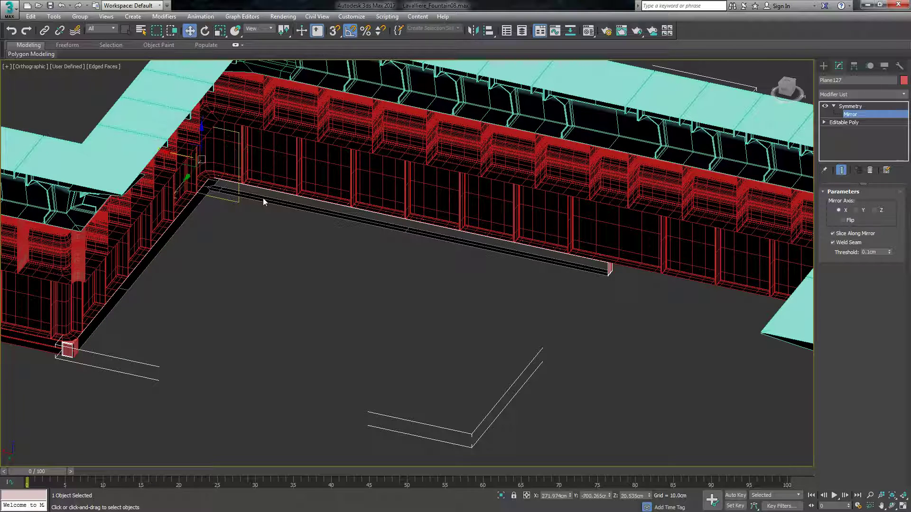
left_click_drag(176, 155, 245, 218)
key("e")
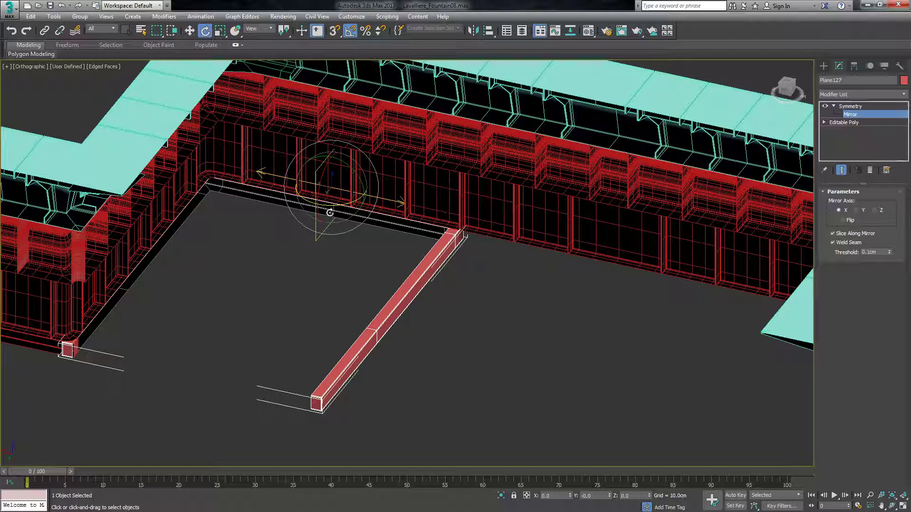
key("w")
left_click_drag(296, 179, 436, 222)
scroll(437, 223, "down", 5)
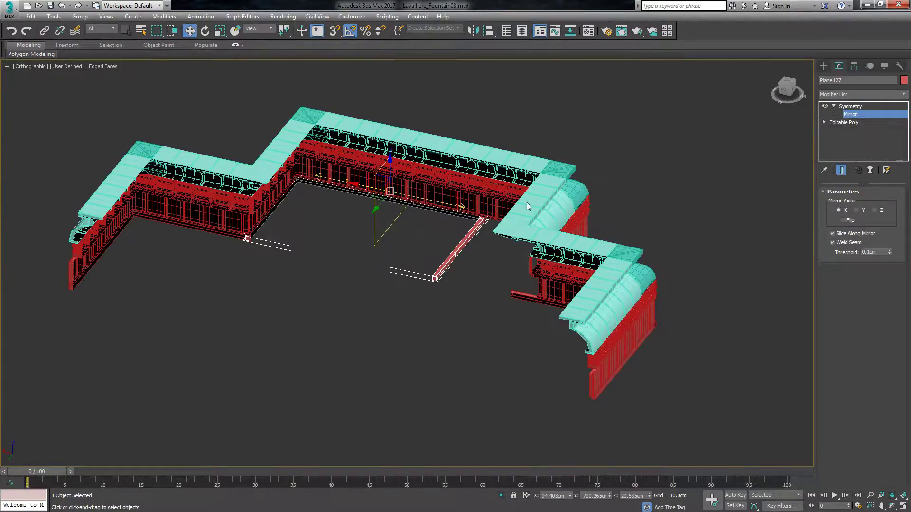
scroll(671, 209, "up", 4)
scroll(374, 357, "up", 4)
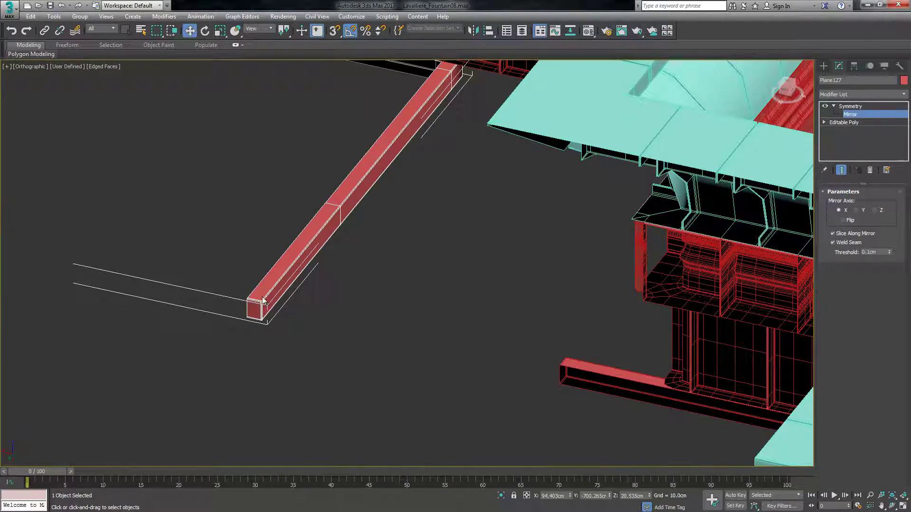
scroll(340, 314, "down", 5)
scroll(425, 389, "up", 4)
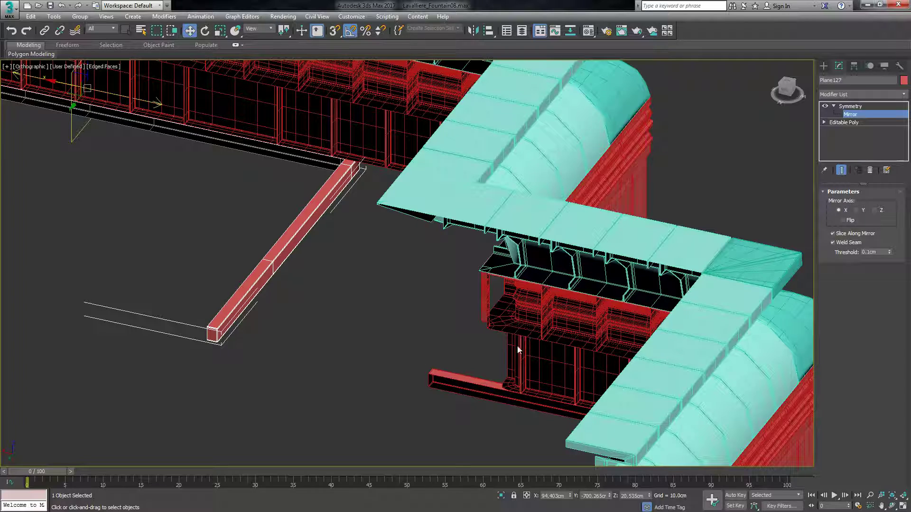
scroll(520, 340, "down", 4)
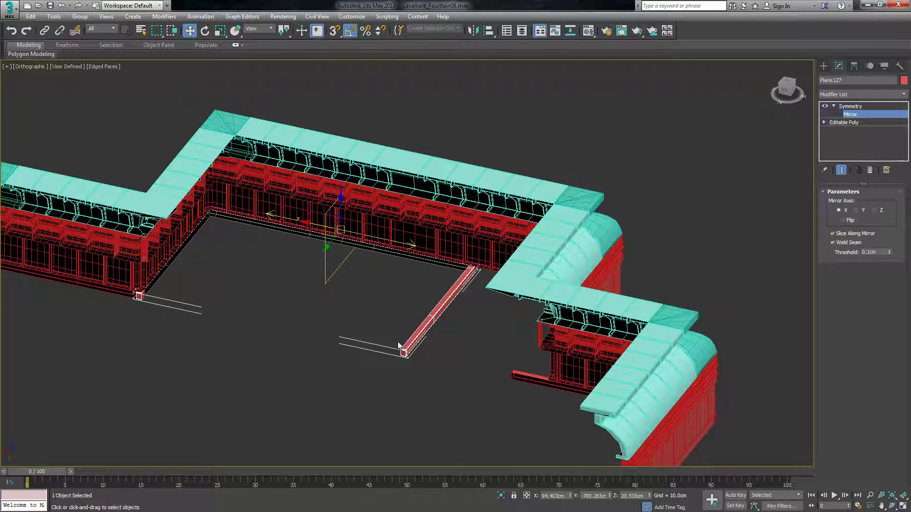
left_click_drag(296, 222, 382, 249)
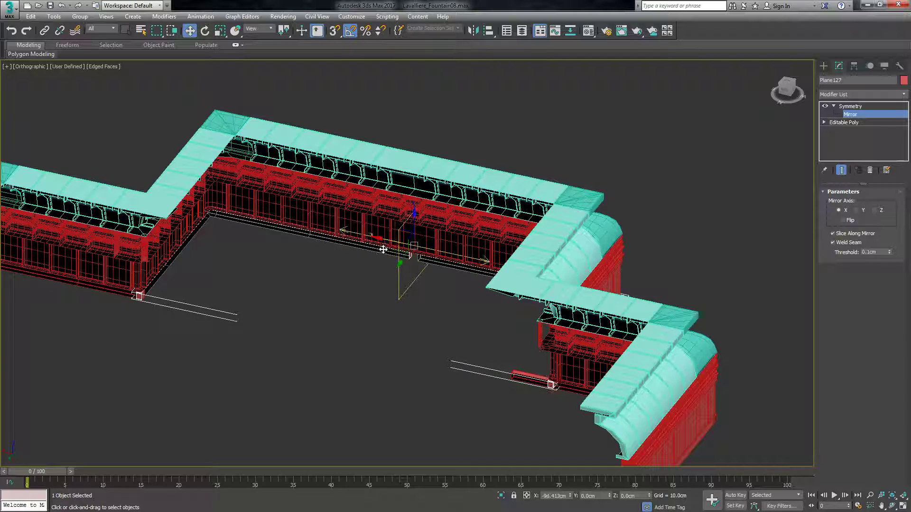
Fine-tune the mirror plane's position along X so the mirrored strip's end lines up with the wall's far corner.
scroll(543, 392, "up", 4)
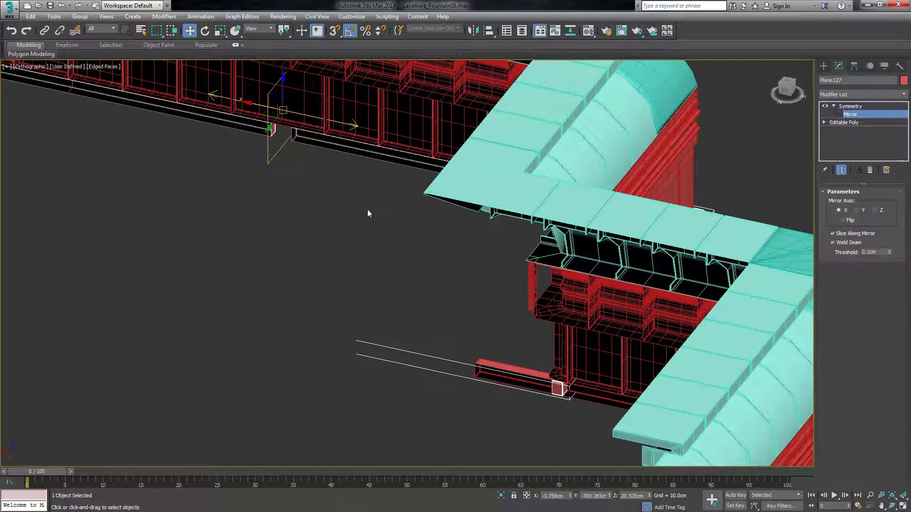
scroll(596, 425, "up", 8)
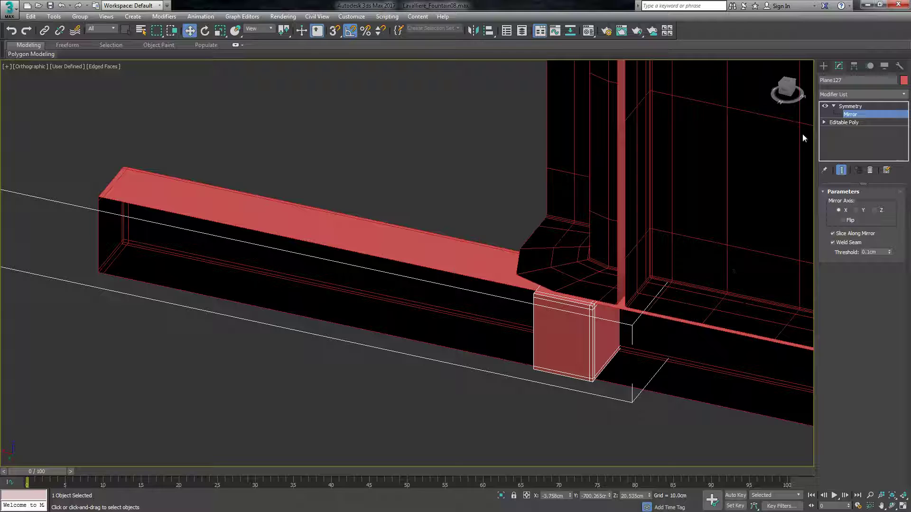
left_click(786, 88)
scroll(564, 324, "down", 5)
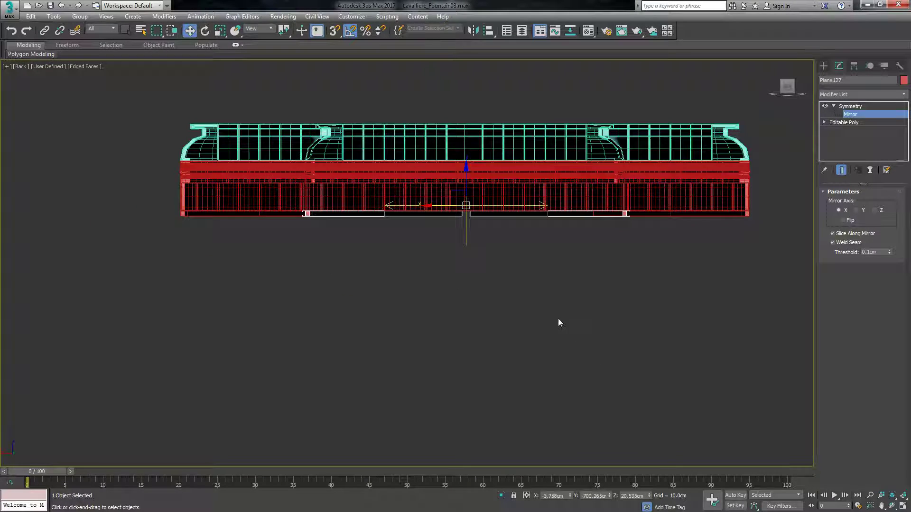
scroll(604, 195, "up", 4)
scroll(677, 240, "up", 3)
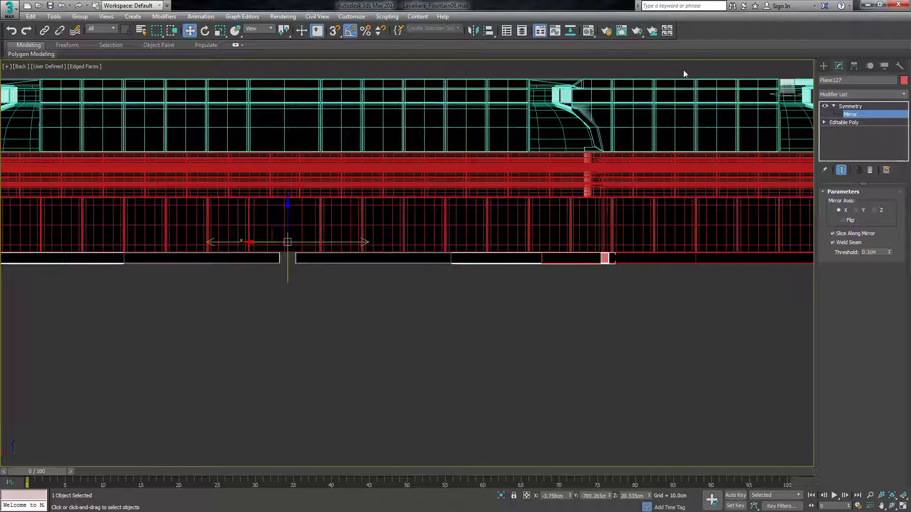
left_click_drag(788, 88, 790, 95)
scroll(696, 278, "down", 7)
scroll(709, 219, "up", 11)
scroll(687, 236, "down", 5)
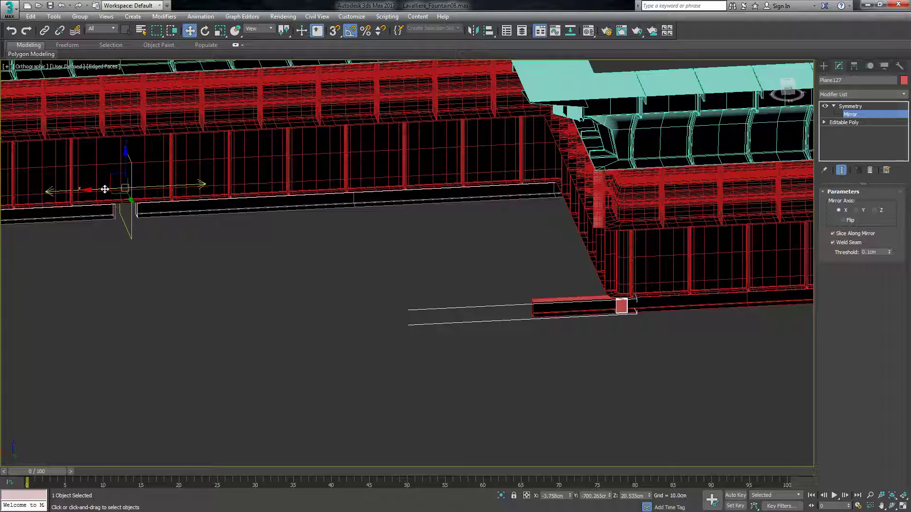
left_click_drag(104, 189, 100, 190)
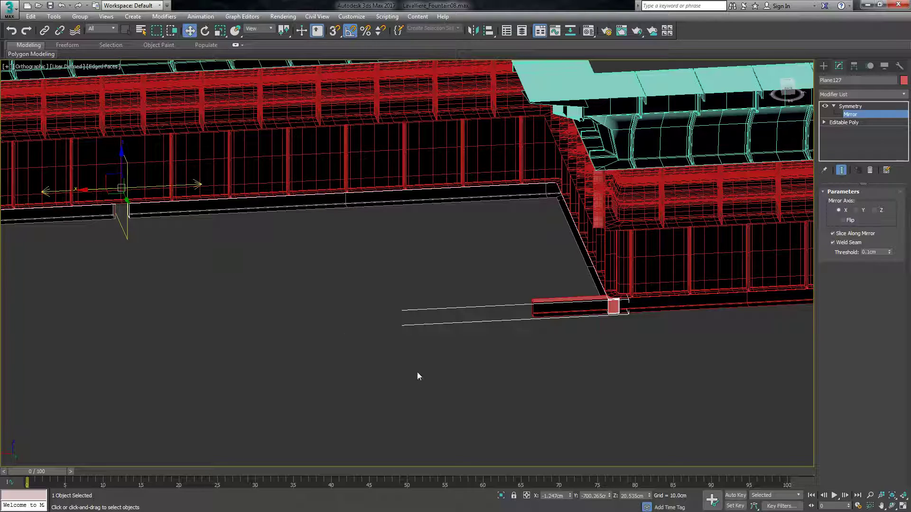
scroll(410, 374, "down", 5)
scroll(338, 358, "up", 5)
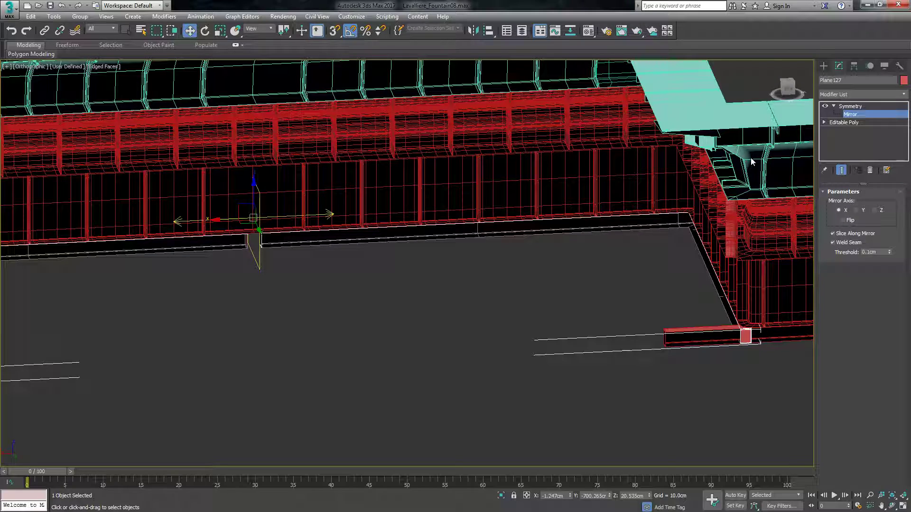
Move the base strip's end vertices at the central gap to the mirror plane, closing the gap between both halves.
scroll(441, 279, "down", 2)
scroll(357, 282, "up", 5)
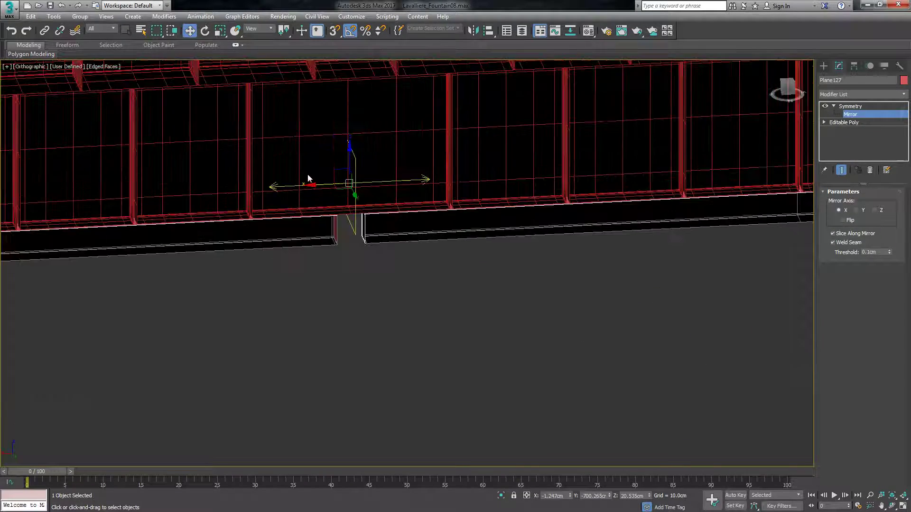
left_click(787, 86)
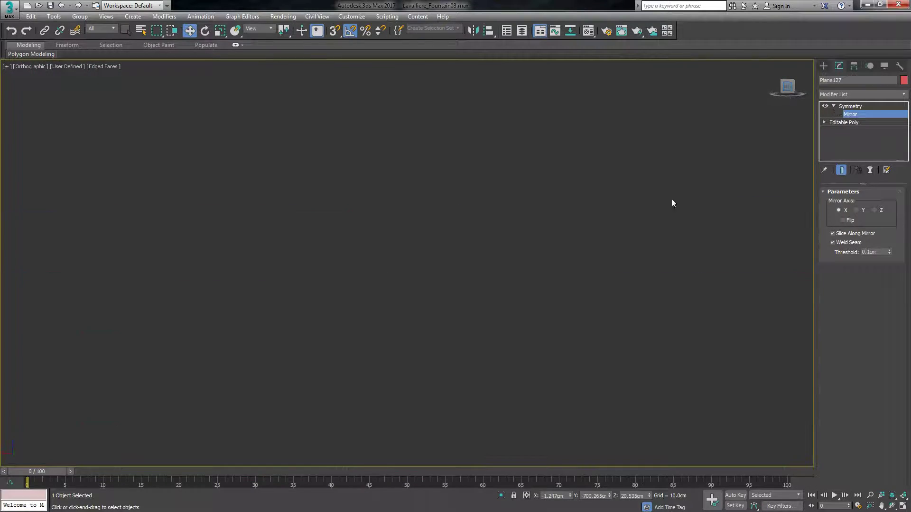
scroll(404, 223, "down", 4)
scroll(458, 351, "up", 3)
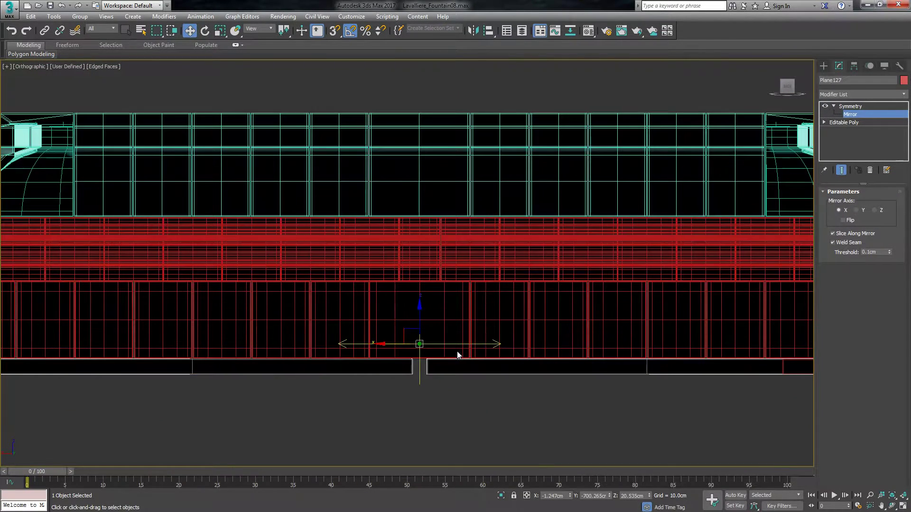
scroll(402, 376, "up", 3)
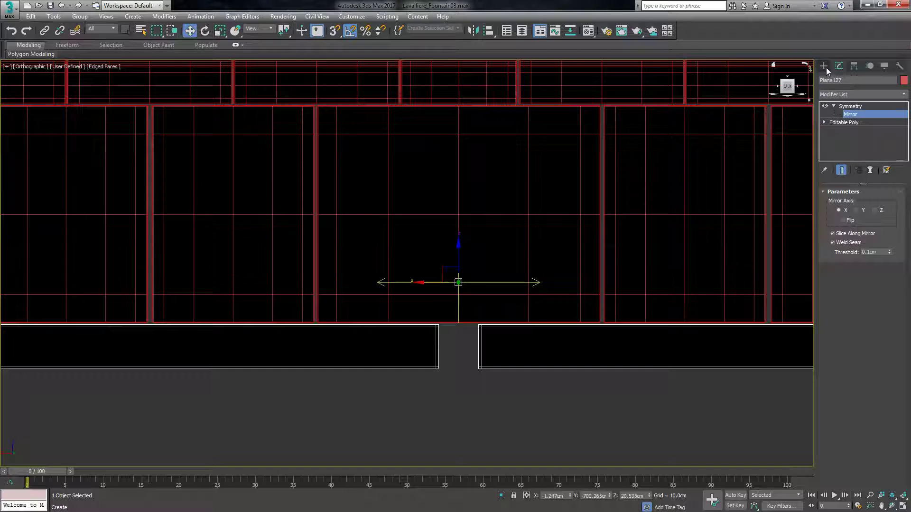
left_click(844, 122)
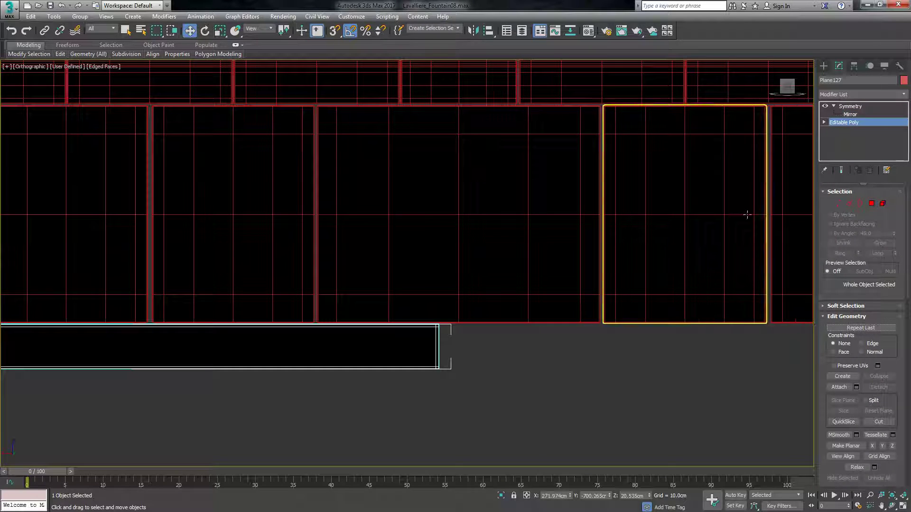
left_click(842, 171)
left_click(837, 204)
left_click_drag(450, 281, 479, 313)
left_click_drag(406, 347, 432, 350)
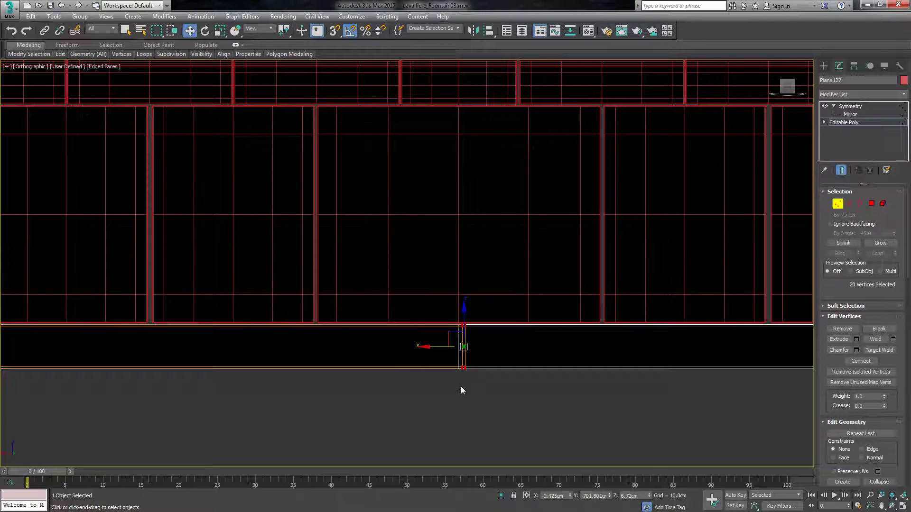
left_click(460, 387)
Leave vertex editing and convert the neighbouring corner base strip to an Editable Poly.
scroll(460, 350, "down", 5)
scroll(455, 294, "down", 5)
left_click_drag(788, 88, 789, 107)
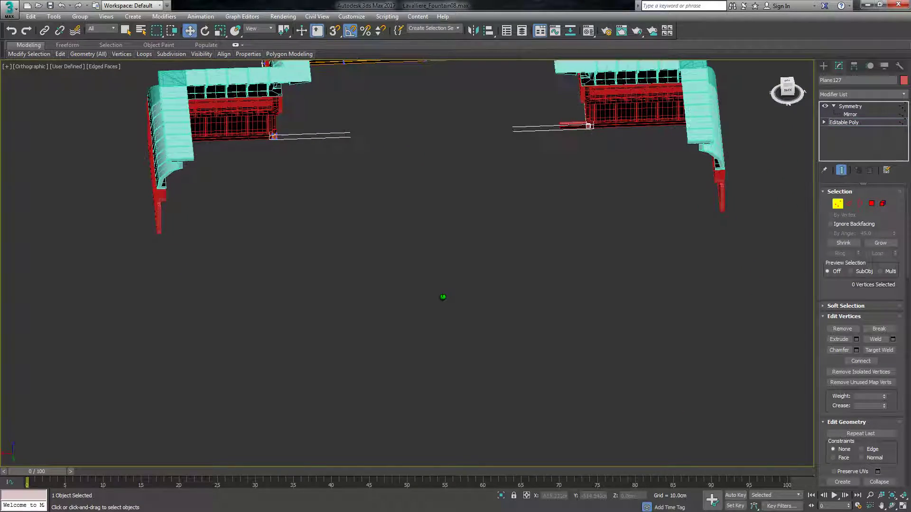
left_click(823, 66)
left_click(618, 171)
scroll(588, 139, "up", 5)
scroll(567, 94, "up", 2)
left_click(534, 100)
right_click(534, 101)
mouse_move(553, 198)
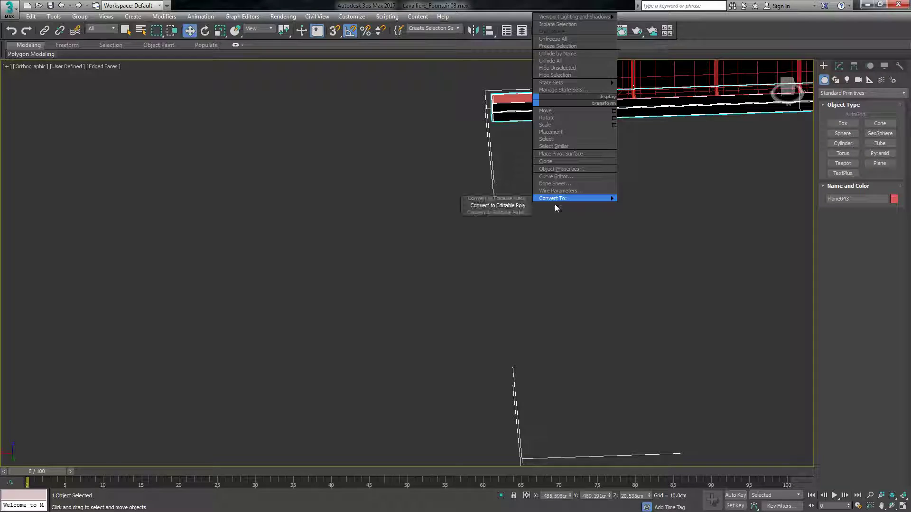
left_click(522, 207)
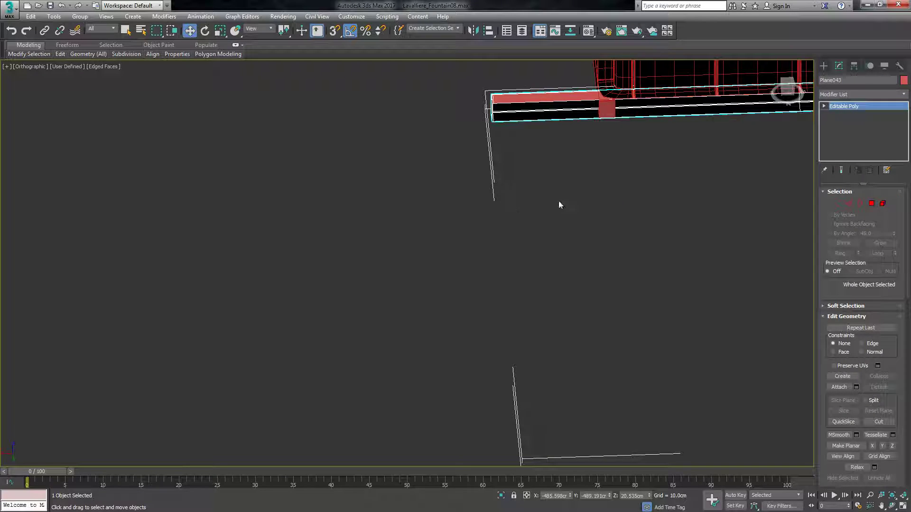
Shorten the protruding end of the corner base strip by moving its end vertices back to the wall corner.
left_click(836, 204)
scroll(494, 114, "up", 3)
left_click_drag(488, 109, 532, 171)
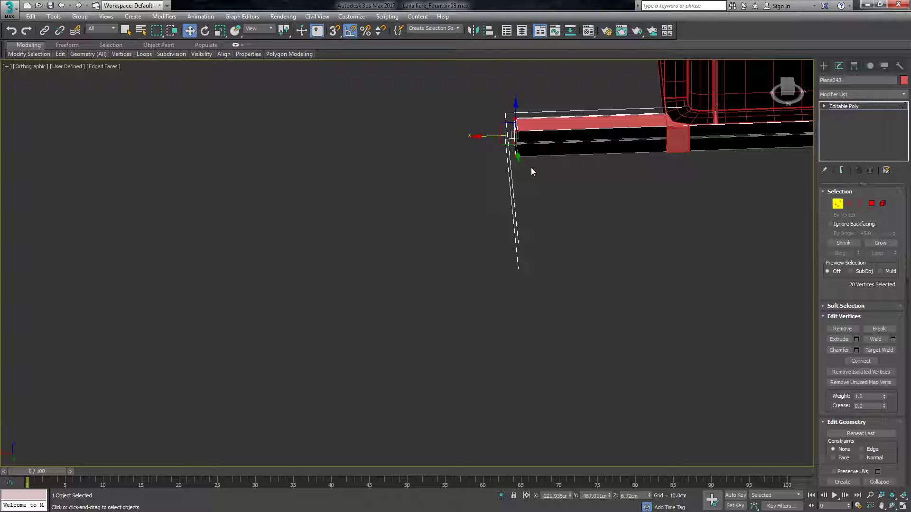
left_click_drag(494, 135, 648, 142)
middle_click_drag(609, 141, 708, 195, "alt")
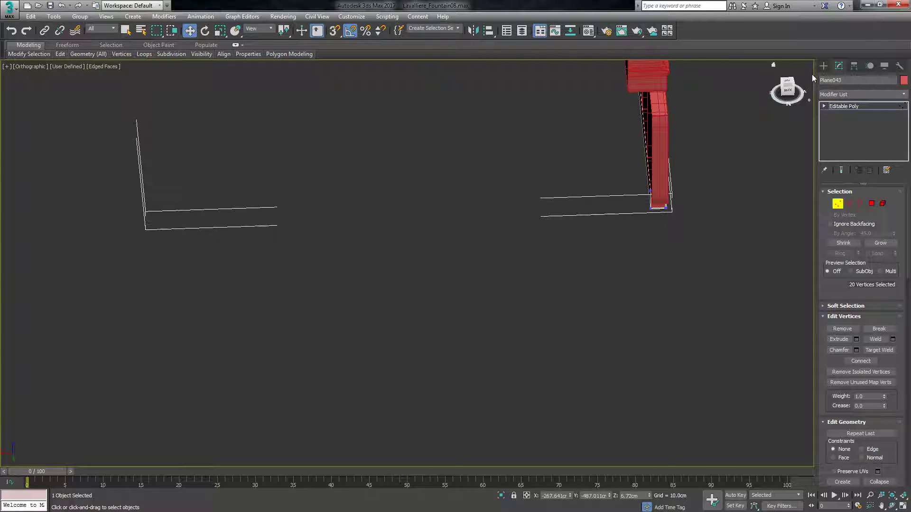
Examine the corner strip's outer end and the stepped base wall from the inner and outer sides.
middle_click_drag(386, 233, 442, 217, "alt")
scroll(443, 218, "down", 5)
scroll(577, 131, "up", 6)
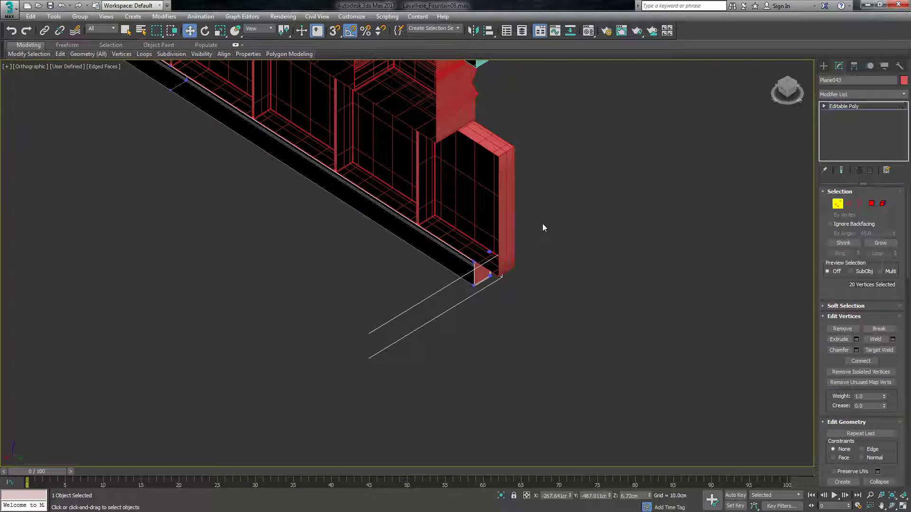
left_click_drag(502, 277, 526, 295)
left_click(584, 327)
scroll(584, 328, "down", 8)
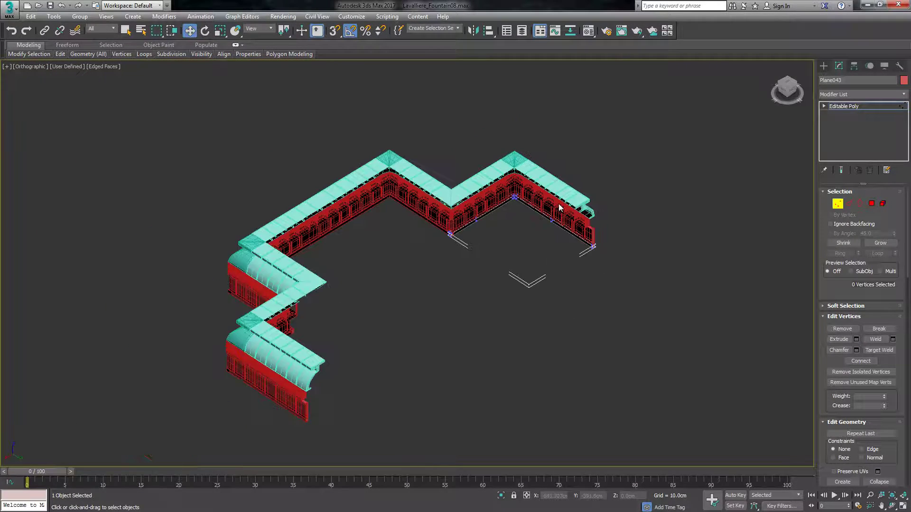
middle_click_drag(513, 243, 574, 234, "alt")
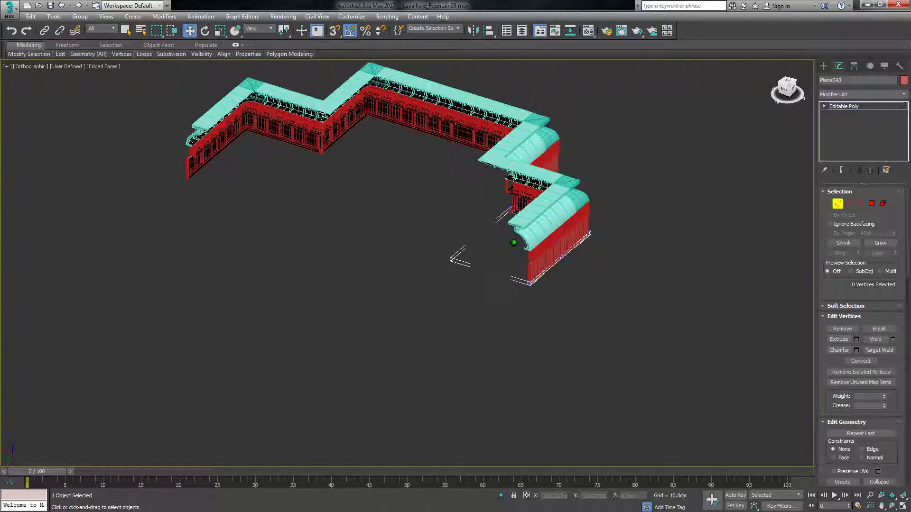
left_click_drag(785, 89, 582, 140)
scroll(451, 247, "down", 3)
scroll(556, 230, "up", 5)
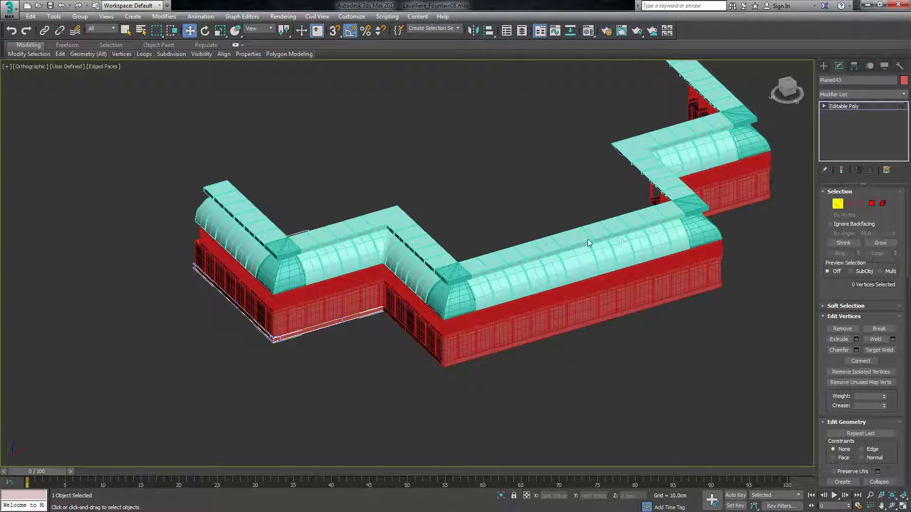
left_click(823, 65)
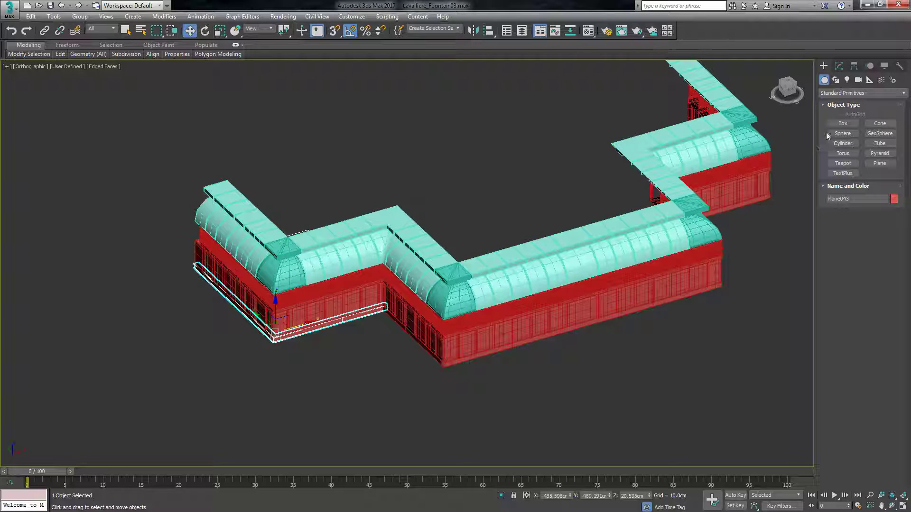
left_click(839, 64)
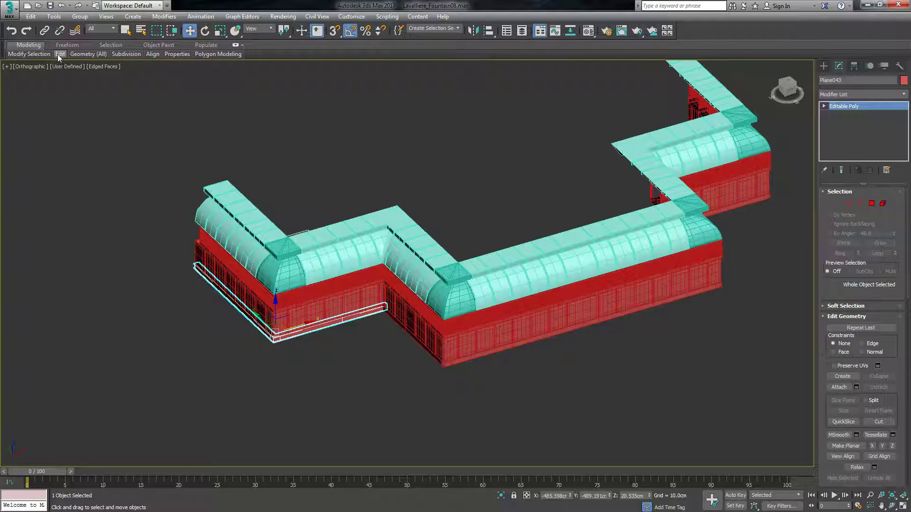
Apply a TurboSmooth modifier above the Symmetry on the roof segment beside the corner dome.
mouse_move(59, 54)
left_click(288, 266)
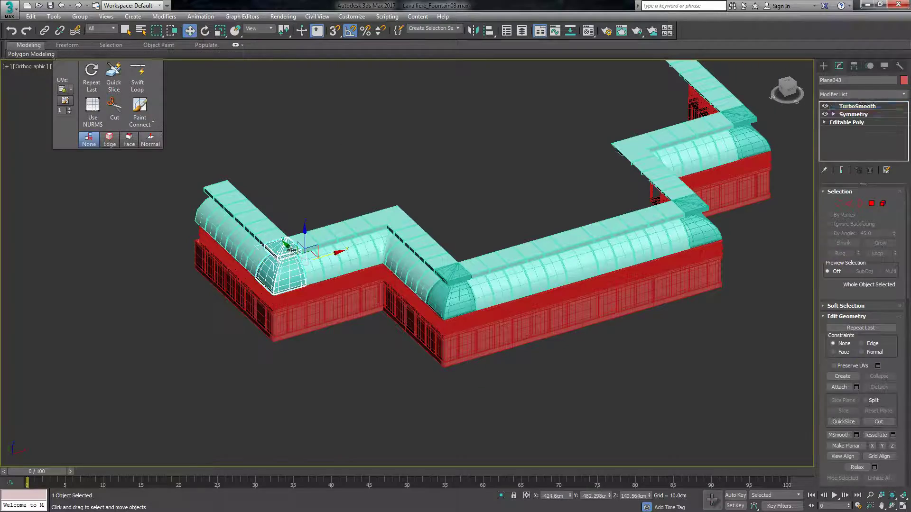
scroll(217, 198, "up", 4)
scroll(362, 366, "up", 1)
scroll(363, 366, "down", 4)
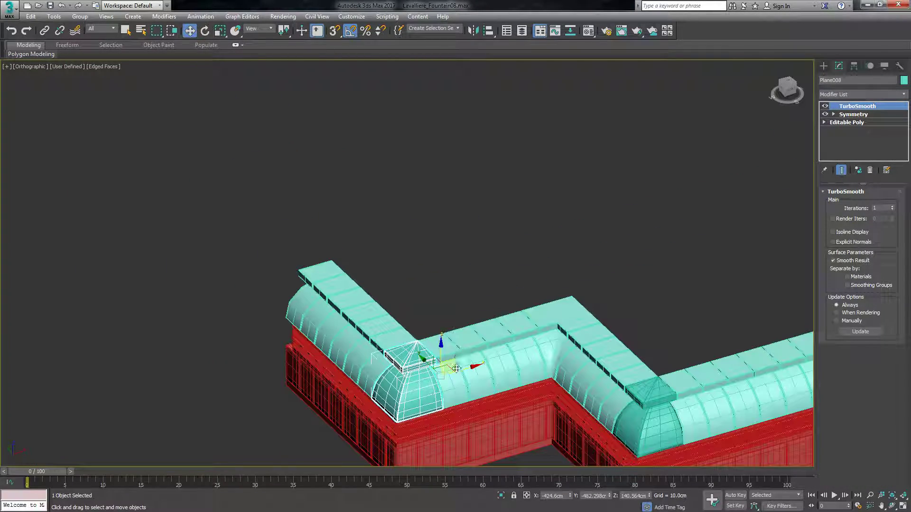
left_click(463, 342)
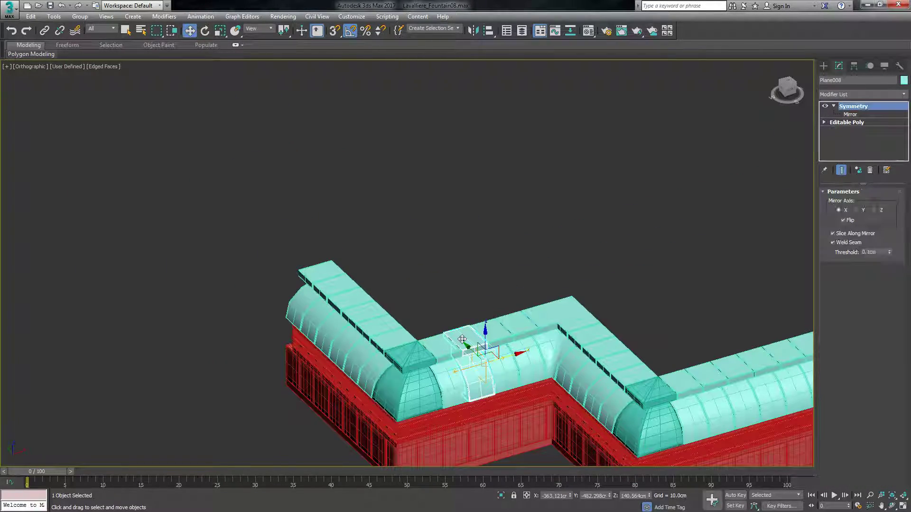
scroll(456, 332, "up", 6)
scroll(446, 256, "down", 2)
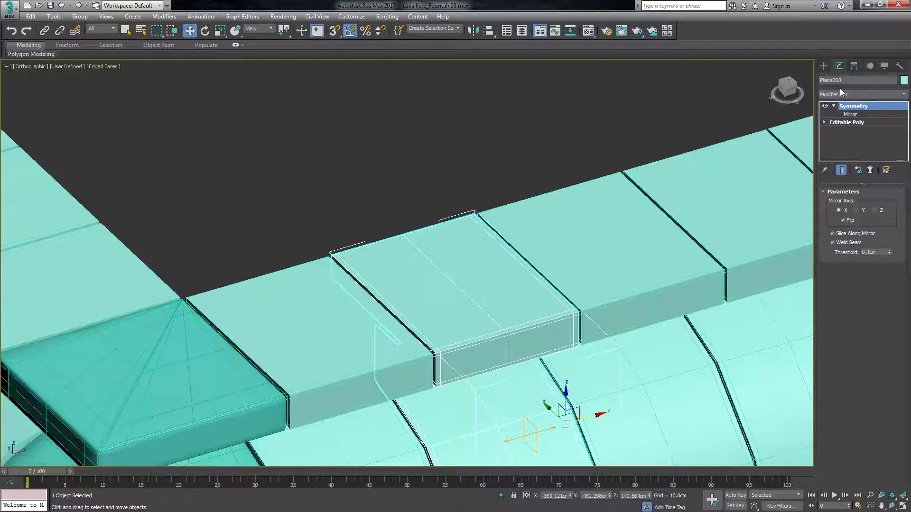
left_click(850, 95)
type("tu")
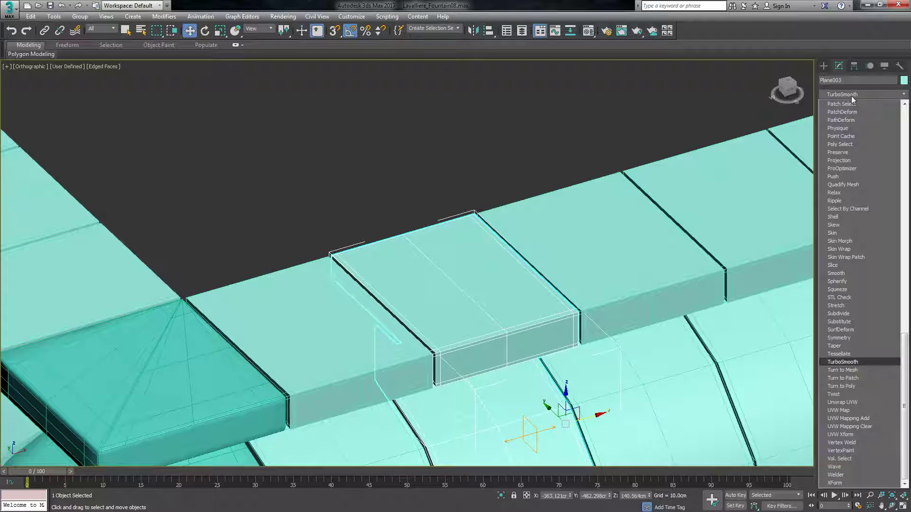
key("Return")
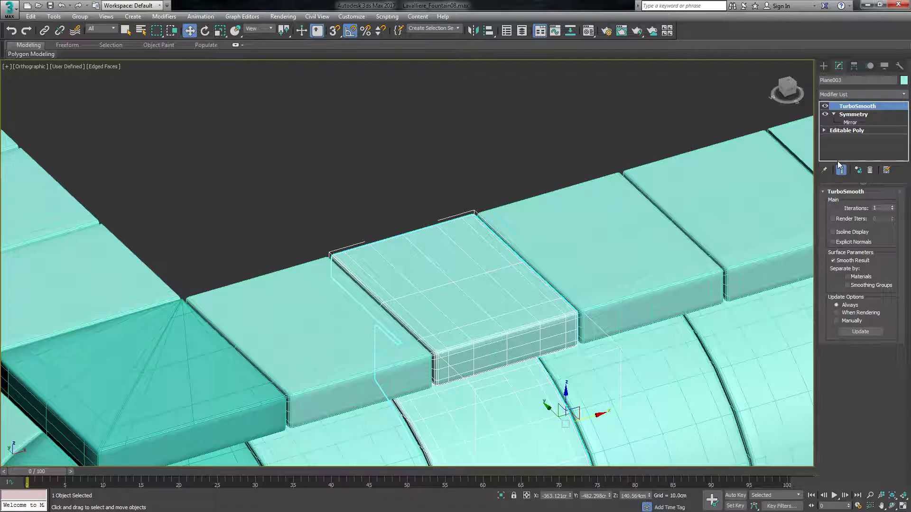
Compare the roof segment with TurboSmooth on and off, leave it off, and show the end result while at the Editable Poly level.
left_click(825, 106)
left_click(835, 114)
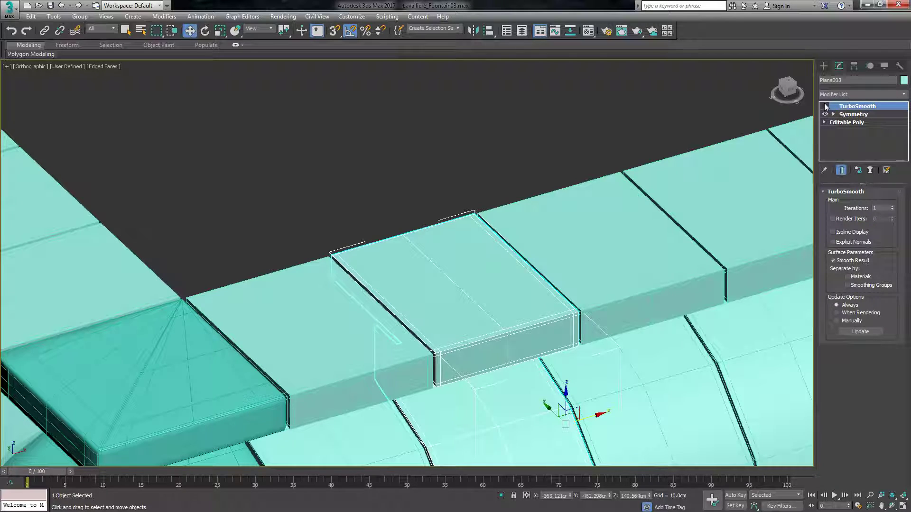
left_click(825, 106)
left_click(825, 105)
left_click(825, 105)
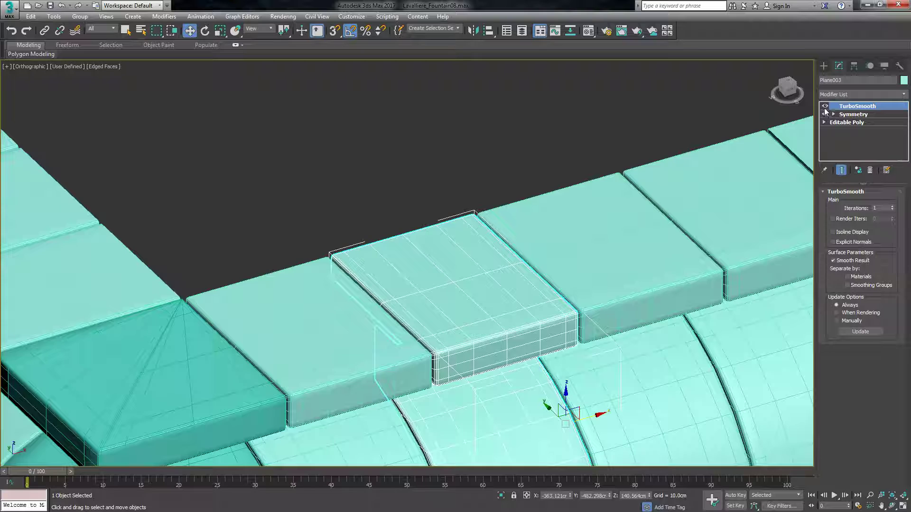
left_click(825, 106)
left_click(833, 122)
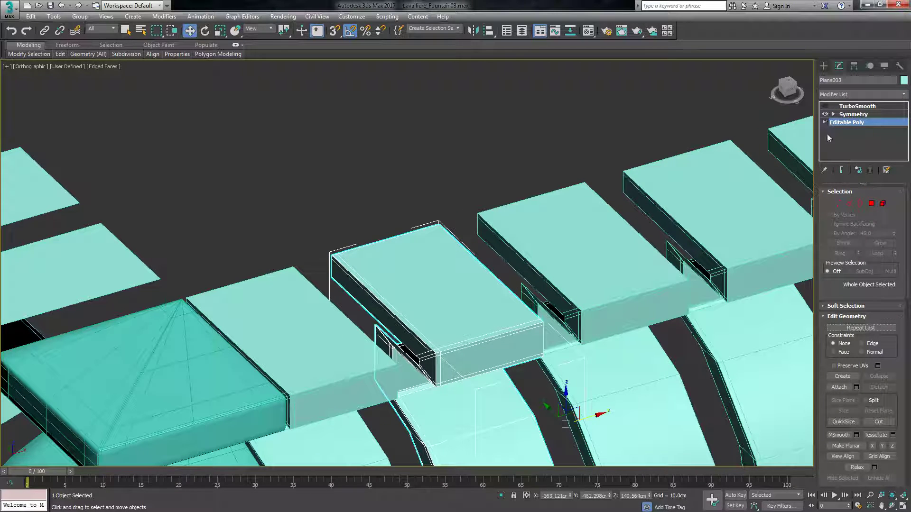
left_click(842, 170)
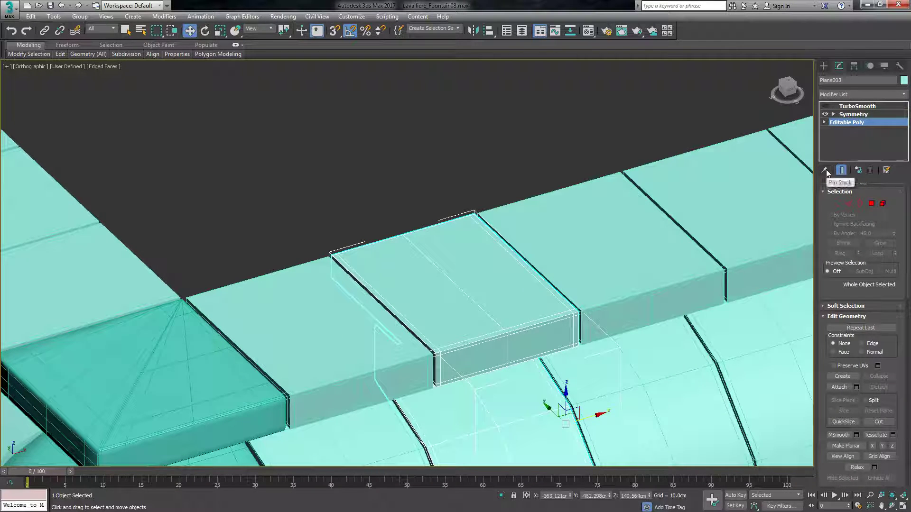
Add an edge loop with Swift Loop across the roof slab's top at mid-depth, parallel to its front edge.
left_click(838, 204)
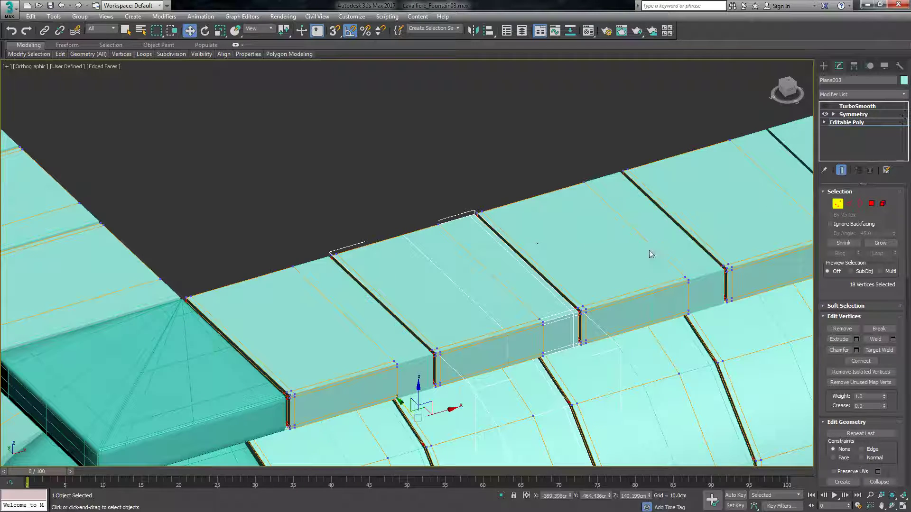
left_click(837, 204)
mouse_move(59, 54)
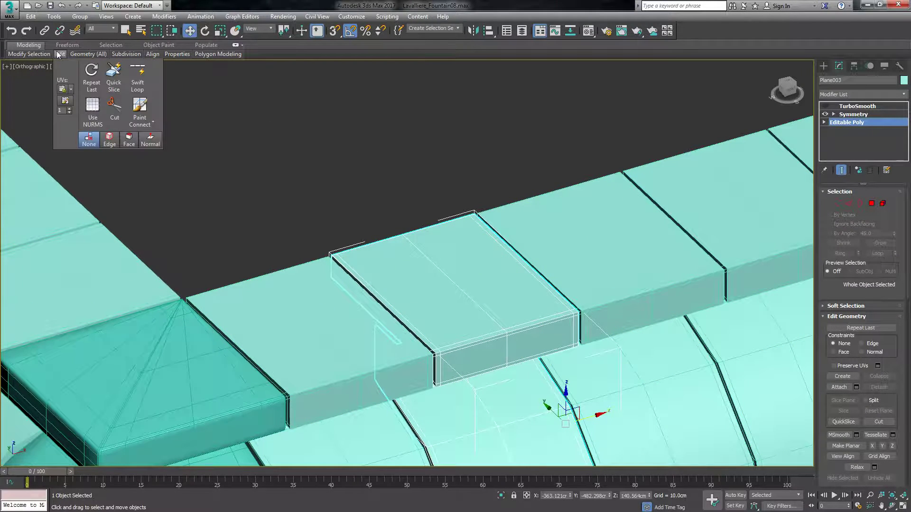
left_click(137, 77)
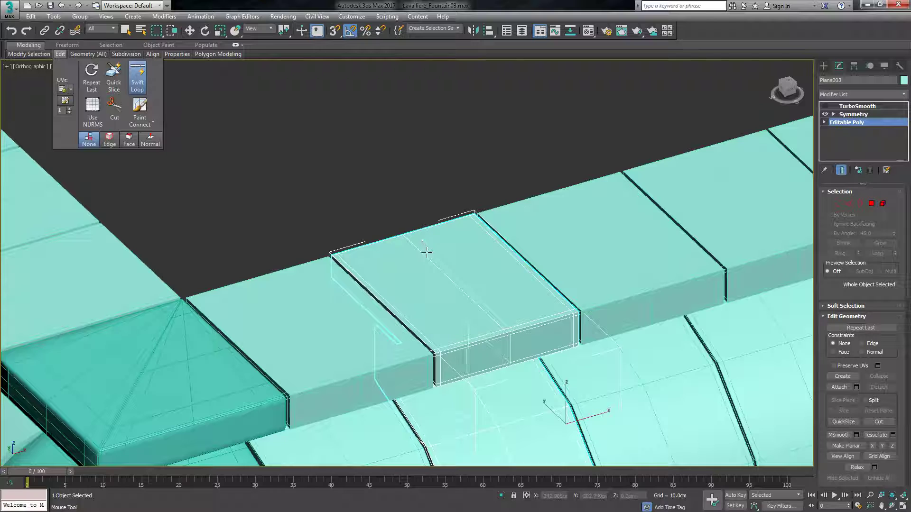
mouse_move(60, 54)
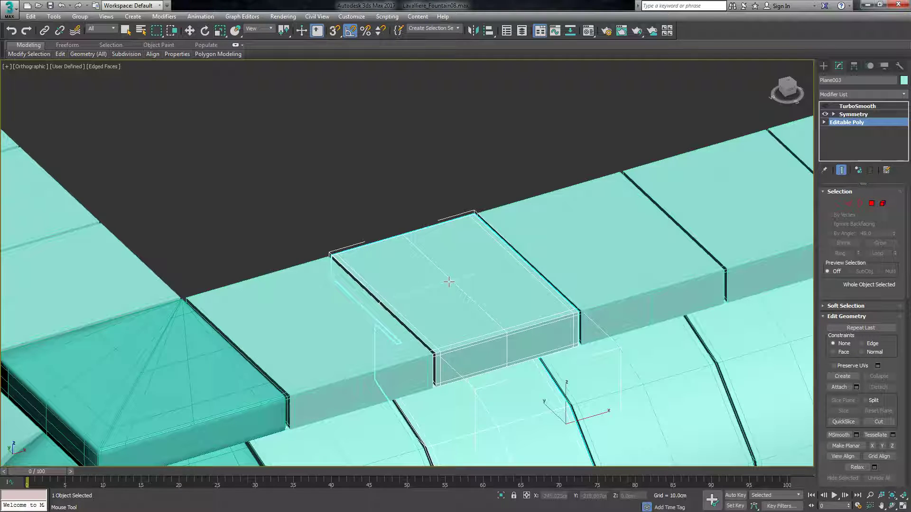
key("w")
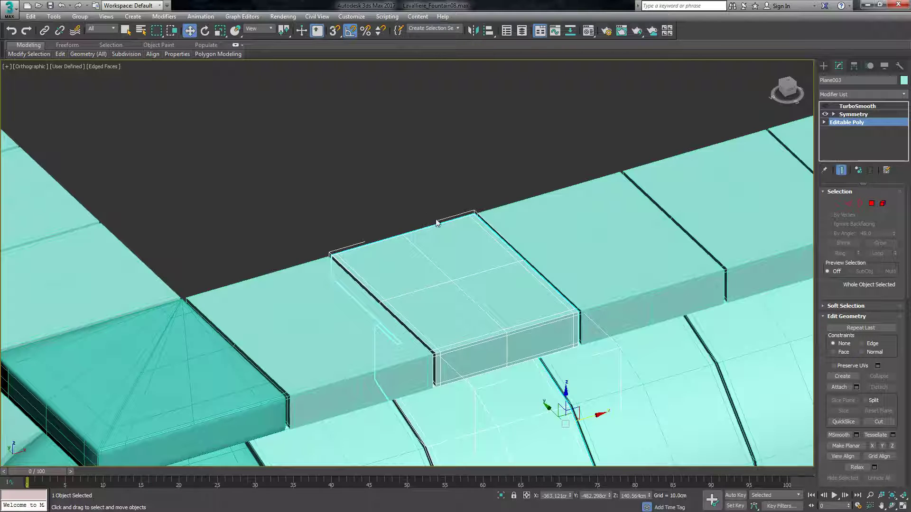
Extrude the two polygons on the rear half of the roof slab's top upward into a raised step.
left_click(872, 203)
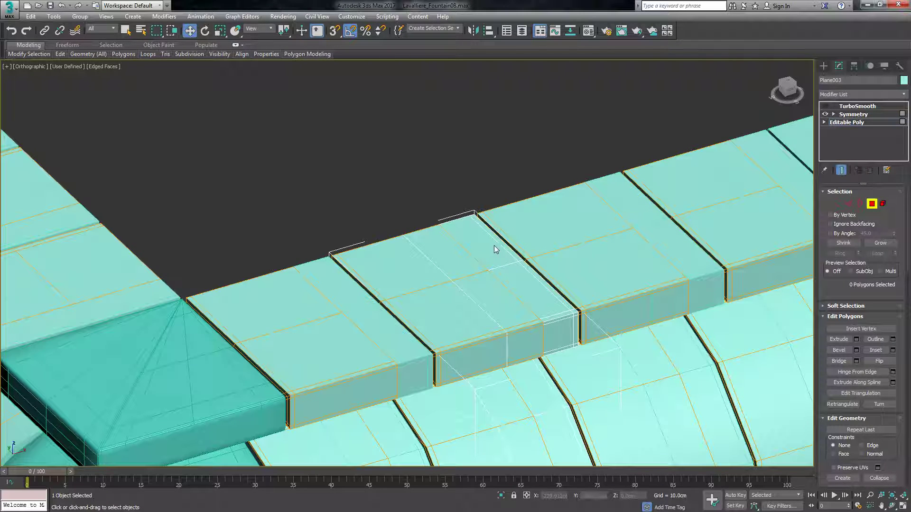
left_click(832, 123)
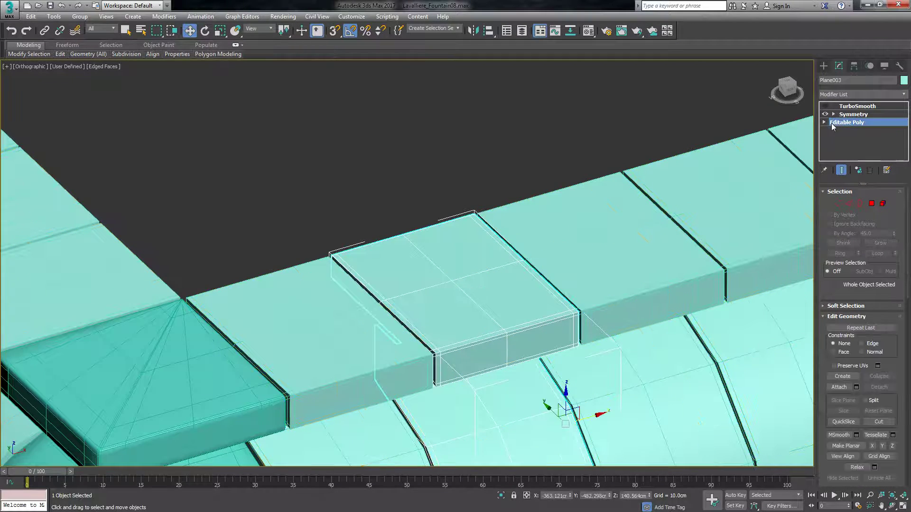
left_click(872, 204)
left_click(477, 259)
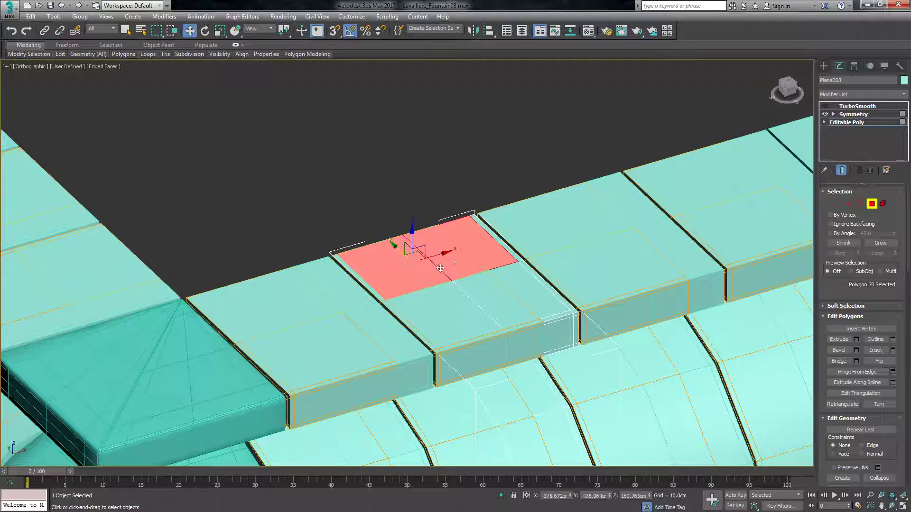
scroll(370, 280, "up", 5)
scroll(370, 280, "up", 2)
left_click(379, 305, "ctrl")
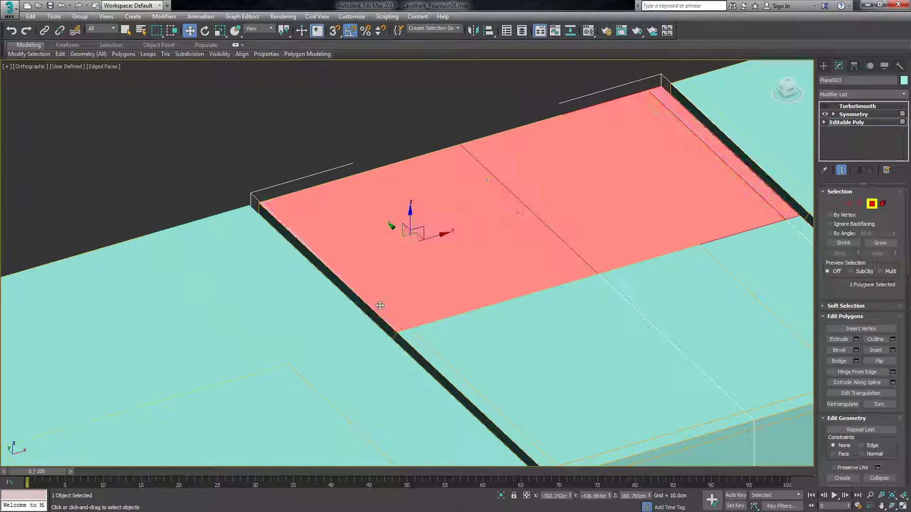
scroll(389, 280, "down", 3)
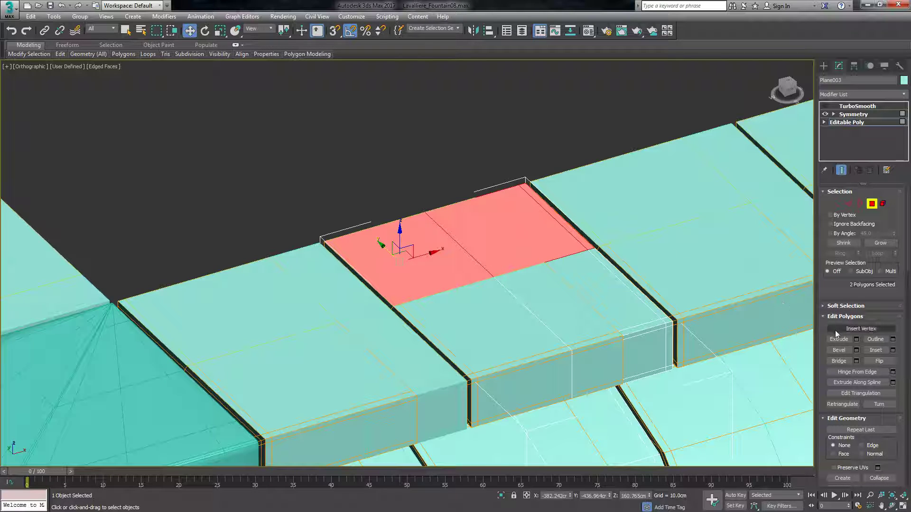
left_click(856, 340)
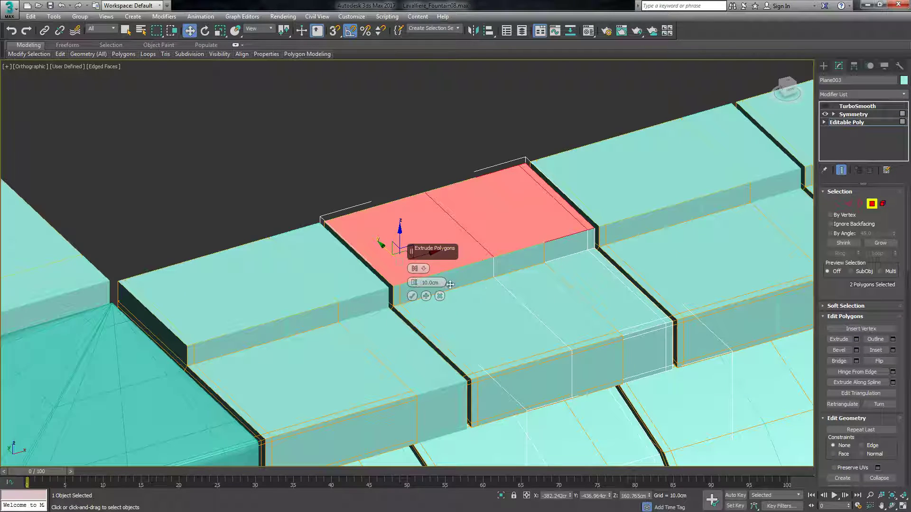
left_click_drag(413, 283, 519, 306)
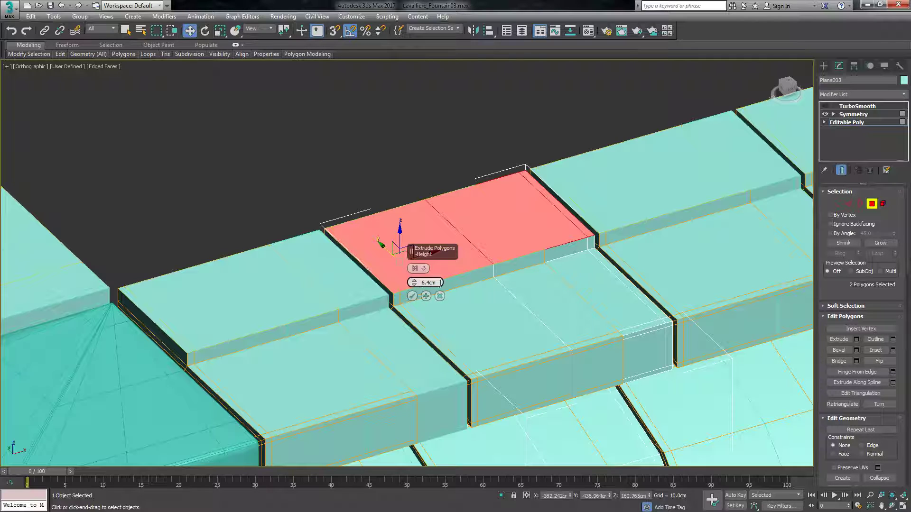
left_click(434, 283)
left_click(412, 296)
Preview the raised roof step with TurboSmooth to examine how its edges smooth, and turn the smoothing off again.
scroll(415, 270, "up", 3)
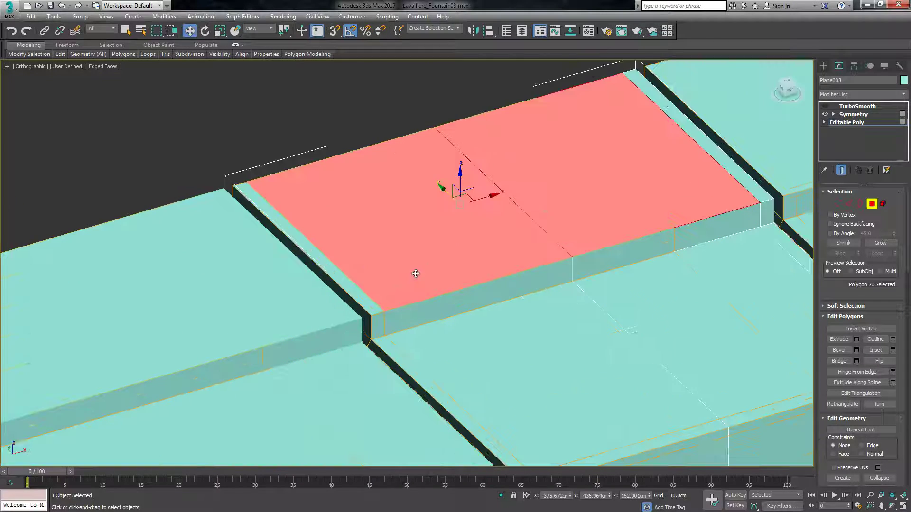
scroll(275, 319, "down", 5)
scroll(315, 307, "up", 5)
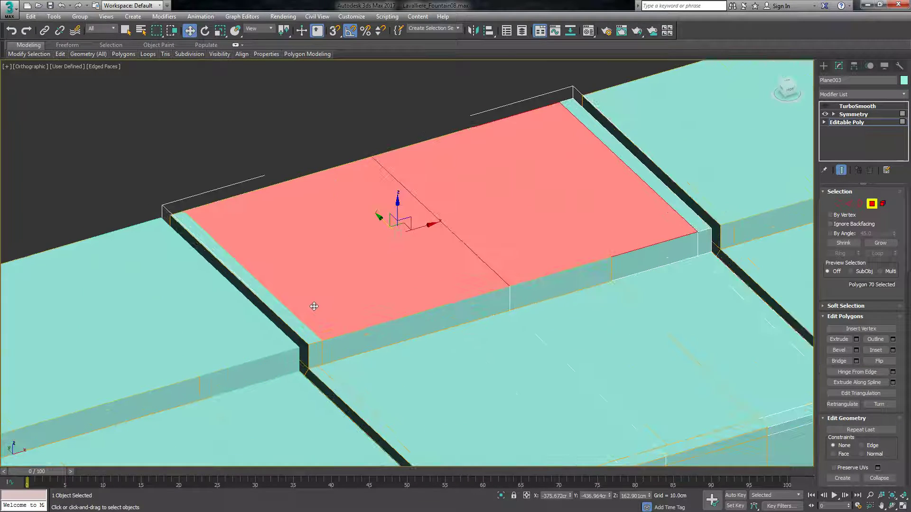
left_click(826, 106)
left_click(410, 138)
scroll(427, 200, "down", 8)
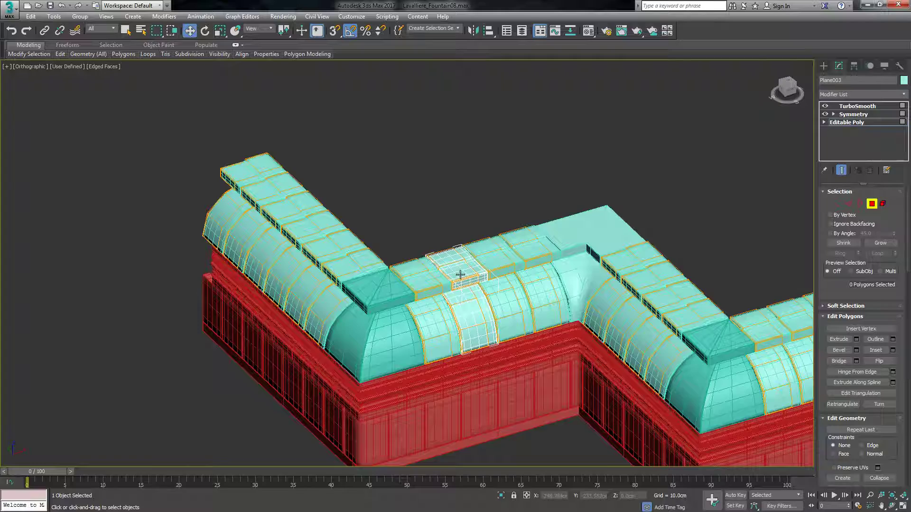
scroll(460, 275, "up", 10)
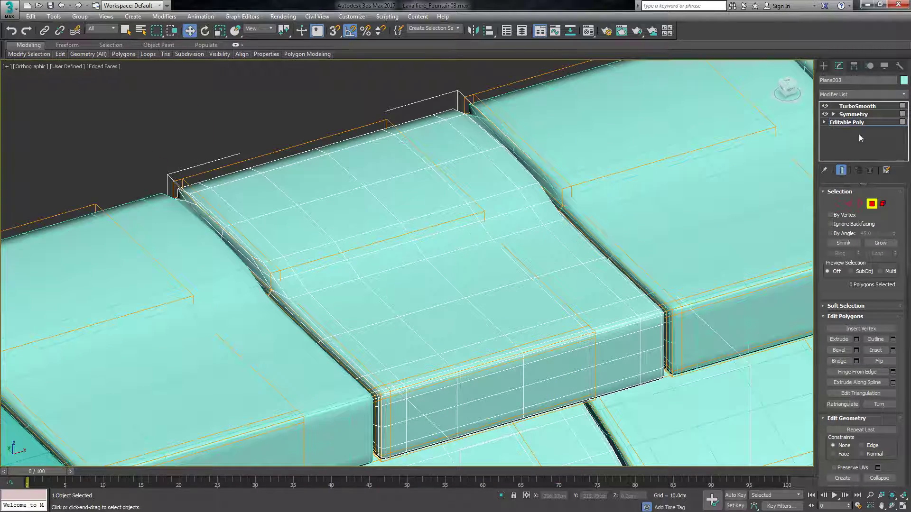
left_click(841, 170)
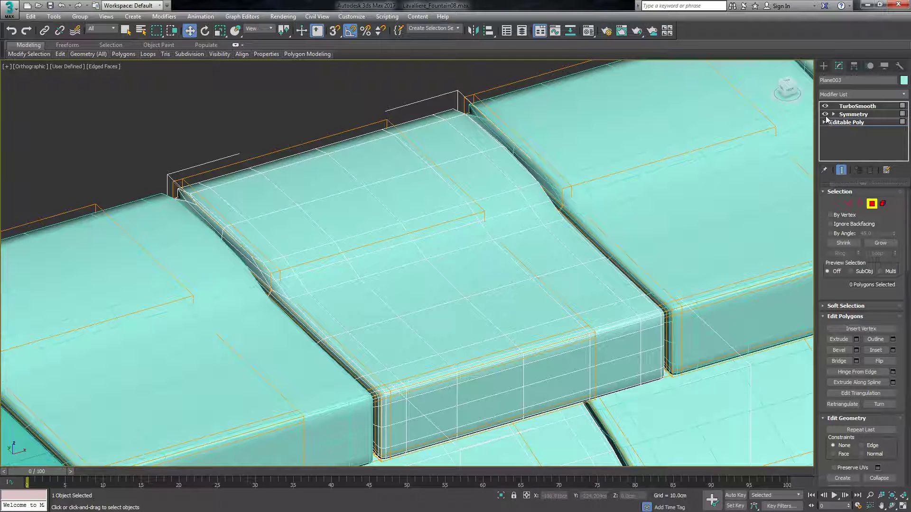
left_click(825, 107)
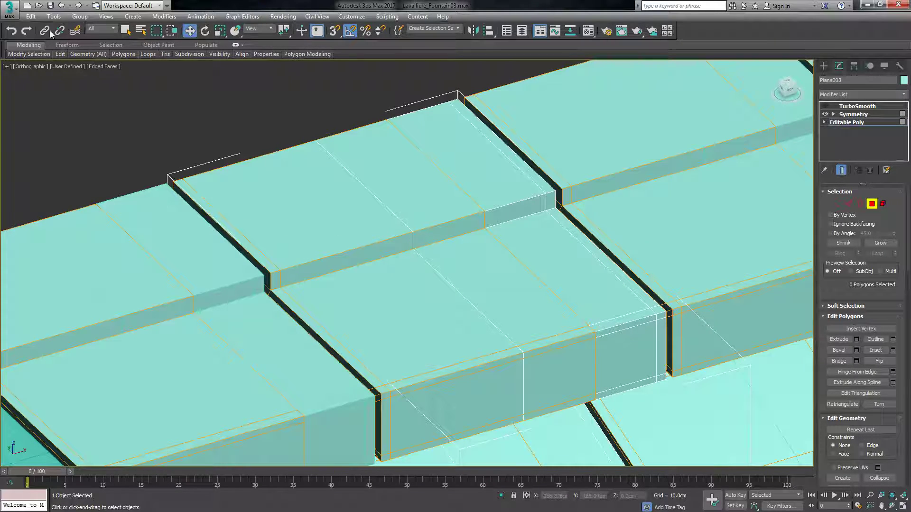
Try an additional Swift Loop edge along the raised step's vertical face, check it with TurboSmooth, and undo the loop.
mouse_move(65, 59)
left_click(137, 75)
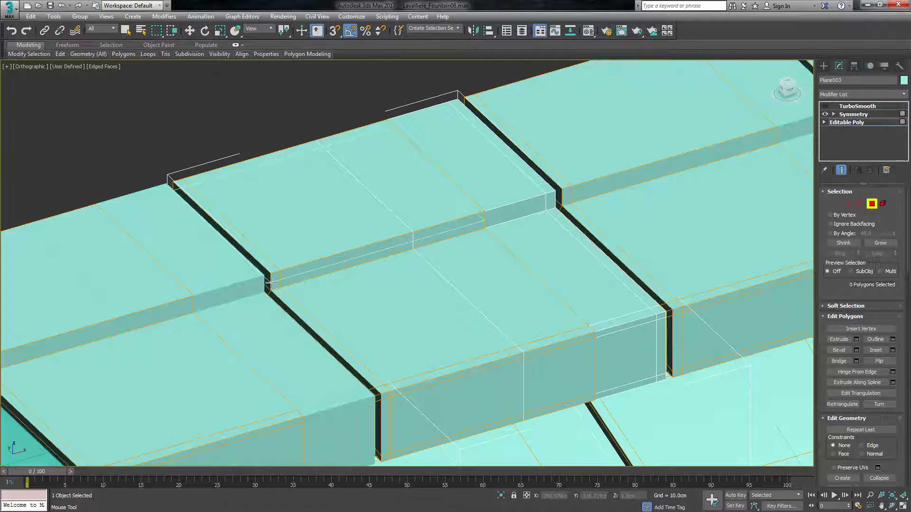
right_click(283, 142)
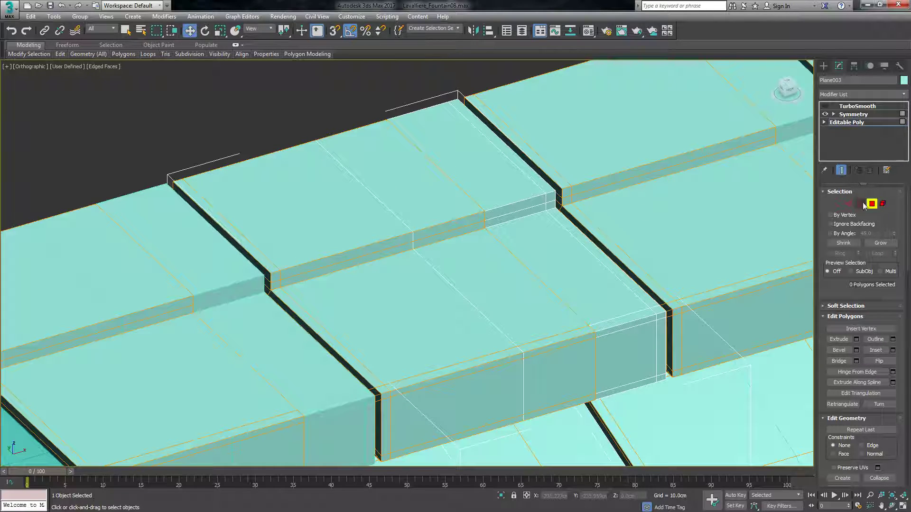
left_click(825, 107)
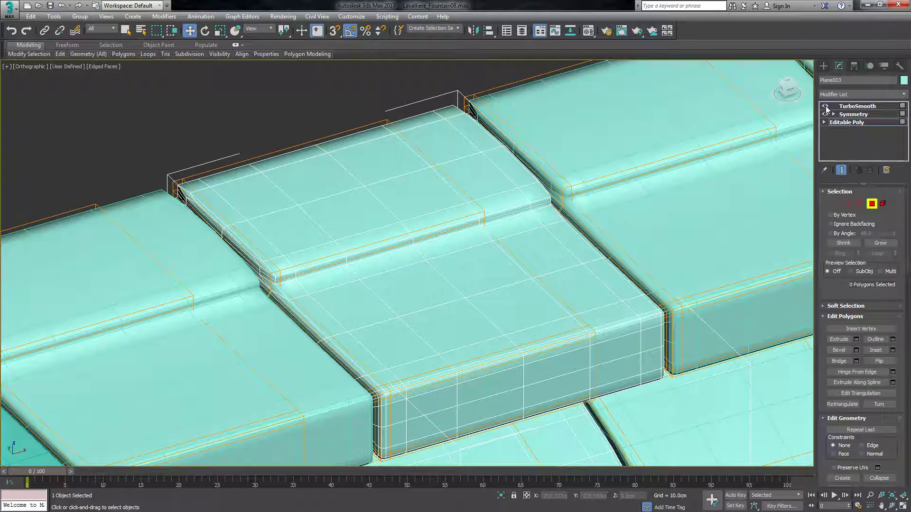
left_click(825, 107)
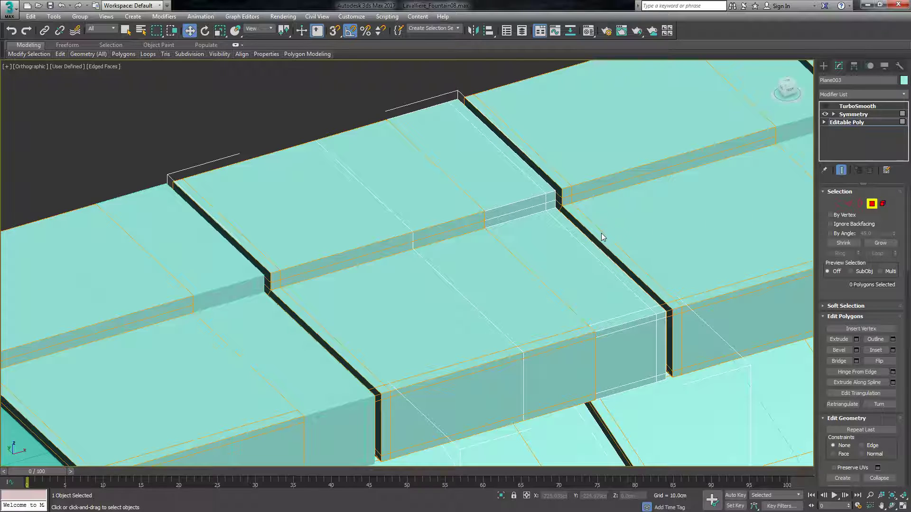
key("ctrl+z")
key("ctrl+z")
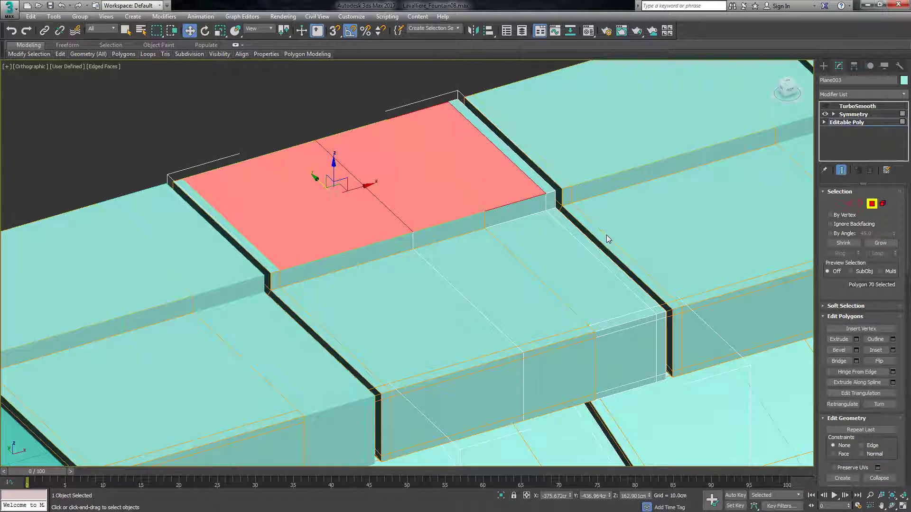
Add two Swift Loop support edges on the raised step's vertical face, one just below its upper edge and one just above its base.
left_click(607, 240)
mouse_move(60, 54)
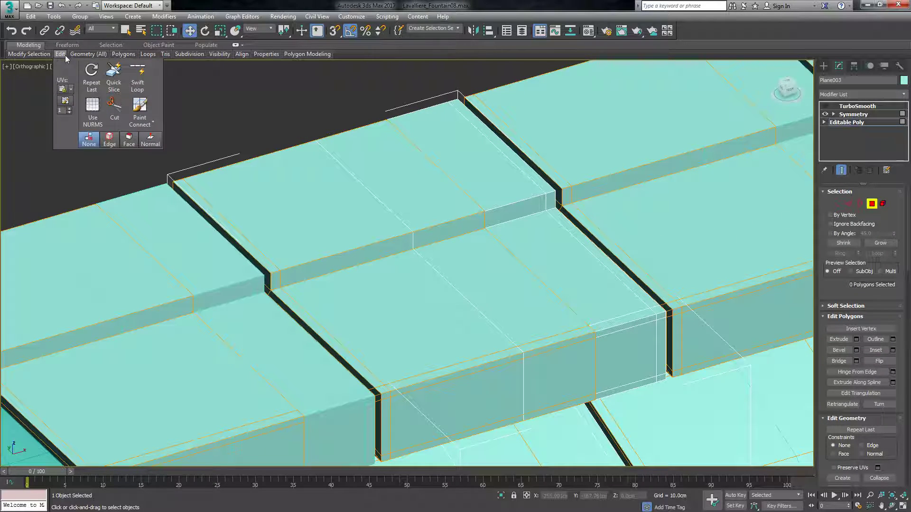
left_click(137, 78)
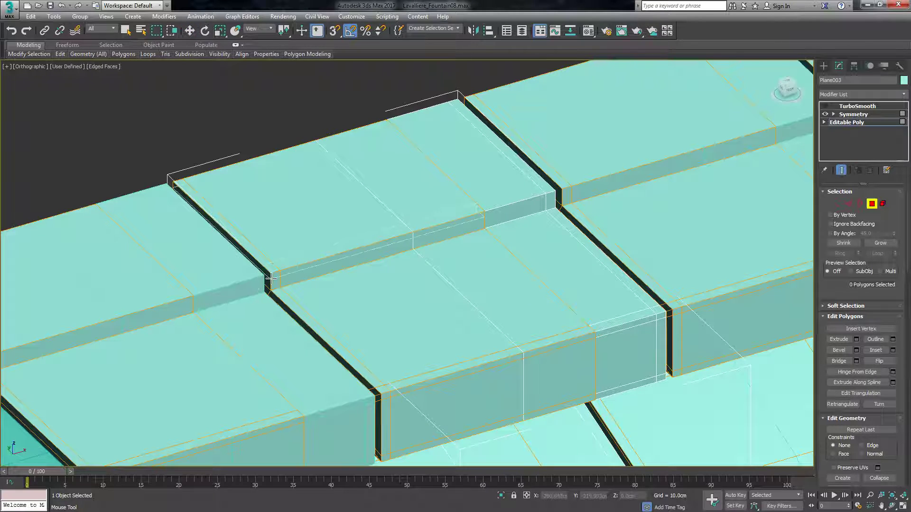
right_click(269, 281)
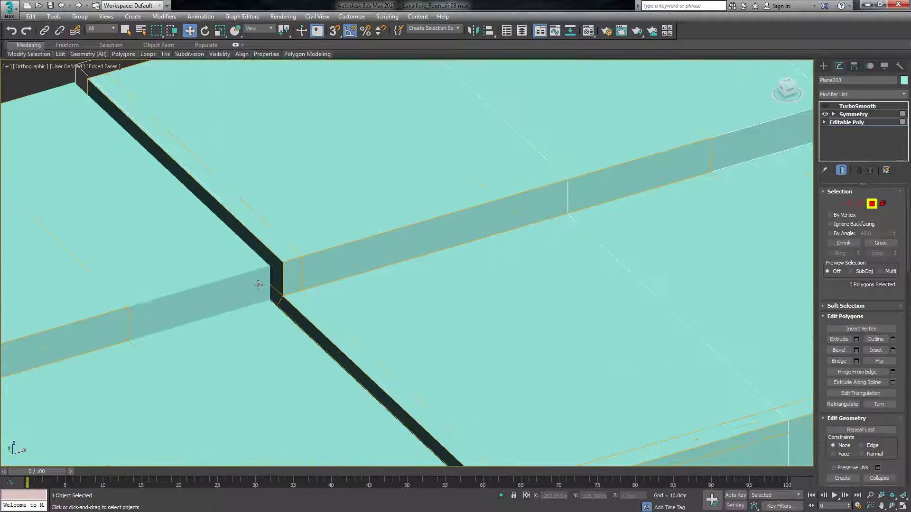
scroll(266, 279, "up", 5)
mouse_move(60, 53)
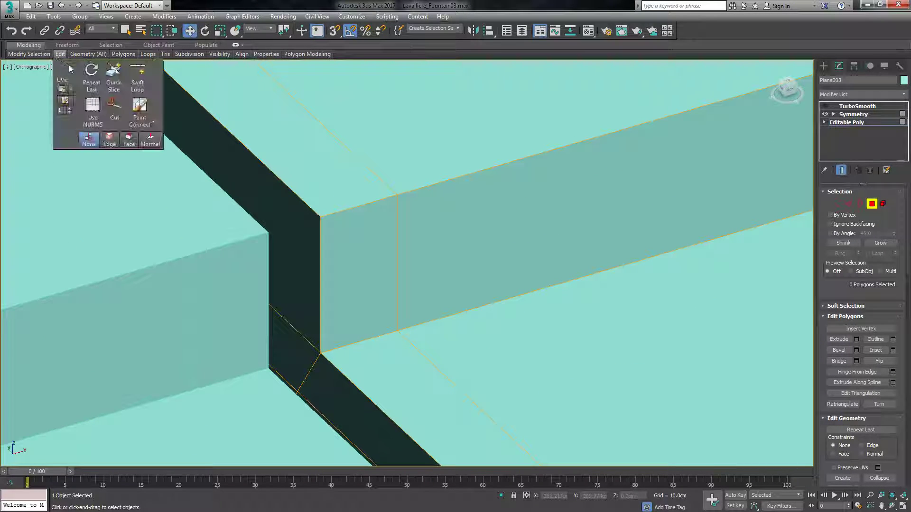
left_click(137, 78)
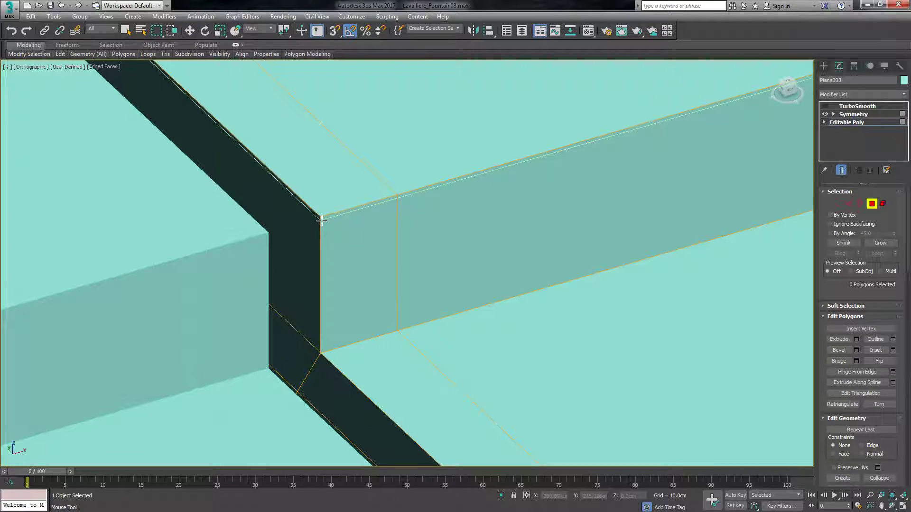
left_click(319, 222)
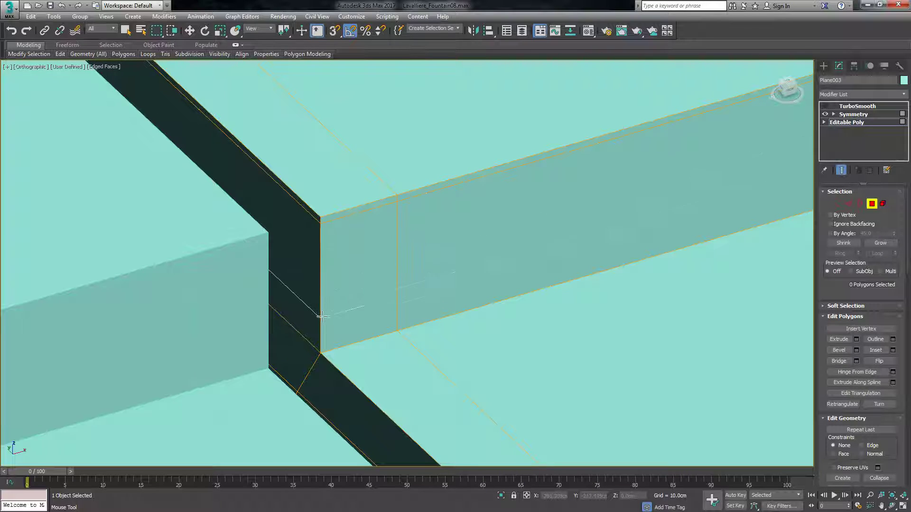
left_click(321, 348)
right_click(359, 316)
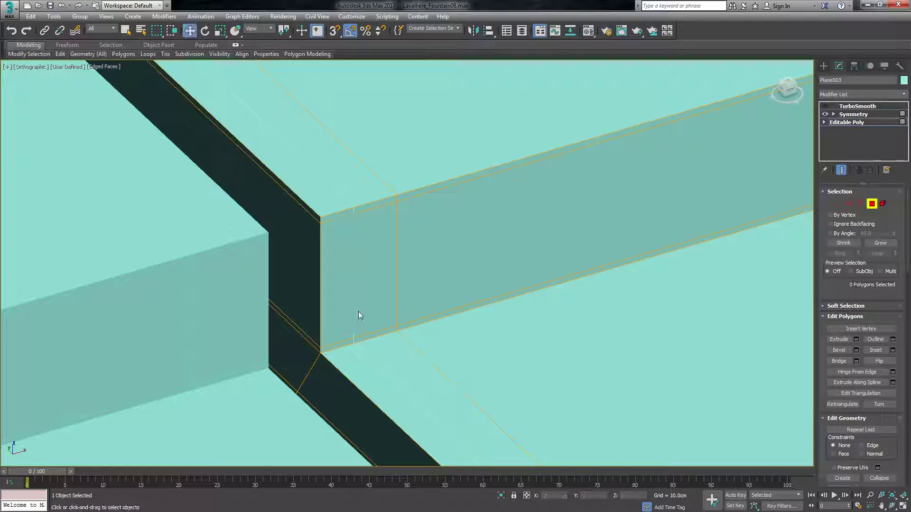
Turn TurboSmooth back on for the roof segment, examine the smoothed steps along the roof, and deselect the segment.
scroll(390, 384, "down", 3)
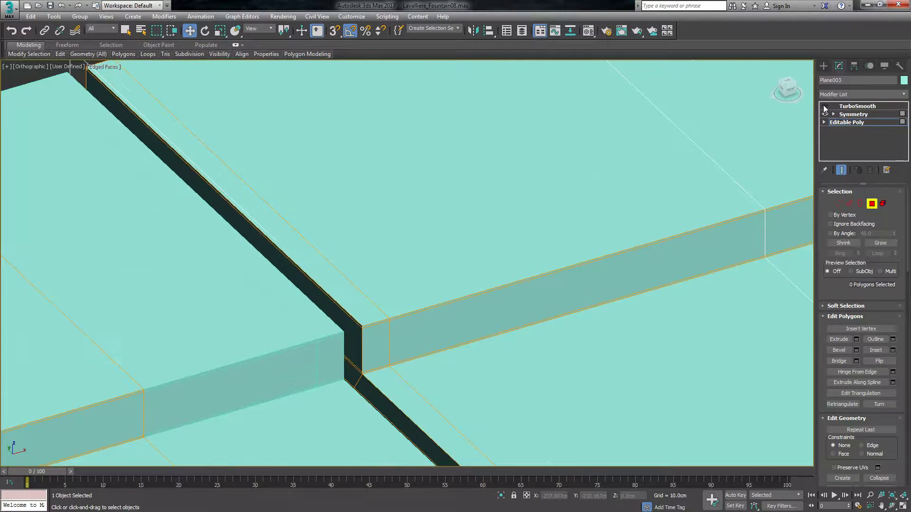
left_click(824, 106)
left_click(825, 114)
scroll(427, 337, "down", 5)
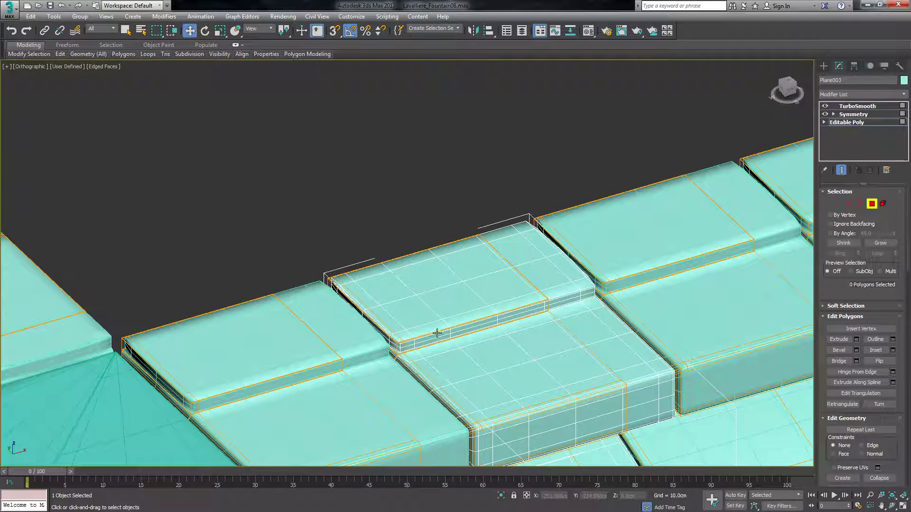
scroll(462, 318, "up", 3)
scroll(421, 315, "down", 8)
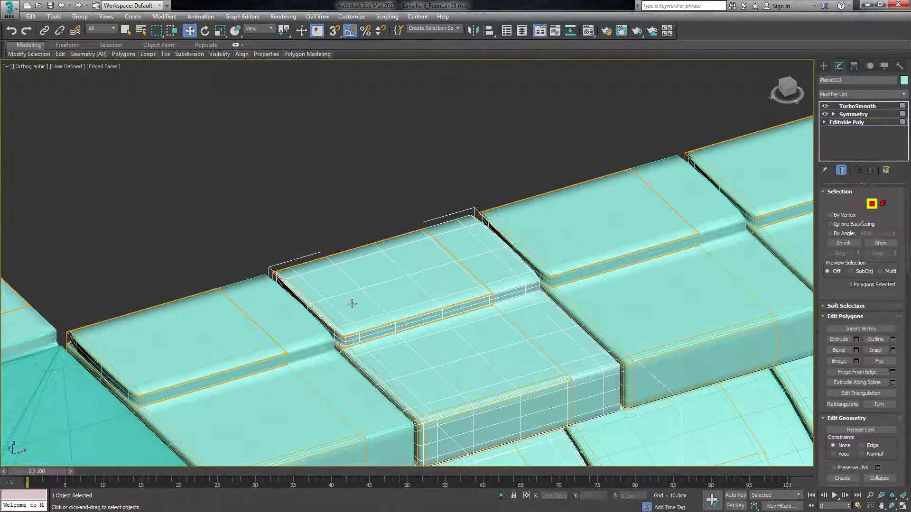
scroll(481, 301, "down", 4)
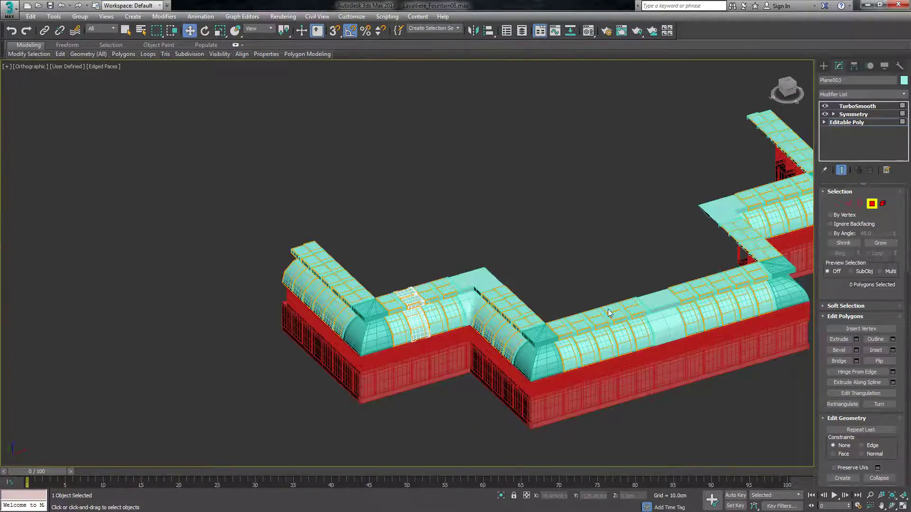
scroll(527, 311, "up", 7)
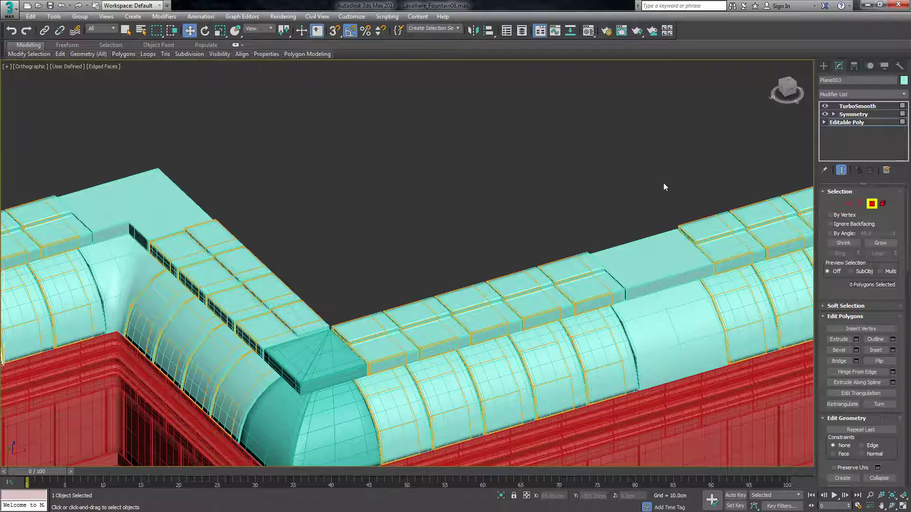
left_click(824, 65)
left_click(482, 234)
Turn off TurboSmooth on the corner roof piece with the pyramid-like cap, and deselect it.
scroll(420, 278, "down", 4)
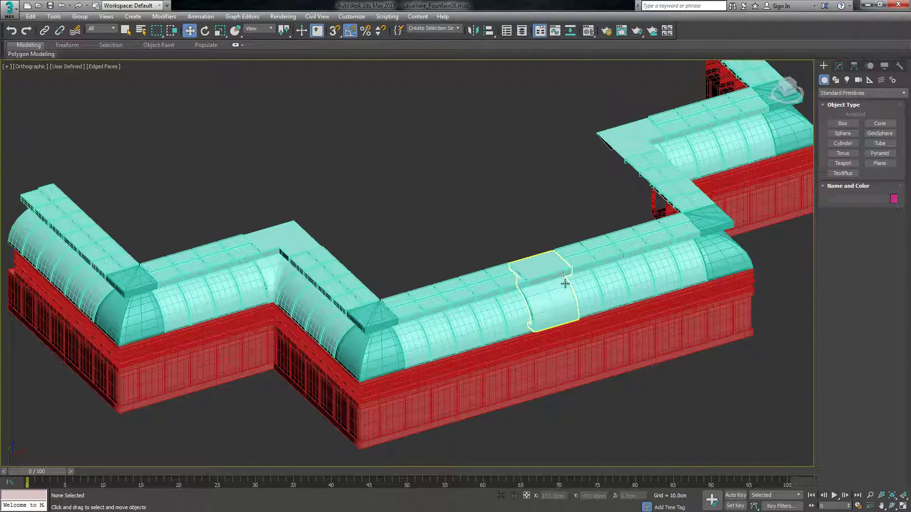
scroll(569, 289, "down", 5)
scroll(583, 230, "up", 8)
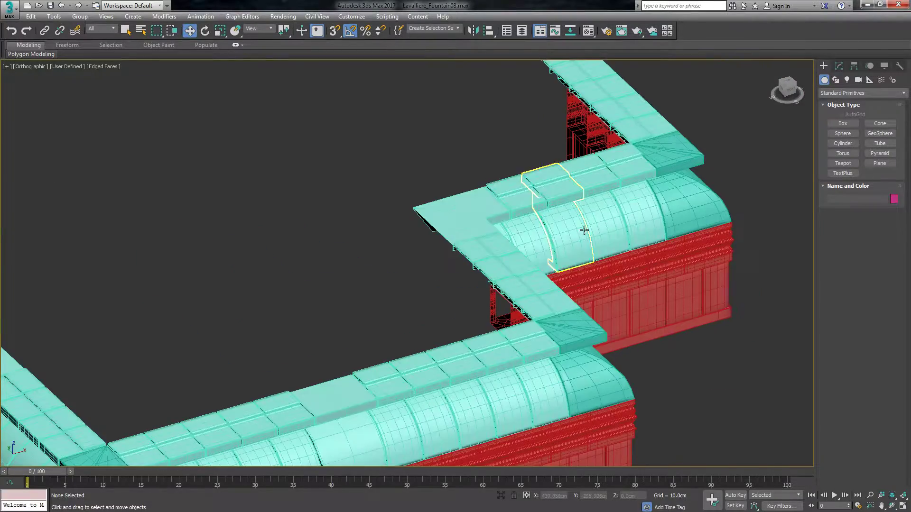
scroll(584, 230, "down", 5)
scroll(248, 299, "up", 6)
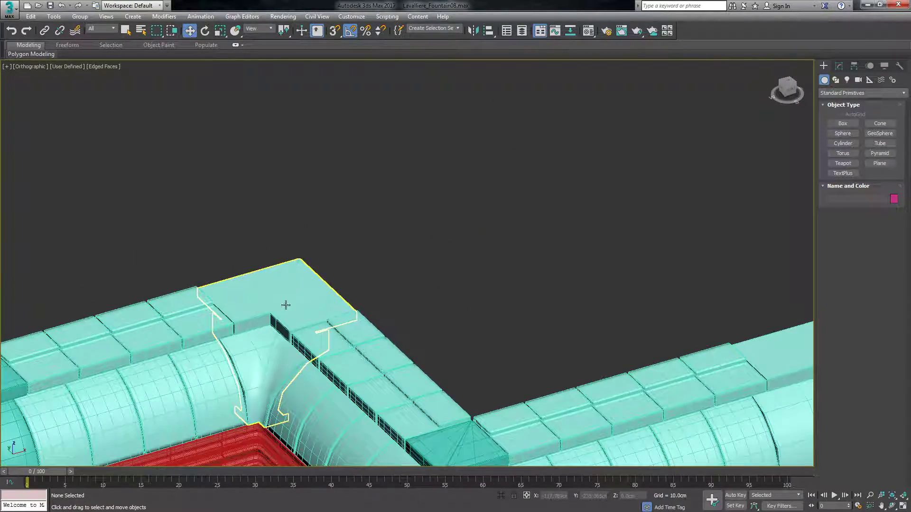
scroll(286, 305, "down", 5)
scroll(516, 352, "up", 7)
left_click(516, 326)
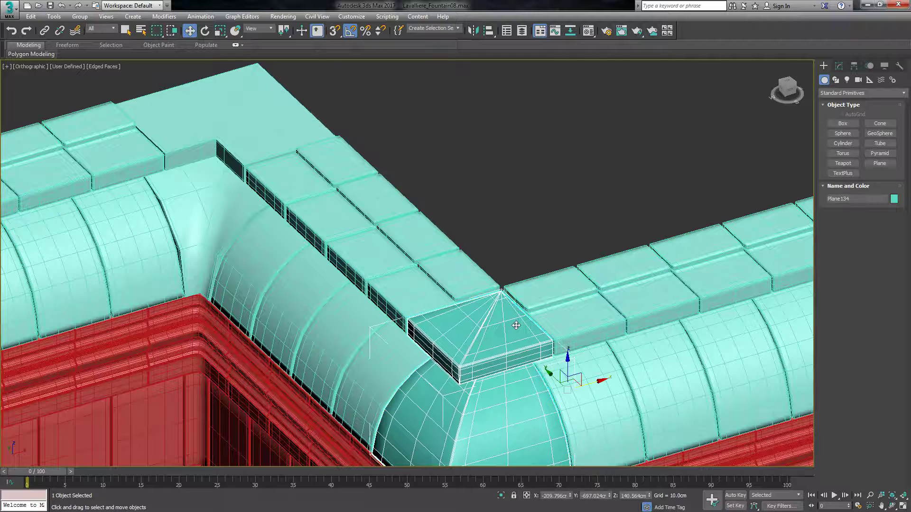
left_click(839, 66)
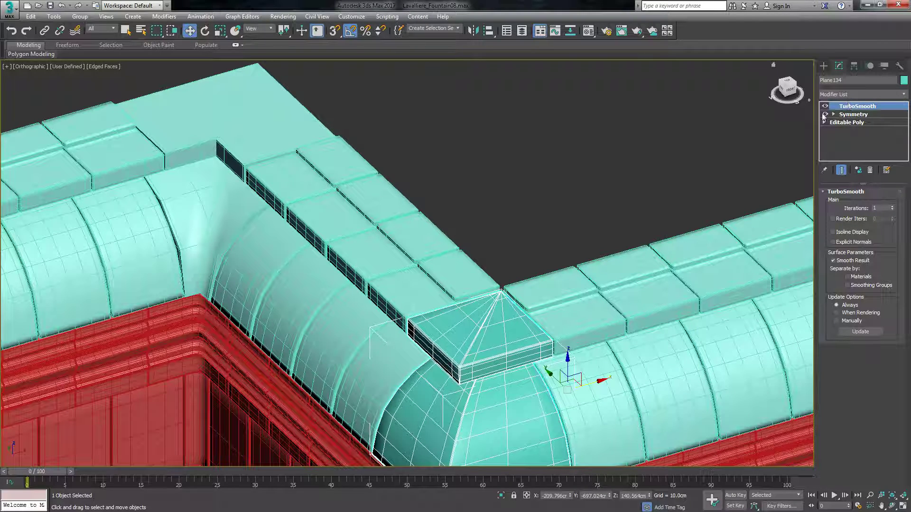
left_click(826, 106)
left_click(581, 196)
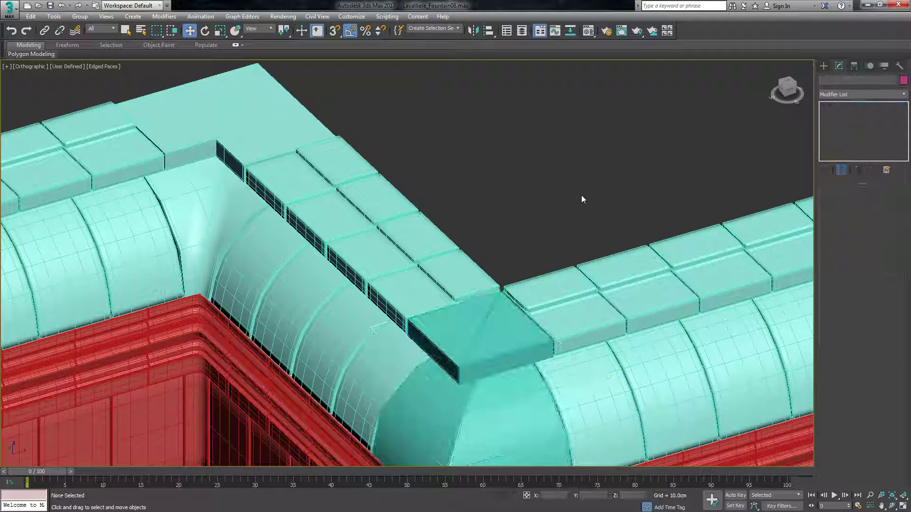
Reselect the corner roof piece, zoom in on its cap, and go to its Editable Poly level with the end result shown.
scroll(384, 248, "down", 6)
scroll(369, 253, "down", 2)
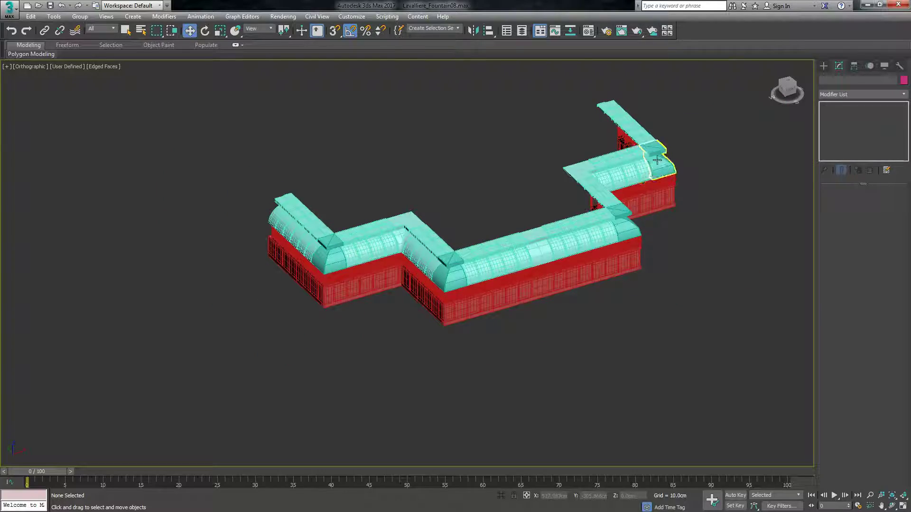
scroll(655, 152, "up", 5)
left_click(415, 259)
key("z")
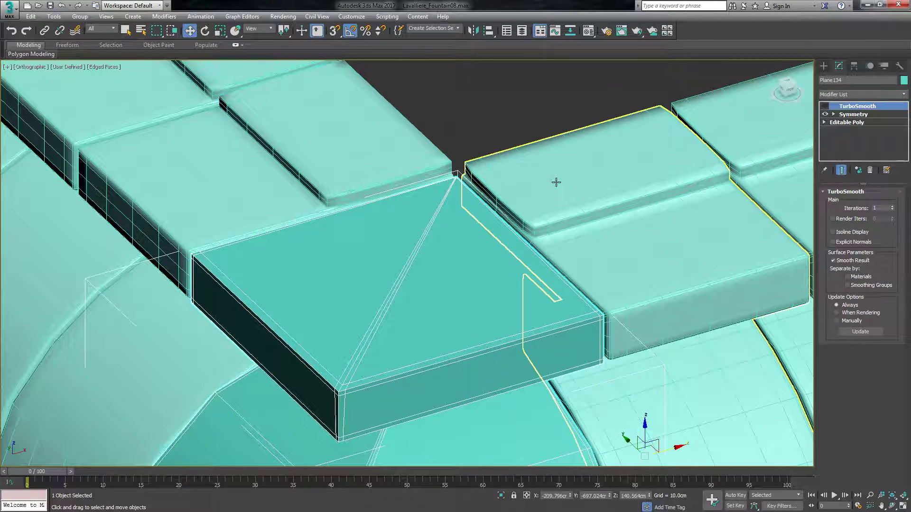
left_click(851, 114)
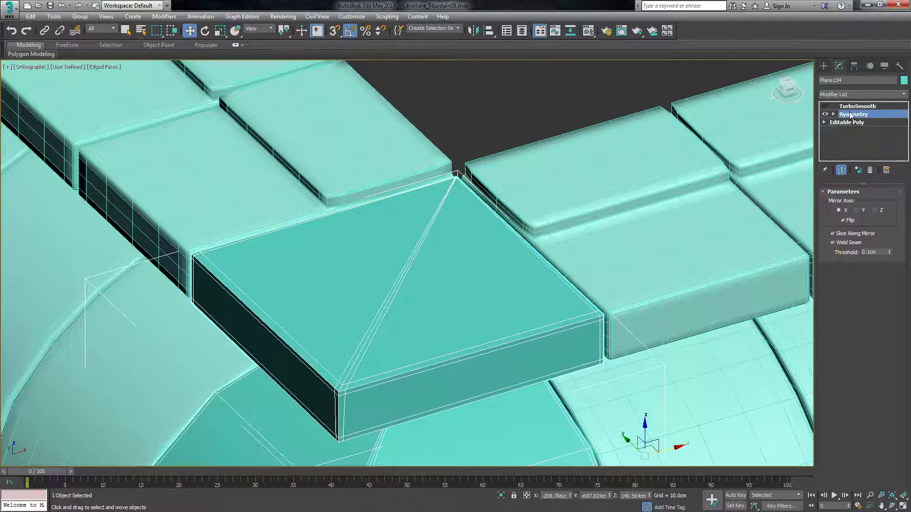
left_click(847, 123)
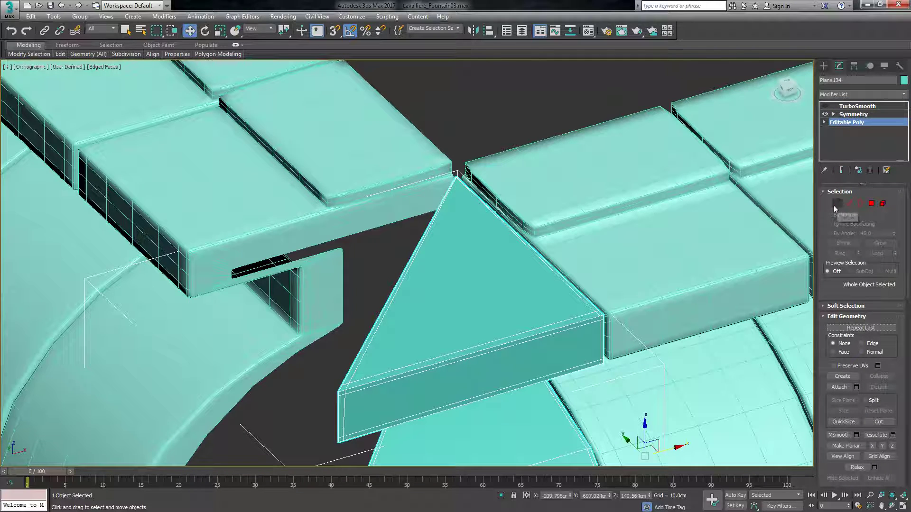
left_click(841, 170)
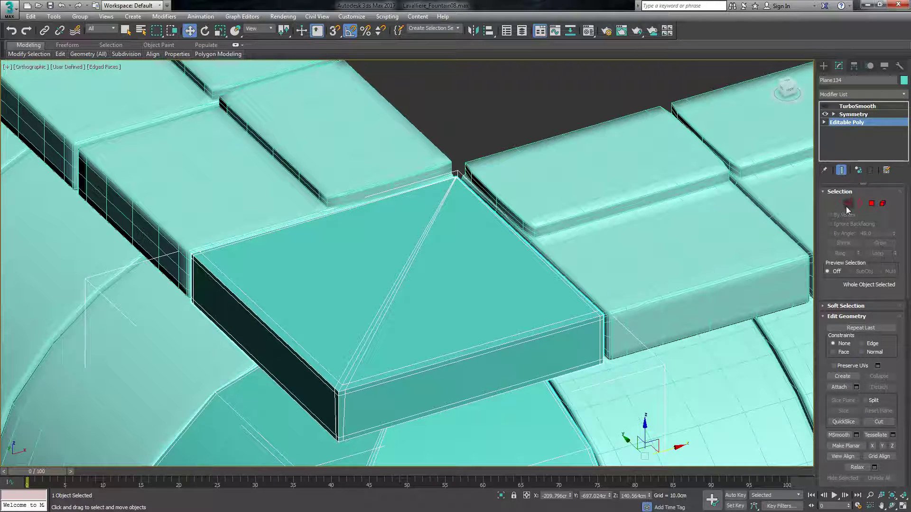
Add a Swift Loop edge across the corner cap's top at mid-depth, in line with the neighbouring slabs' raised steps.
mouse_move(60, 54)
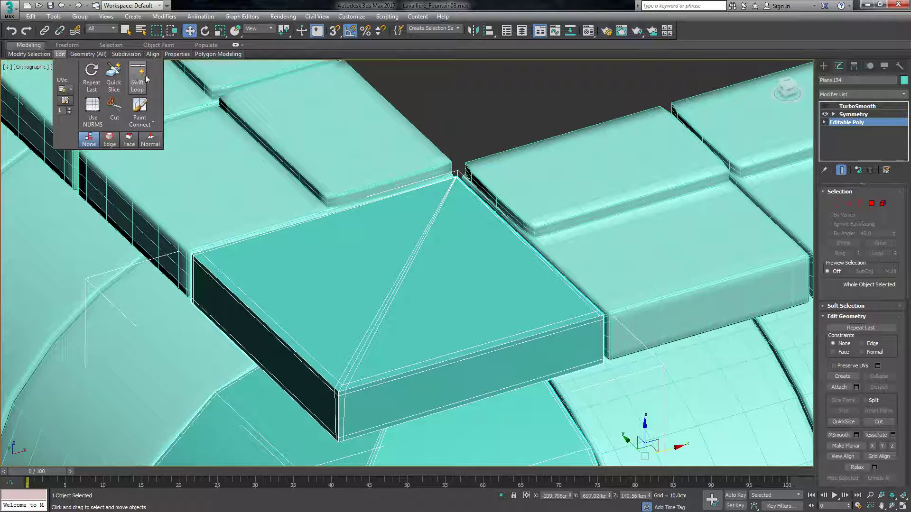
left_click(138, 78)
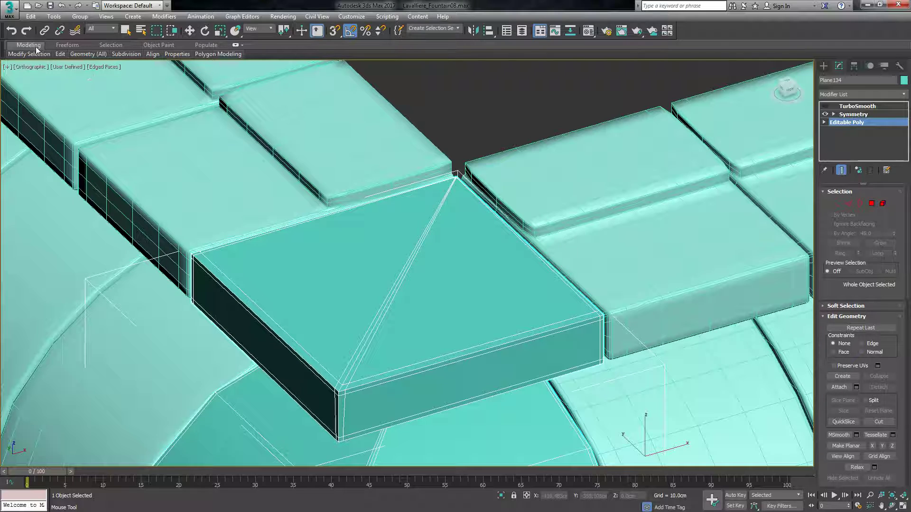
mouse_move(61, 53)
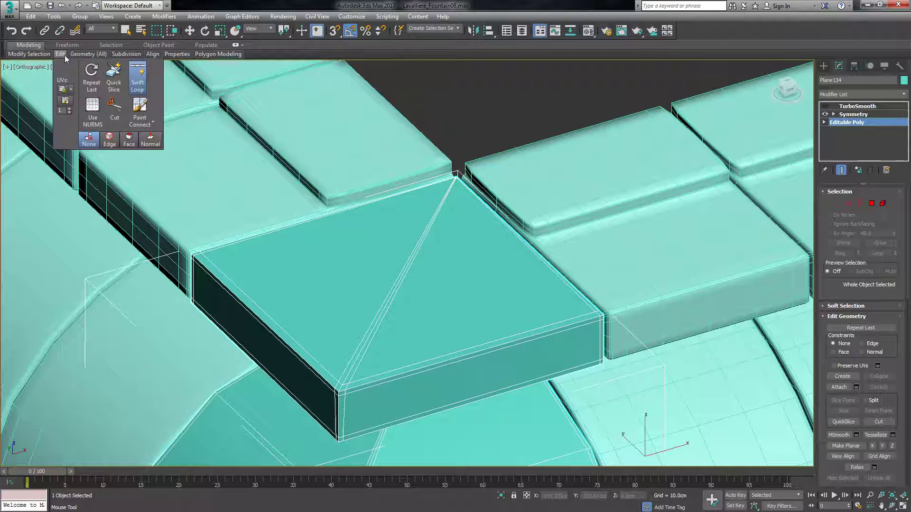
right_click(454, 233)
mouse_move(60, 53)
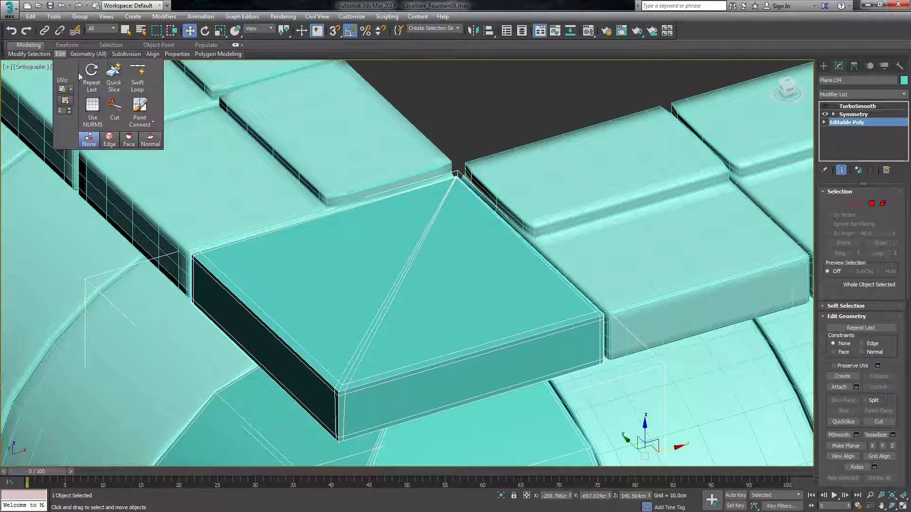
left_click(138, 76)
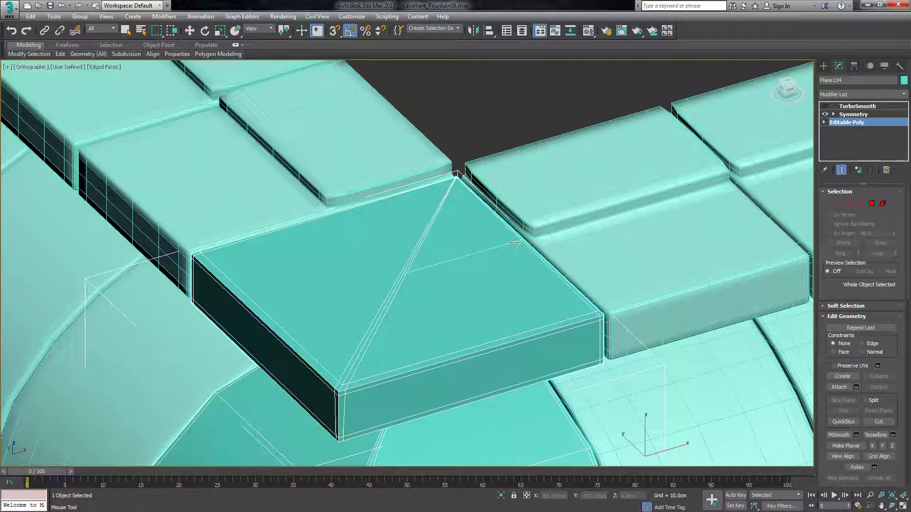
left_click(521, 242)
key("w")
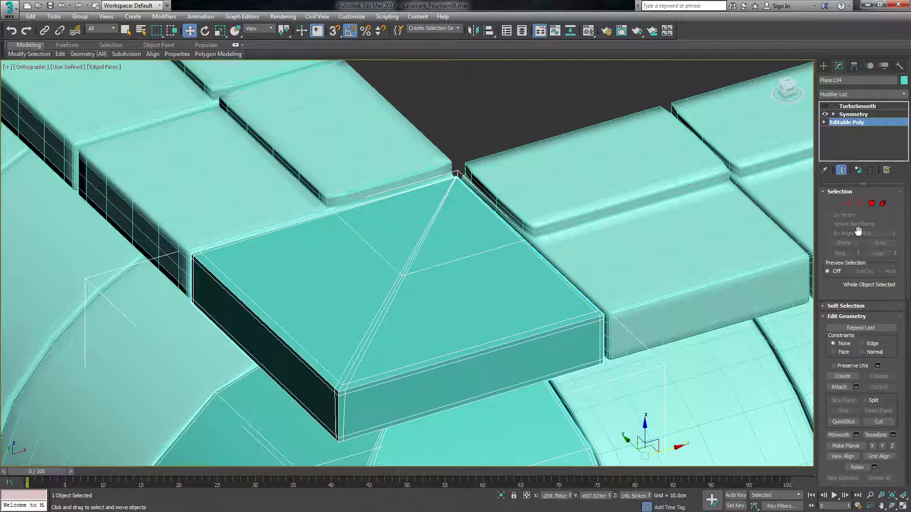
Select the large rear polygon and the narrow strip along the diagonal seam on the corner cap's top.
left_click(871, 204)
left_click(447, 230)
scroll(448, 230, "up", 5)
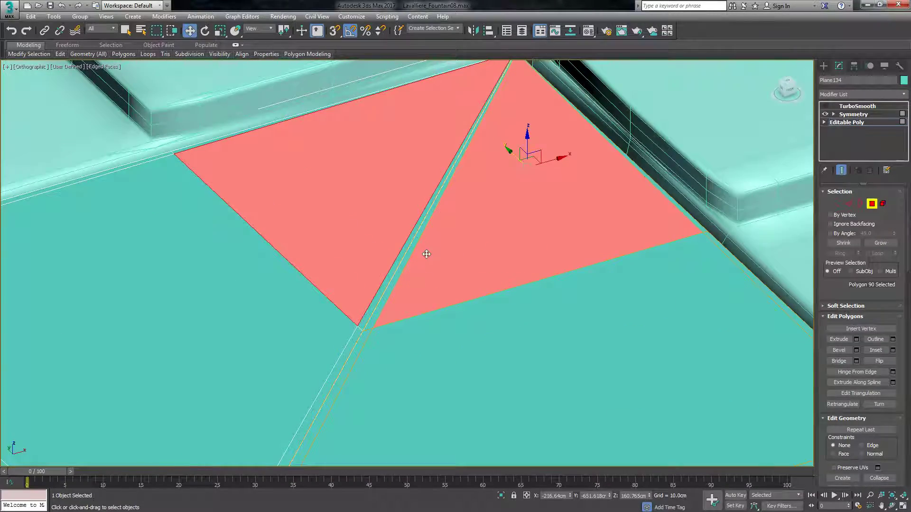
scroll(226, 340, "down", 3)
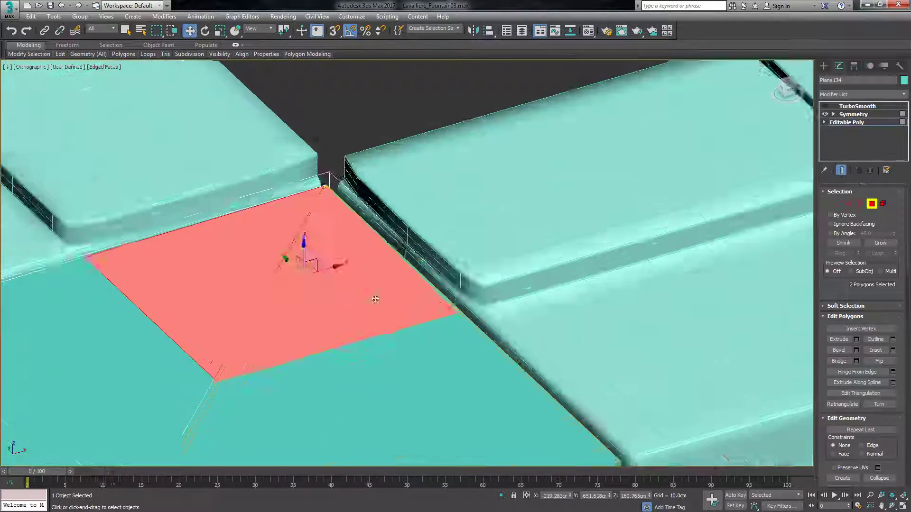
scroll(342, 269, "up", 5)
scroll(455, 347, "down", 4)
scroll(399, 250, "up", 9)
scroll(313, 153, "down", 3)
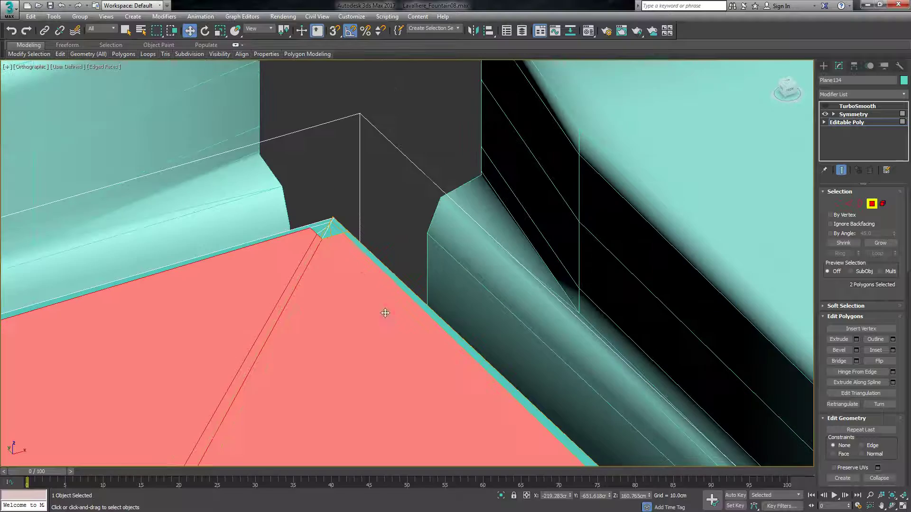
scroll(386, 320, "down", 2)
scroll(306, 152, "down", 2)
scroll(306, 219, "up", 5)
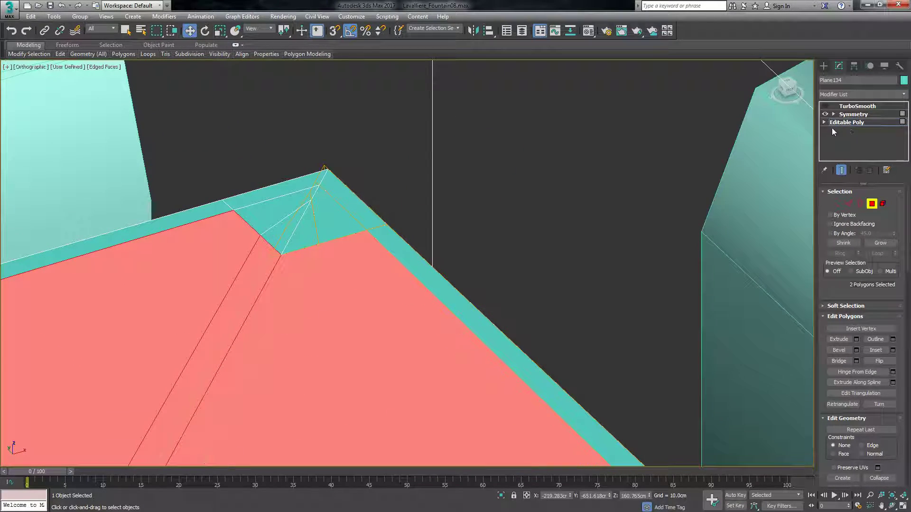
Select all polygons on the rear part of the corner cap's top, including the seam strip and the slivers at the apex and outer edge.
left_click(313, 234)
left_click(309, 270)
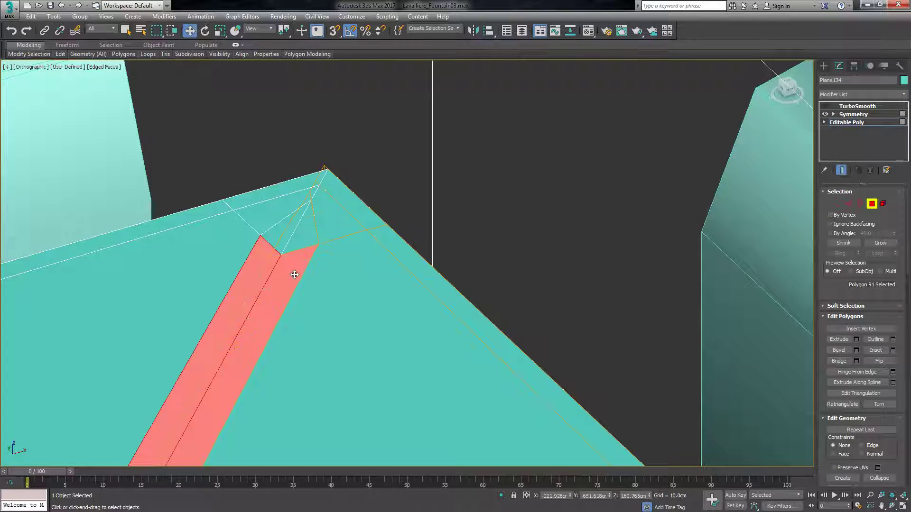
left_click(338, 275, "ctrl")
left_click(300, 223, "ctrl")
left_click(342, 207, "ctrl")
left_click(356, 204, "ctrl")
left_click(407, 260, "ctrl")
scroll(328, 123, "down", 9)
scroll(333, 128, "down", 5)
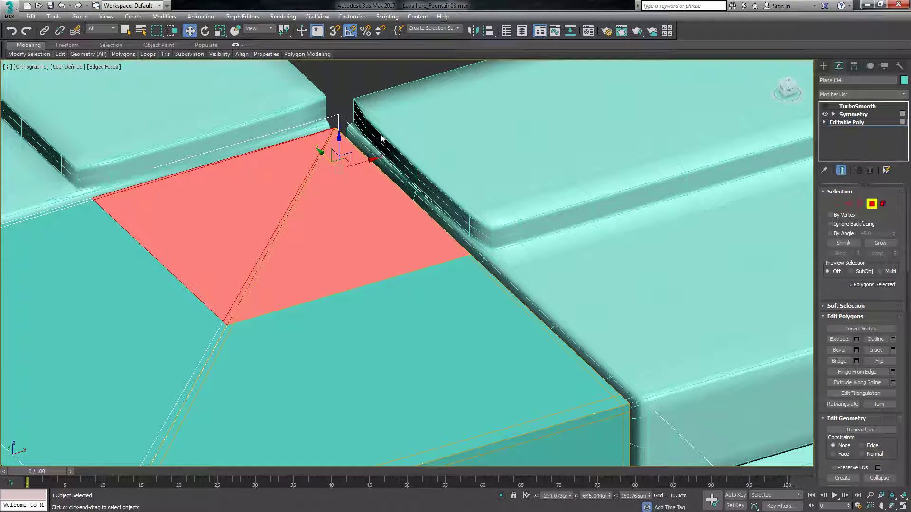
Extrude the selected rear polygons of the corner cap's top by a height of 6.
scroll(245, 262, "up", 6)
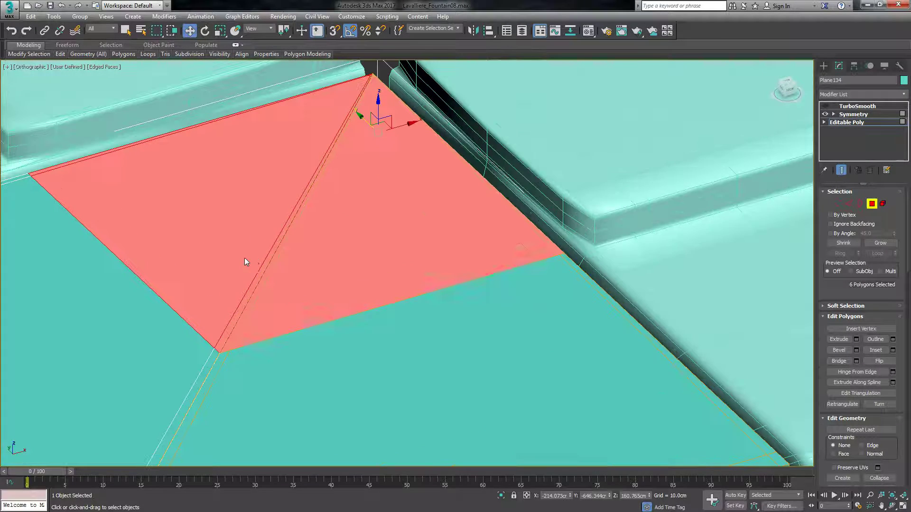
left_click(856, 340)
double_click(433, 283)
type("6")
key("Return")
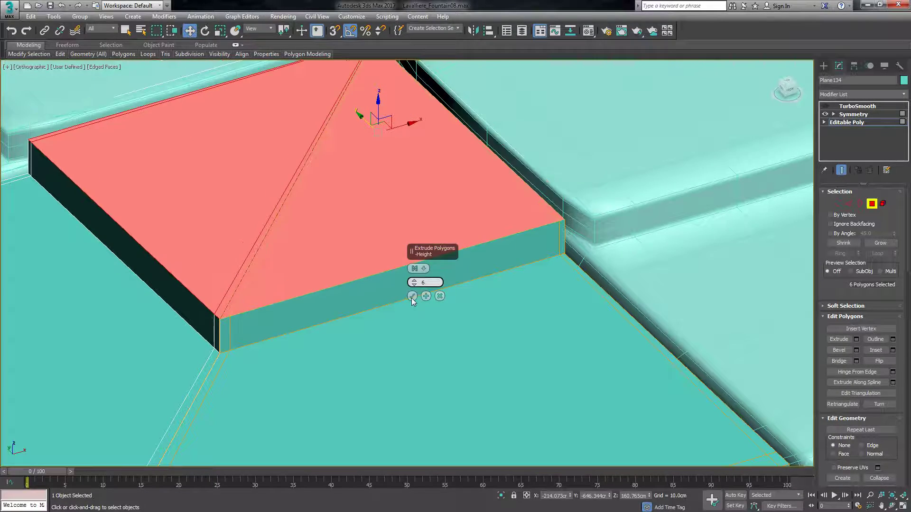
left_click(410, 296)
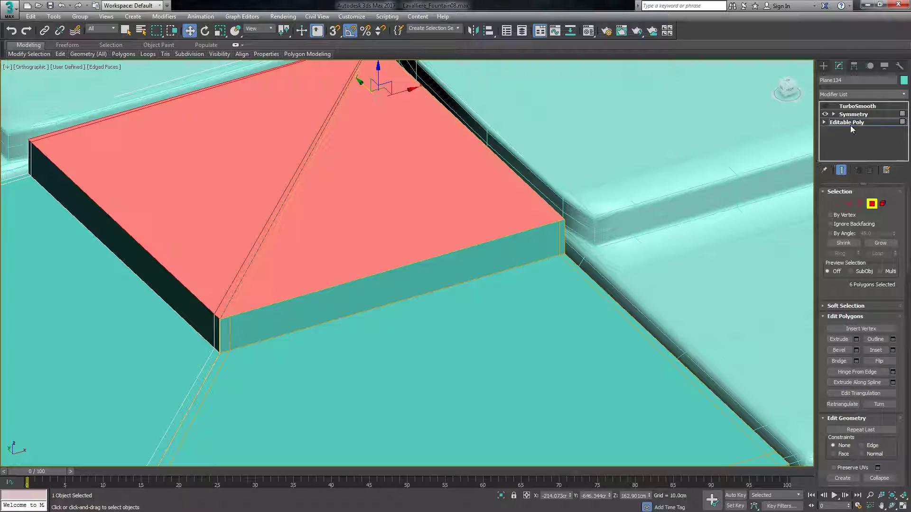
Add Swift Loop support edges around the side walls of the corner cap's raised step, close to its upper edge.
mouse_move(60, 54)
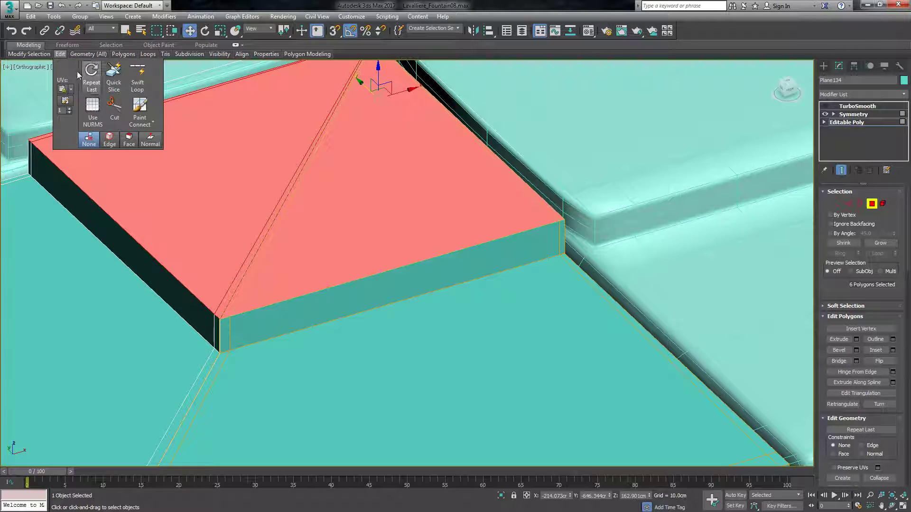
left_click(138, 76)
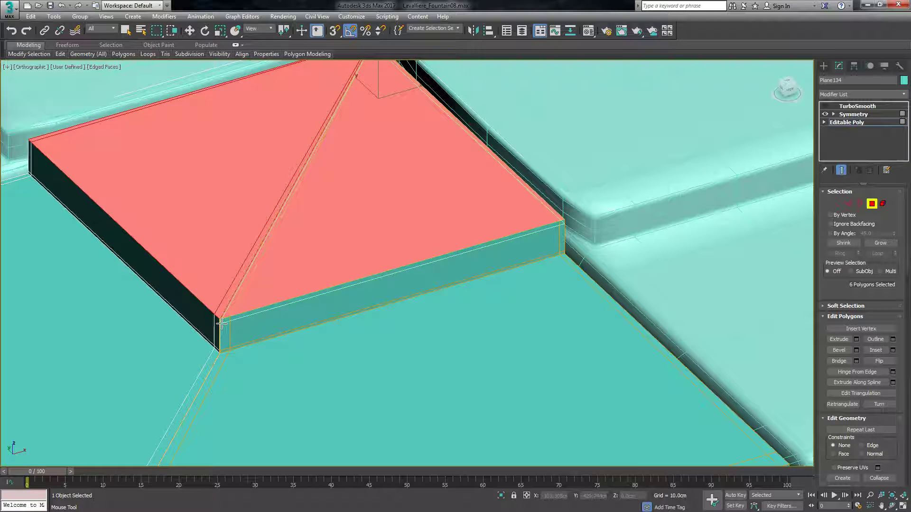
key("w")
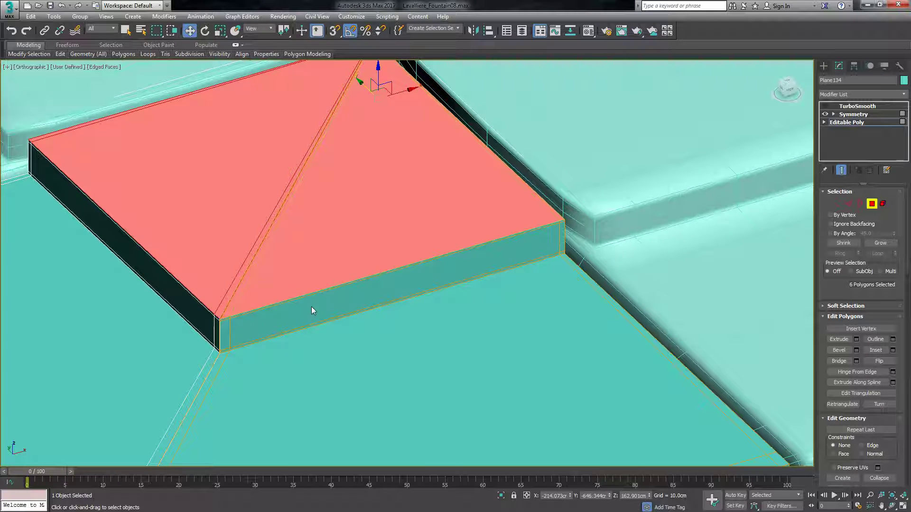
left_click(350, 298)
scroll(350, 297, "down", 2)
scroll(344, 285, "up", 2)
scroll(444, 172, "down", 1)
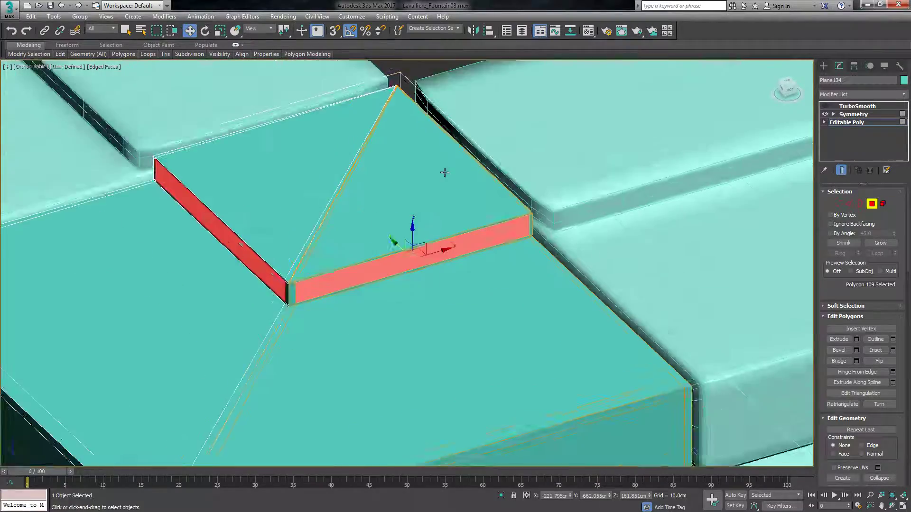
Turn TurboSmooth back on for the corner roof piece and clear its polygon selection.
scroll(445, 172, "down", 1)
left_click(826, 106)
left_click(494, 110)
scroll(410, 246, "down", 5)
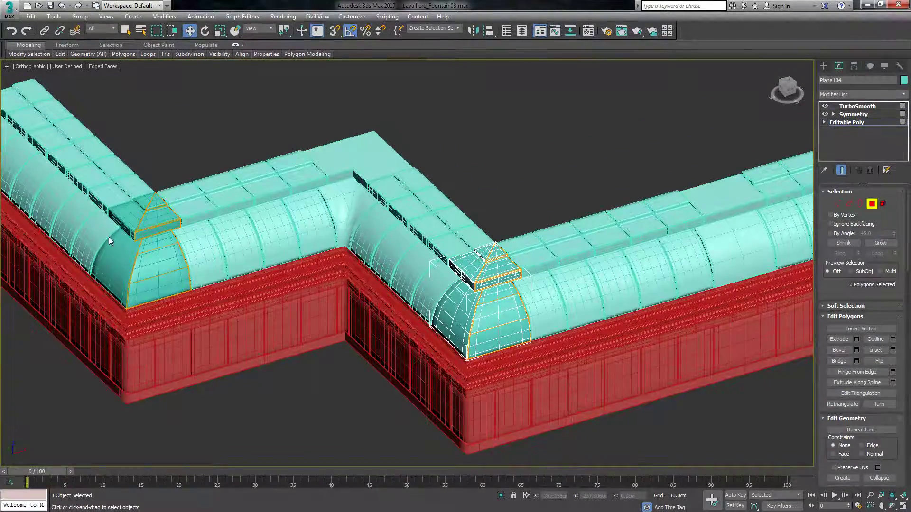
scroll(361, 168, "down", 5)
scroll(369, 160, "up", 4)
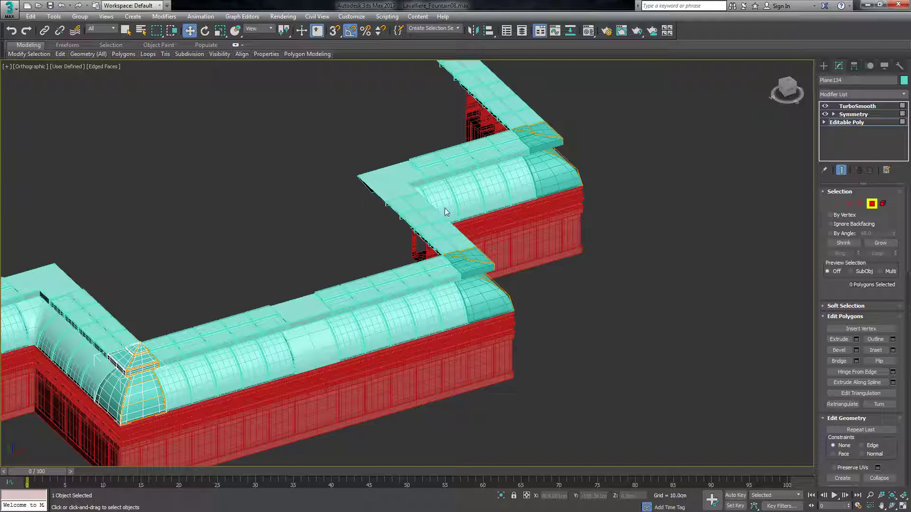
Select the inner corner roof piece with the flat, unstepped top.
left_click(823, 65)
left_click(401, 165)
scroll(379, 166, "up", 5)
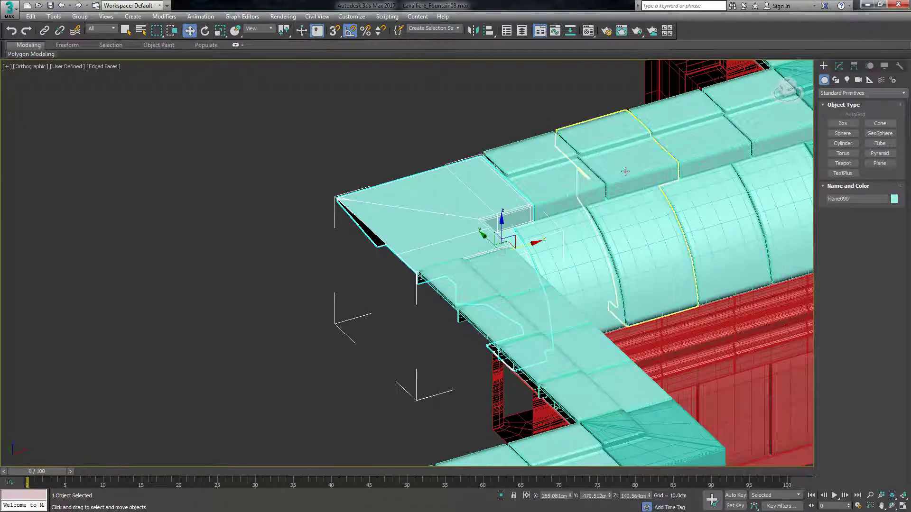
scroll(415, 229, "up", 3)
Examine the inner corner piece's top, outer edges and underside from several angles against the neighbouring stepped slabs.
middle_click_drag(591, 170, 407, 263, "alt")
middle_click_drag(407, 263, 363, 266, "alt")
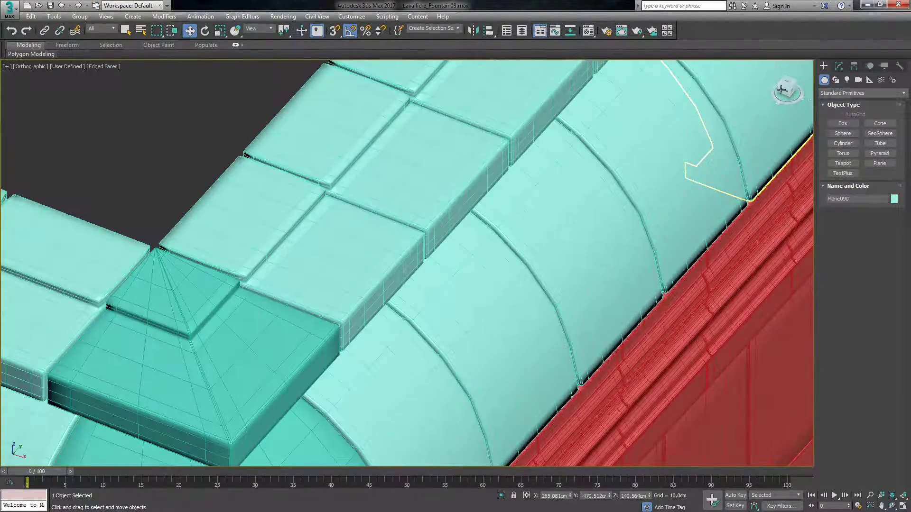
scroll(470, 199, "down", 4)
scroll(138, 139, "up", 6)
scroll(416, 237, "down", 3)
scroll(274, 194, "up", 3)
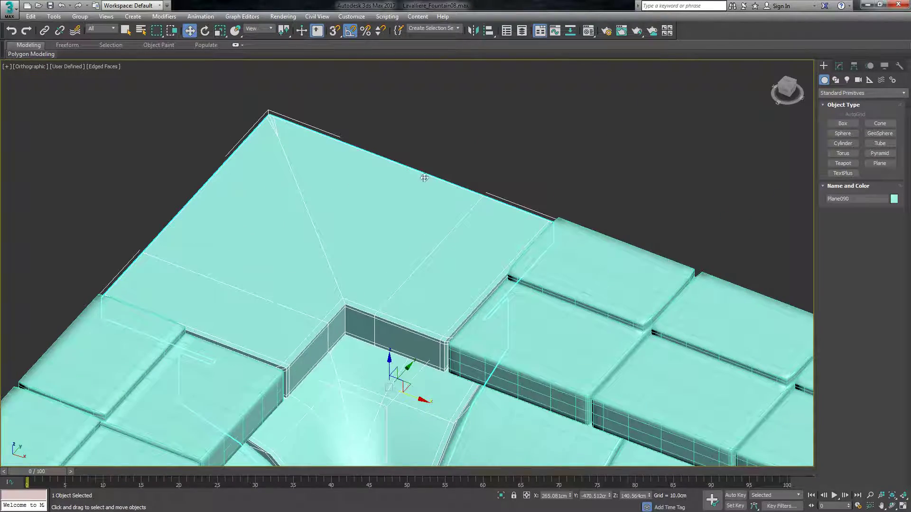
left_click_drag(782, 95, 747, 95)
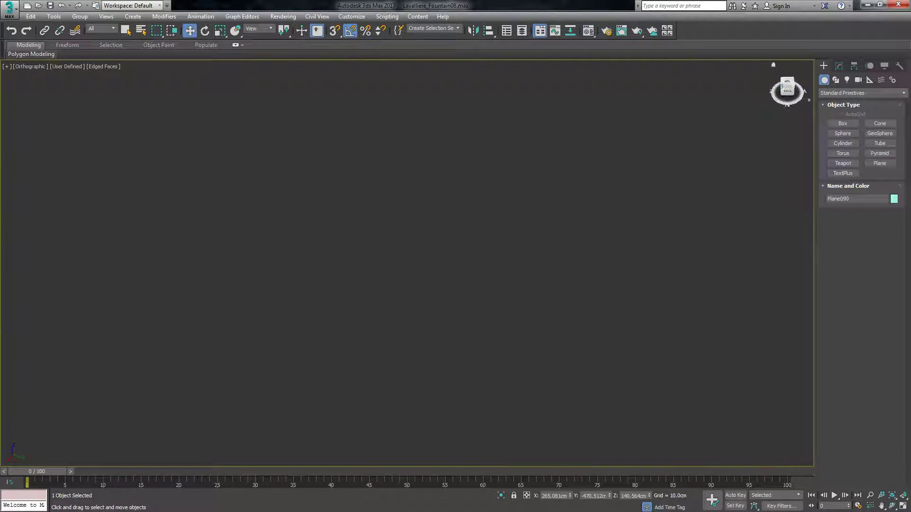
middle_click_drag(407, 263, 477, 275, "alt")
scroll(439, 281, "down", 5)
scroll(442, 196, "up", 9)
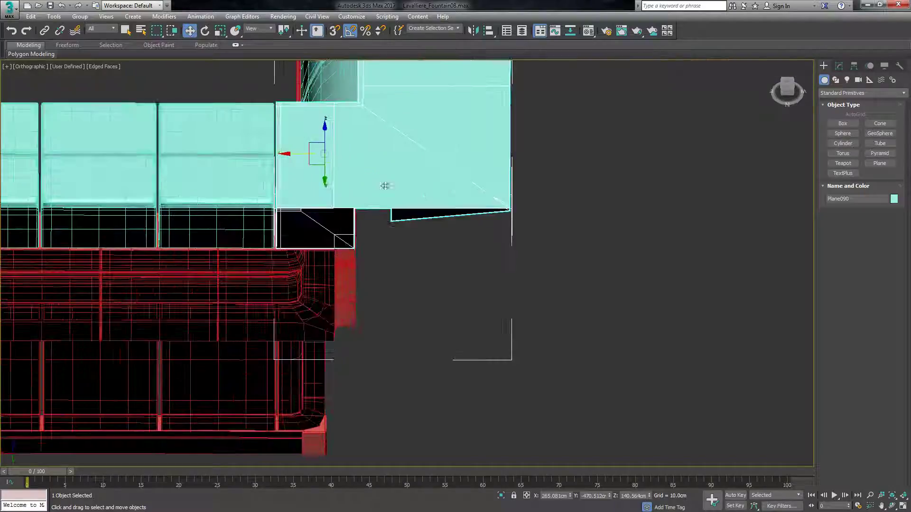
left_click_drag(788, 86, 764, 47)
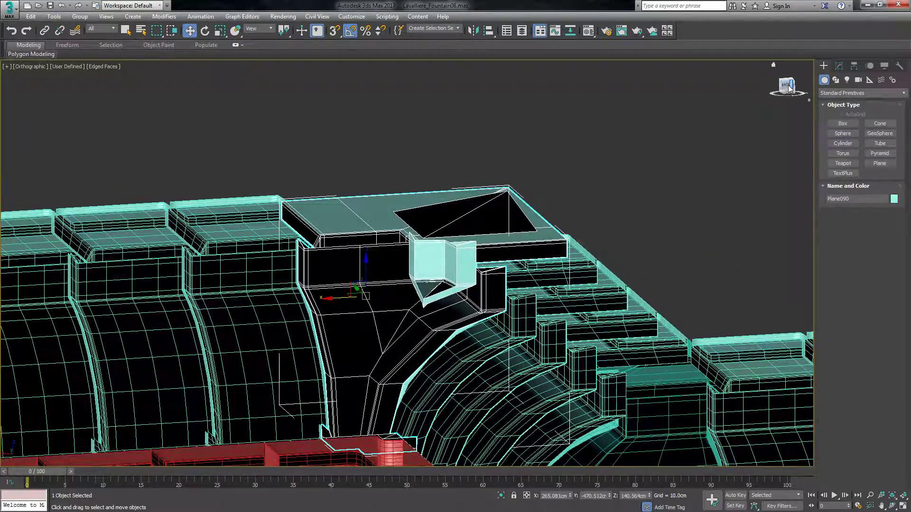
mouse_move(796, 93)
left_mouse_down()
mouse_move(772, 92)
mouse_move(801, 86)
mouse_move(771, 94)
mouse_move(790, 89)
left_mouse_up()
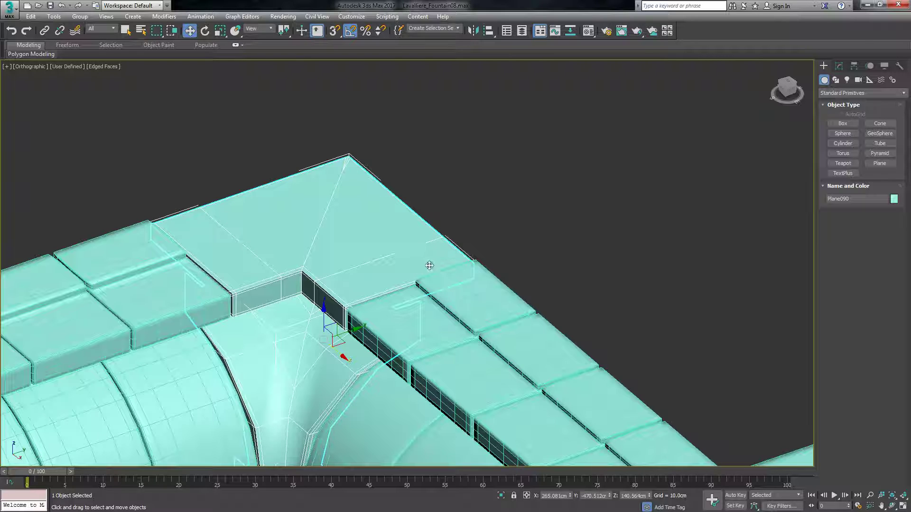
scroll(240, 178, "up", 5)
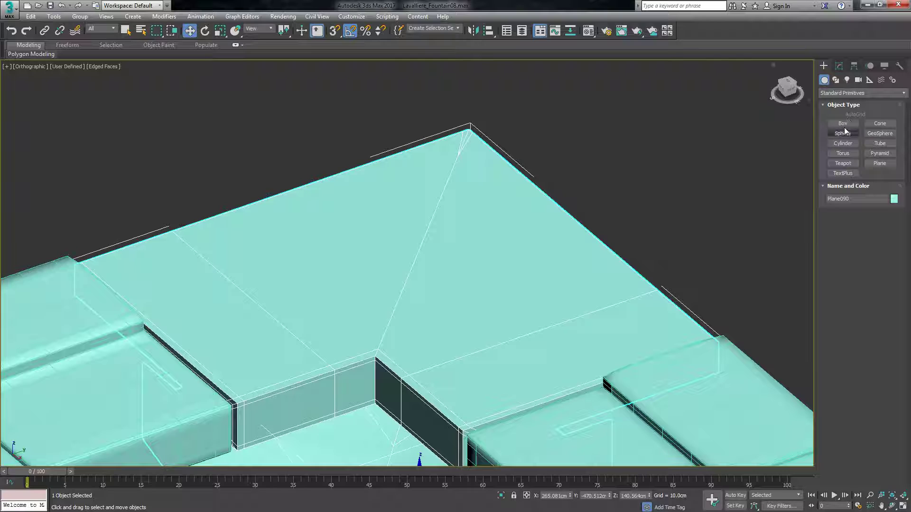
Go to the inner corner piece's Edit Poly level and preview its shape without the upper Symmetry and Edit Poly modifiers.
left_click(838, 66)
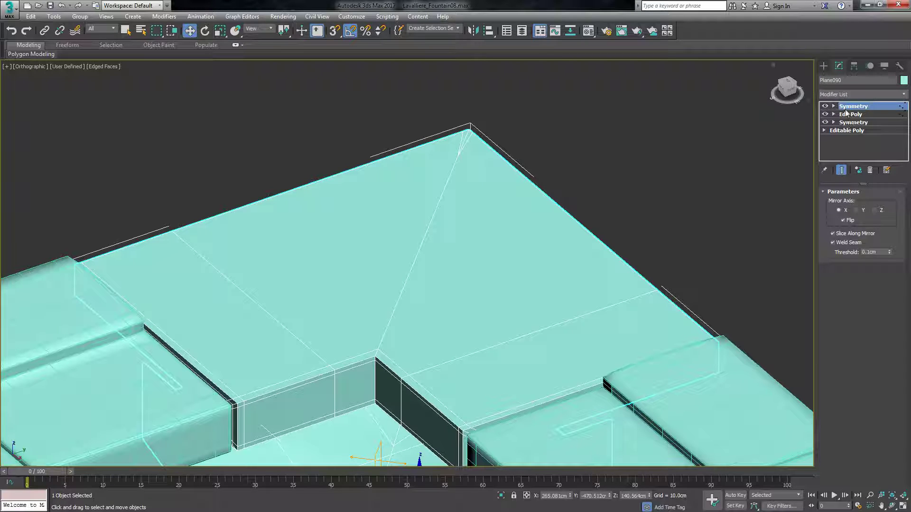
left_click(851, 115)
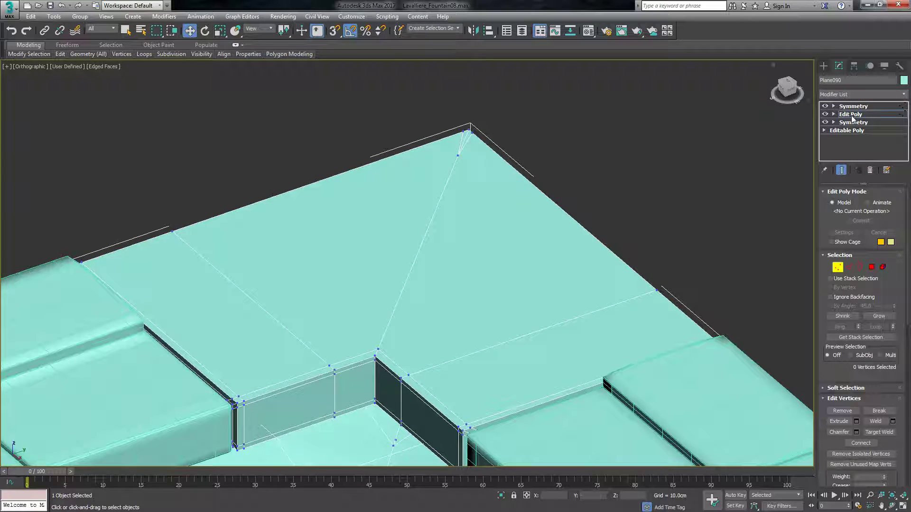
left_click(851, 115)
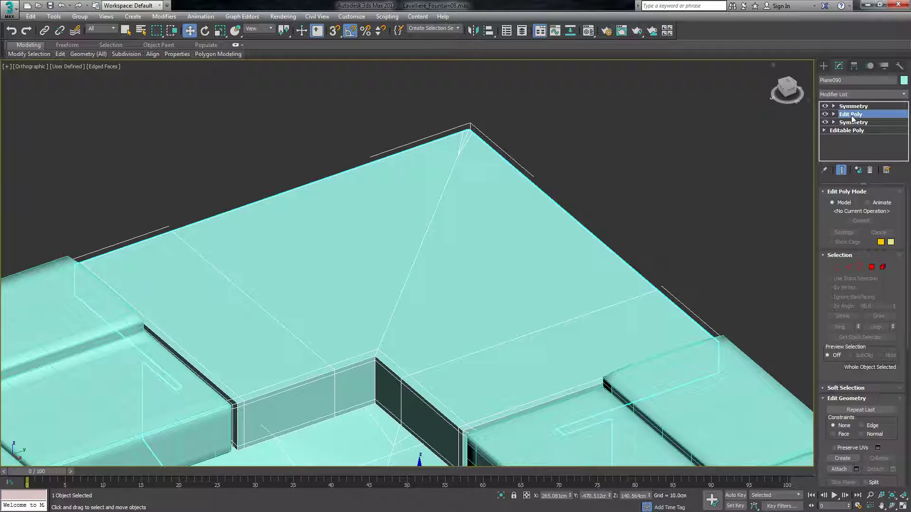
left_click(825, 106)
left_click(826, 112)
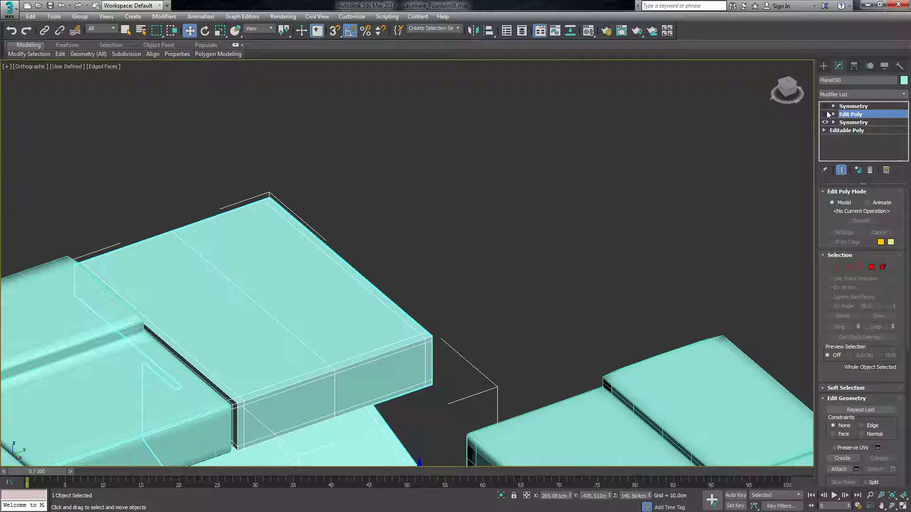
left_click(826, 114)
left_click(824, 106)
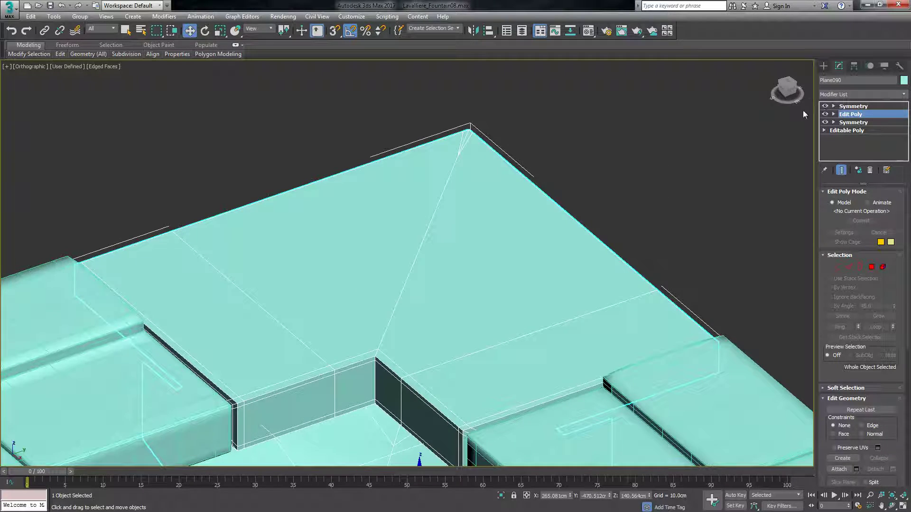
Add a Swift Loop edge across the inner corner piece's top, in line with the neighbouring slabs' raised steps.
mouse_move(61, 55)
left_click(137, 79)
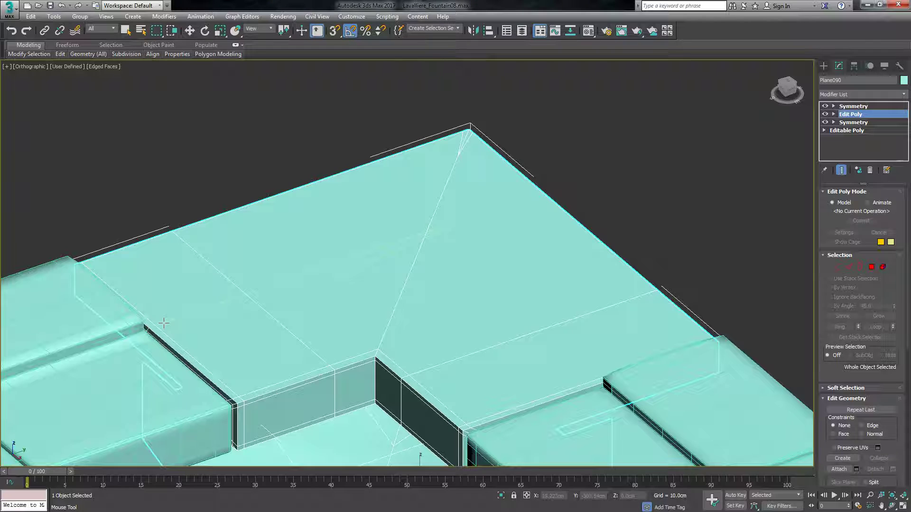
left_click(295, 277)
key("w")
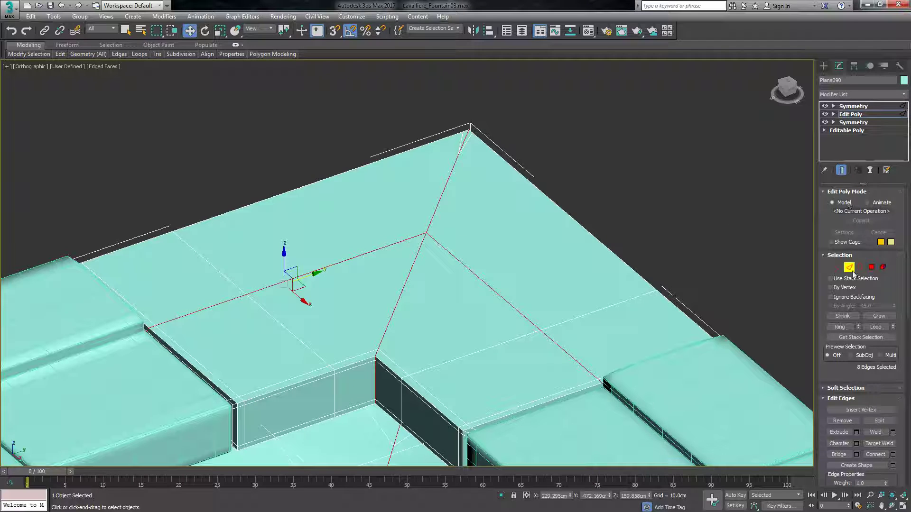
Select the large rear polygon and the thin sliver beside the diagonal seam on the inner corner piece's top.
left_click(871, 267)
left_click(785, 93)
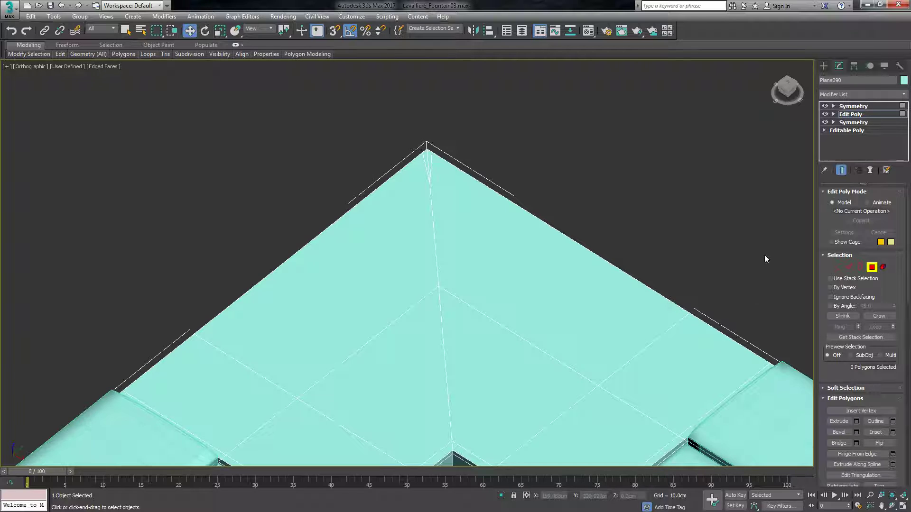
left_click(373, 321)
scroll(431, 156, "up", 8)
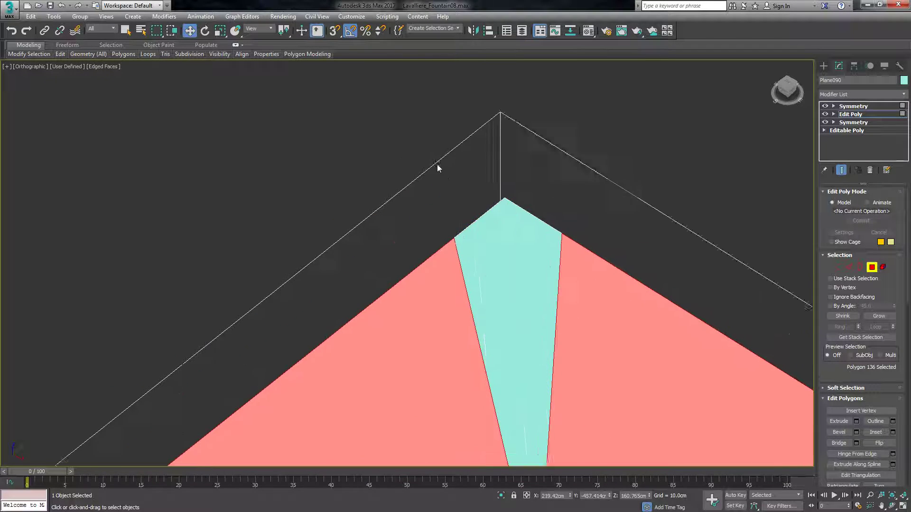
left_click(500, 262, "ctrl")
scroll(463, 158, "down", 5)
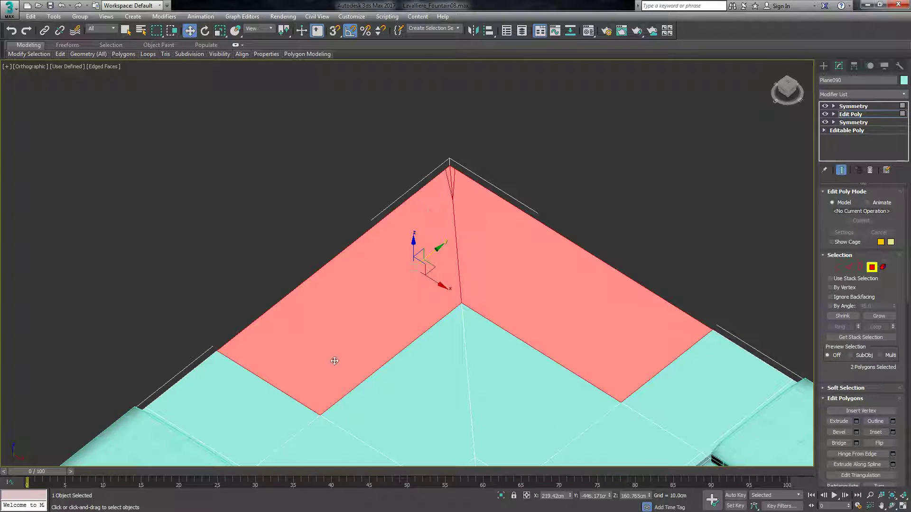
Add the rear end polygon and the narrow strip bordering the neighbouring slab to the selection.
scroll(356, 347, "down", 4)
scroll(404, 290, "up", 10)
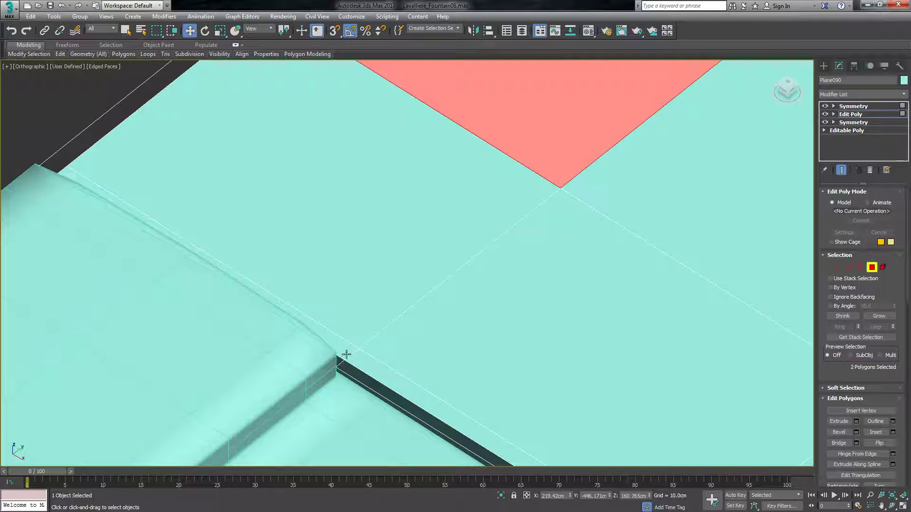
left_click(345, 355, "ctrl")
left_click(375, 316, "ctrl")
scroll(394, 299, "down", 6)
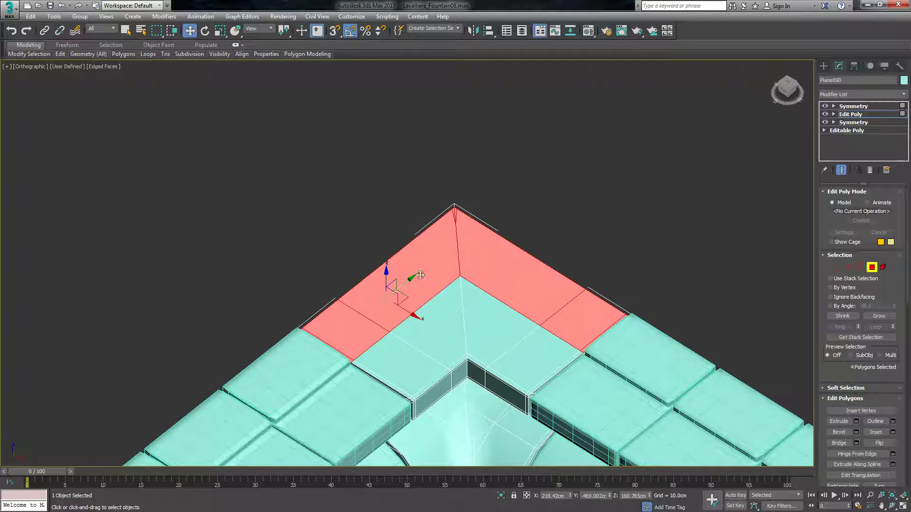
scroll(459, 285, "up", 4)
scroll(510, 292, "down", 2)
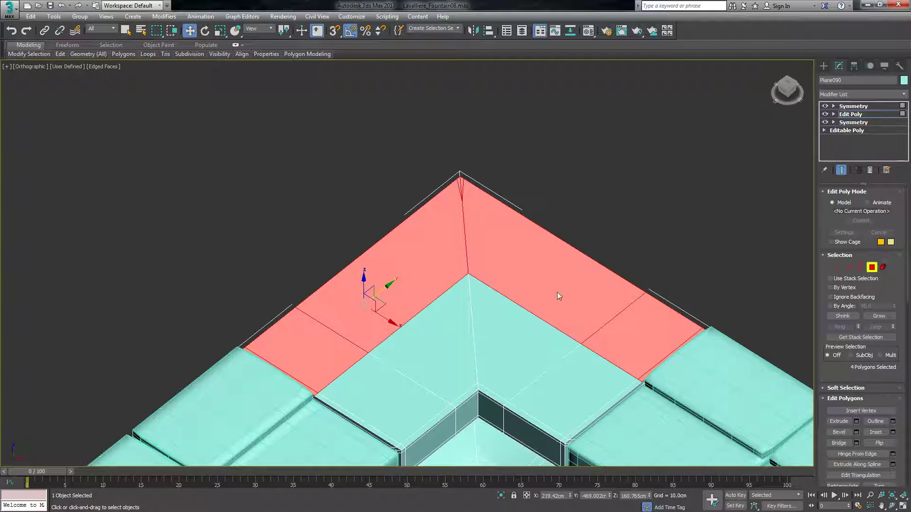
Extrude the selected rear polygons of the inner corner piece to the same height as the corner cap's raised step.
left_click(856, 421)
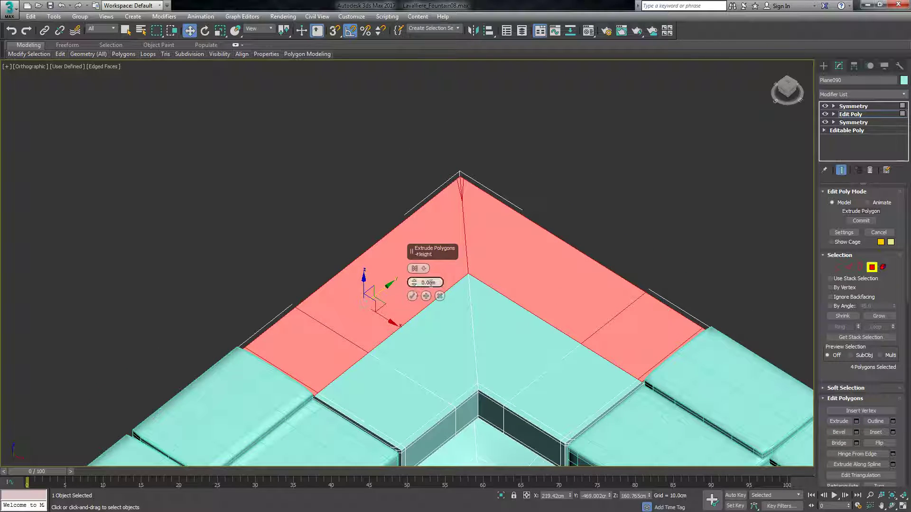
key("Return")
left_click(412, 297)
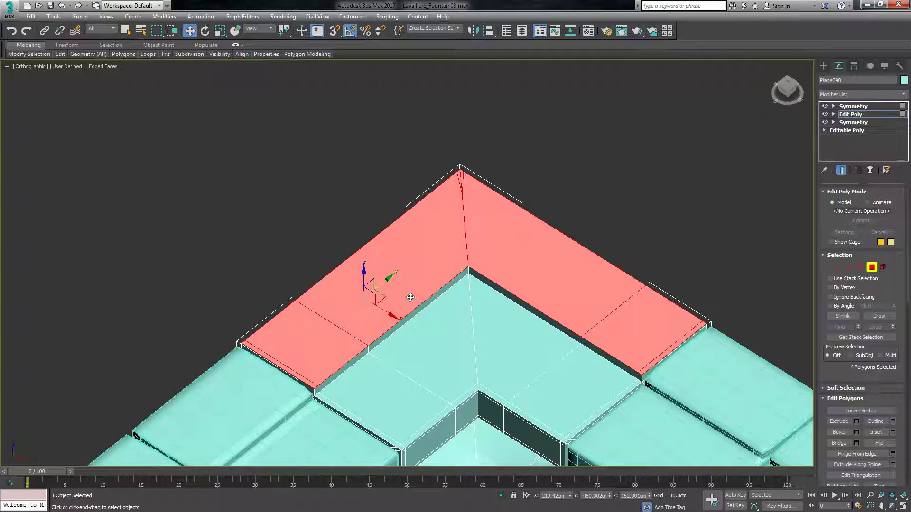
Add Swift Loop support edges near the bottom and top of the inner corner piece's raised-step riser.
scroll(307, 414, "up", 8)
scroll(325, 370, "up", 1)
mouse_move(61, 54)
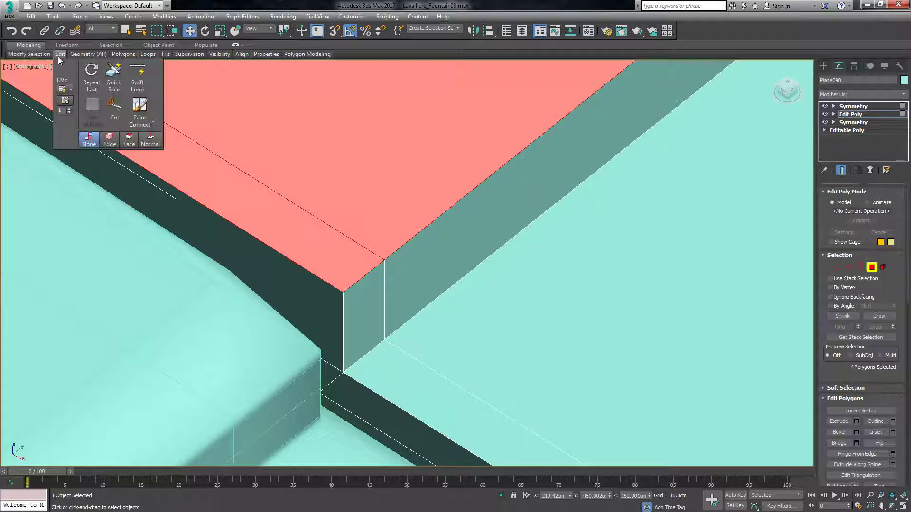
left_click(137, 85)
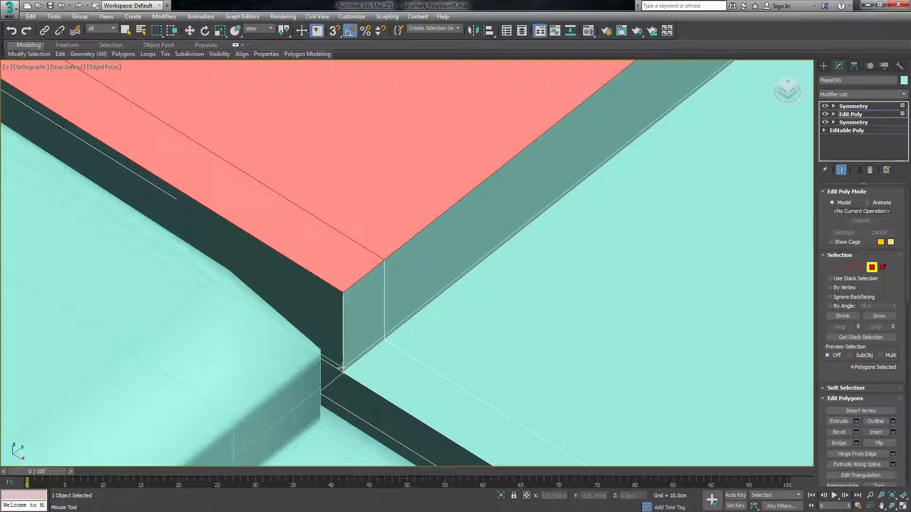
left_click(345, 370)
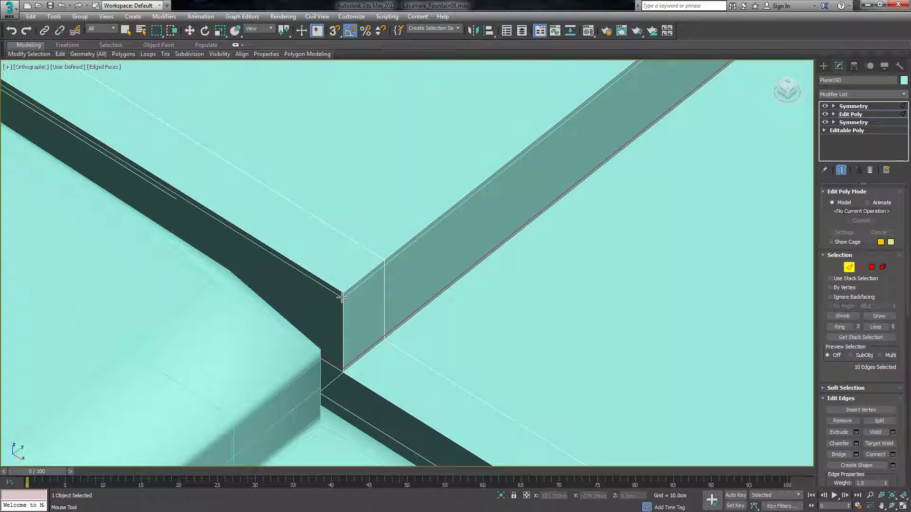
right_click(341, 299)
scroll(330, 318, "down", 2)
scroll(330, 316, "down", 5)
Leave edge editing and add a TurboSmooth modifier above Edit Poly on the inner corner piece.
left_click(288, 221)
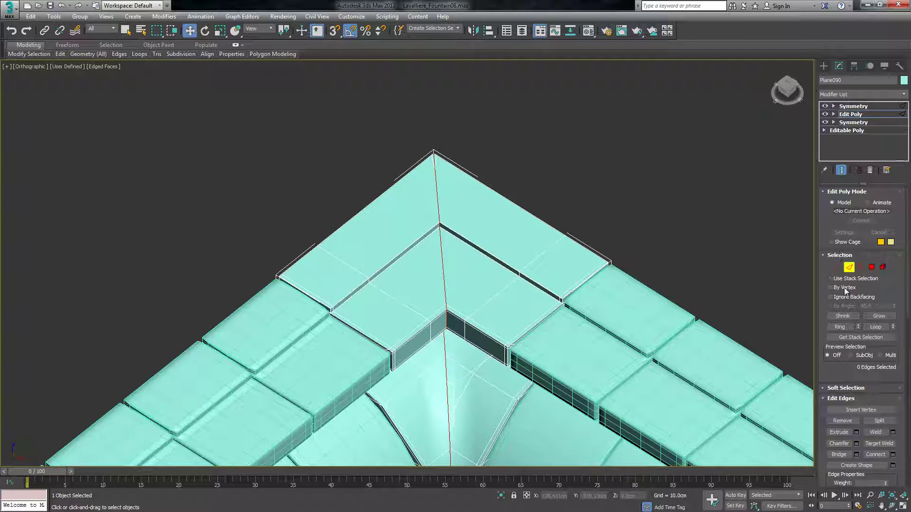
left_click(852, 269)
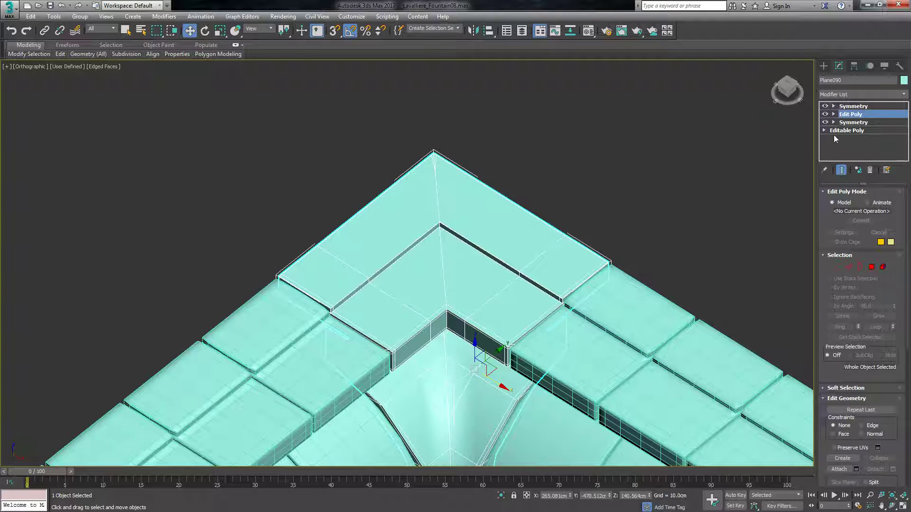
left_click(847, 95)
left_click(847, 96)
left_click(840, 94)
type("tu")
key("Return")
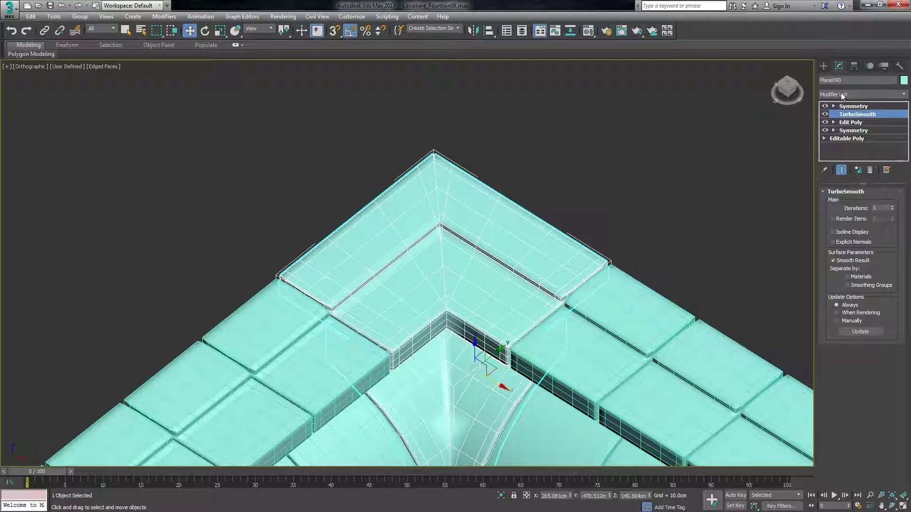
Deselect the inner corner piece and turn off Edged Faces in the viewport for the whole wall.
left_click(824, 66)
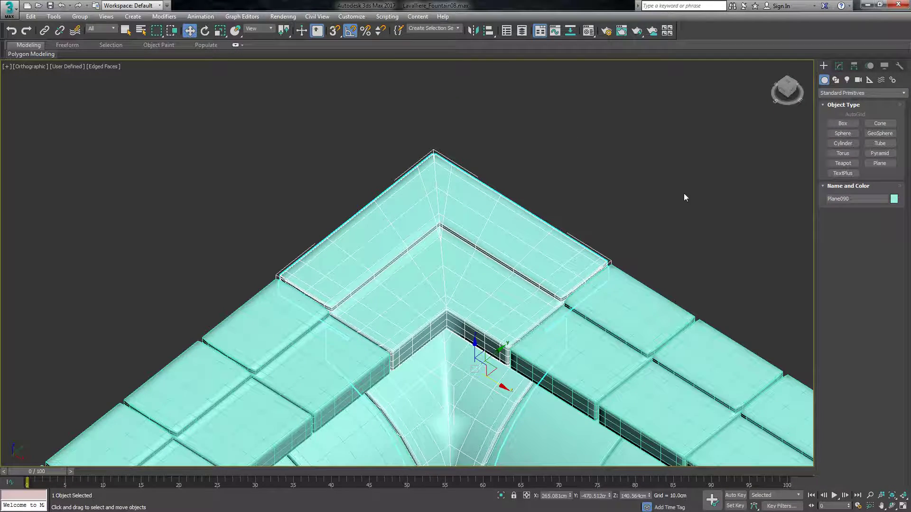
left_click(684, 193)
scroll(454, 188, "down", 3)
scroll(375, 106, "up", 3)
scroll(399, 231, "up", 3)
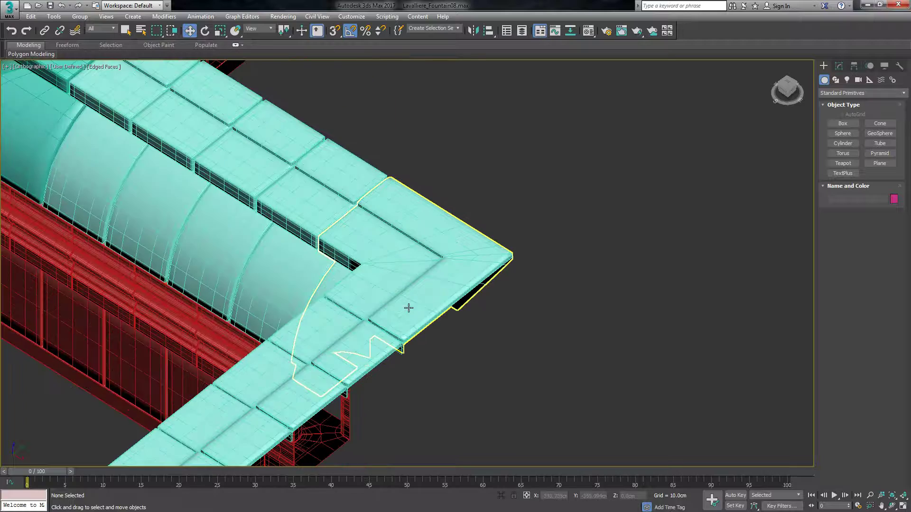
scroll(348, 219, "down", 4)
scroll(482, 304, "down", 2)
scroll(470, 262, "up", 4)
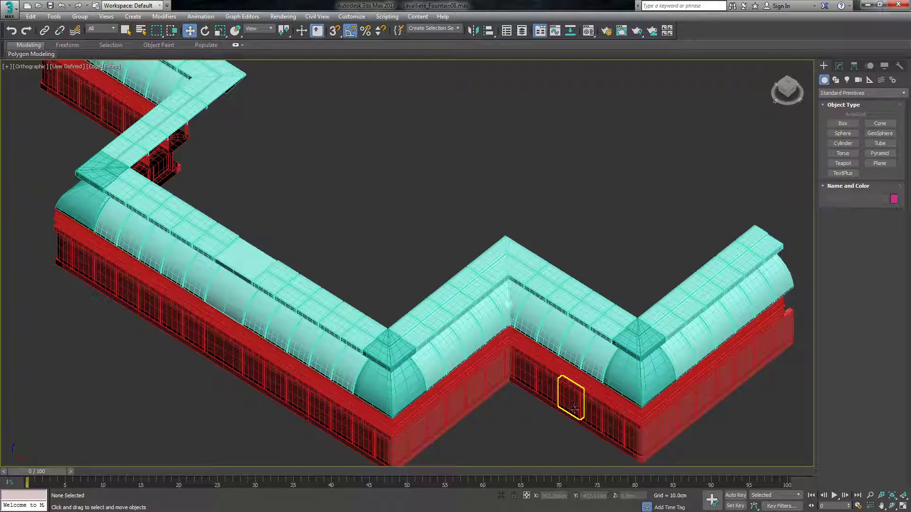
left_click(104, 66)
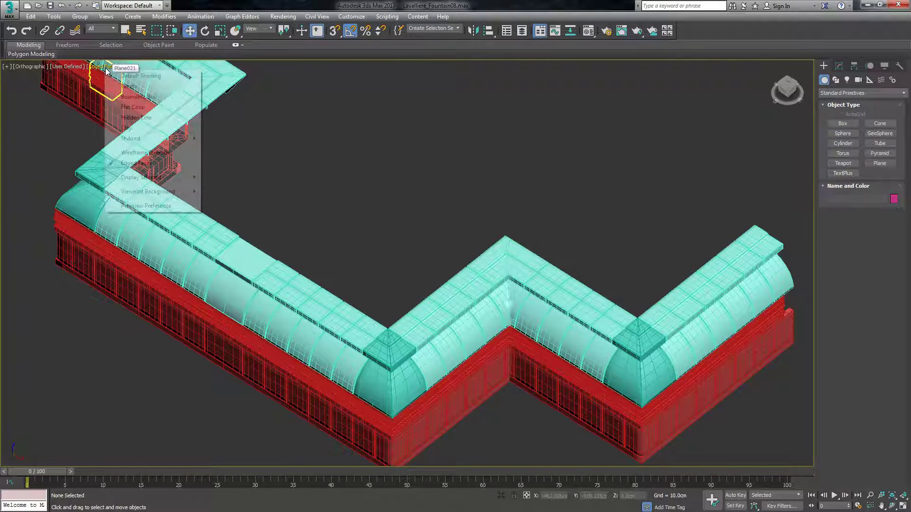
left_click(150, 163)
scroll(331, 215, "down", 4)
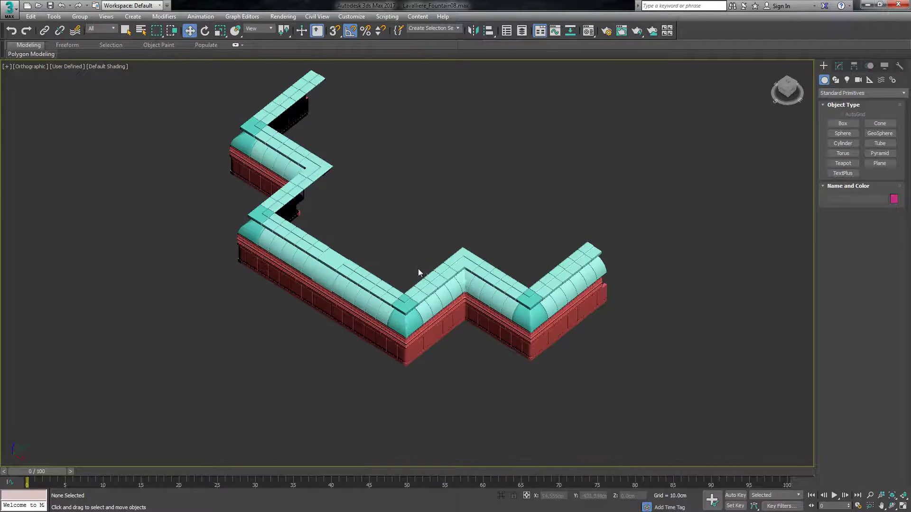
Select the wide unstepped slab in the middle of the long wall and add a TurboSmooth modifier above its Symmetry.
scroll(266, 238, "up", 5)
scroll(334, 284, "up", 4)
left_click(334, 284)
scroll(339, 273, "up", 3)
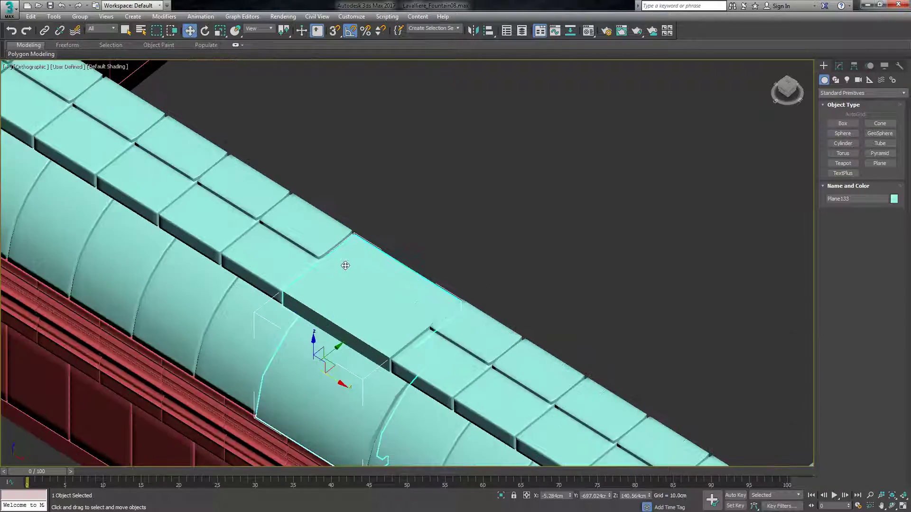
left_click(838, 68)
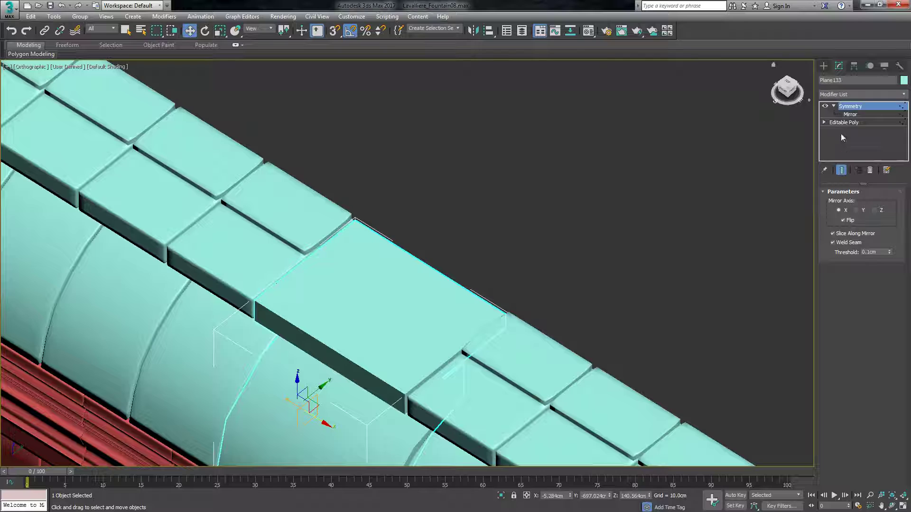
left_click(833, 107)
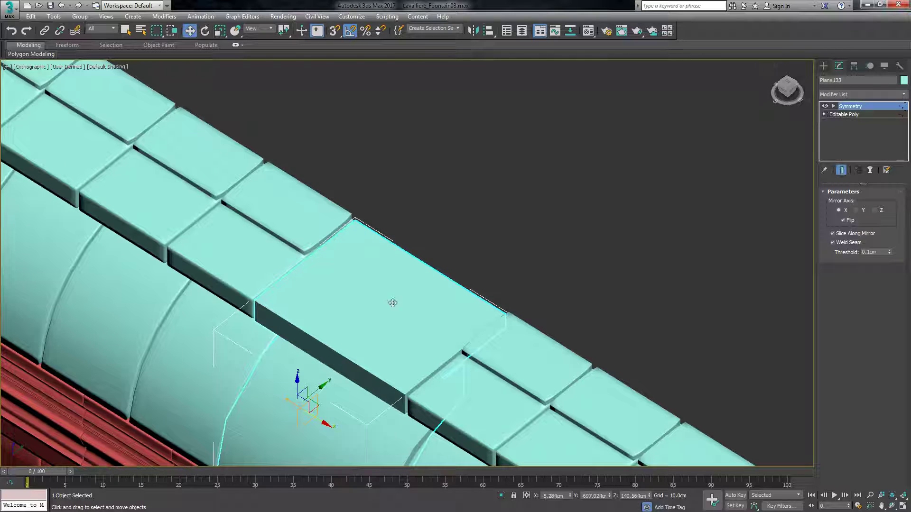
left_click(850, 94)
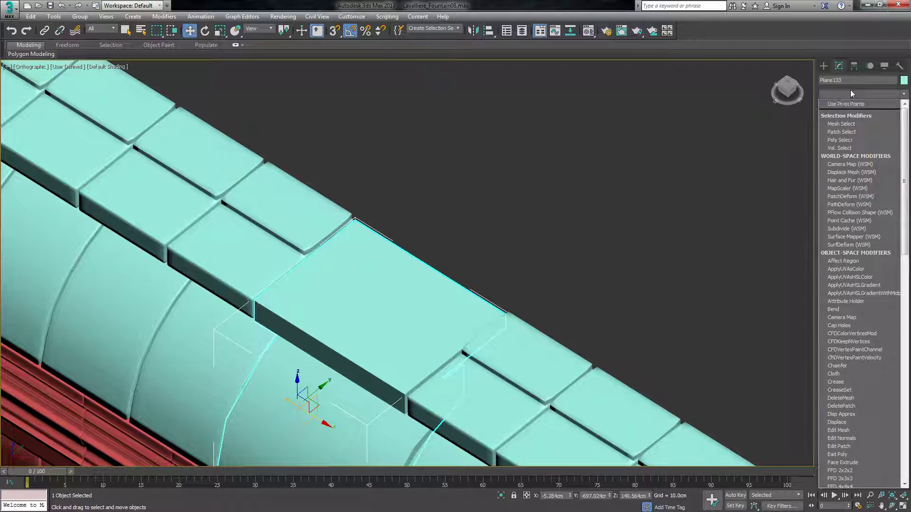
type("tu")
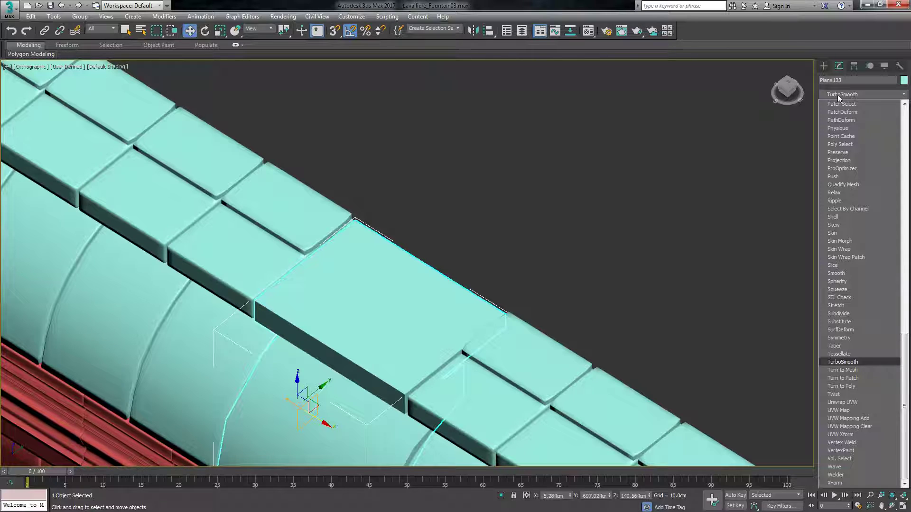
key("Return")
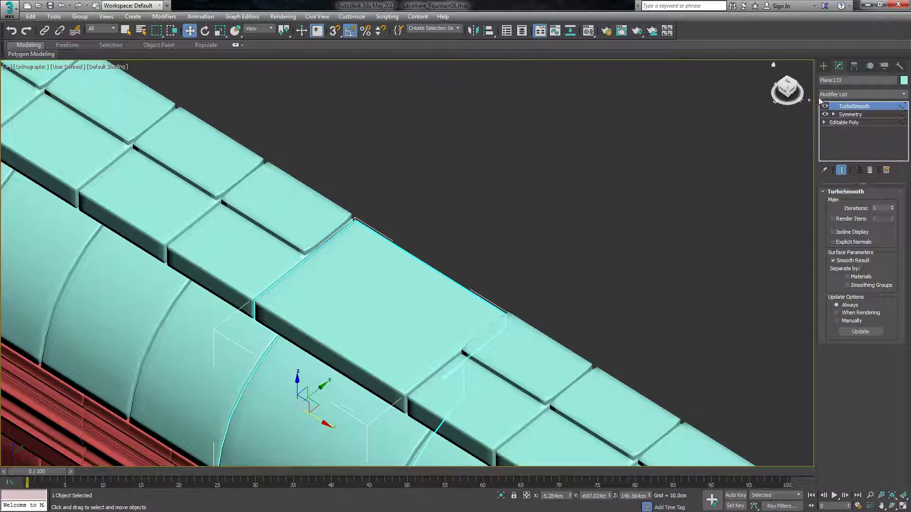
Hide the wide slab's TurboSmooth and add a Swift Loop across its top, in line with the neighbouring slabs' raised steps.
left_click(824, 106)
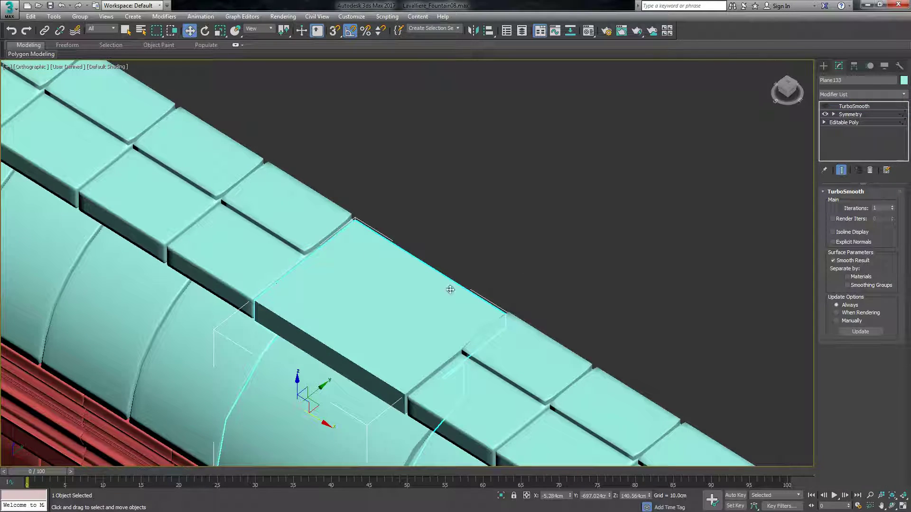
left_click(843, 121)
key("1")
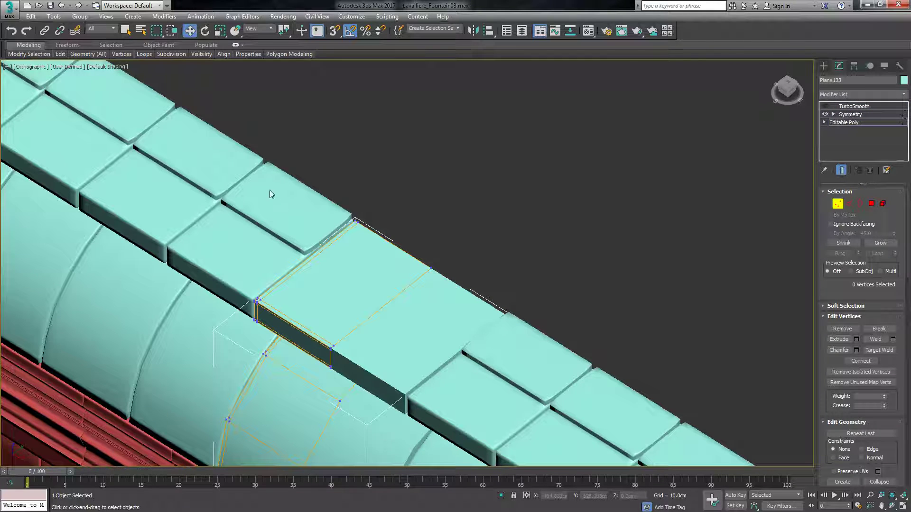
mouse_move(88, 54)
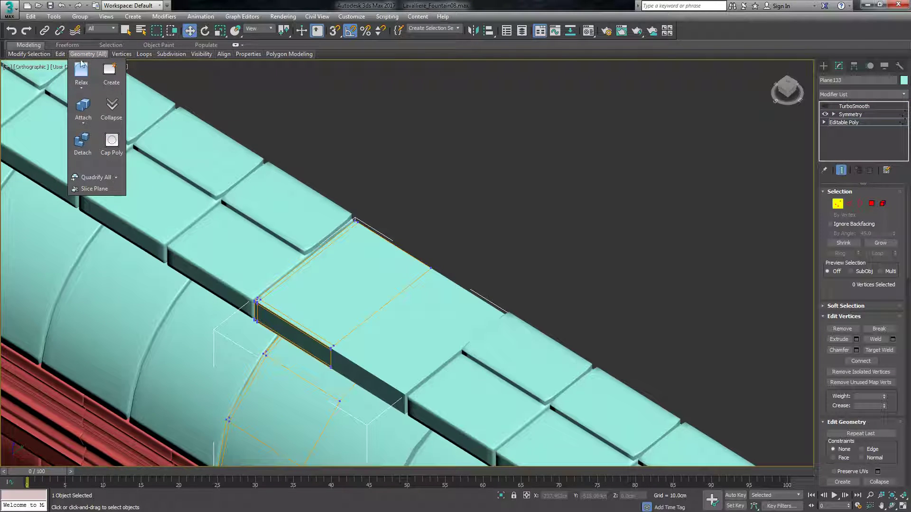
mouse_move(60, 53)
left_click(137, 77)
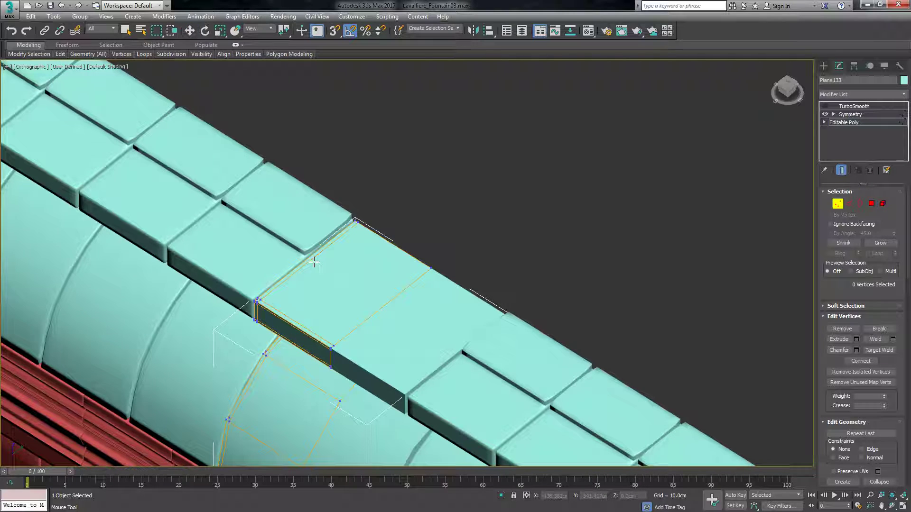
left_click(314, 261)
key("w")
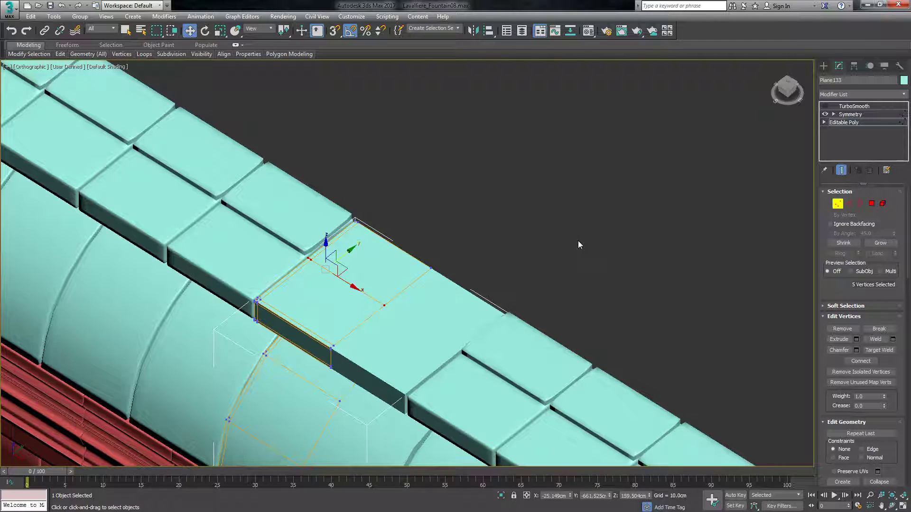
Select the wide slab's rear top polygon and adjoining thin edge strip, and extrude them to the neighbouring raised steps' height.
left_click(872, 203)
left_click(327, 252)
scroll(314, 248, "up", 5)
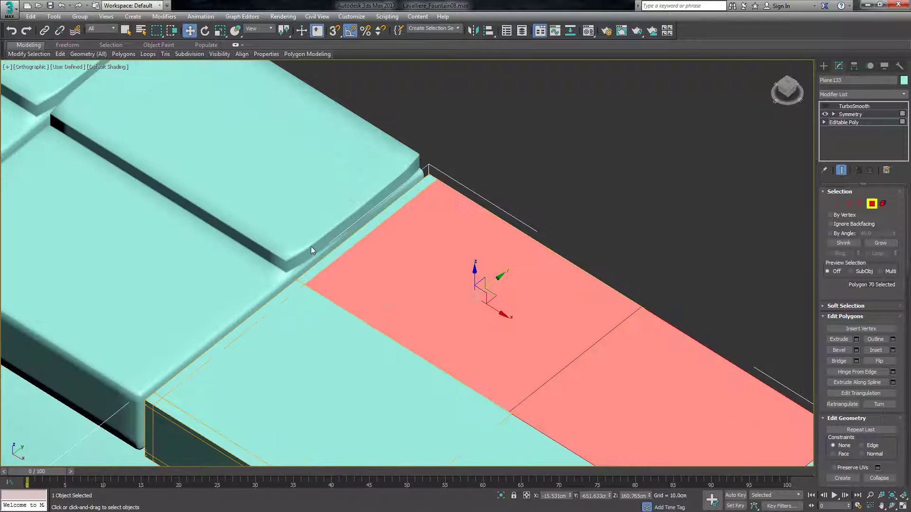
left_click(330, 263, "ctrl")
scroll(330, 261, "down", 2)
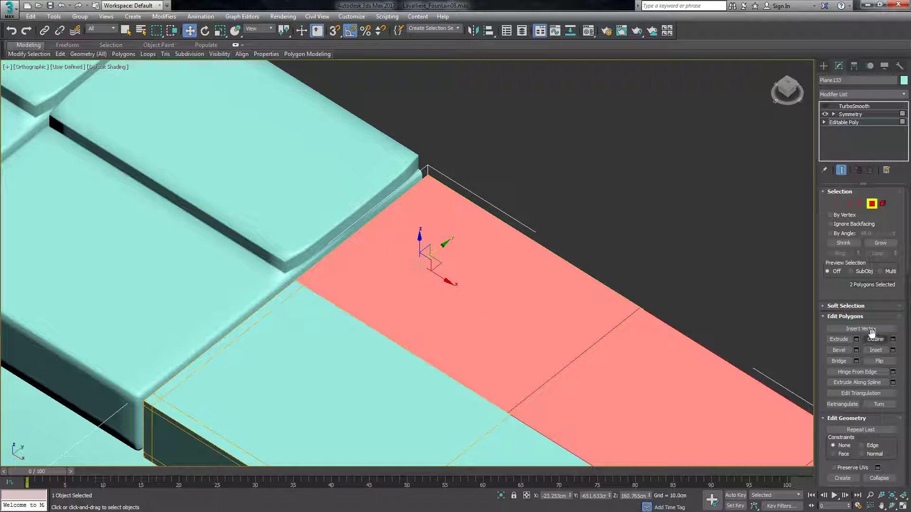
key("shift+e")
type("6")
left_click(413, 295)
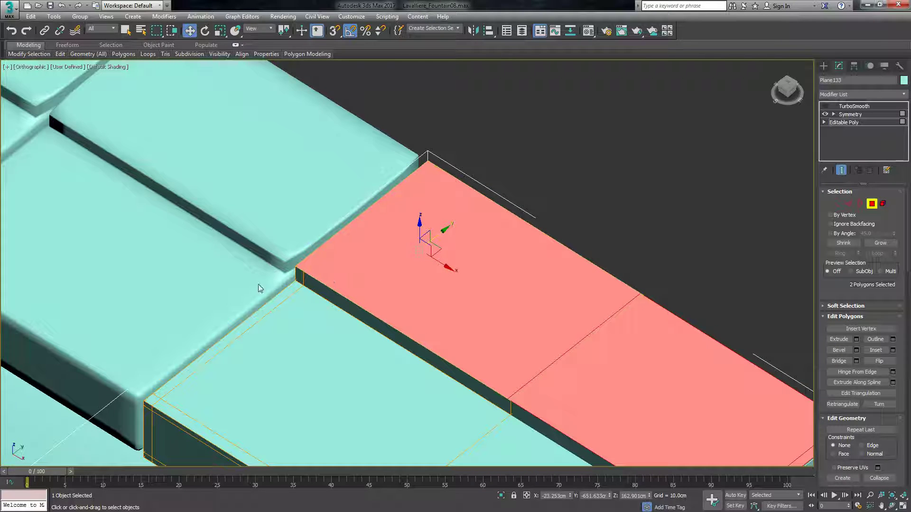
Add Swift Loop support edges near the bottom and top of the wide slab's raised-step riser.
left_click(616, 186)
left_click_drag(783, 93, 804, 79)
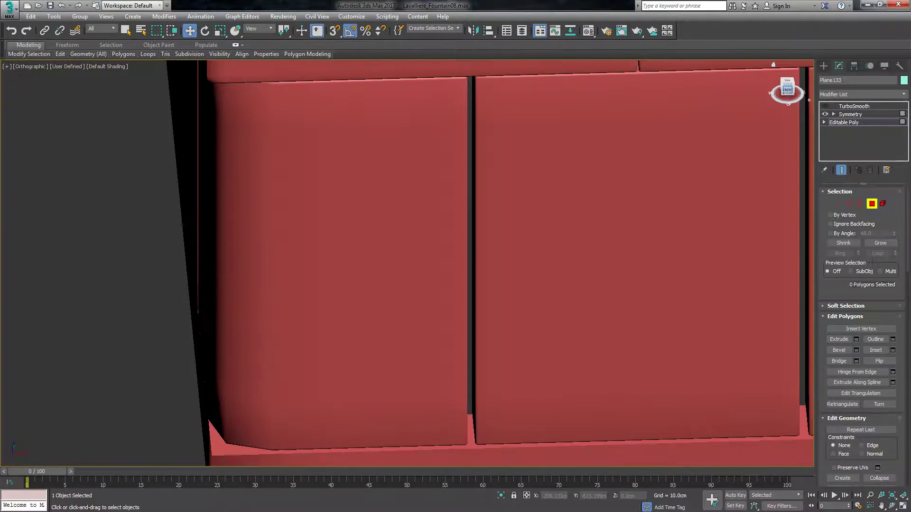
scroll(443, 260, "down", 6)
scroll(376, 278, "down", 4)
scroll(617, 142, "up", 12)
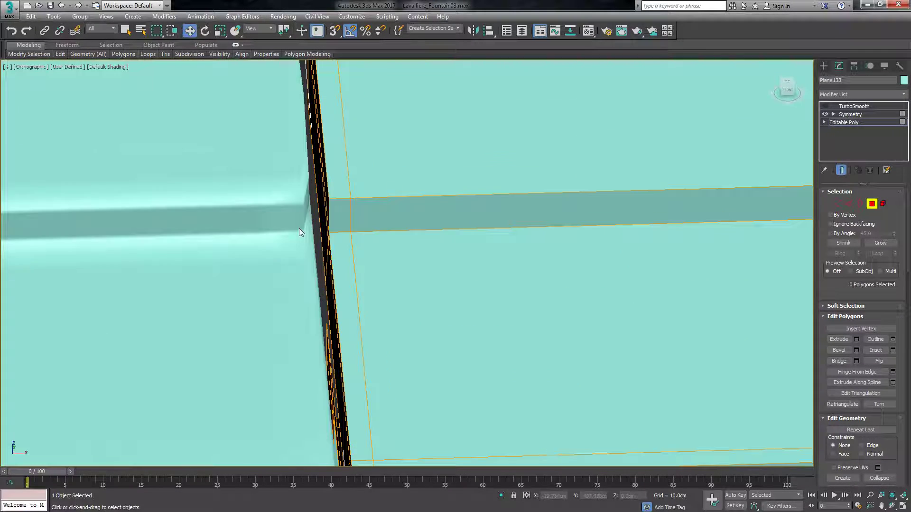
scroll(313, 223, "up", 5)
mouse_move(59, 53)
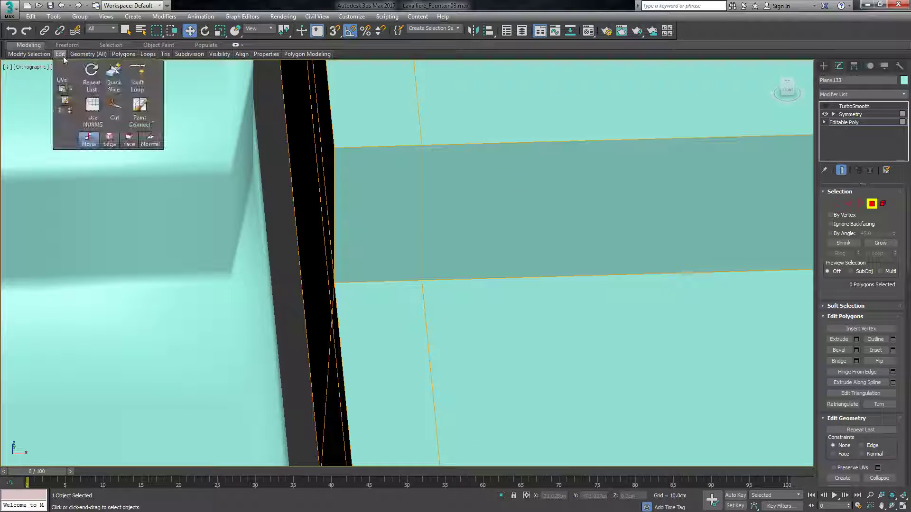
left_click(134, 82)
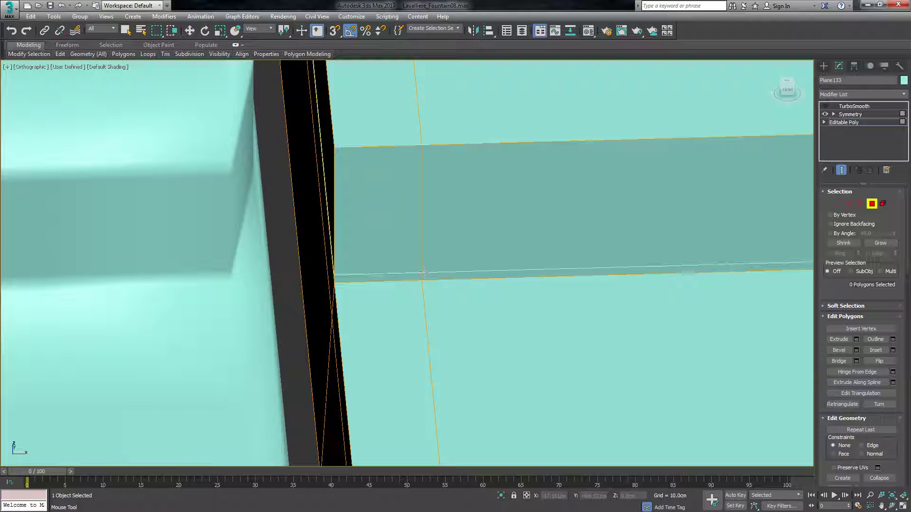
left_click(417, 151)
right_click(393, 206)
Show the wide slab's TurboSmooth again, leave polygon editing and deselect the slab.
scroll(394, 206, "down", 8)
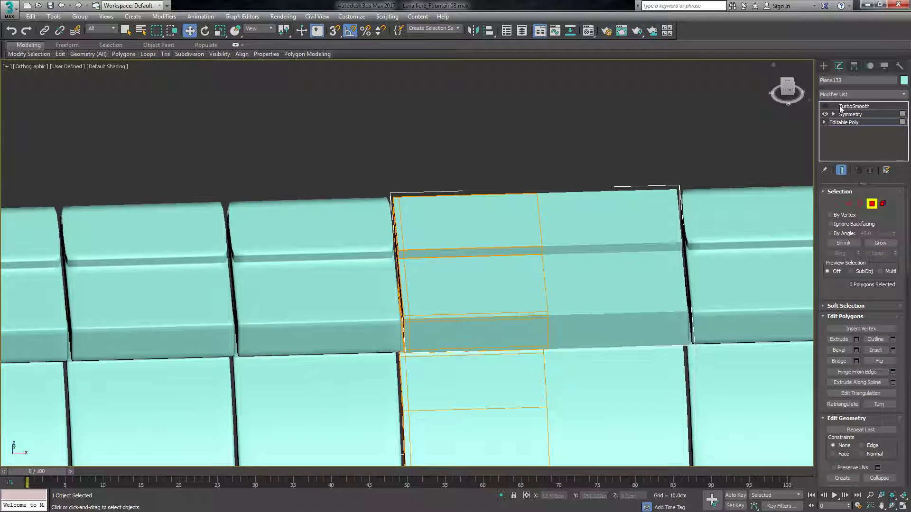
left_click(825, 105)
scroll(520, 222, "down", 8)
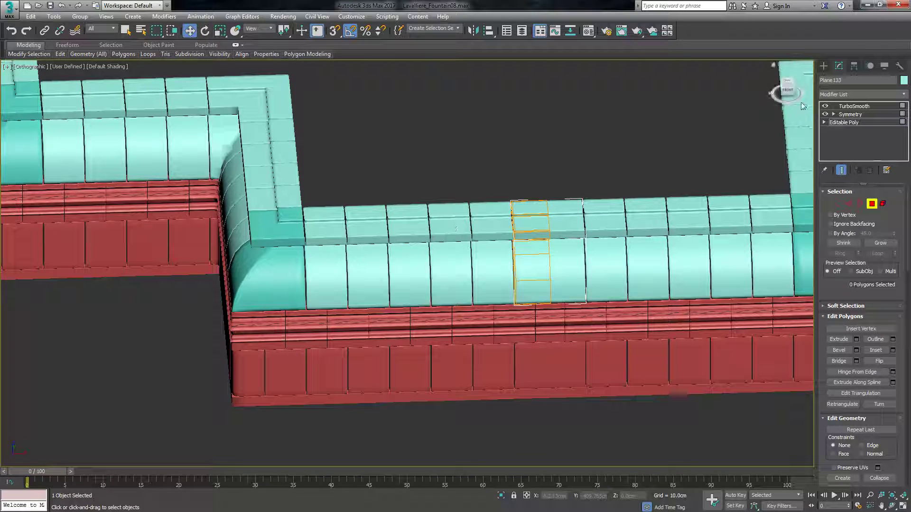
left_click(823, 66)
left_click(455, 171)
scroll(543, 374, "down", 6)
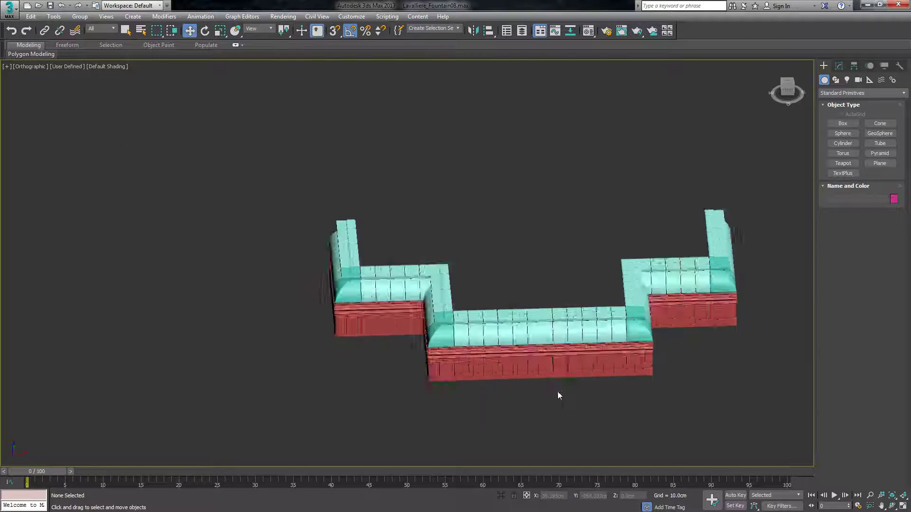
scroll(552, 385, "up", 6)
Select the inner corner piece with the open slot at its seam and move its TurboSmooth above the top Symmetry modifier.
left_click_drag(788, 86, 793, 90)
middle_click_drag(496, 237, 521, 199, "alt")
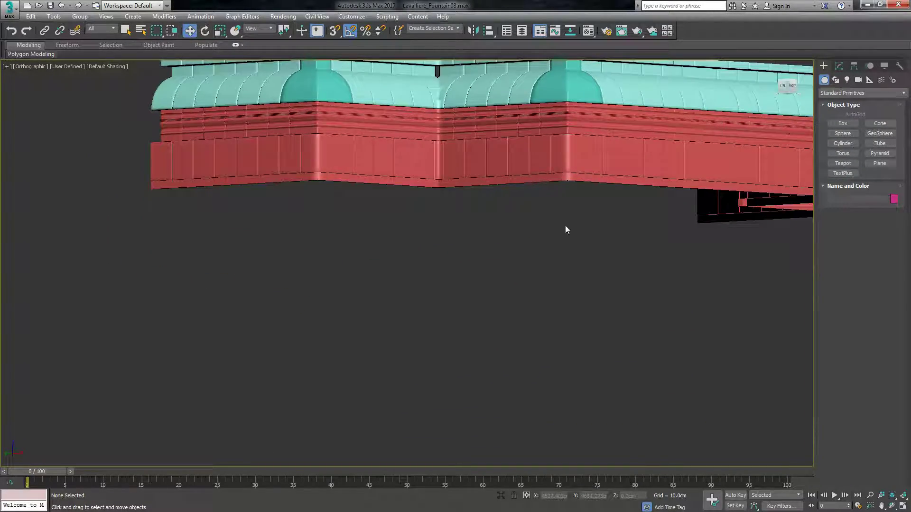
scroll(478, 166, "down", 6)
scroll(454, 269, "up", 12)
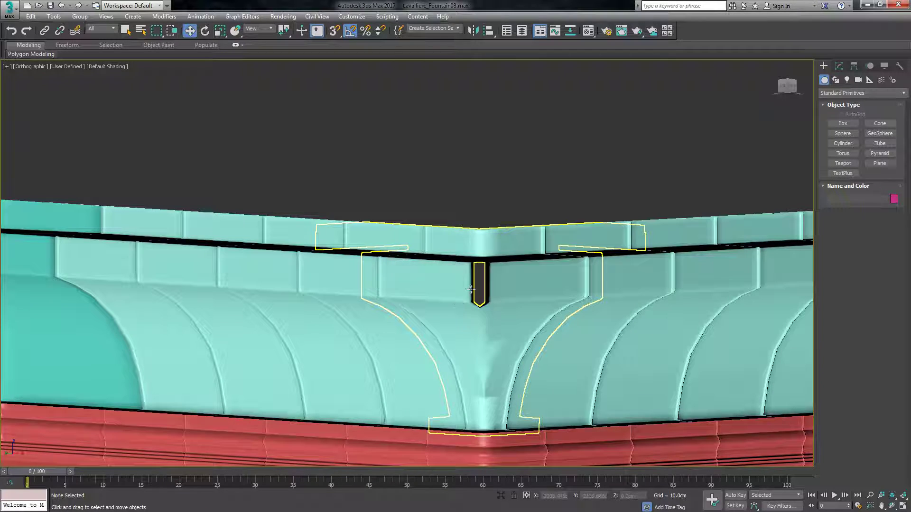
left_click(466, 294)
scroll(466, 294, "up", 5)
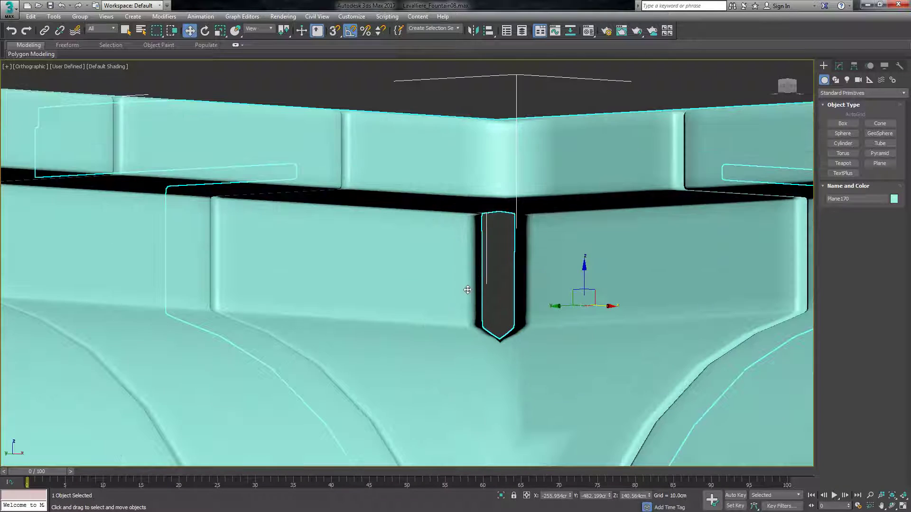
left_click(839, 66)
left_click(850, 122)
left_click(849, 114)
left_click_drag(857, 114, 862, 107)
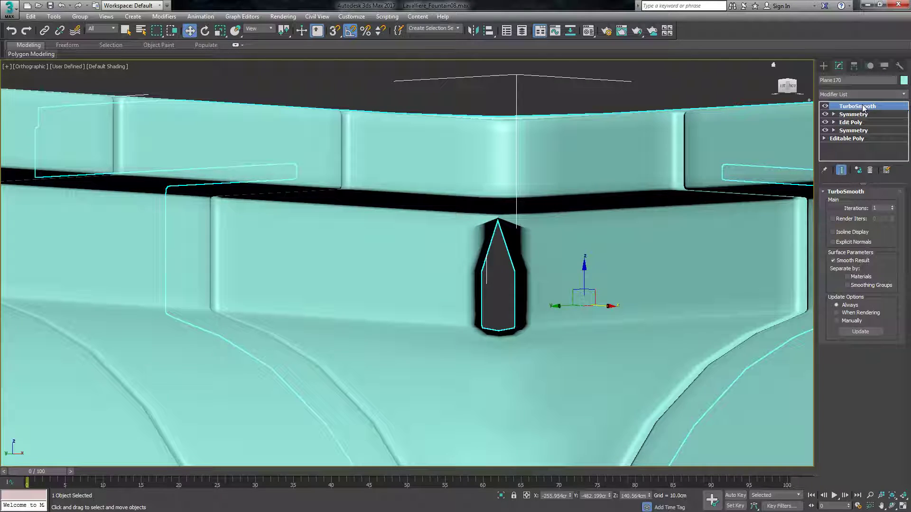
Compare the inner corner piece with TurboSmooth hidden and shown from its Edit Poly level, and deselect the piece.
left_click(856, 122)
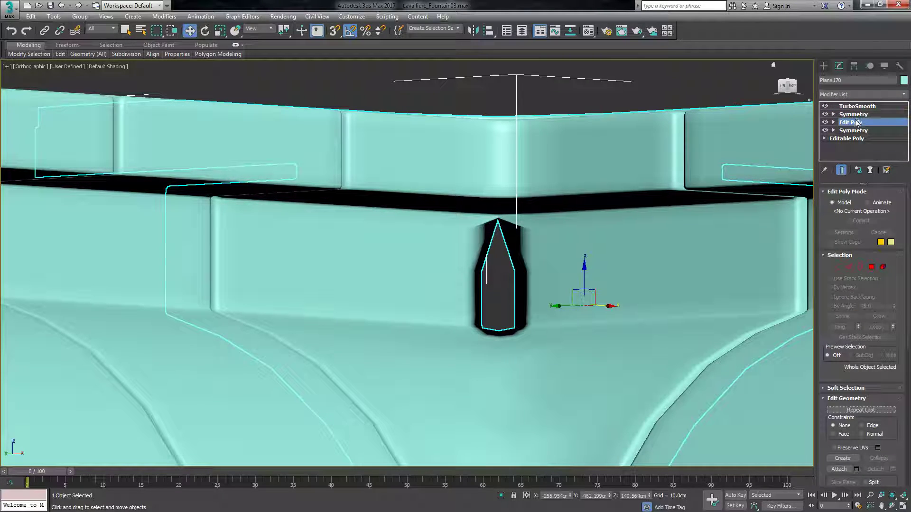
left_click(824, 106)
left_click(825, 107)
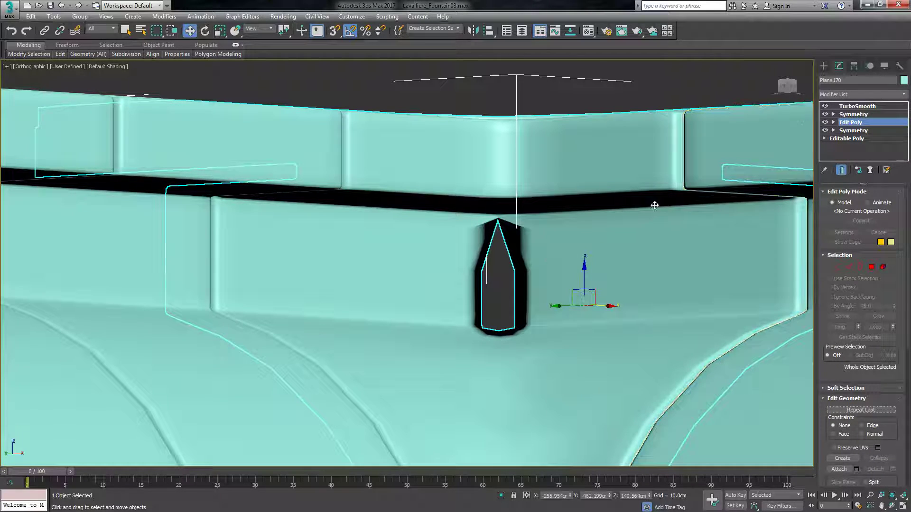
left_click(598, 79)
scroll(468, 225, "down", 8)
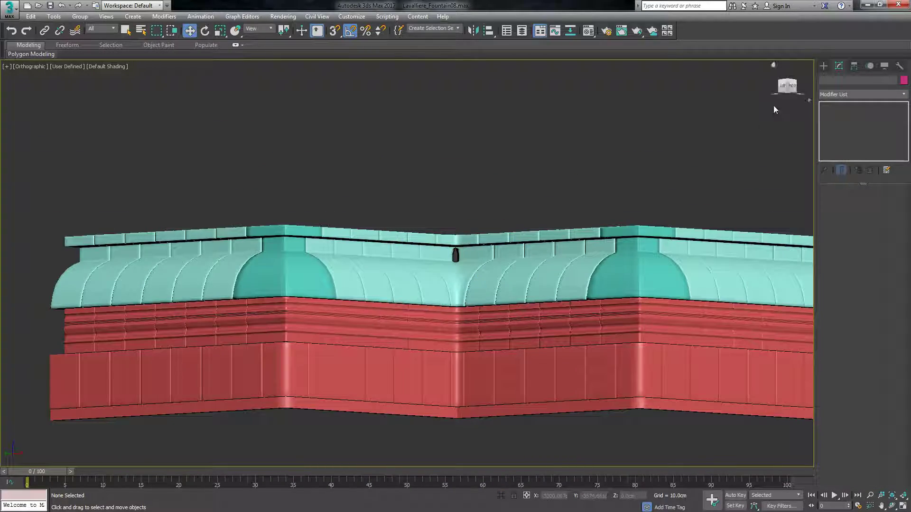
Select the opposite inner corner piece with the open slot, enter vertex editing in its Edit Poly modifier and hide its TurboSmooth.
left_click_drag(786, 86, 455, 272)
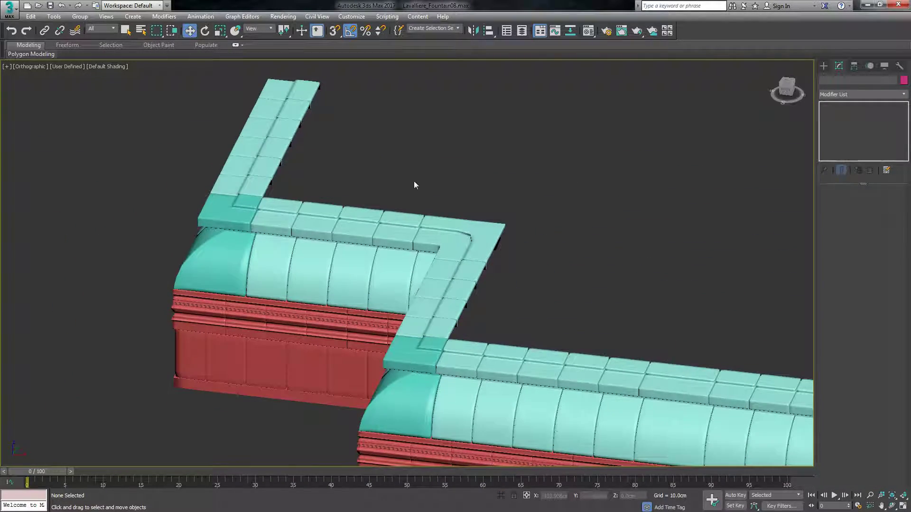
scroll(510, 237, "down", 5)
scroll(610, 248, "up", 10)
left_click_drag(787, 88, 733, 49)
left_click(445, 202)
scroll(454, 187, "up", 8)
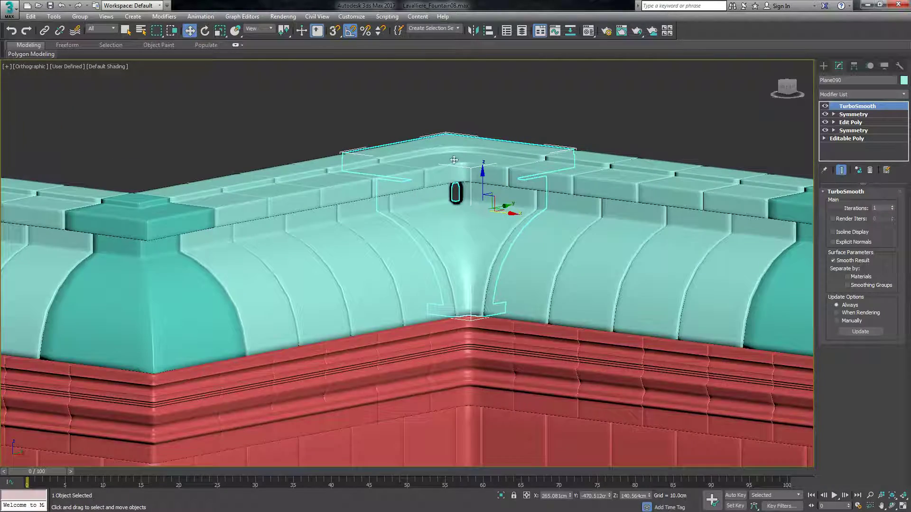
left_click(834, 123)
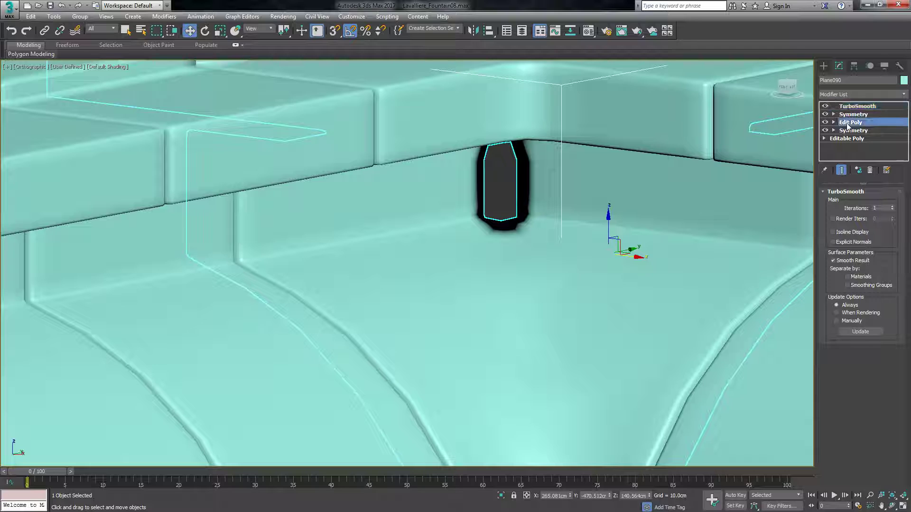
left_click(838, 267)
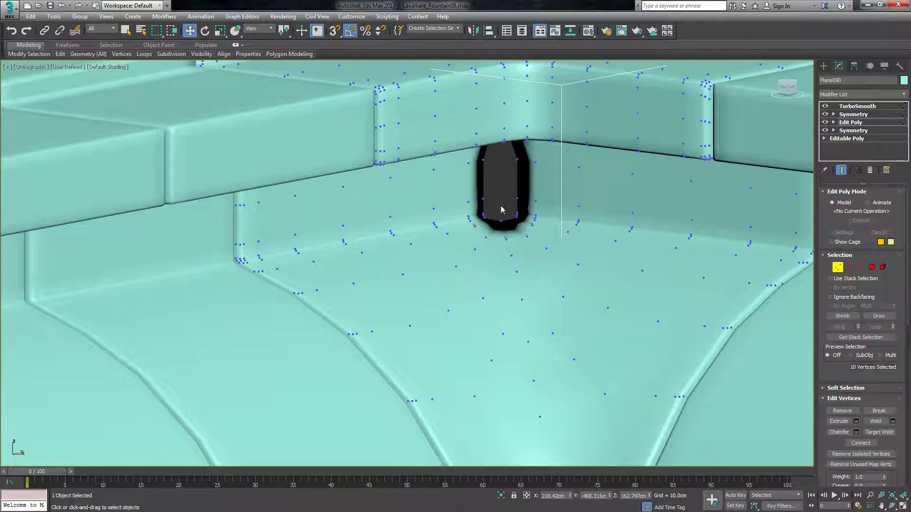
left_click(825, 105)
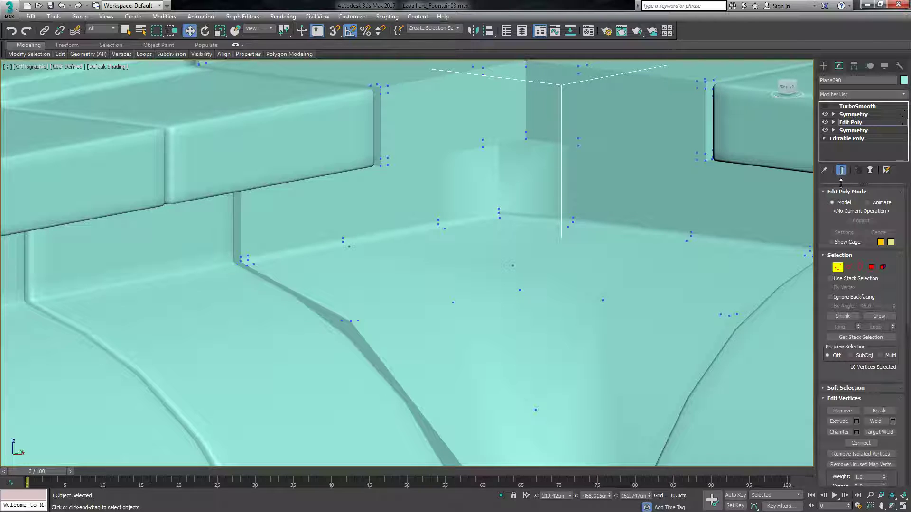
Move the three seam vertices at the bottom and the three at the top of the corner's riser past the Symmetry plane to close the slot.
left_click_drag(513, 202, 494, 221)
scroll(514, 209, "up", 4)
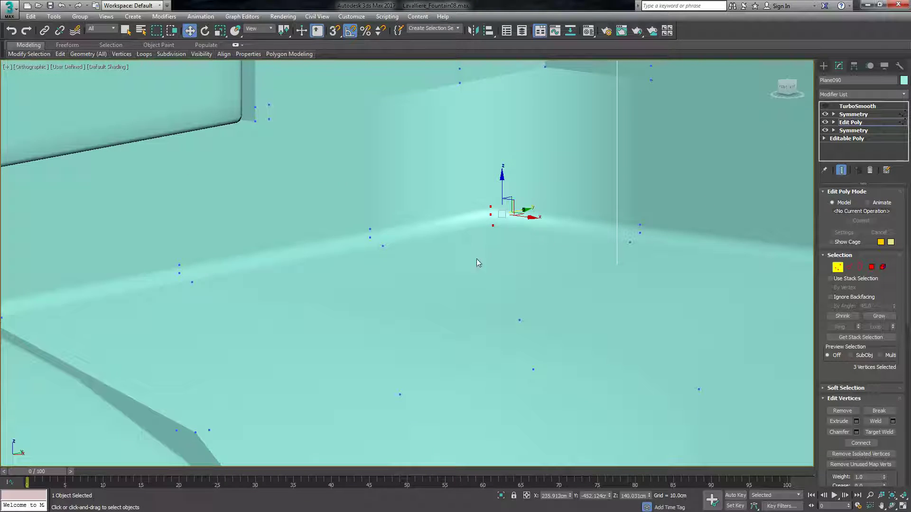
scroll(476, 258, "down", 3)
left_click_drag(778, 78, 773, 61)
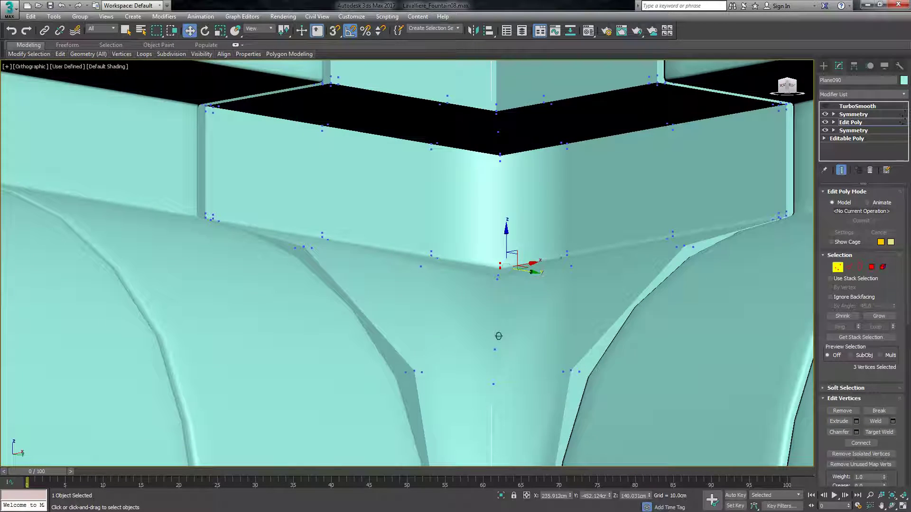
scroll(512, 131, "up", 4)
scroll(512, 130, "up", 2)
left_click_drag(471, 211, 443, 247)
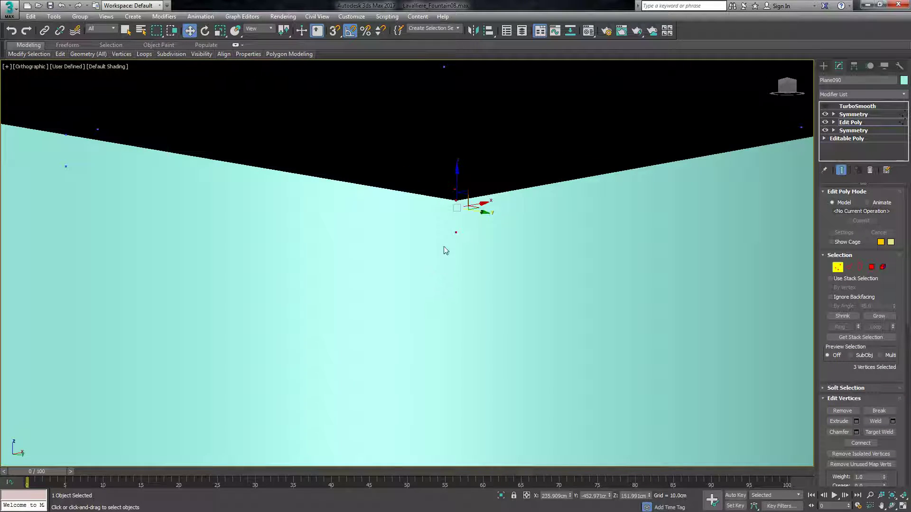
scroll(474, 222, "down", 2)
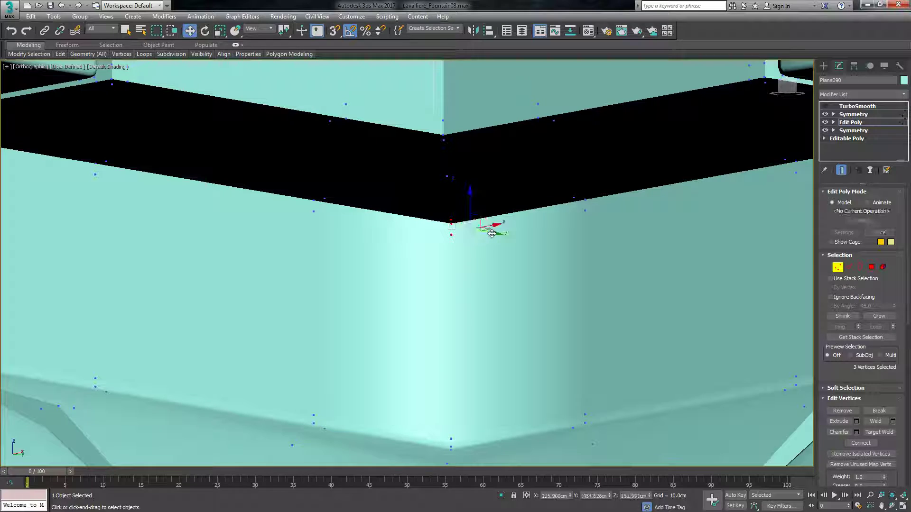
scroll(476, 253, "down", 4)
left_click(476, 269)
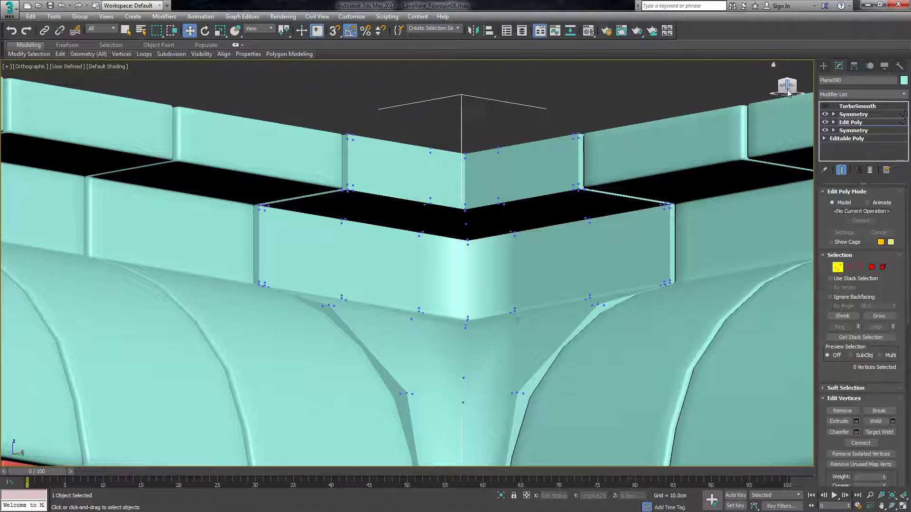
Show the repaired corner piece's TurboSmooth again, leave vertex editing and deselect the piece.
left_click(825, 106)
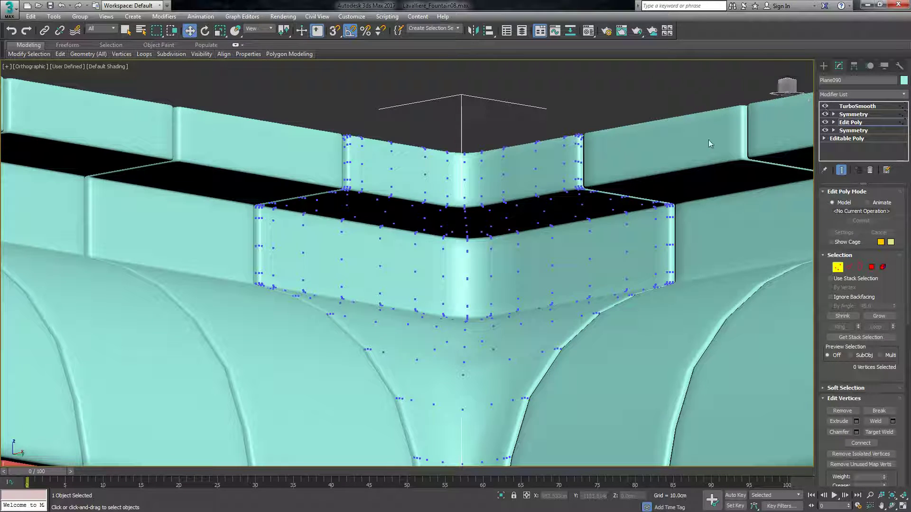
left_click(823, 66)
left_click(588, 114)
scroll(577, 299, "down", 3)
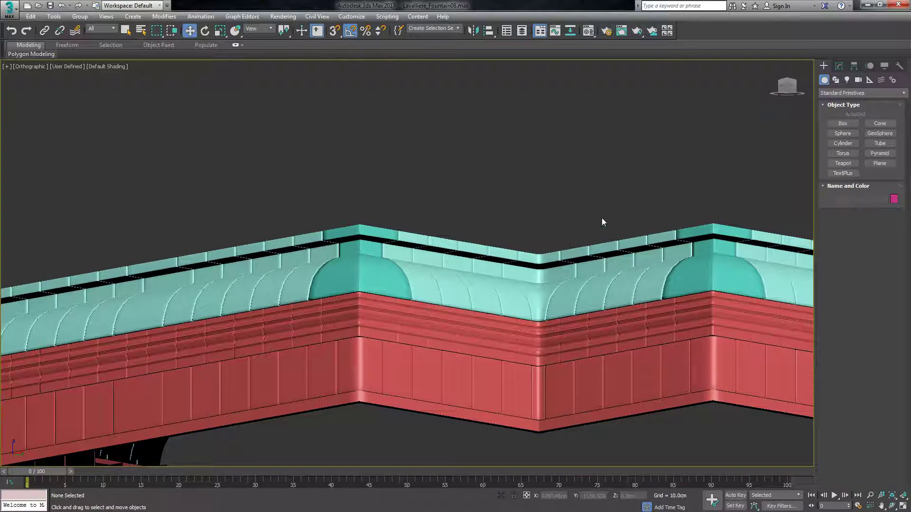
left_click_drag(789, 86, 807, 122)
scroll(474, 273, "down", 8)
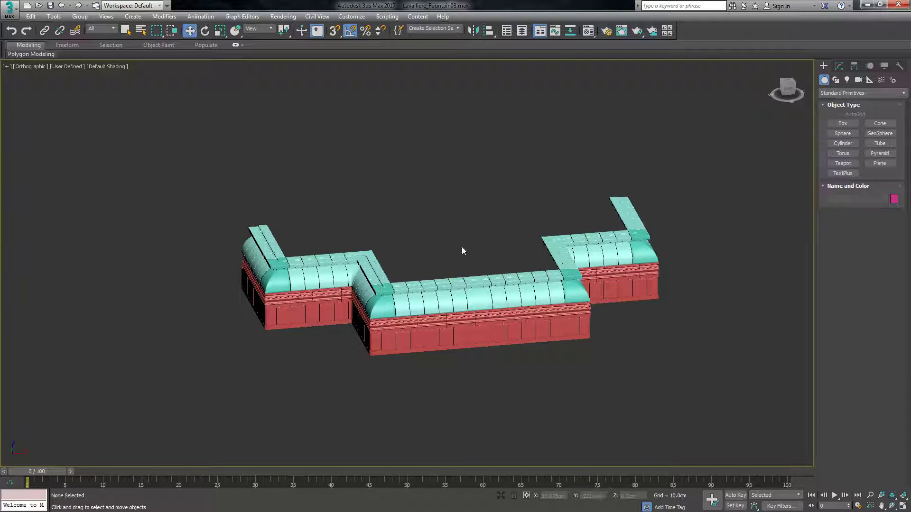
middle_click_drag(605, 196, 559, 246, "alt")
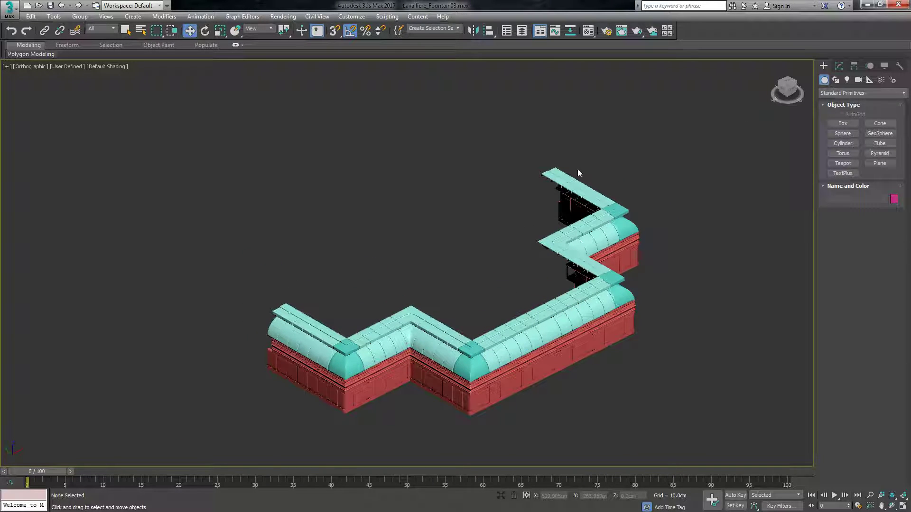